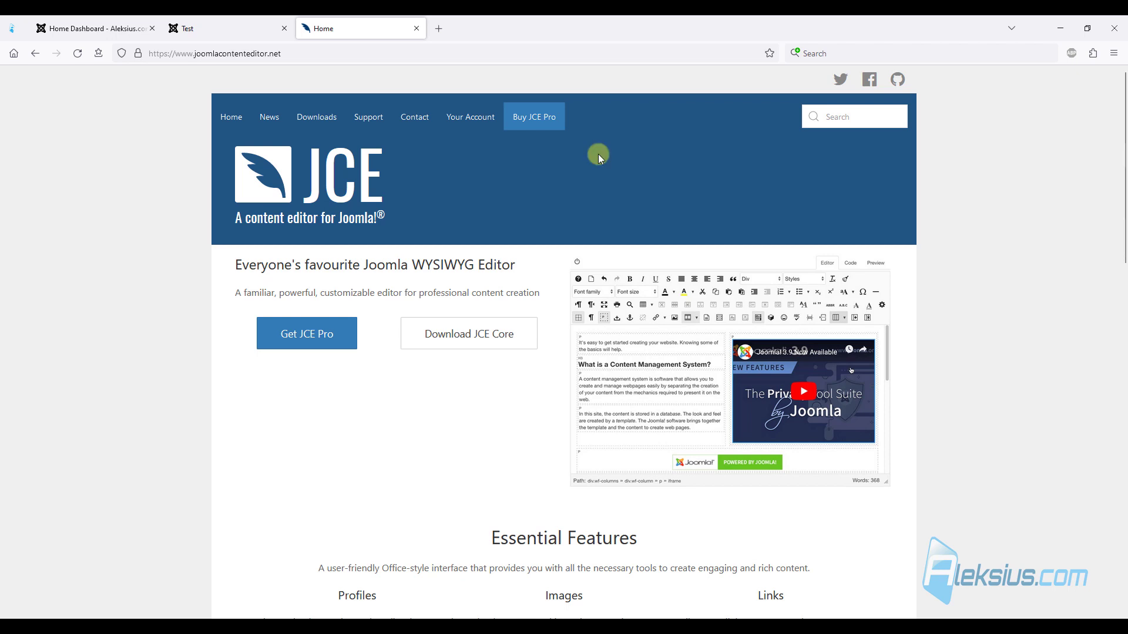
# - Open the Editor Core downloads on the JCE website and locate the JCE 2.9.38 installation package
pyautogui.click(311, 120)
pyautogui.scroll(-5, 351, 213)
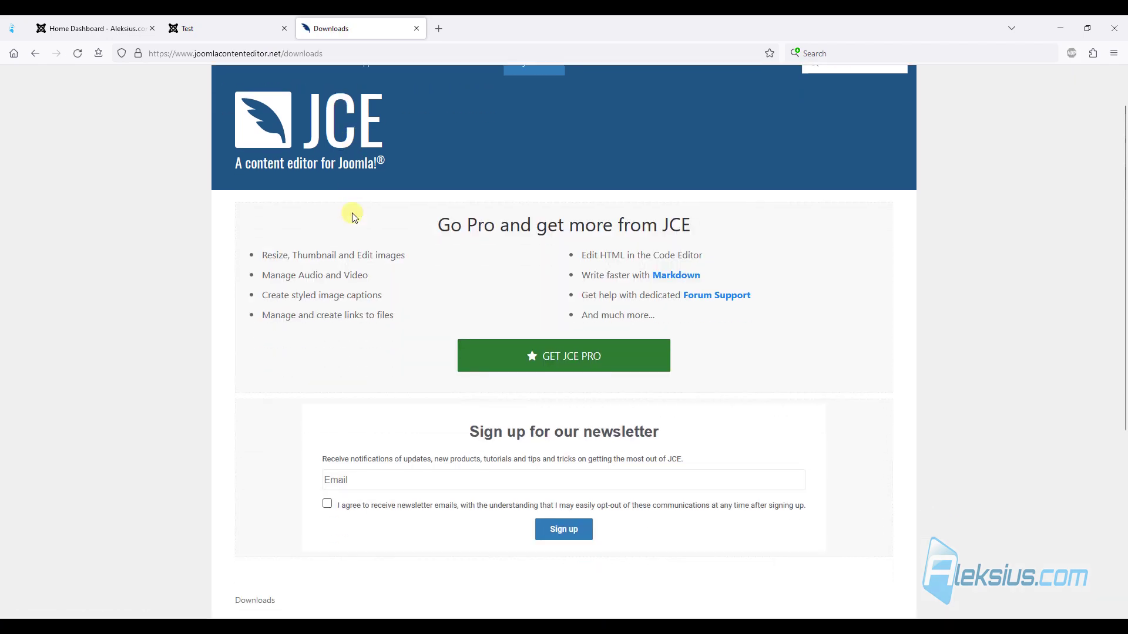
pyautogui.scroll(-2, 353, 216)
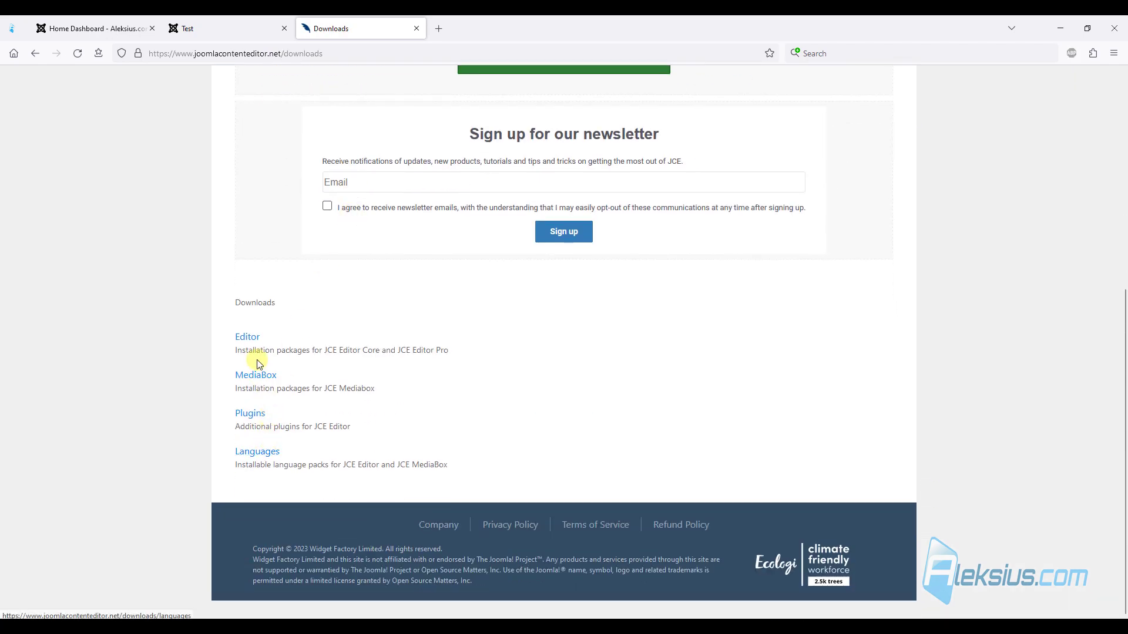
pyautogui.click(247, 336)
pyautogui.scroll(-5, 393, 326)
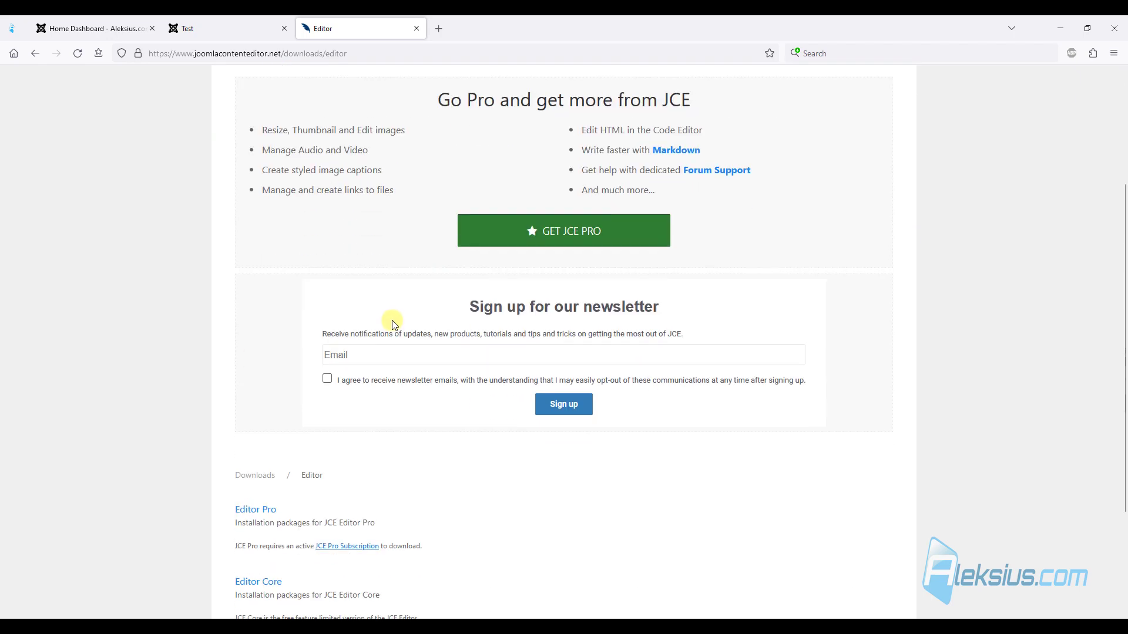
pyautogui.click(265, 417)
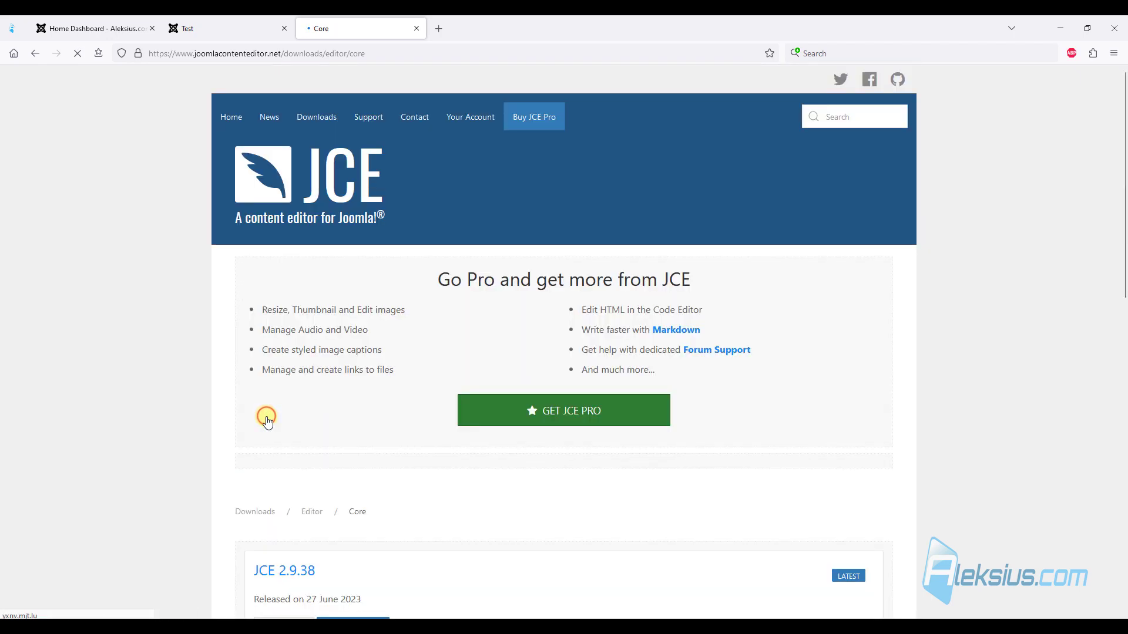
pyautogui.scroll(-5, 312, 327)
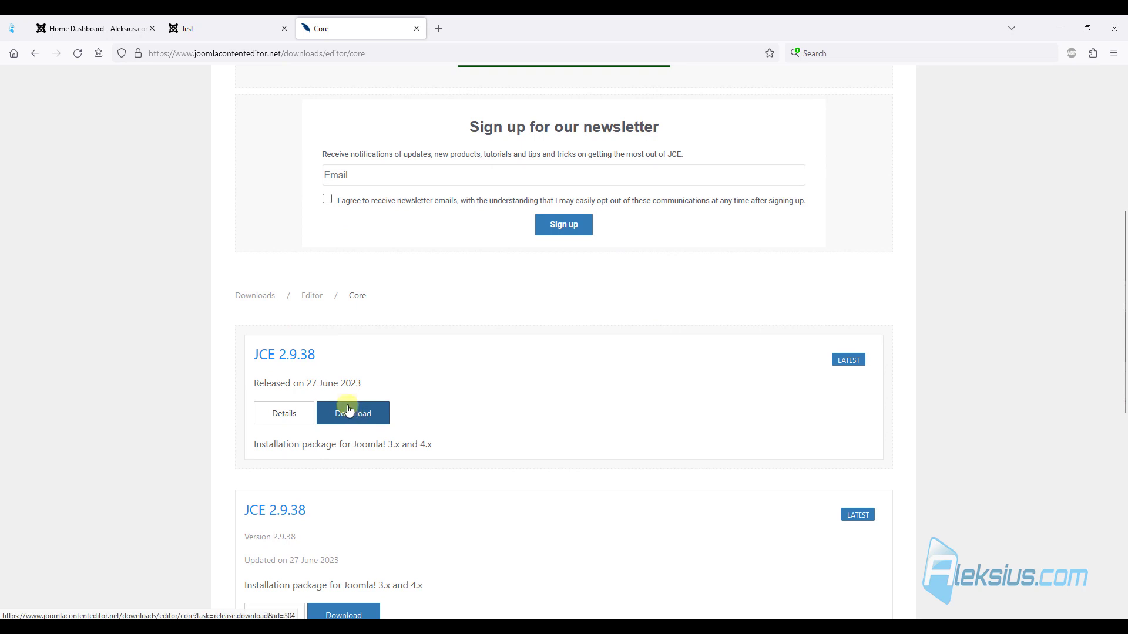
# - Return to the downloads overview and locate the JCE MediaBox 2.1.3 package in the MediaBox section
pyautogui.click(269, 301)
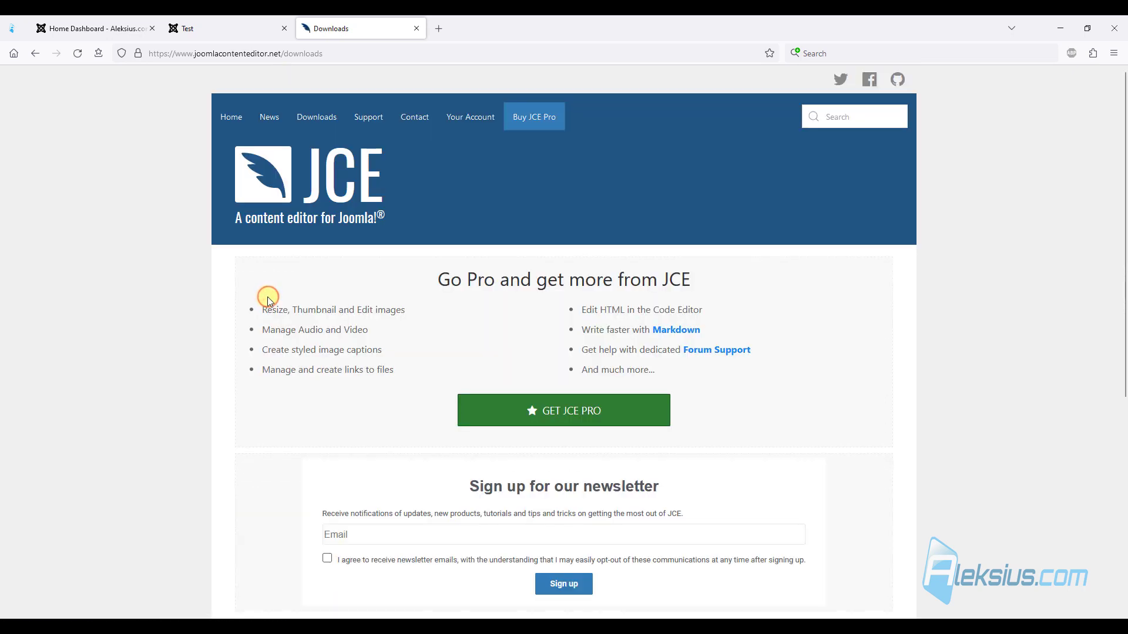
pyautogui.scroll(-4, 266, 302)
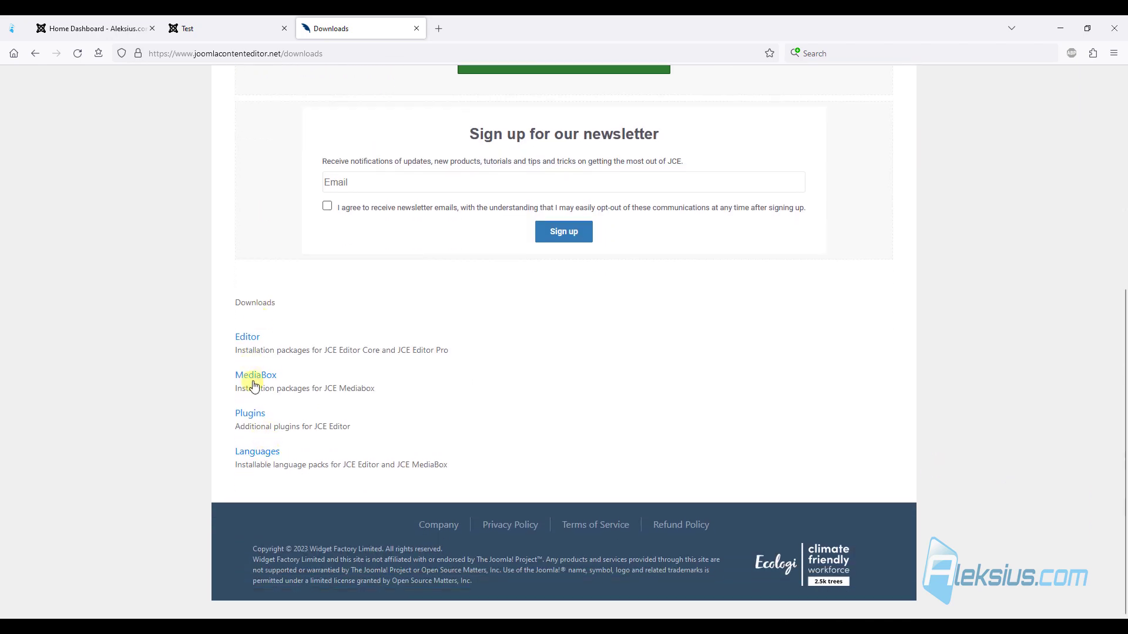
pyautogui.click(256, 376)
pyautogui.scroll(-3, 256, 368)
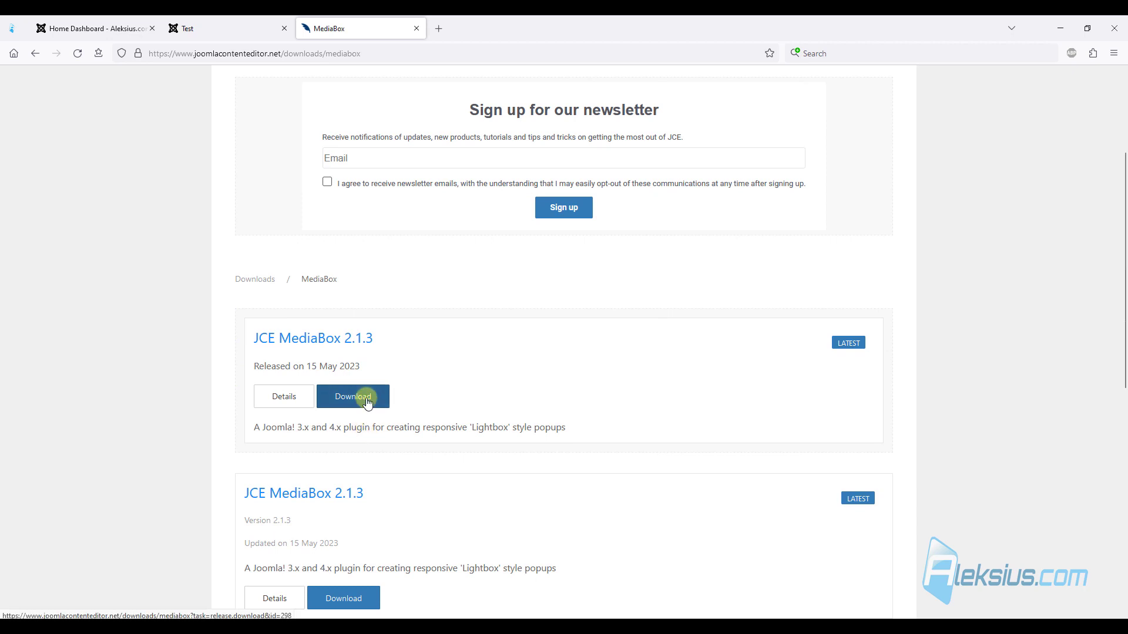
# - Switch to the Joomla administrator and install the pkg_jce_2938 package from the Downloads folder
pyautogui.click(120, 26)
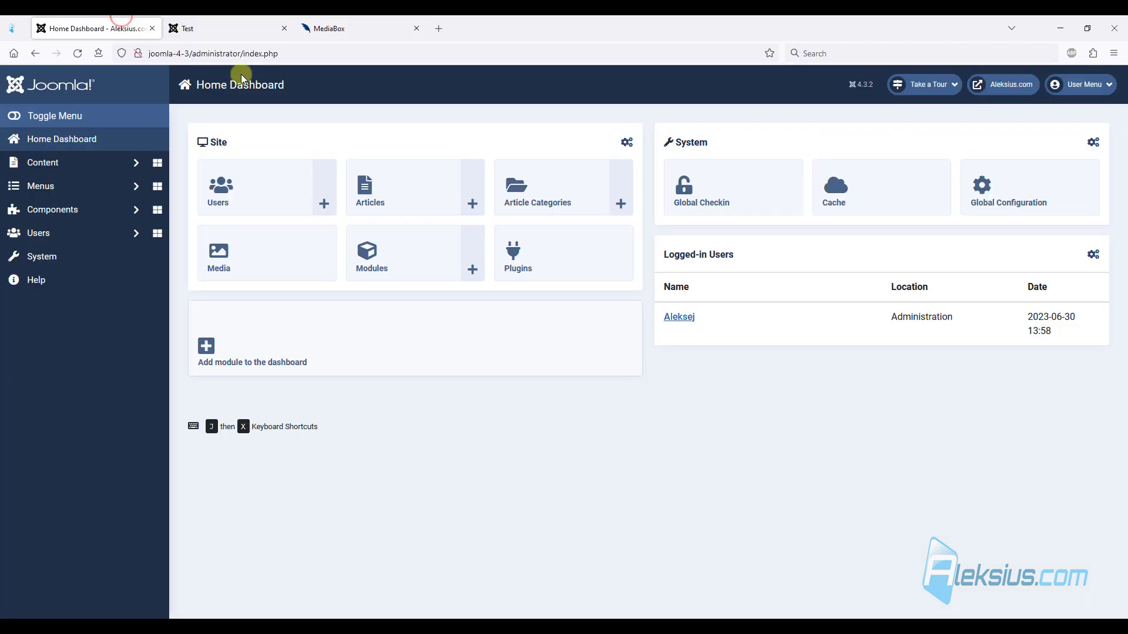
pyautogui.click(45, 256)
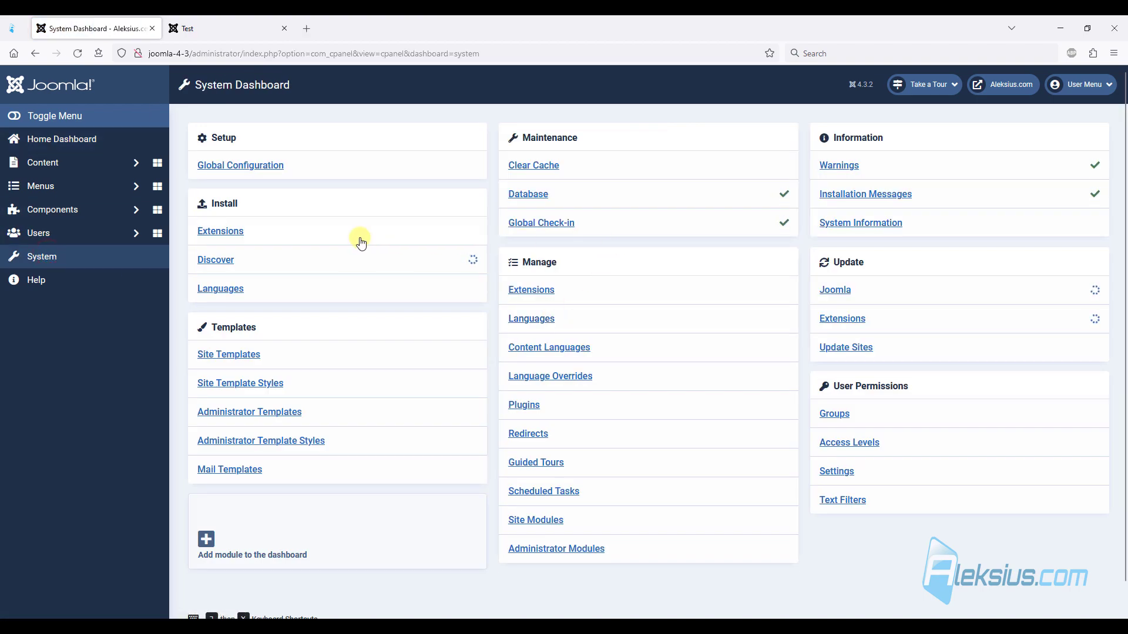
pyautogui.click(216, 232)
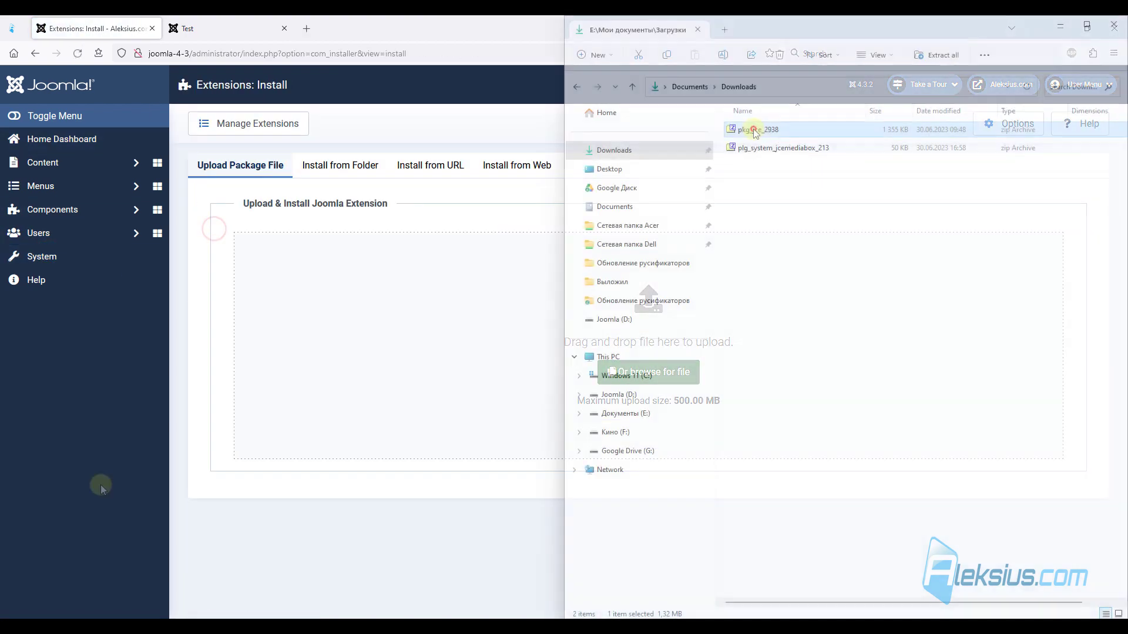
pyautogui.moveTo(755, 130); pyautogui.dragTo(453, 314)
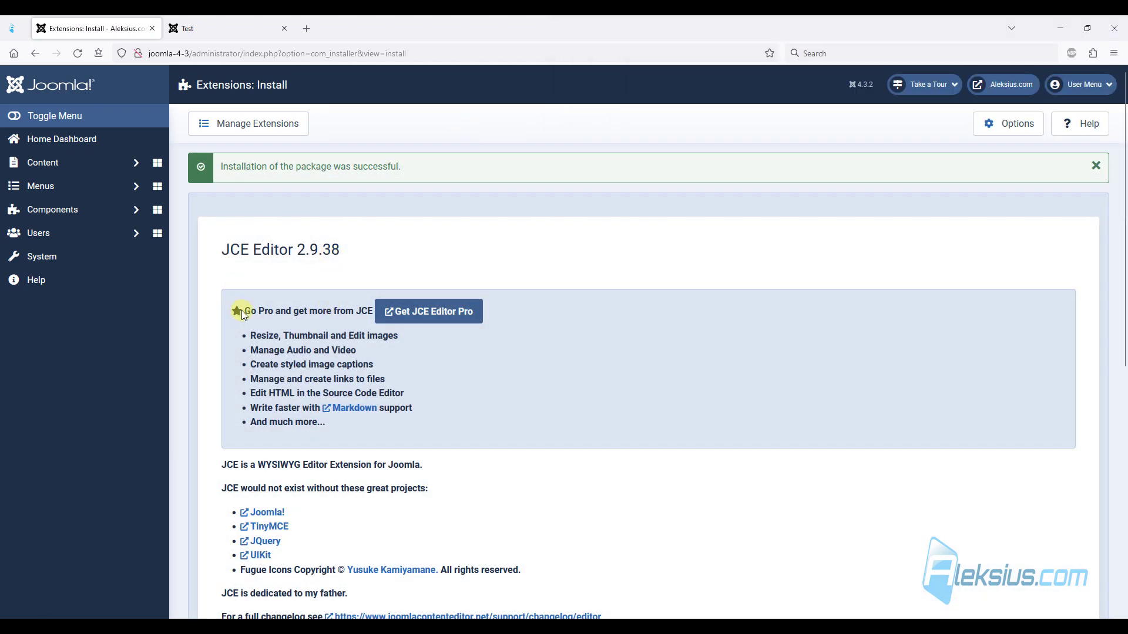
# - Install the plg_system_jcemediabox_213 plugin package from the Downloads folder
pyautogui.scroll(-7, 373, 259)
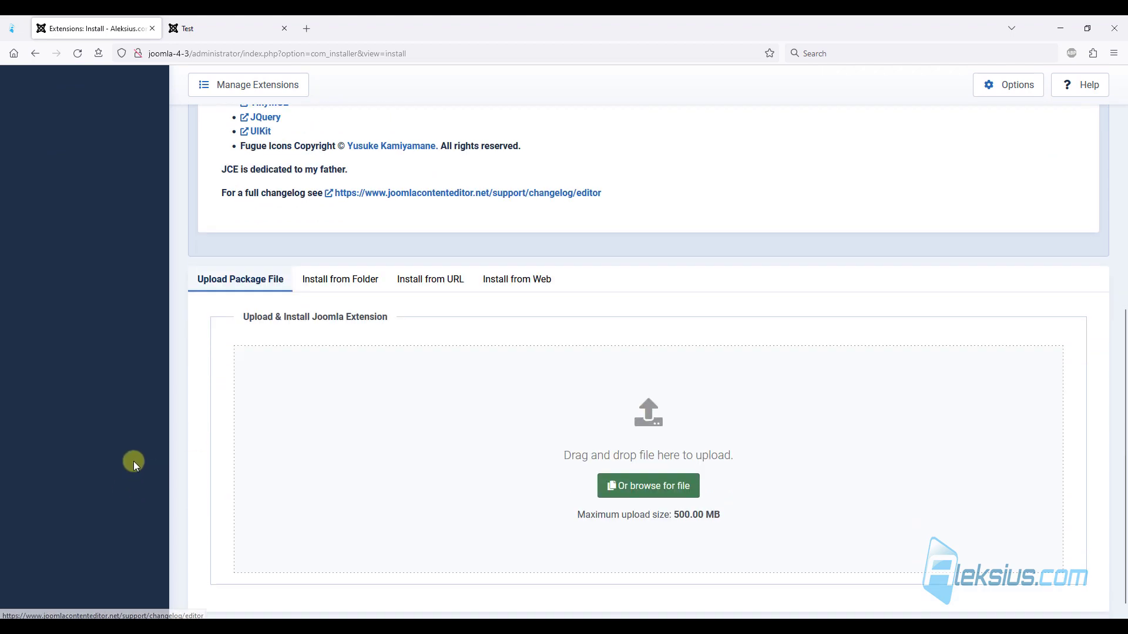
pyautogui.click(770, 147)
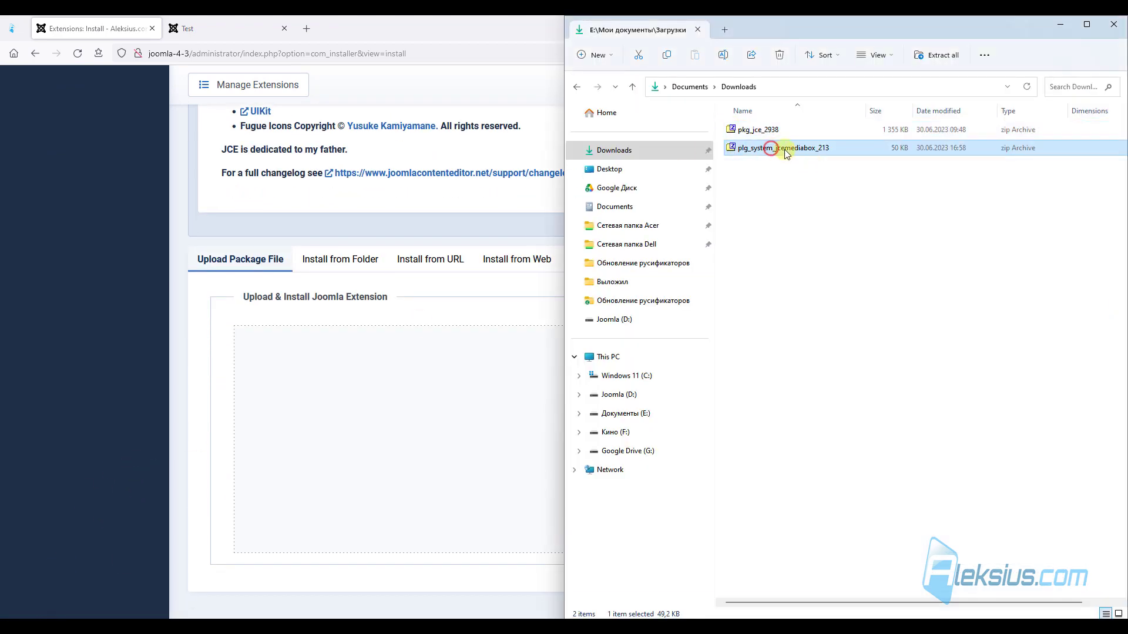
pyautogui.moveTo(786, 152); pyautogui.dragTo(404, 415)
pyautogui.click(186, 363)
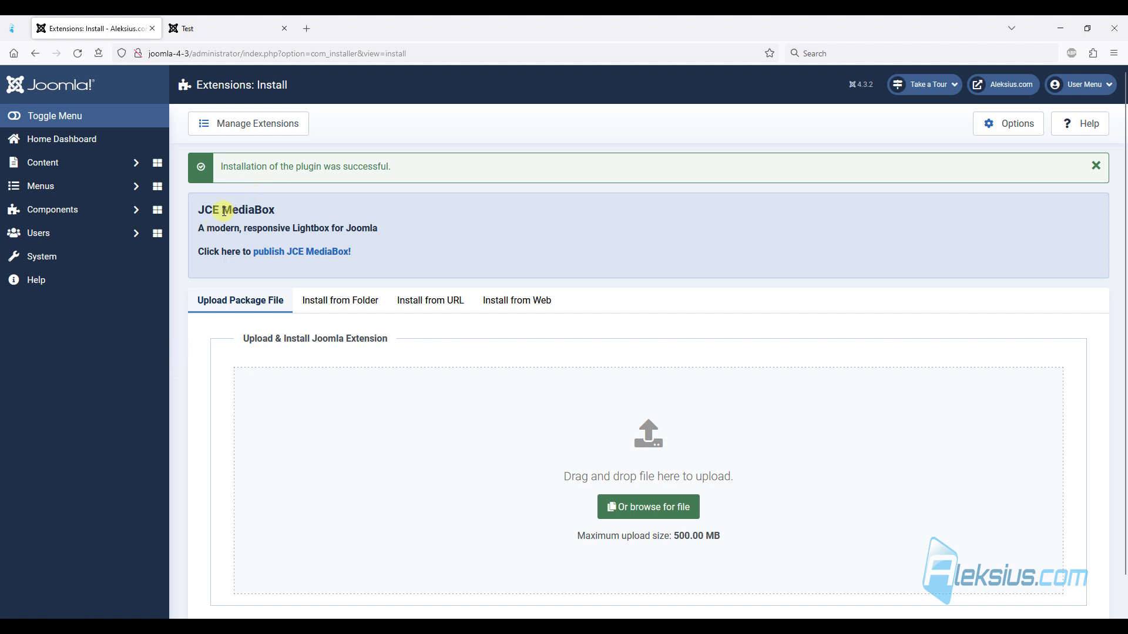
# - Search the site's plugin list for MediaBox to check the plugin's status
pyautogui.moveTo(223, 212); pyautogui.dragTo(267, 214)
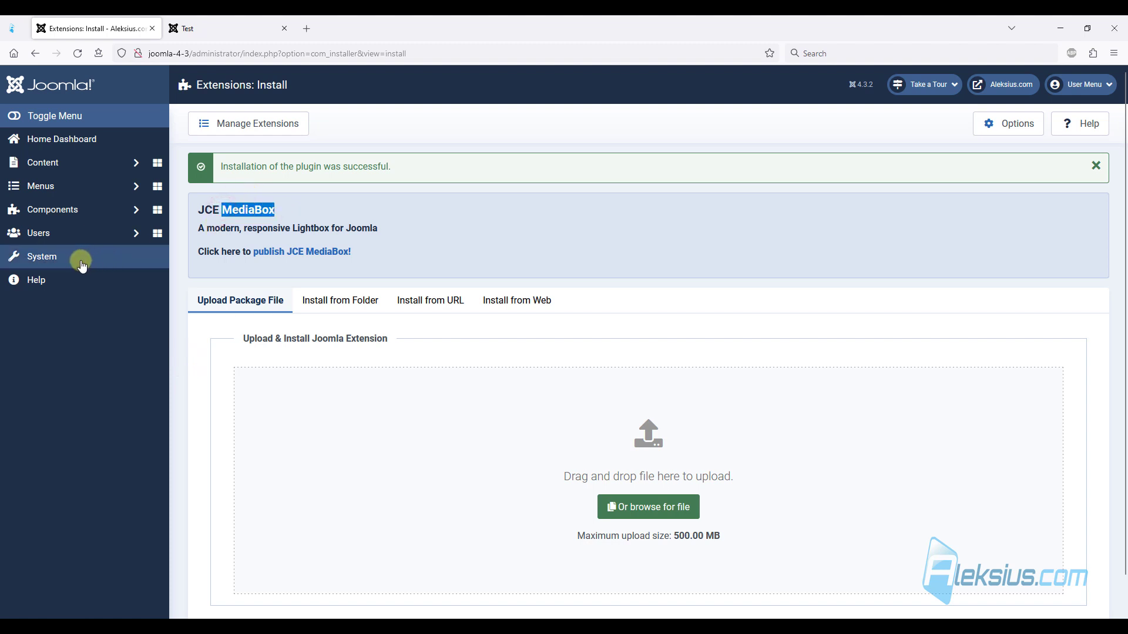
pyautogui.click(54, 259)
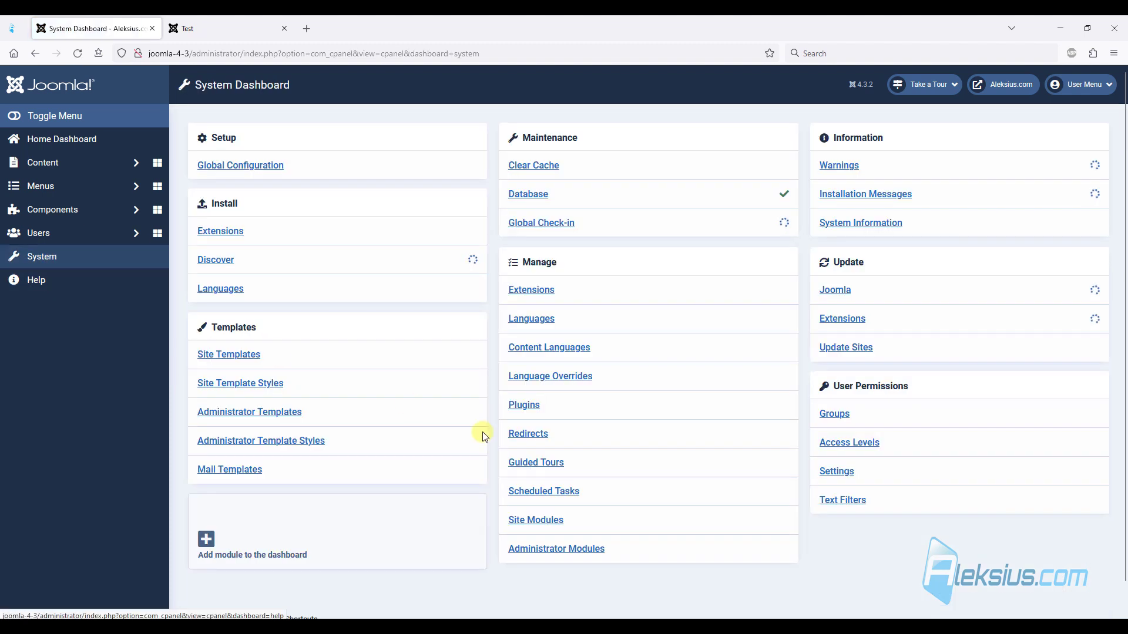
pyautogui.click(514, 404)
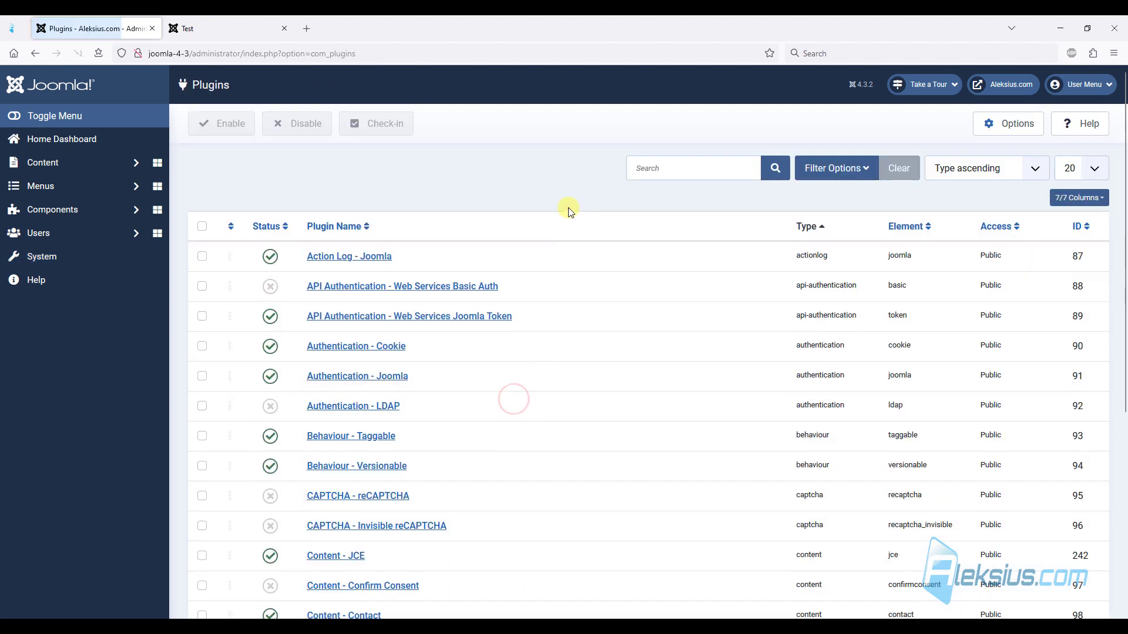
pyautogui.click(682, 171)
pyautogui.write('MediaBox')
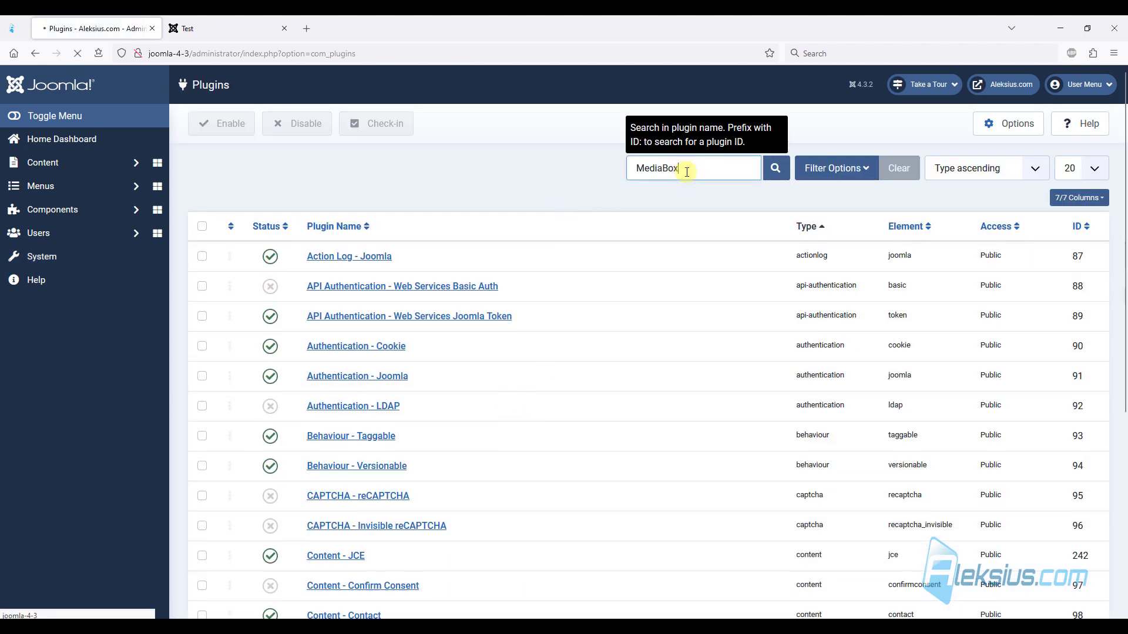
pyautogui.press('Return')
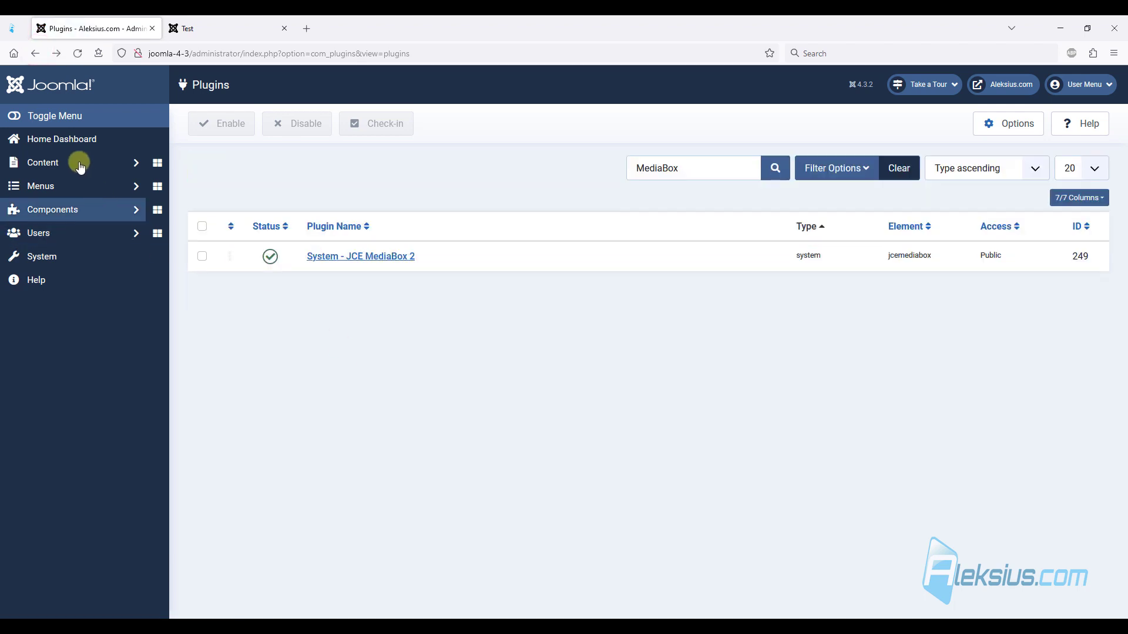
# - Set the default editor to Editor - JCE in the Global Configuration, then save and close it
pyautogui.click(52, 140)
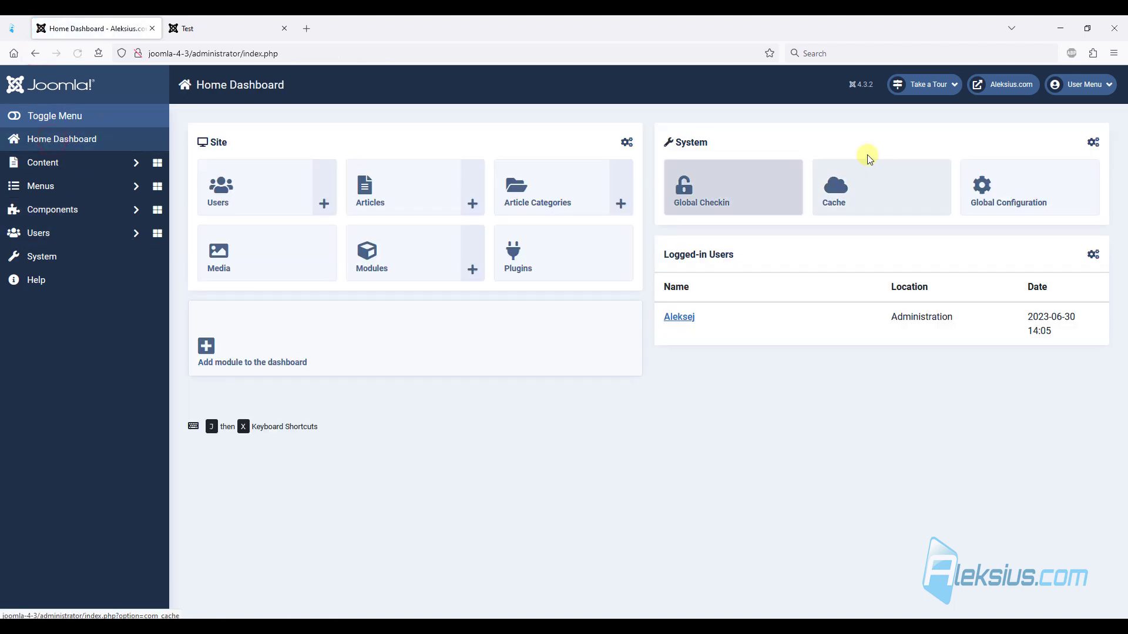
pyautogui.click(1026, 201)
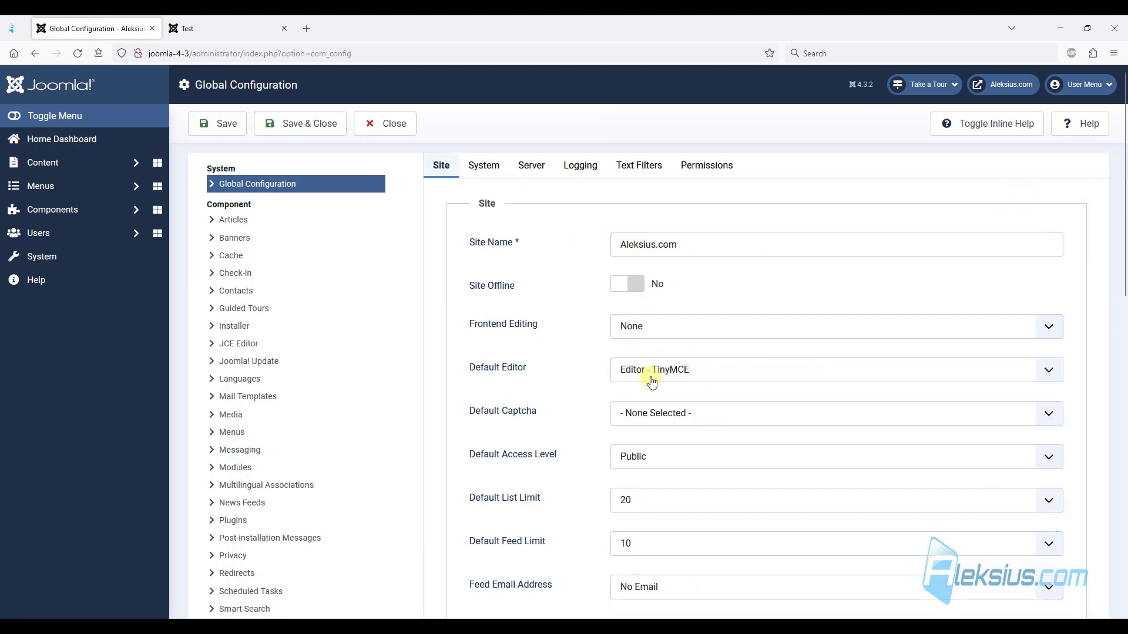
pyautogui.click(681, 369)
pyautogui.click(684, 394)
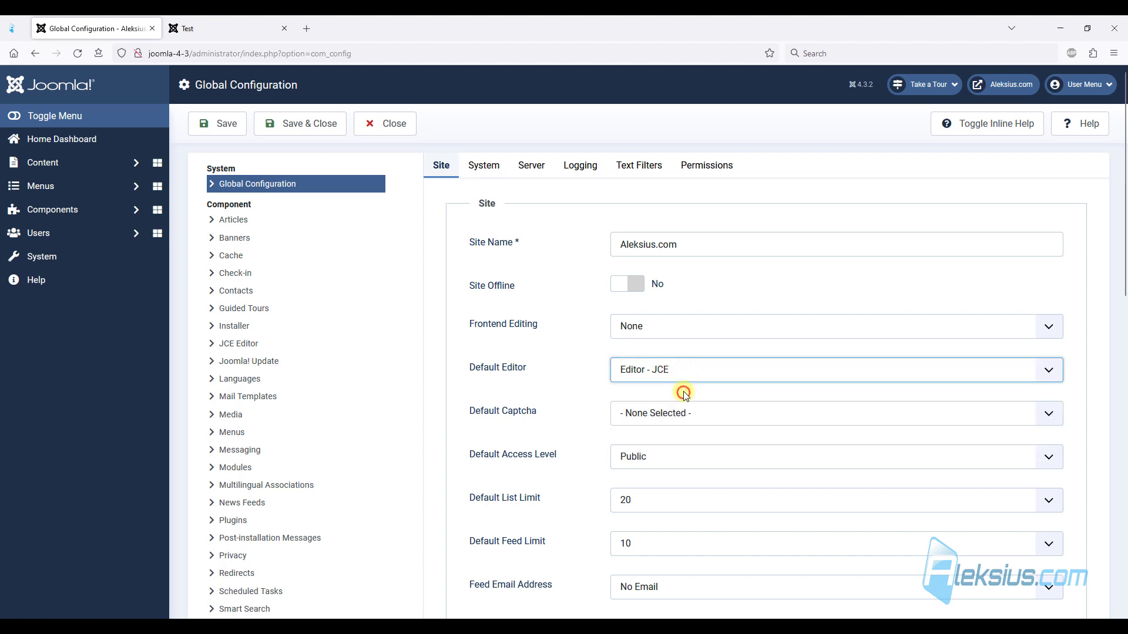
pyautogui.click(299, 131)
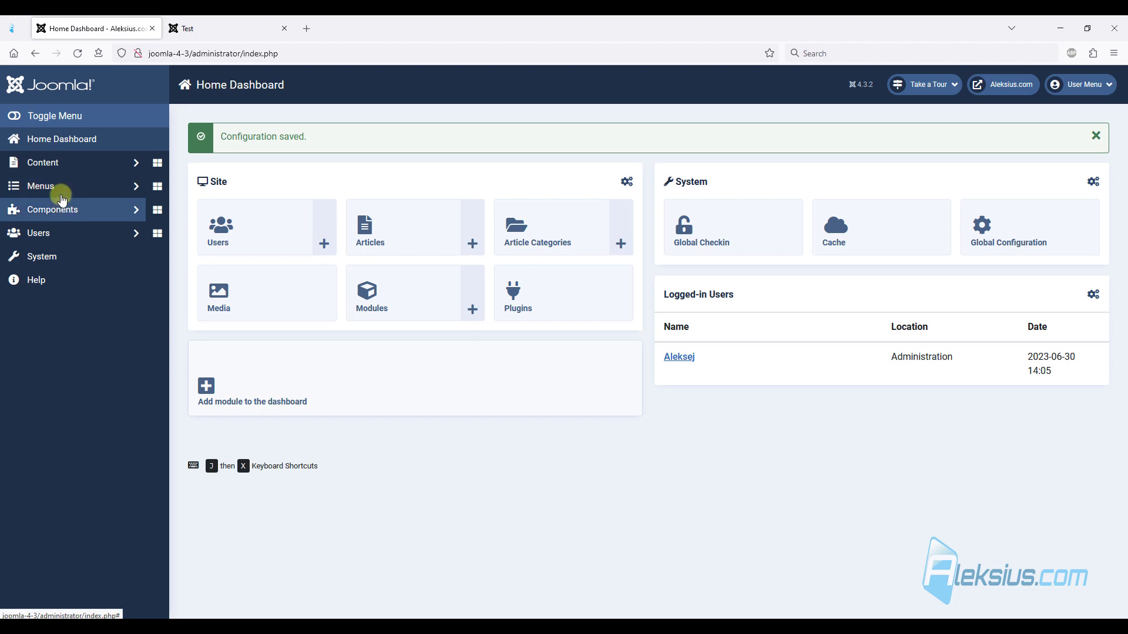
# - Open the Test article for editing and place the cursor in the paragraph starting "In previous video tutorials"
pyautogui.click(57, 161)
pyautogui.click(54, 187)
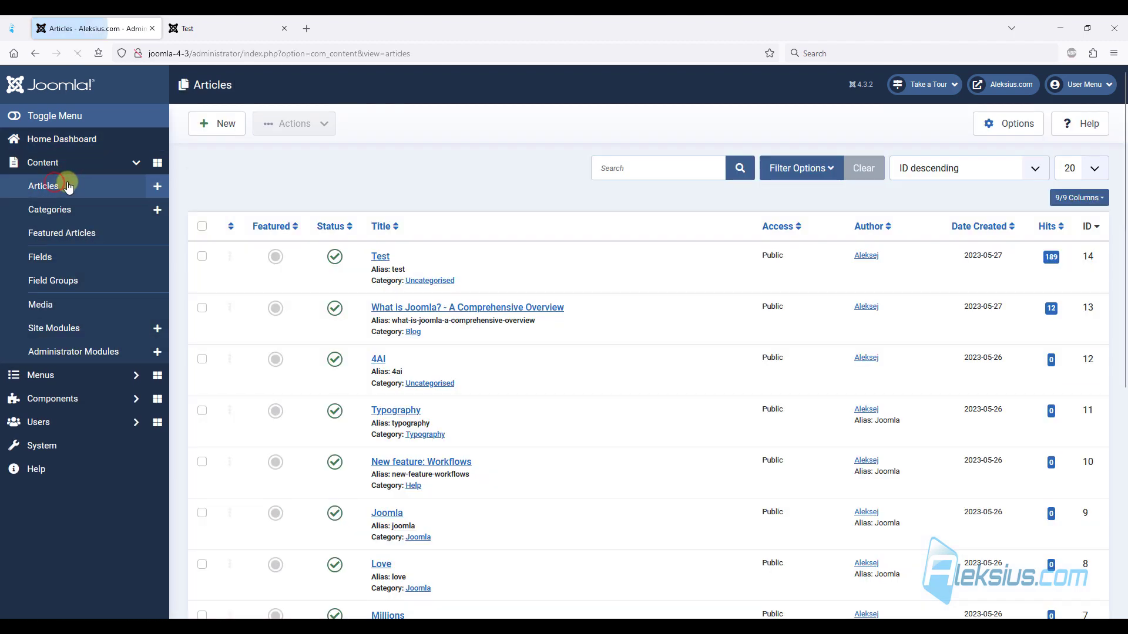
pyautogui.click(381, 260)
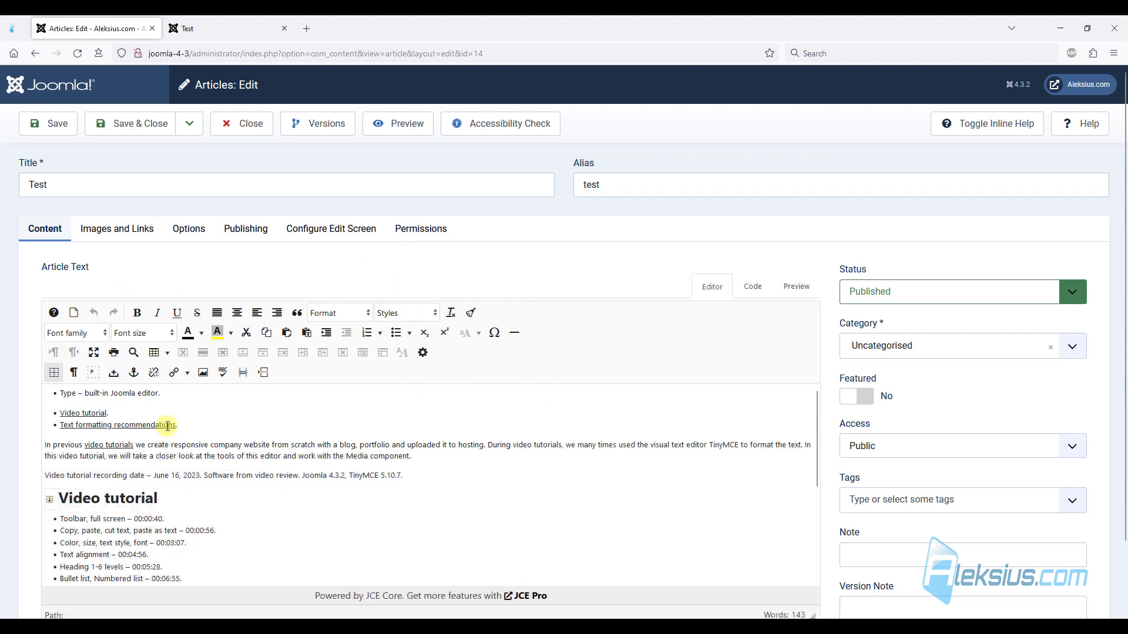
pyautogui.scroll(-3, 611, 447)
pyautogui.click(401, 445)
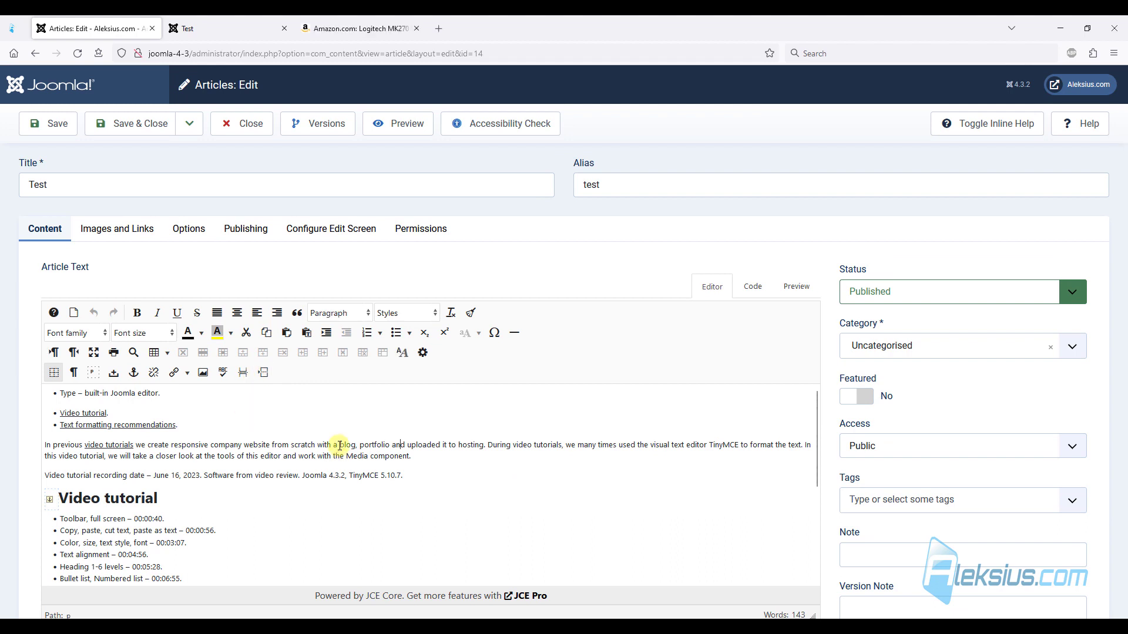
# - Copy the "In previous video tutorials" paragraph and paste a duplicate directly below it
pyautogui.tripleClick(339, 447)
pyautogui.hotkey('ctrl', 'c')
pyautogui.click(423, 459)
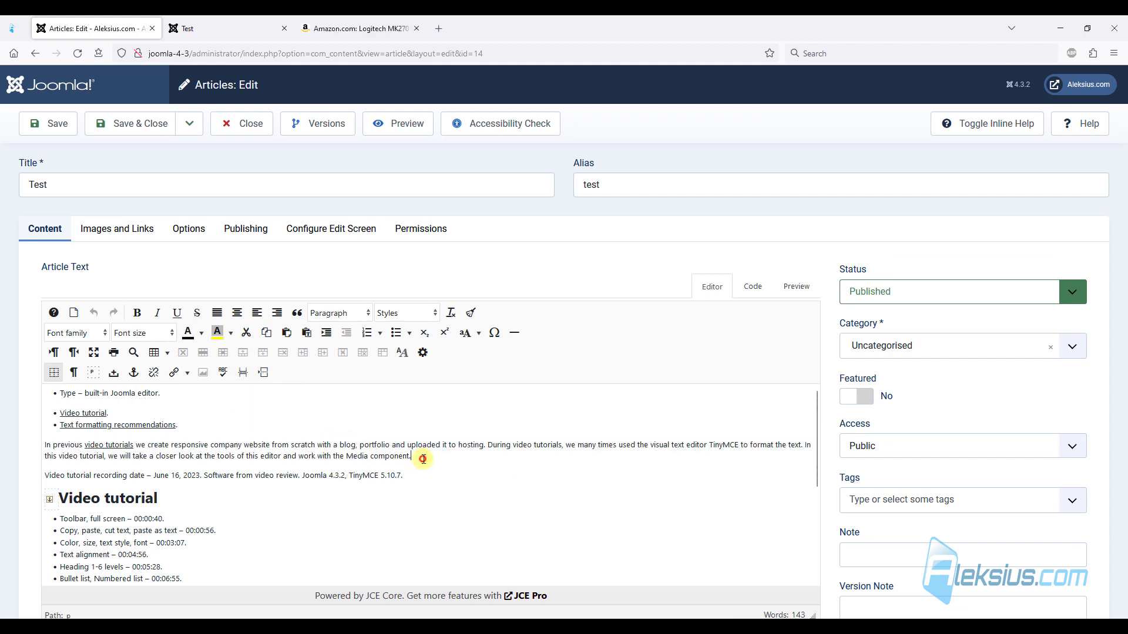
pyautogui.hotkey('ctrl', 'v')
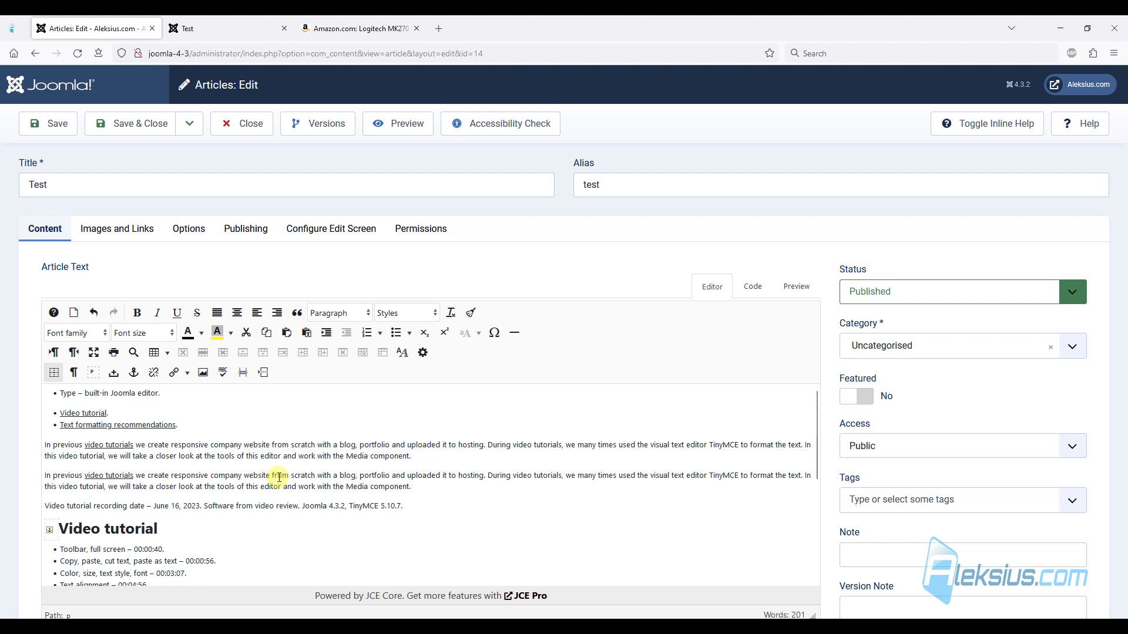
# - Copy the duplicated "In previous video tutorials" paragraph and paste it below as a third copy
pyautogui.tripleClick(278, 477)
pyautogui.hotkey('ctrl', 'c')
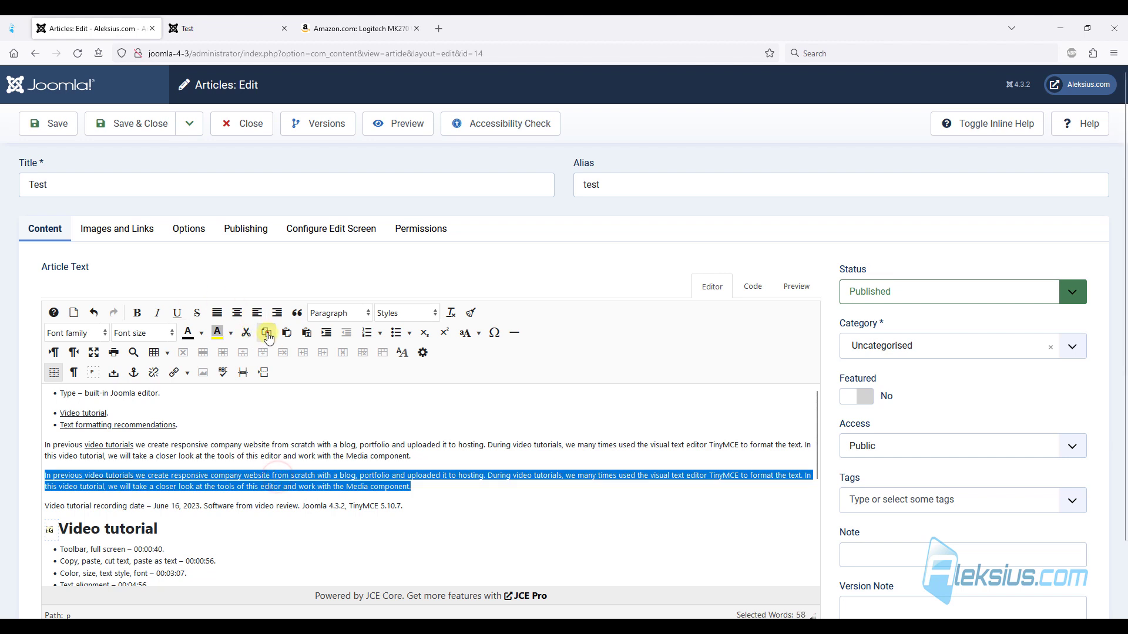
pyautogui.click(441, 485)
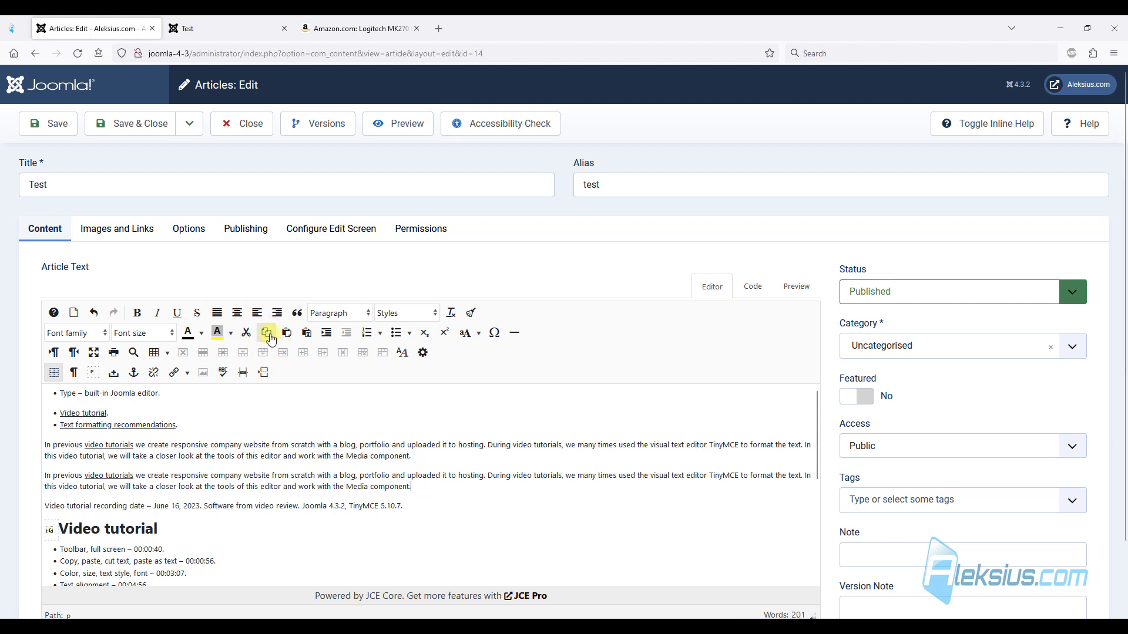
pyautogui.press('Return')
pyautogui.hotkey('ctrl', 'v')
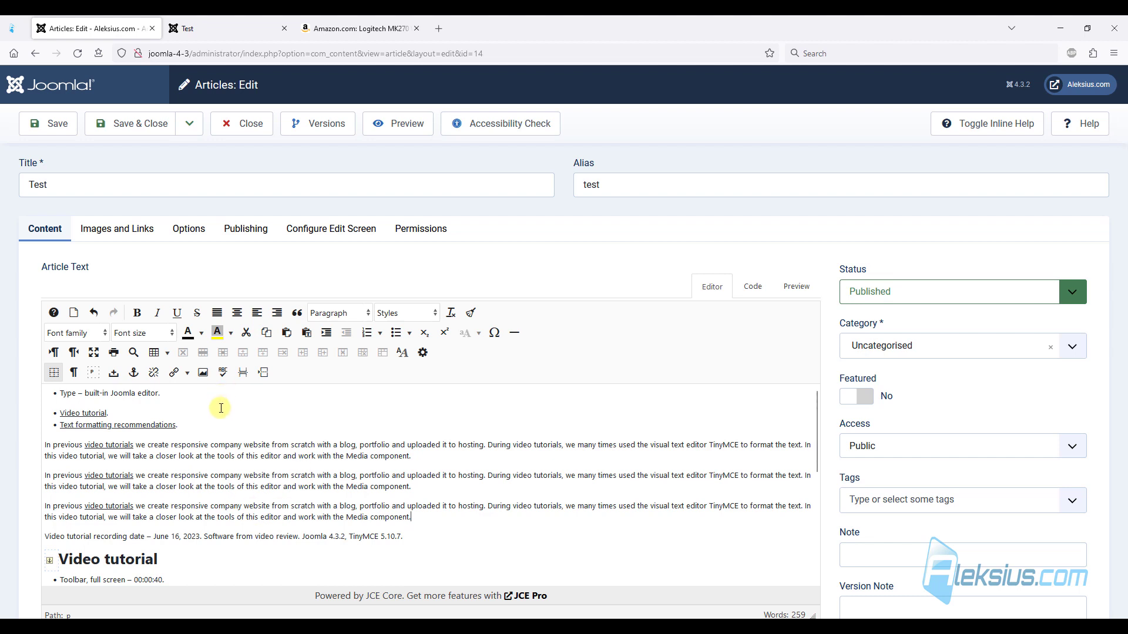
# - Cut all three "In previous video tutorials" paragraphs and paste them after the video tutorial recording date line
pyautogui.moveTo(412, 515); pyautogui.dragTo(42, 445)
pyautogui.hotkey('ctrl', 'c')
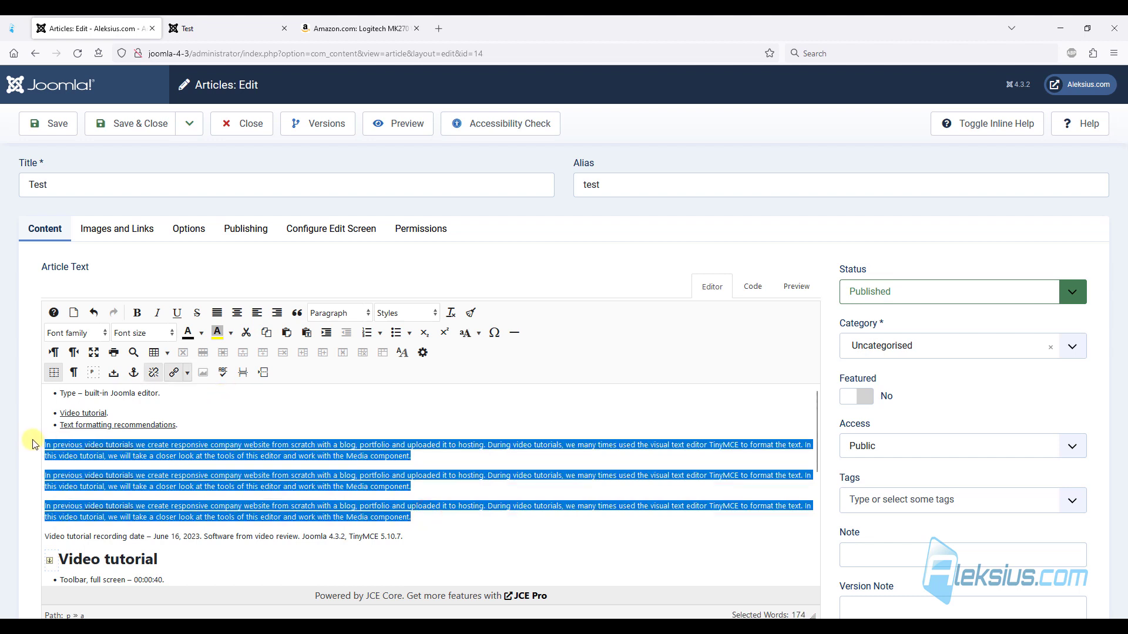
pyautogui.click(246, 332)
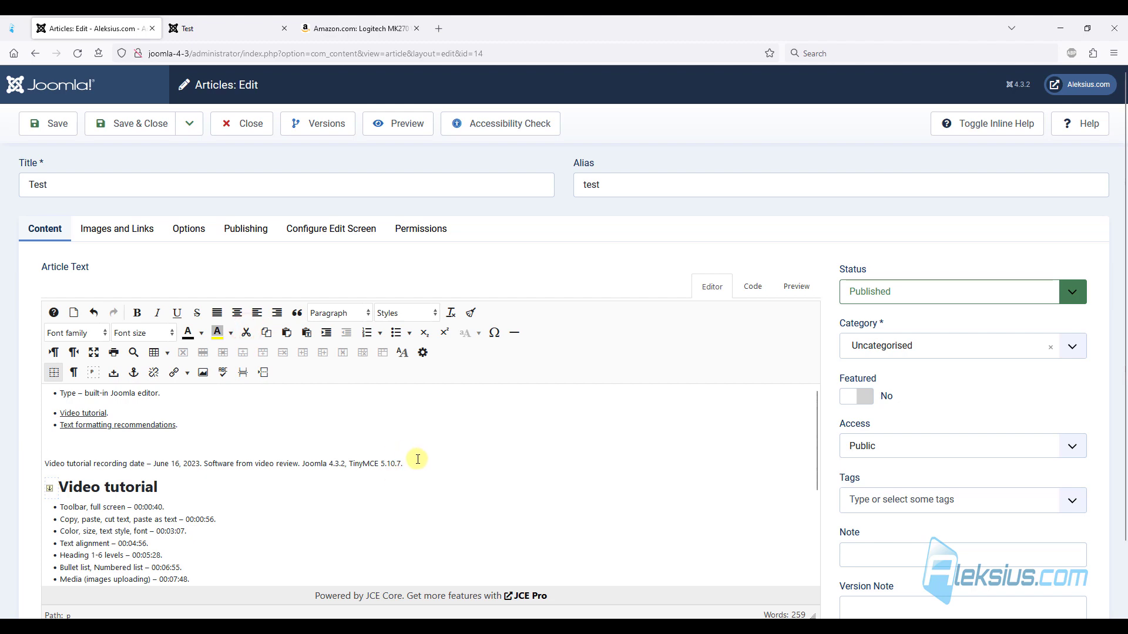
pyautogui.hotkey('ctrl', 'v')
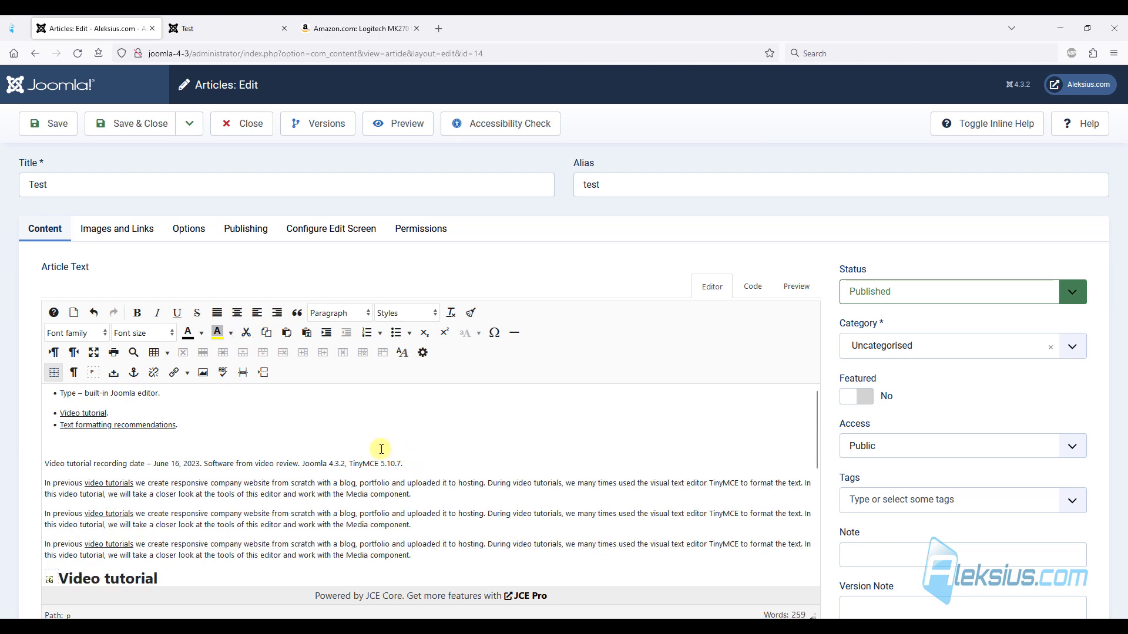
# - Remove the blank line above the recording date line and clear the entire article text
pyautogui.press('Delete')
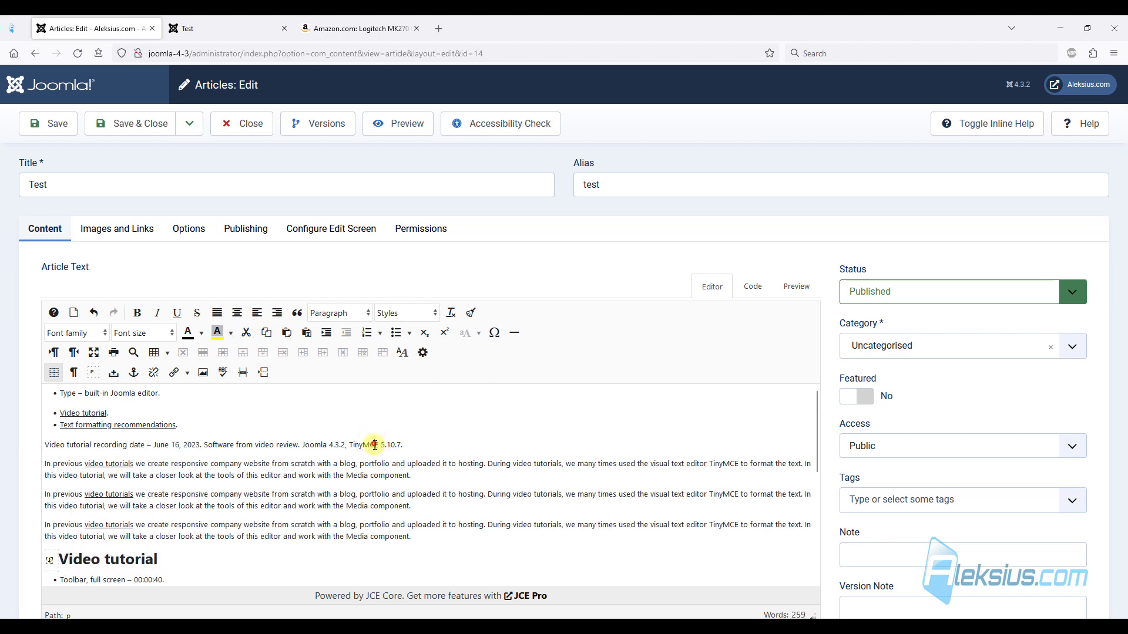
pyautogui.hotkey('ctrl', 'a')
pyautogui.press('Delete')
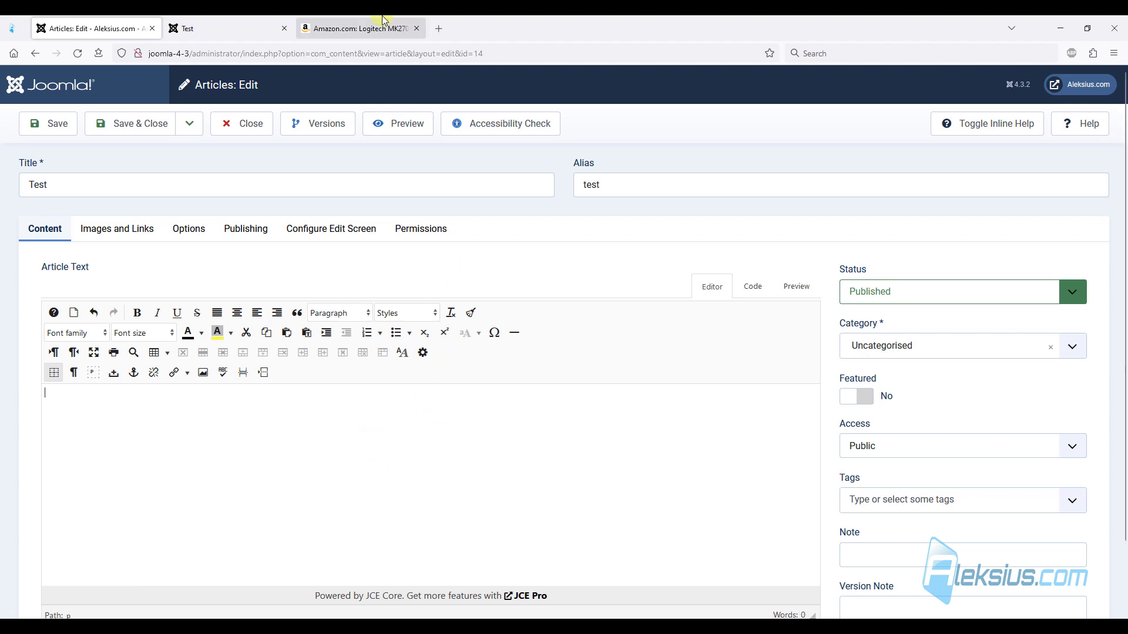
# - Copy the Logitech MK270 product description from the Amazon page, from title through note, and paste it with formatting into the Joomla article
pyautogui.click(383, 24)
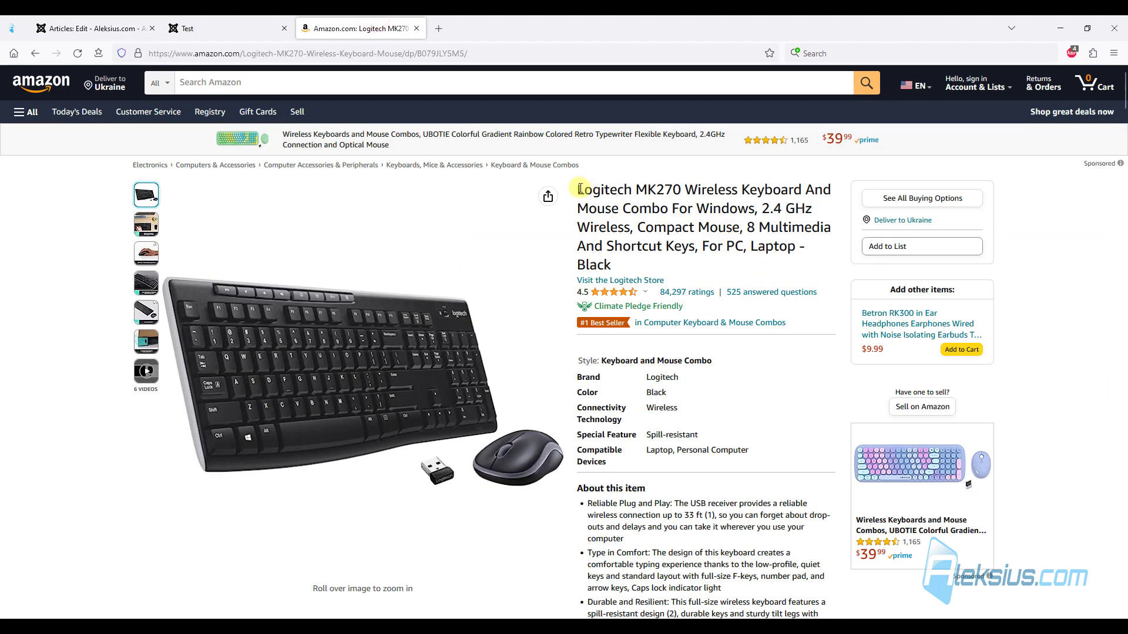
pyautogui.moveTo(579, 188); pyautogui.dragTo(735, 366)
pyautogui.scroll(-8, 652, 211)
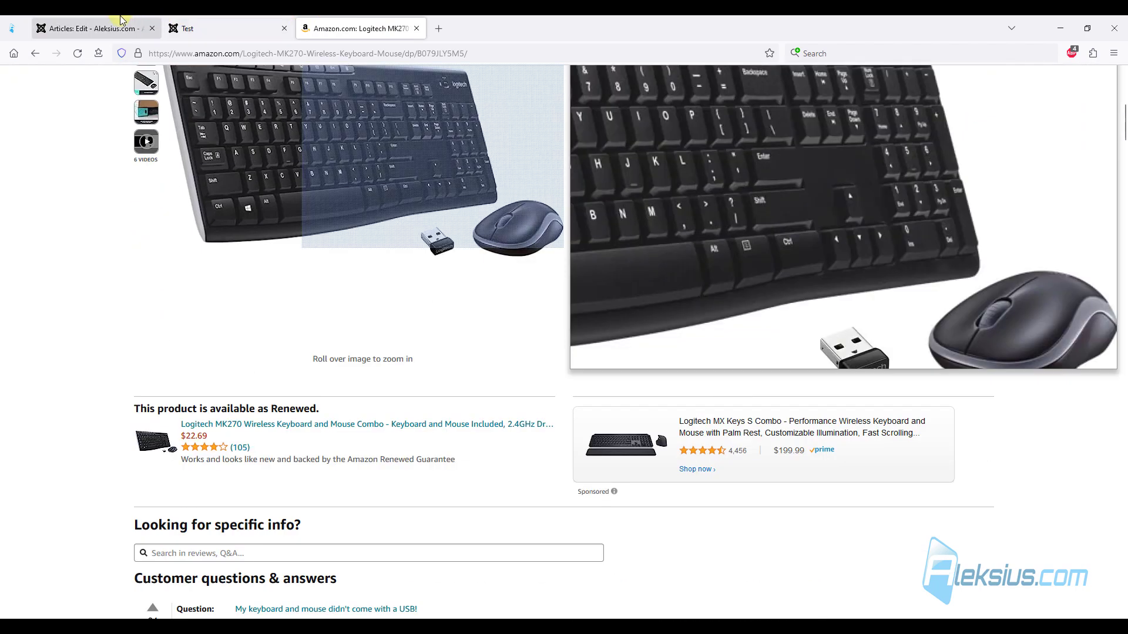
pyautogui.click(113, 26)
pyautogui.click(266, 410)
pyautogui.hotkey('ctrl', 'v')
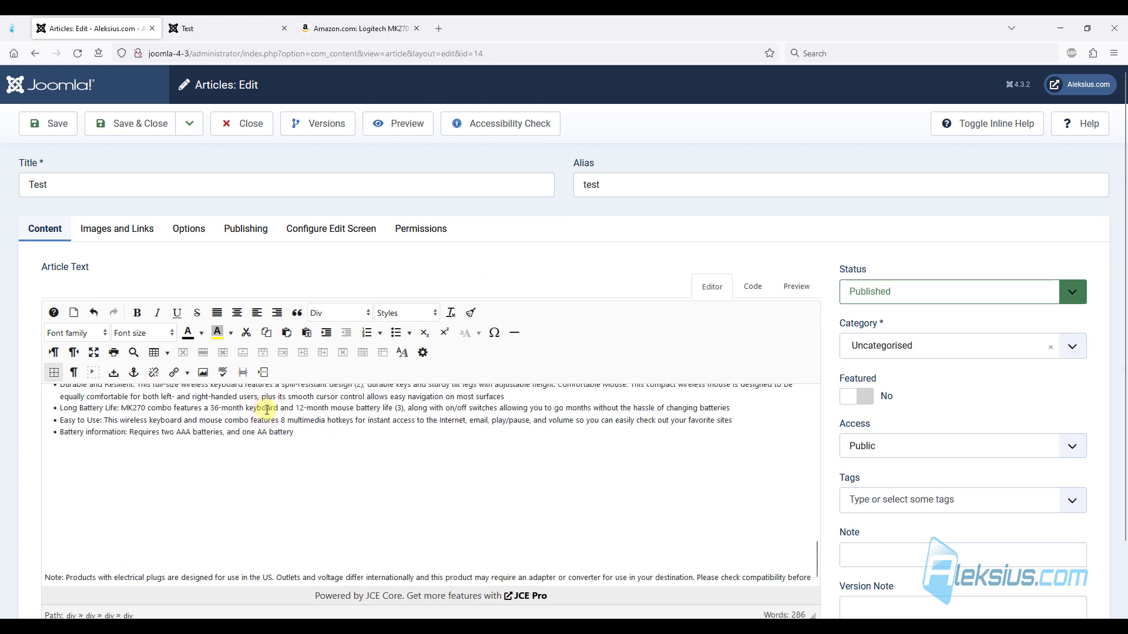
pyautogui.scroll(15, 259, 417)
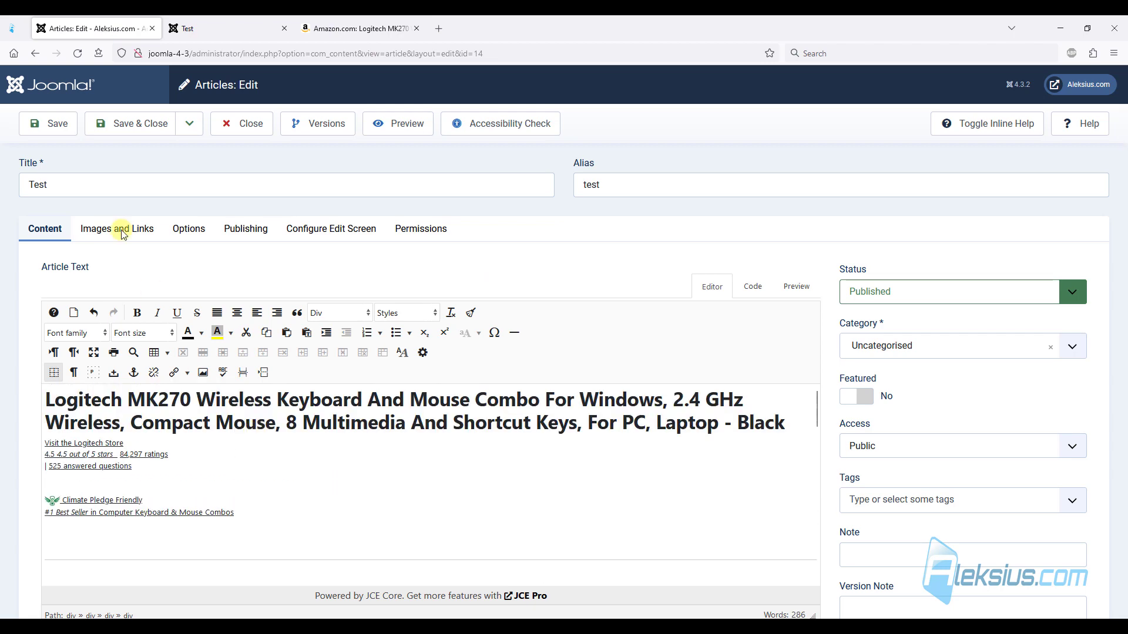
# - Save the article and reload the Test page on the site to review the formatted product description
pyautogui.click(50, 123)
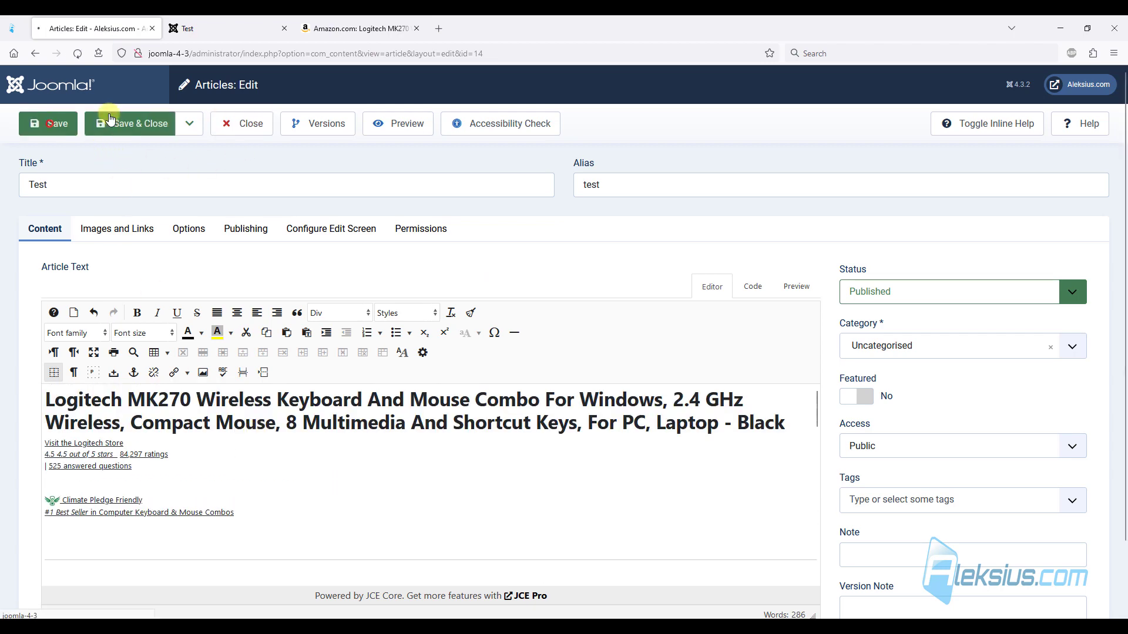
pyautogui.click(187, 27)
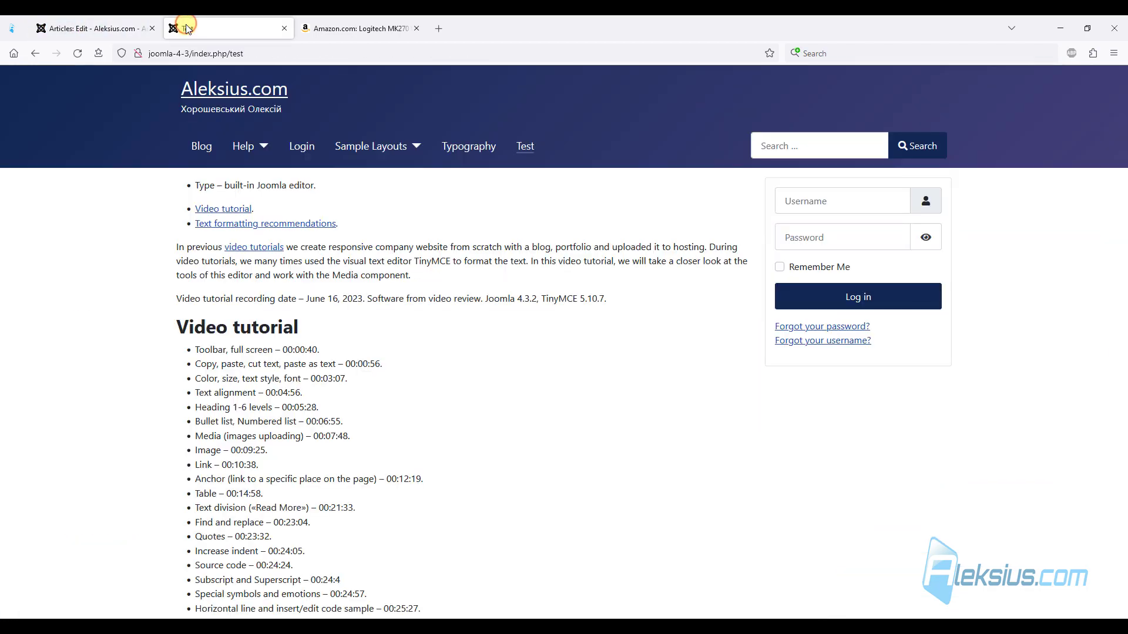
pyautogui.press('F5')
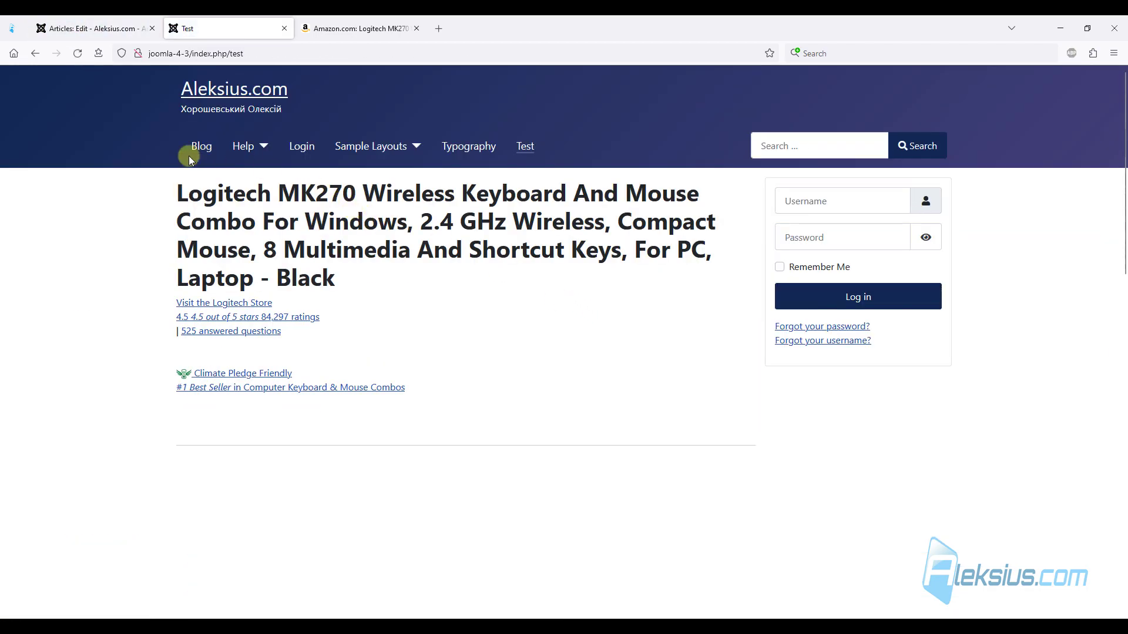
pyautogui.scroll(-10, 612, 387)
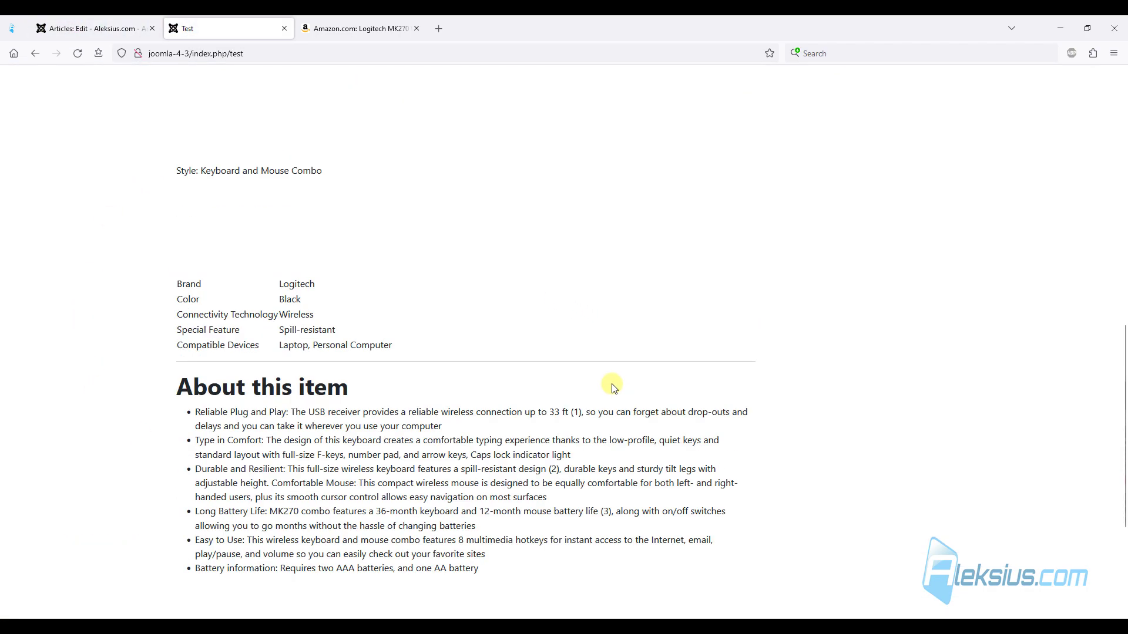
pyautogui.scroll(12, 611, 386)
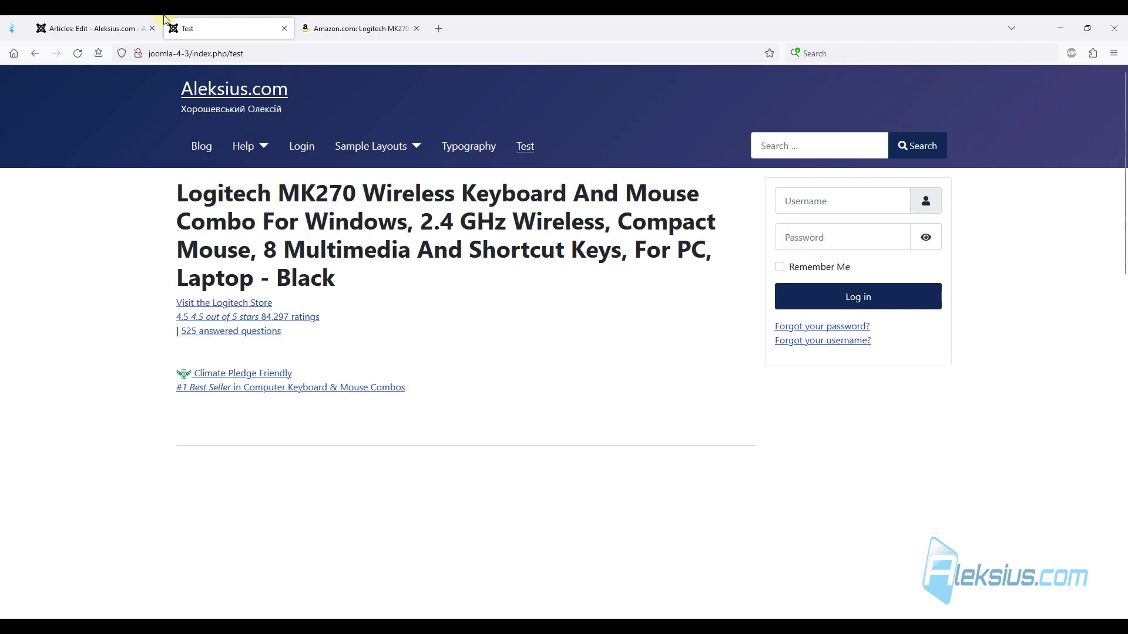
# - Return to the article editor and examine the HTML code of the formatted paste
pyautogui.click(127, 19)
pyautogui.click(751, 326)
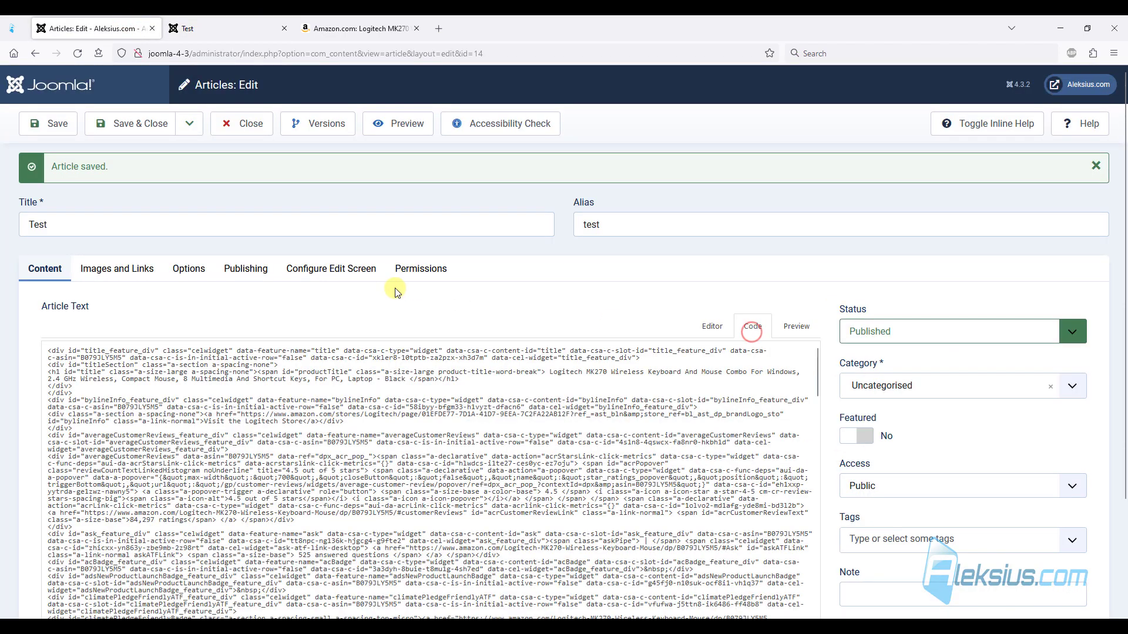
pyautogui.scroll(-1, 244, 370)
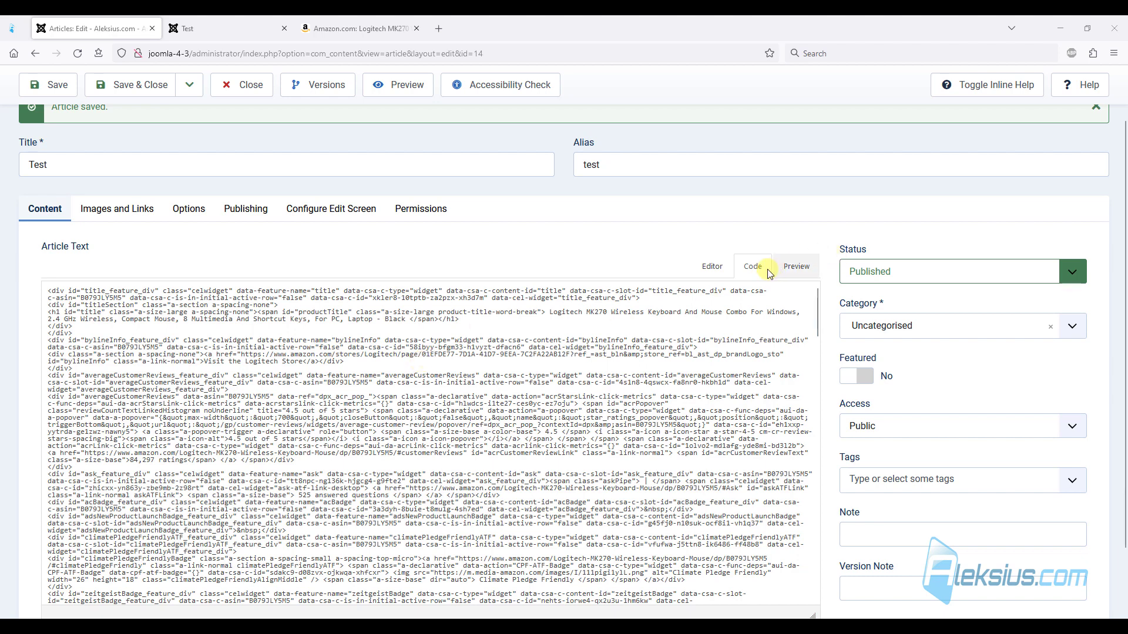
# - Return to the visual editor and delete all of the pasted product description
pyautogui.click(711, 265)
pyautogui.click(411, 440)
pyautogui.hotkey('ctrl', 'a')
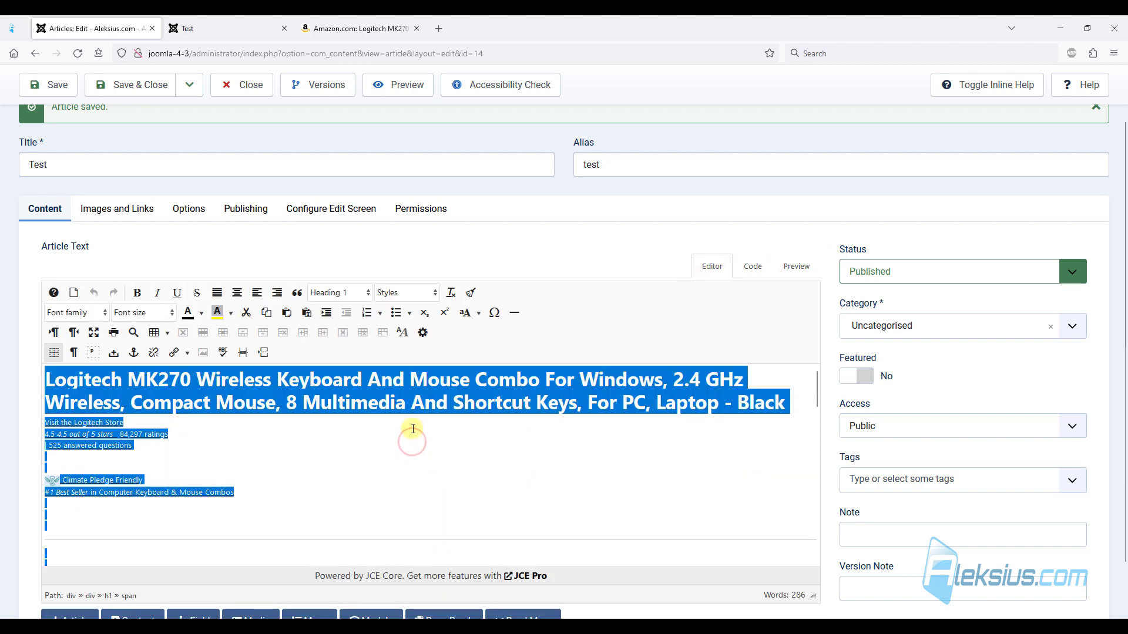
pyautogui.press('Delete')
# - Insert the copied Amazon product description into the empty article using Paste as Plain Text
pyautogui.click(359, 28)
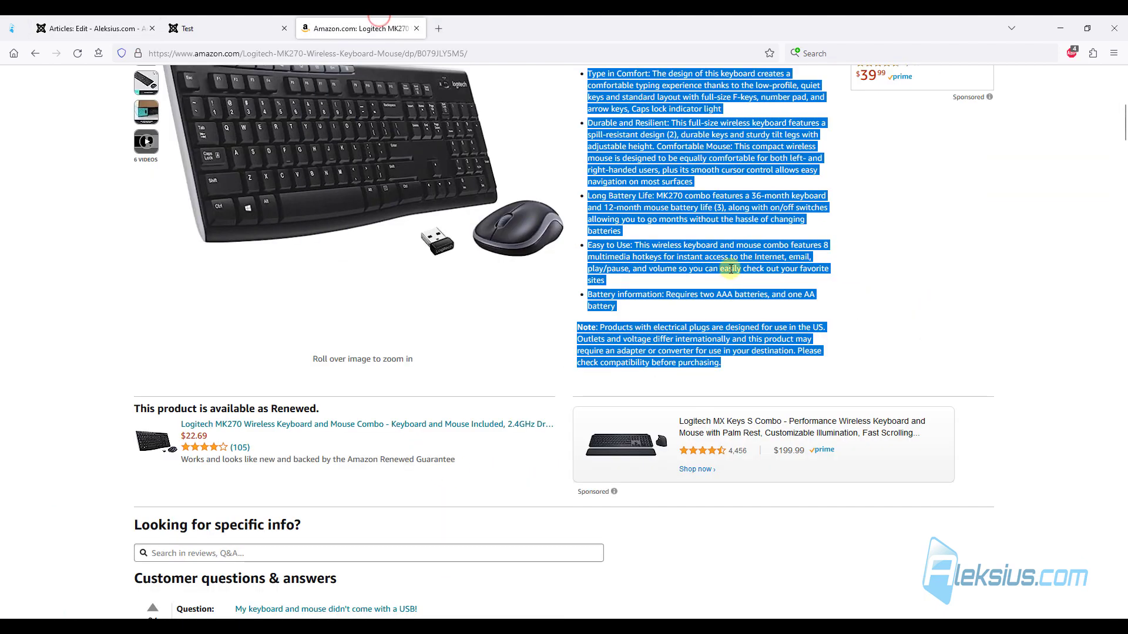
pyautogui.click(127, 26)
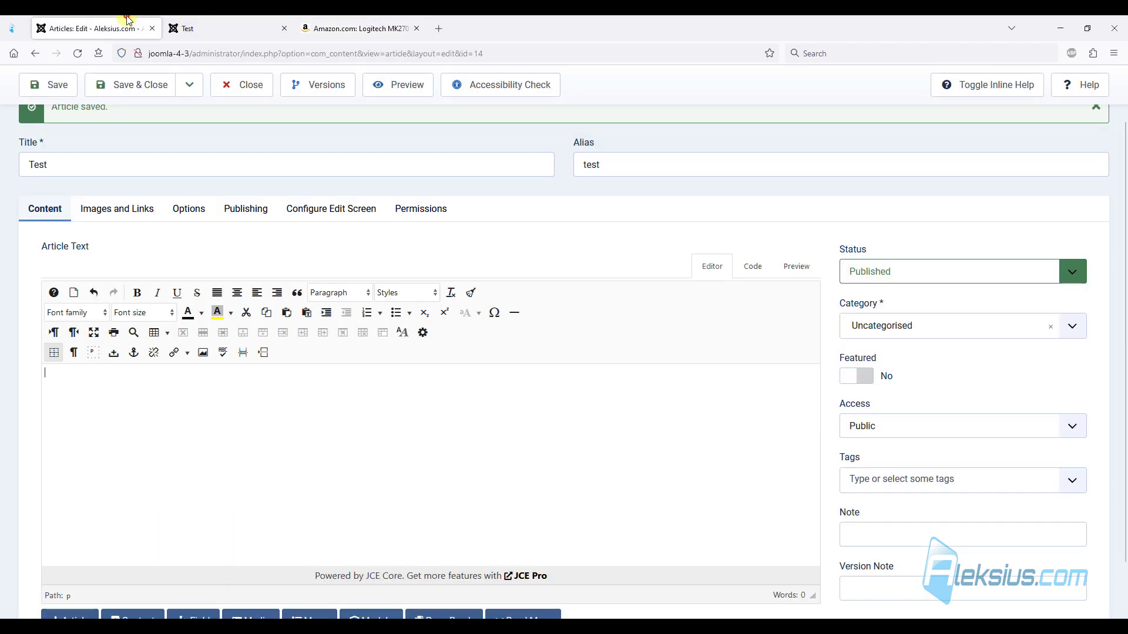
pyautogui.click(299, 415)
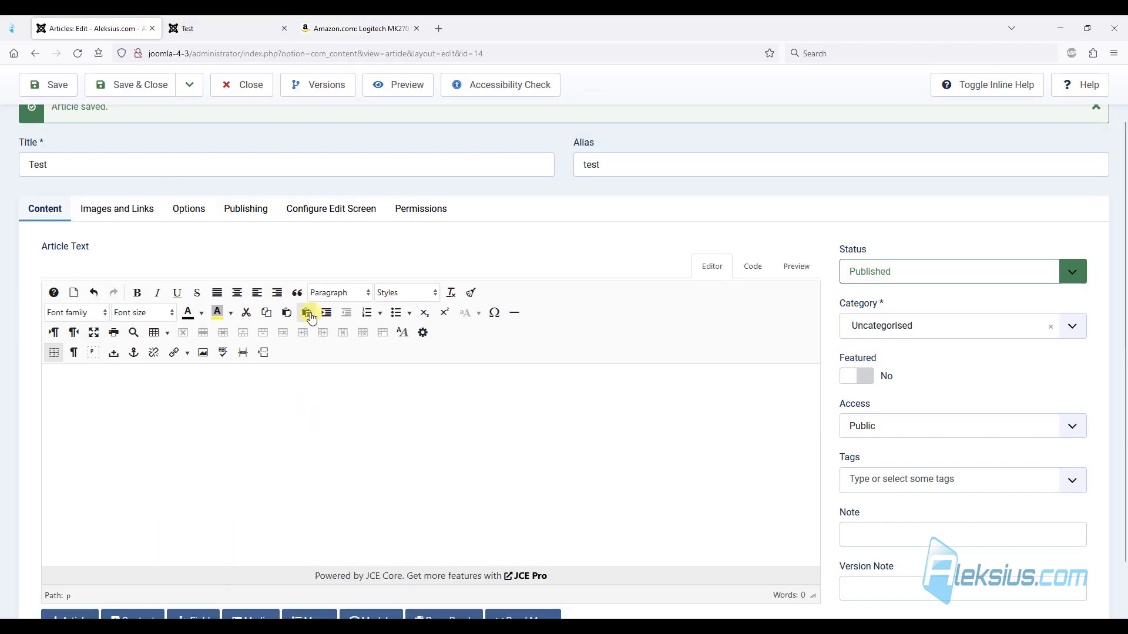
pyautogui.click(307, 313)
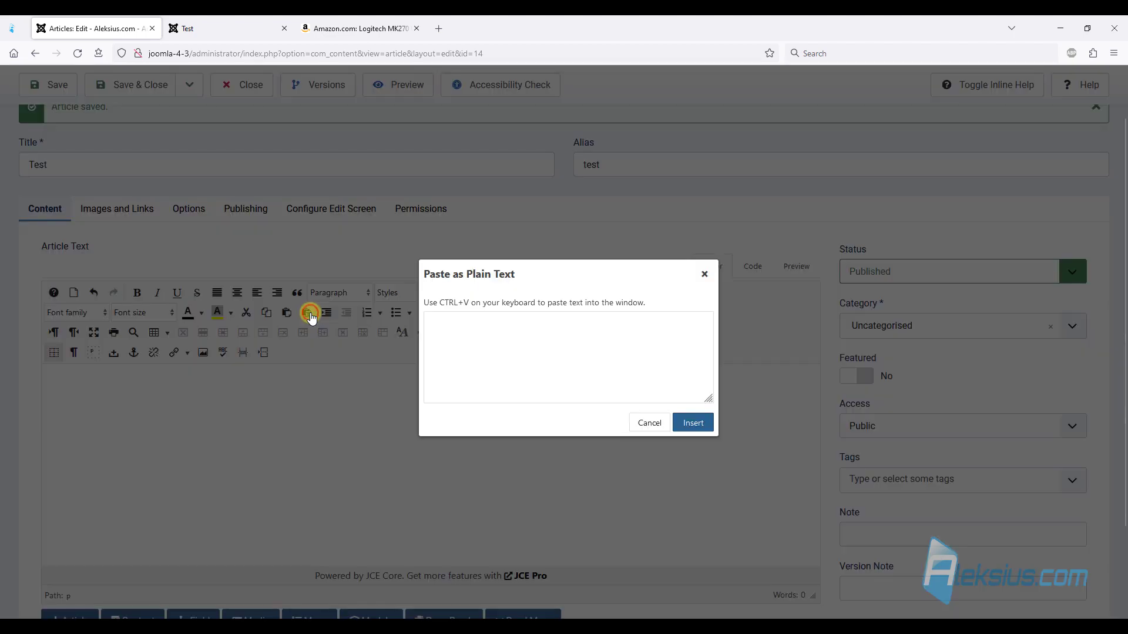
pyautogui.click(562, 341)
pyautogui.hotkey('ctrl', 'v')
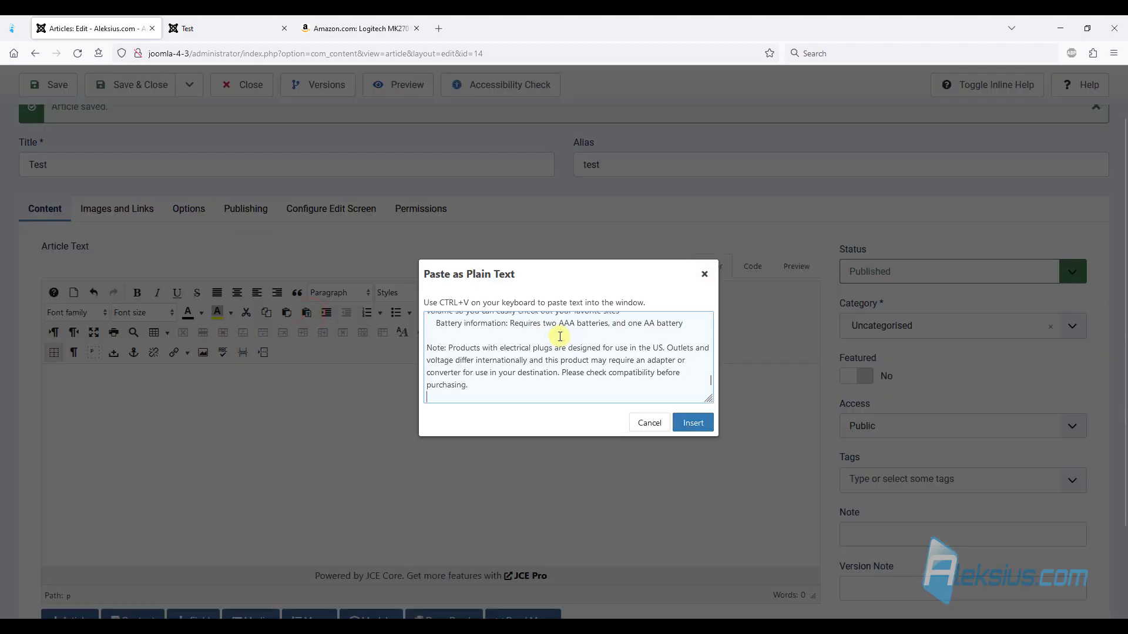
pyautogui.click(691, 421)
pyautogui.scroll(5, 343, 429)
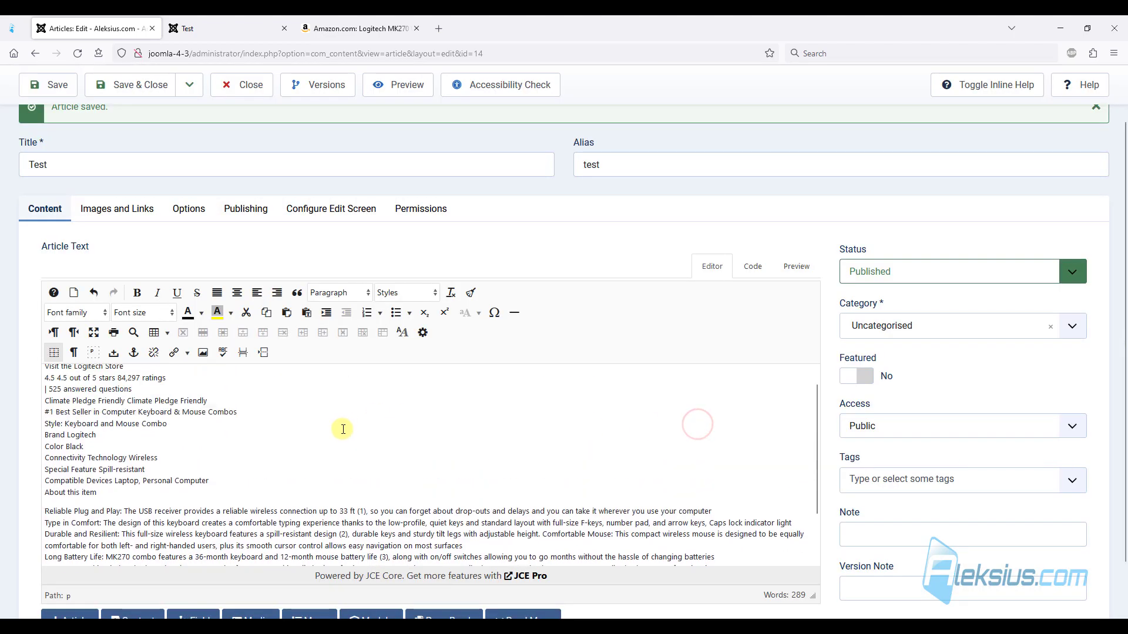
# - Save the article and reload the Test page on the site to review the plain-text description
pyautogui.click(57, 85)
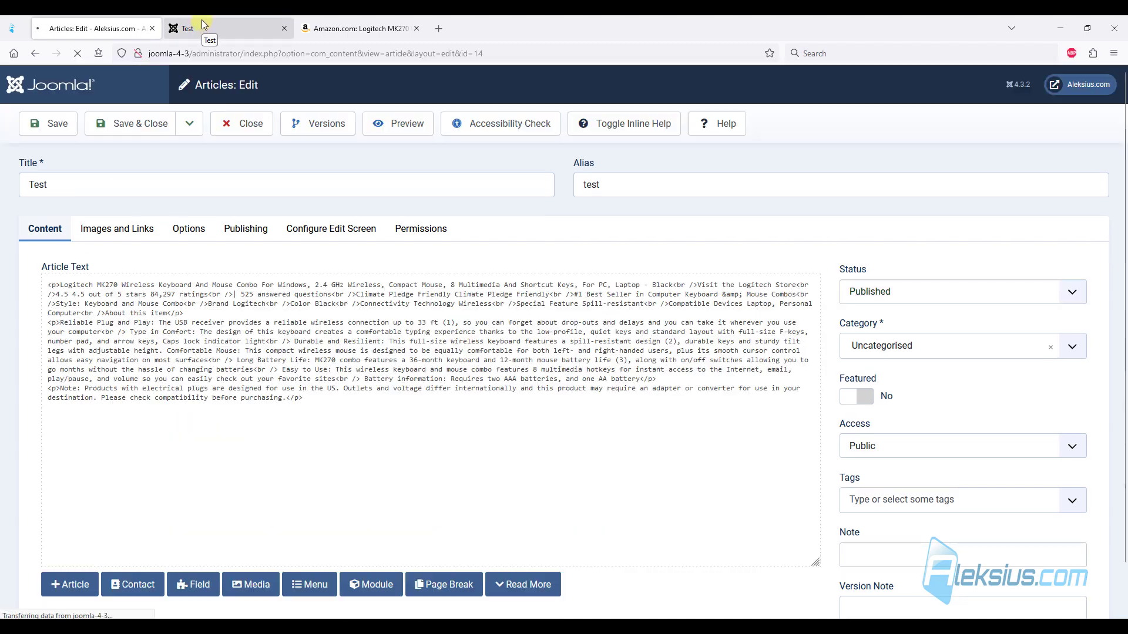
pyautogui.click(202, 23)
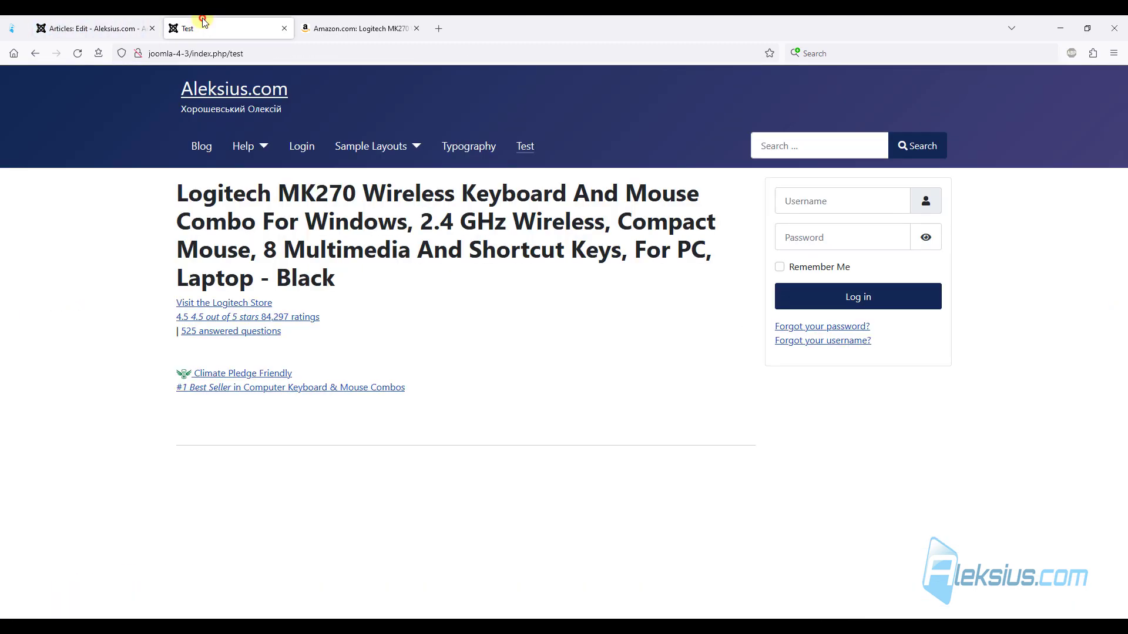
pyautogui.press('F5')
pyautogui.scroll(-2, 298, 235)
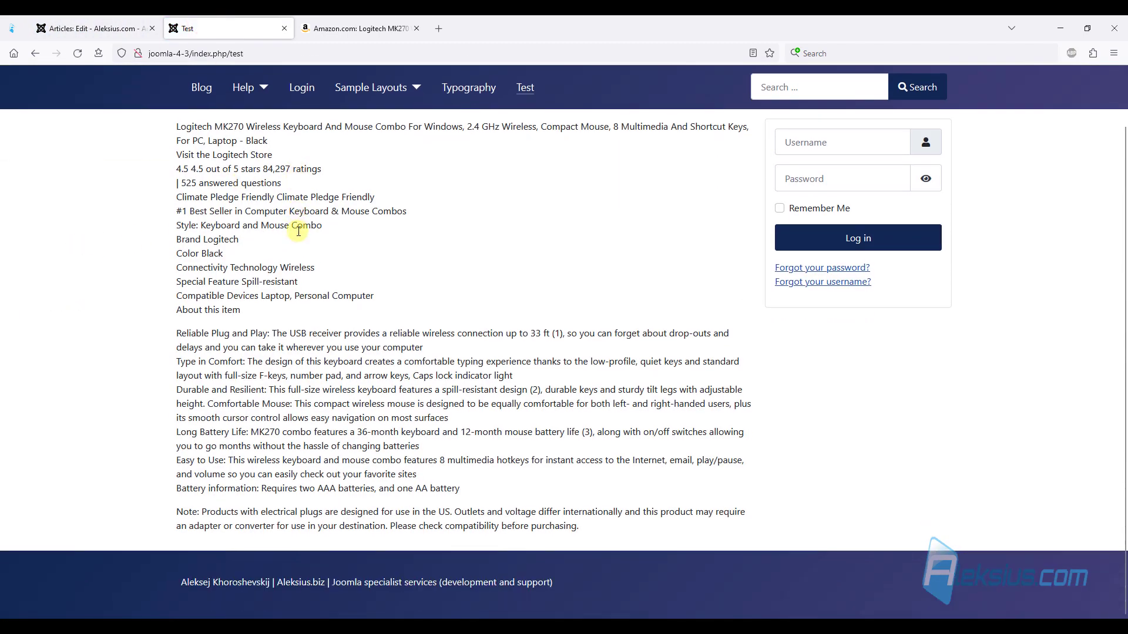
# - Go back to the article editor and examine the HTML code of the plain-text paste
pyautogui.click(76, 24)
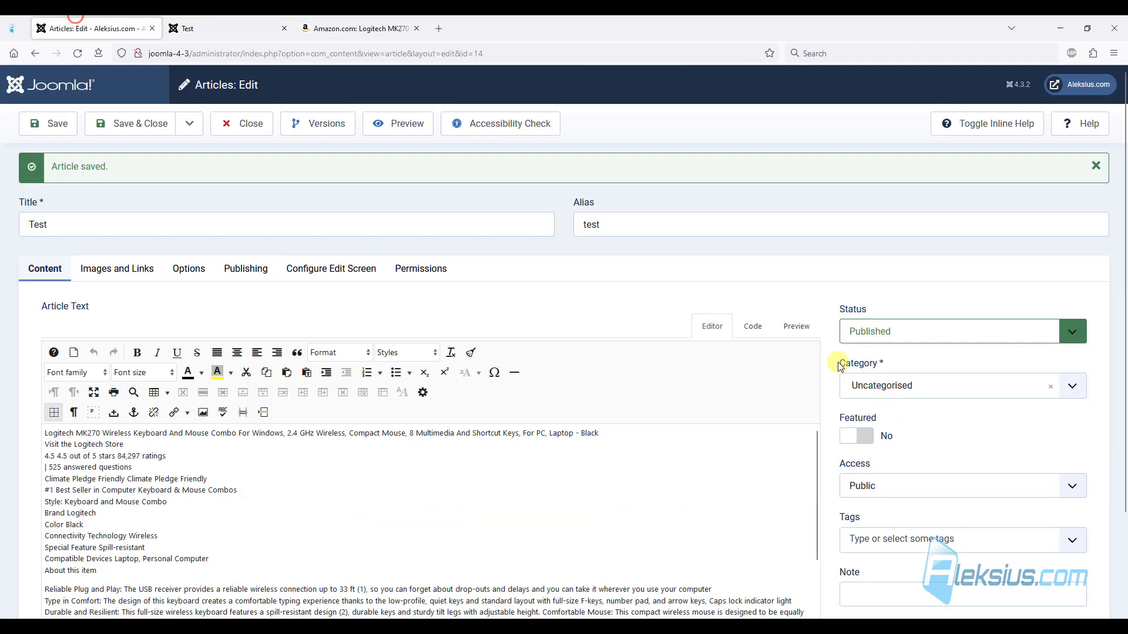
pyautogui.click(753, 327)
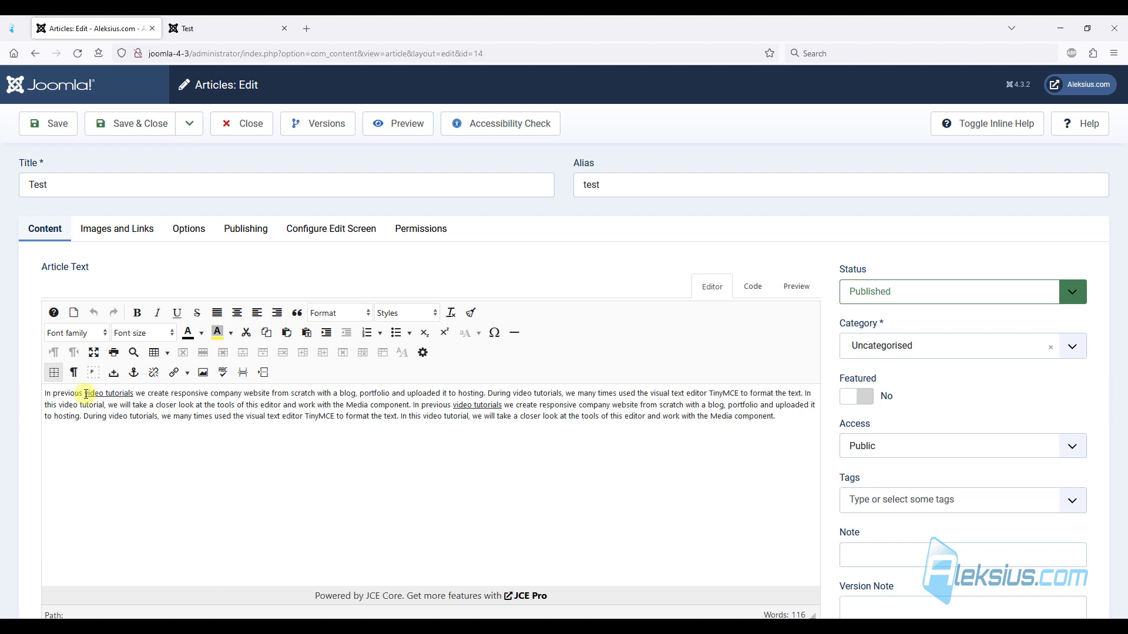
# - Set the text color of "In previous" at the start of the paragraph to red
pyautogui.moveTo(40, 398); pyautogui.dragTo(39, 397)
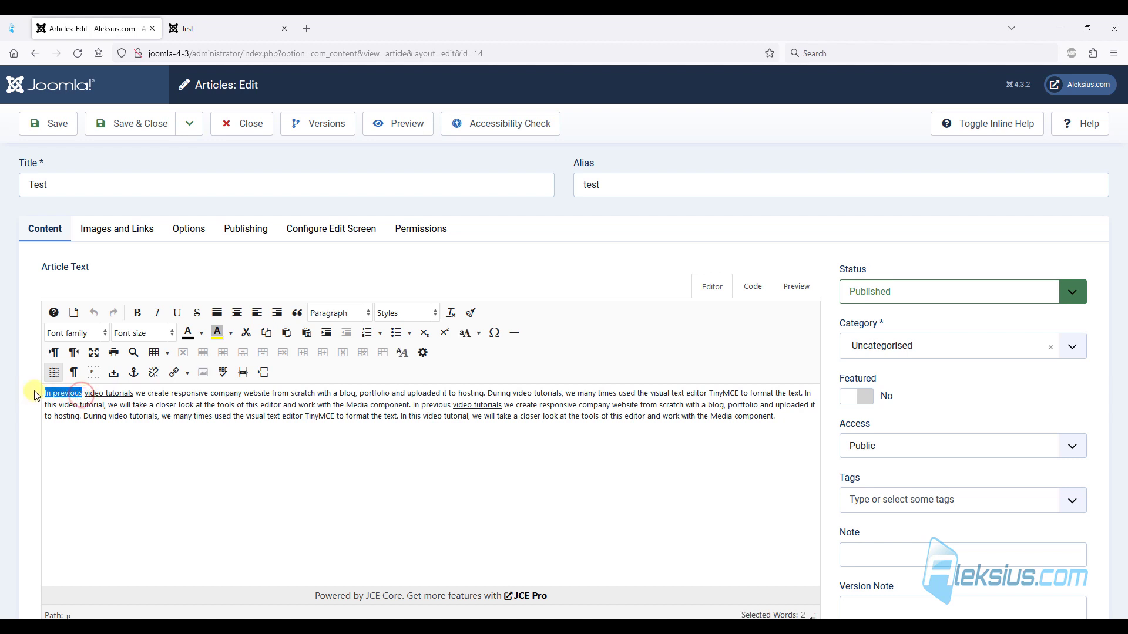
pyautogui.click(202, 333)
pyautogui.click(187, 382)
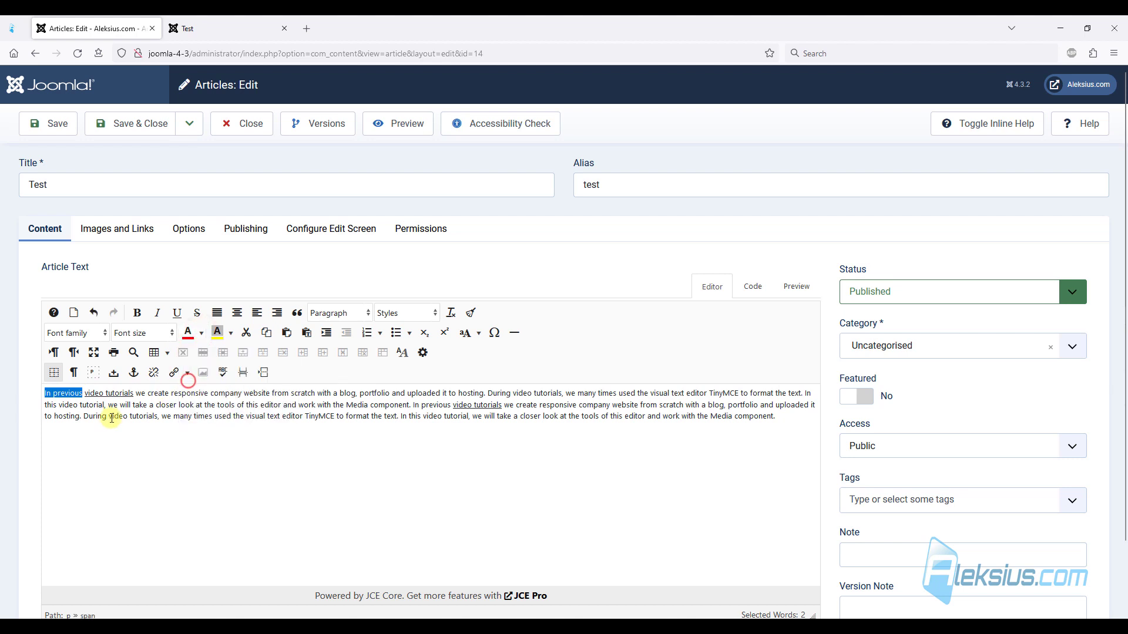
pyautogui.click(111, 418)
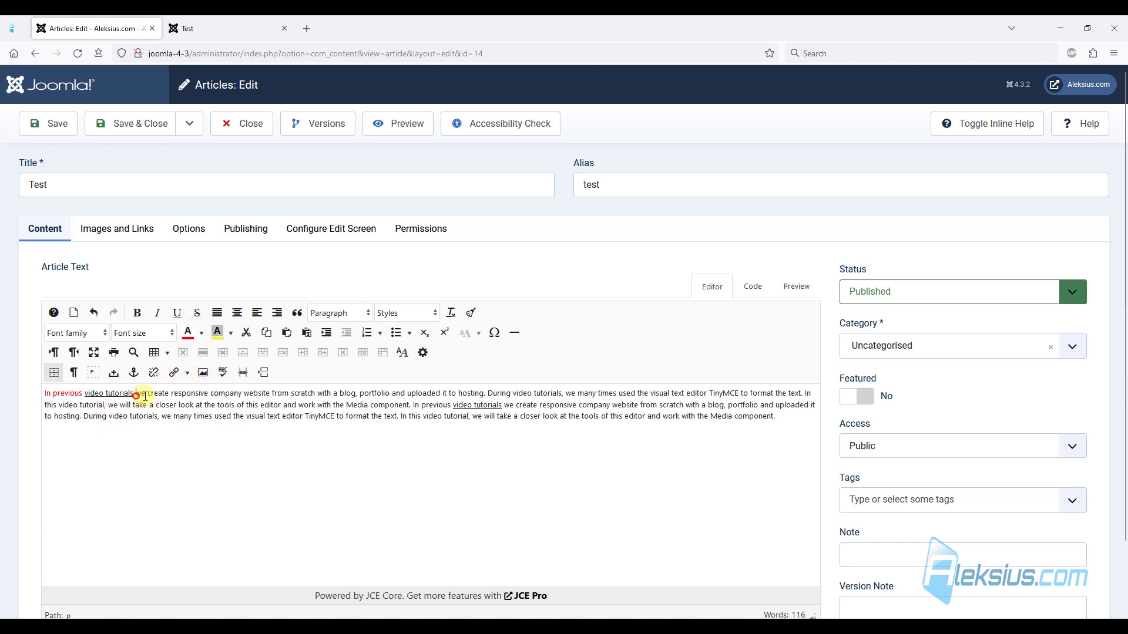
# - Give the words "we create" in the first line a green background color
pyautogui.moveTo(136, 395); pyautogui.dragTo(170, 394)
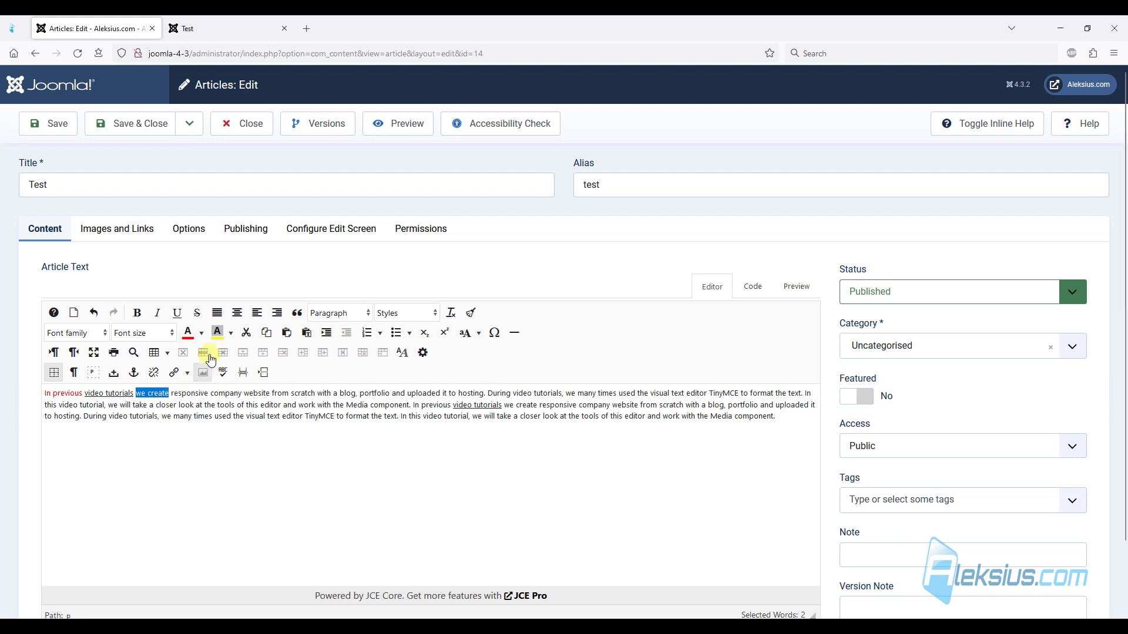
pyautogui.click(233, 333)
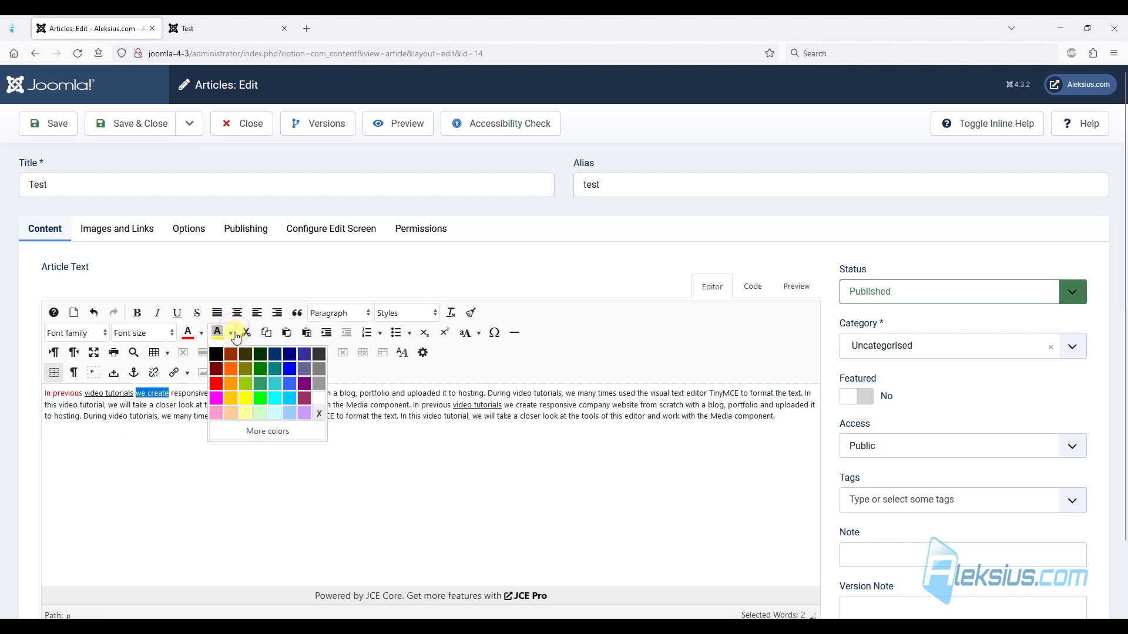
pyautogui.click(260, 387)
# - Save the article and reload the Test page to check the text and background colors
pyautogui.click(45, 126)
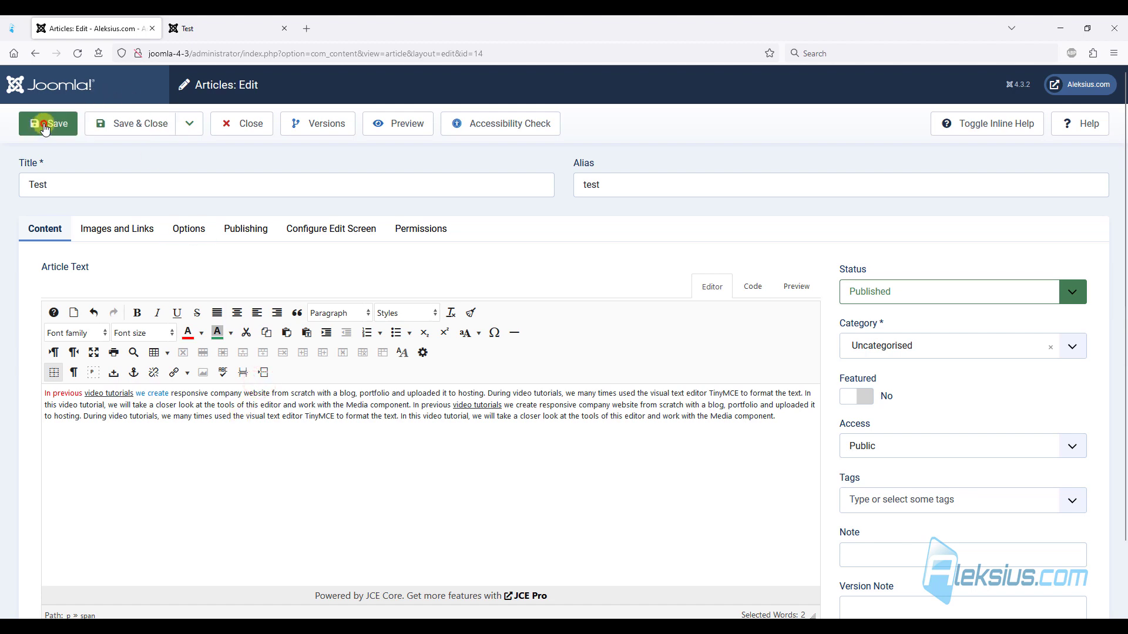
pyautogui.click(242, 30)
pyautogui.press('F5')
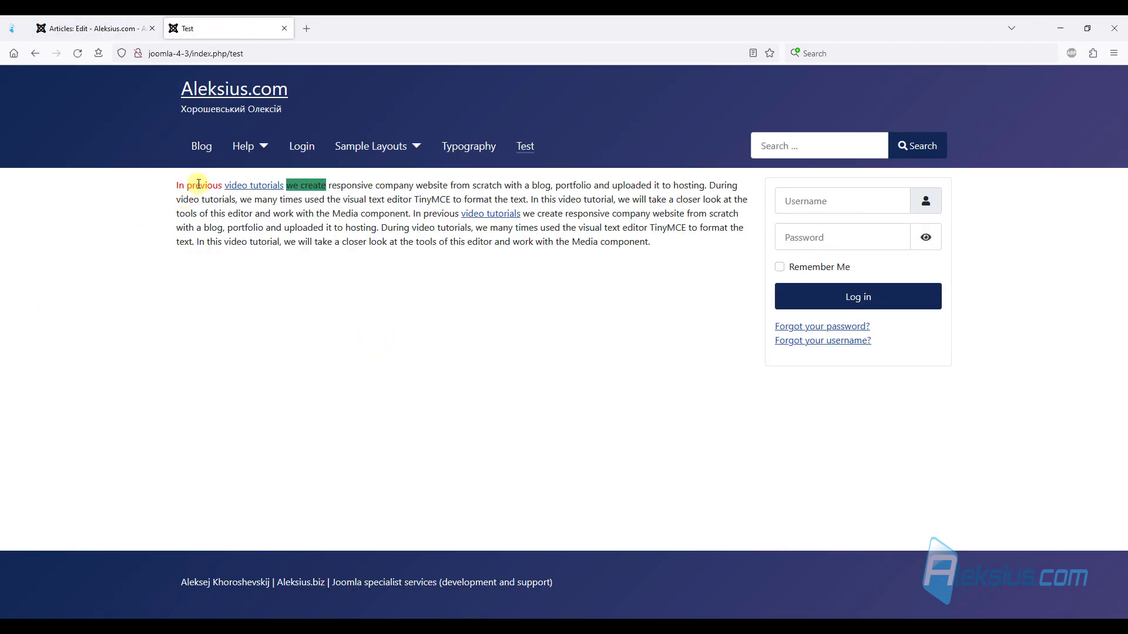
# - Return to the article editor and set the font size of the word "responsive" in the first line to 24pt
pyautogui.click(114, 26)
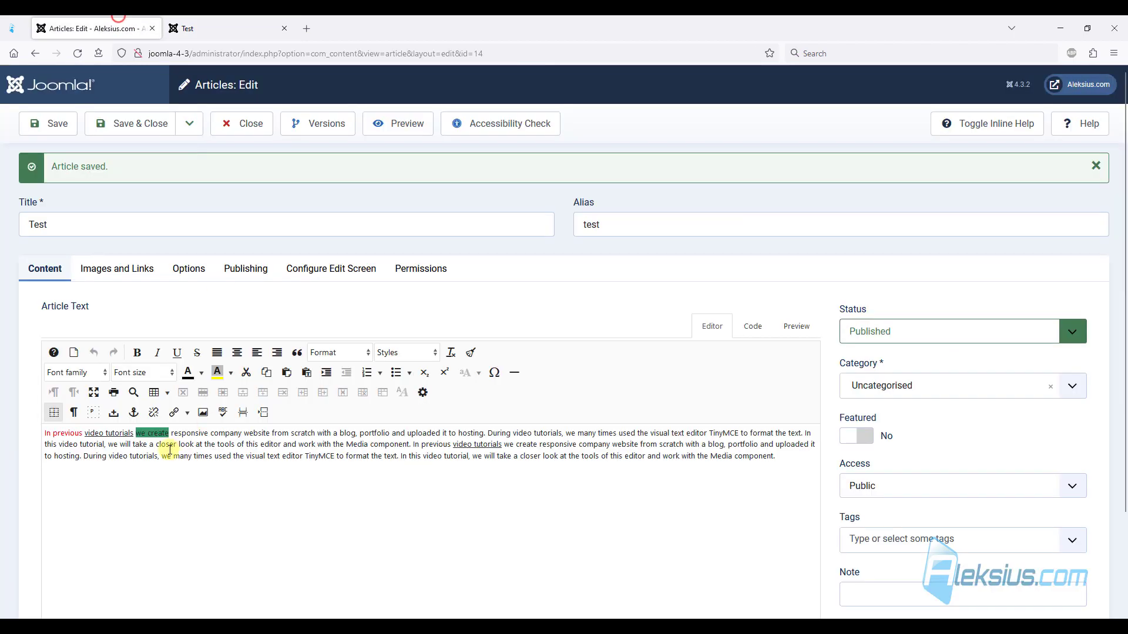
pyautogui.moveTo(191, 431); pyautogui.dragTo(210, 433)
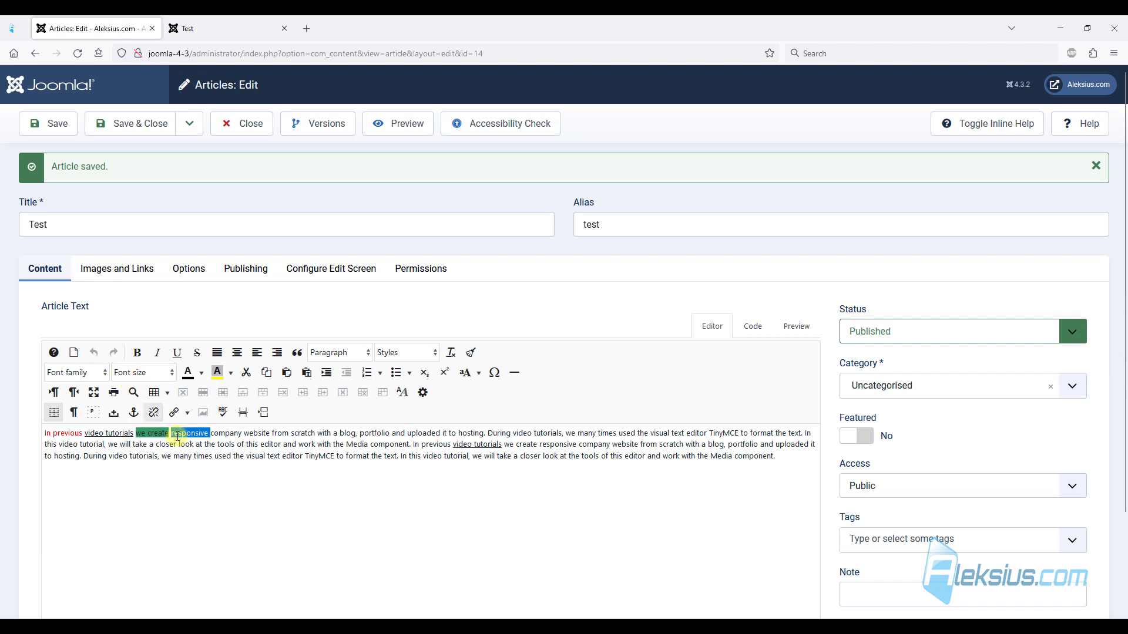
pyautogui.click(141, 372)
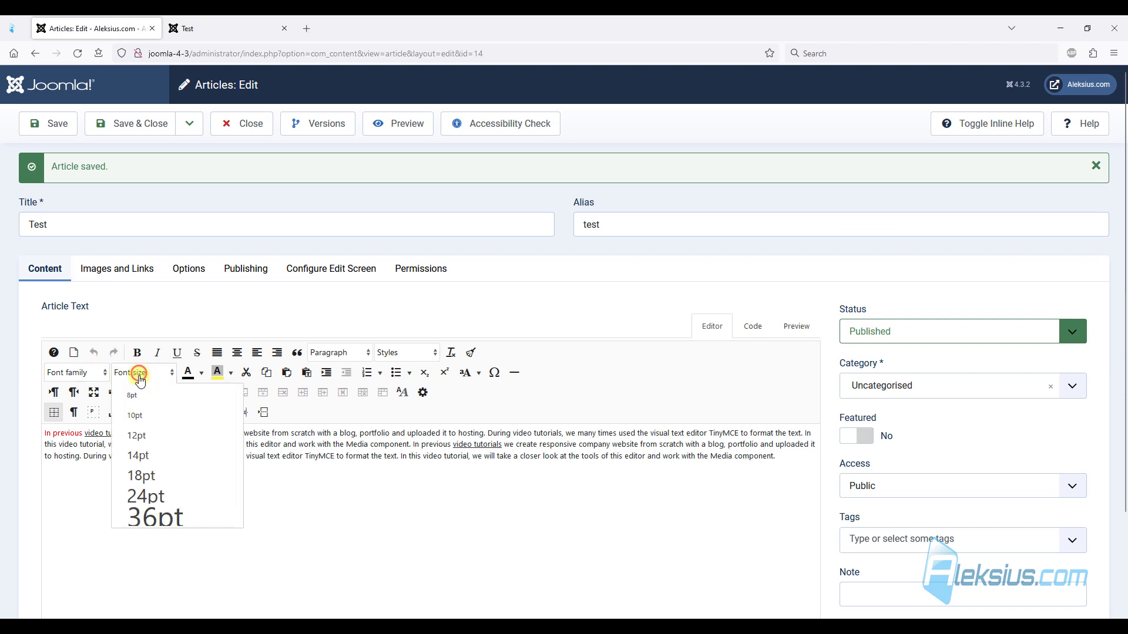
pyautogui.click(162, 495)
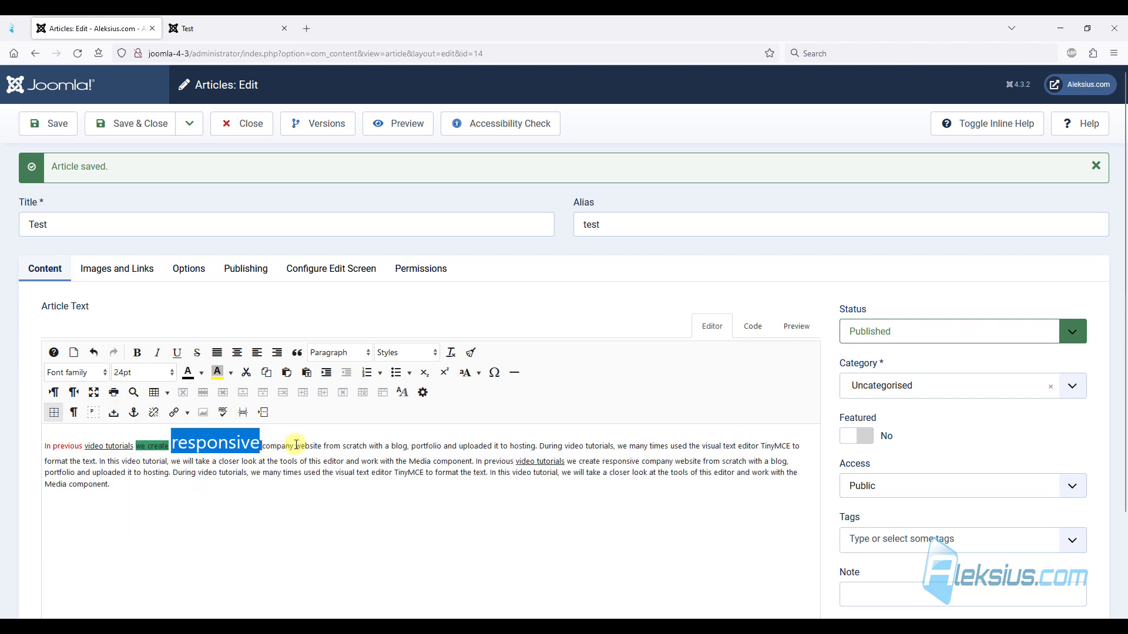
# - Set the font size of the word "website" in the first line to 36pt
pyautogui.moveTo(295, 446); pyautogui.dragTo(322, 446)
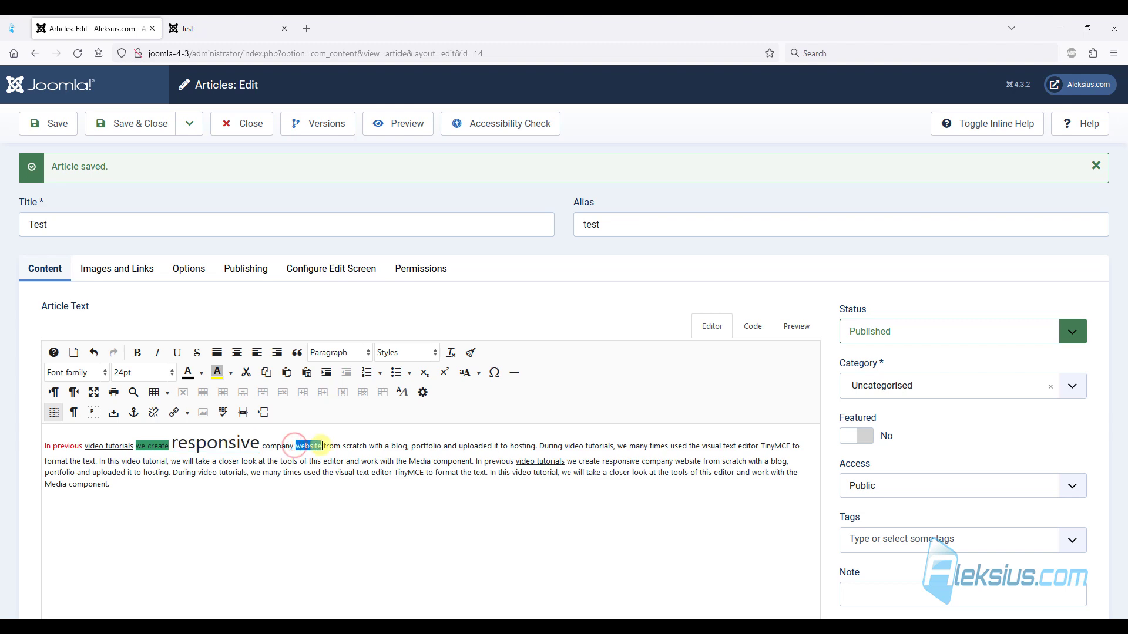
pyautogui.click(154, 379)
pyautogui.scroll(-2, 155, 379)
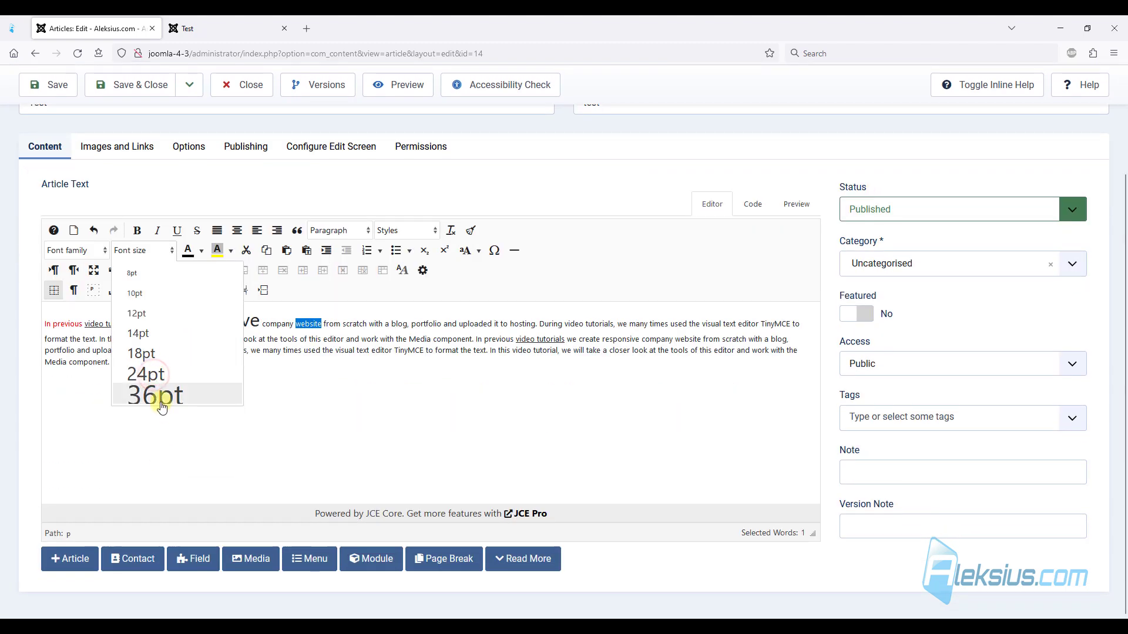
pyautogui.click(163, 392)
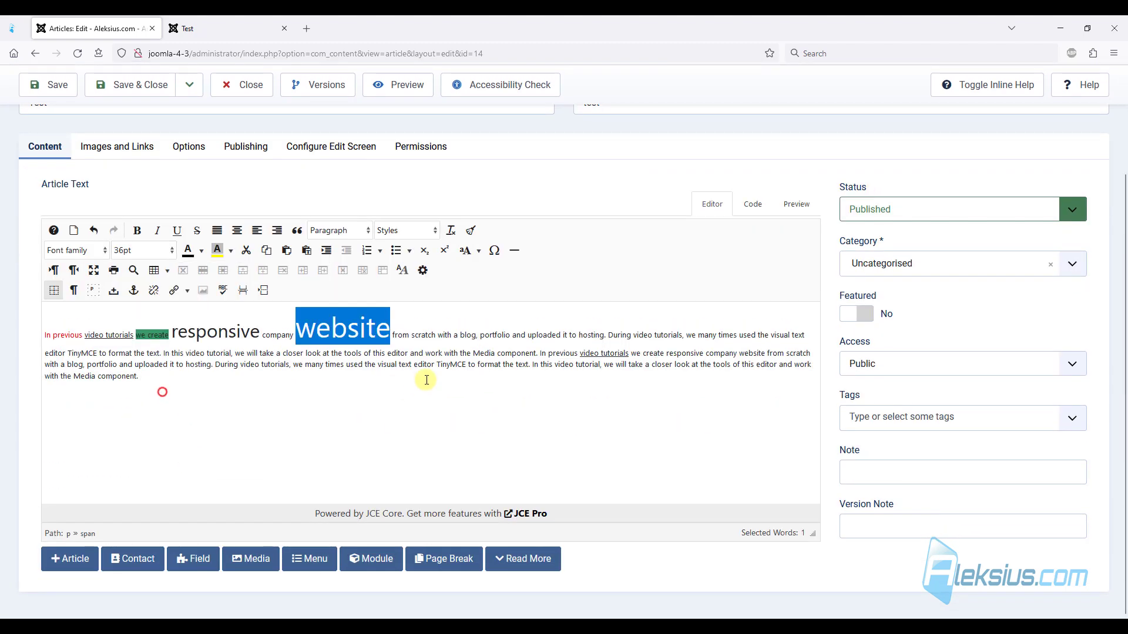
pyautogui.click(416, 345)
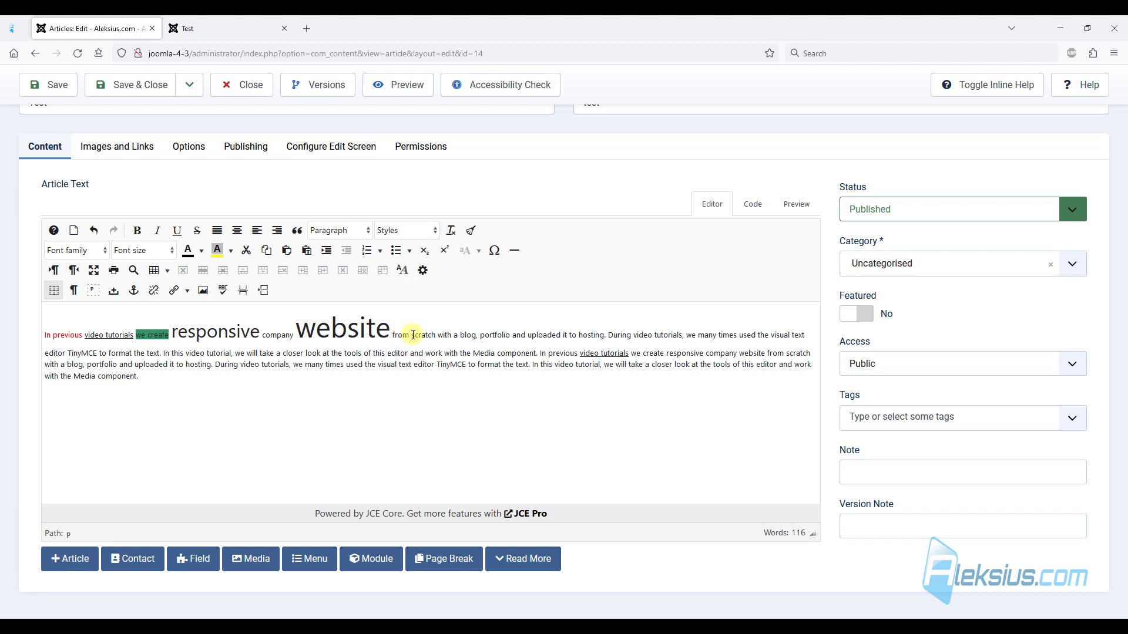
# - Make the words "scratch with" bold and the word "blog" italic in the first line
pyautogui.moveTo(411, 335); pyautogui.dragTo(450, 337)
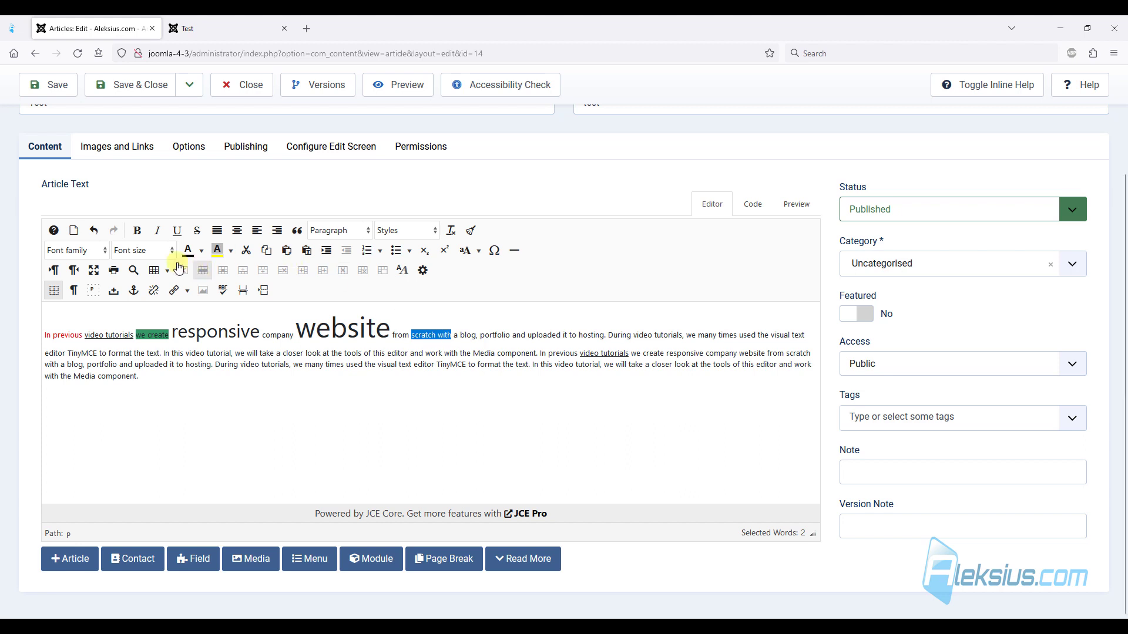
pyautogui.click(138, 233)
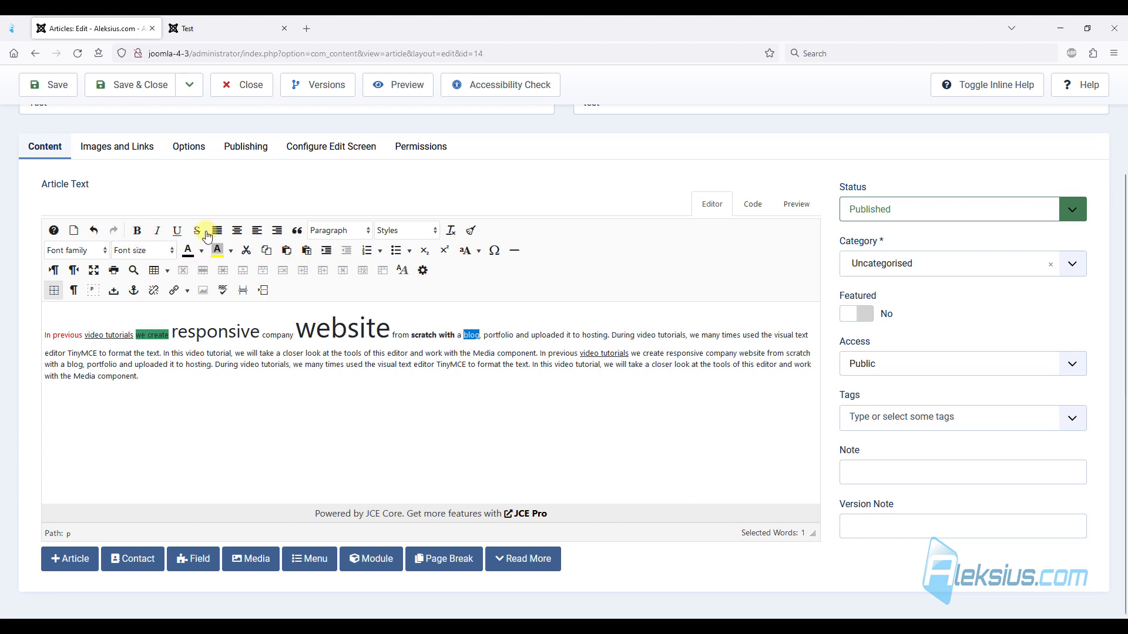
pyautogui.click(157, 230)
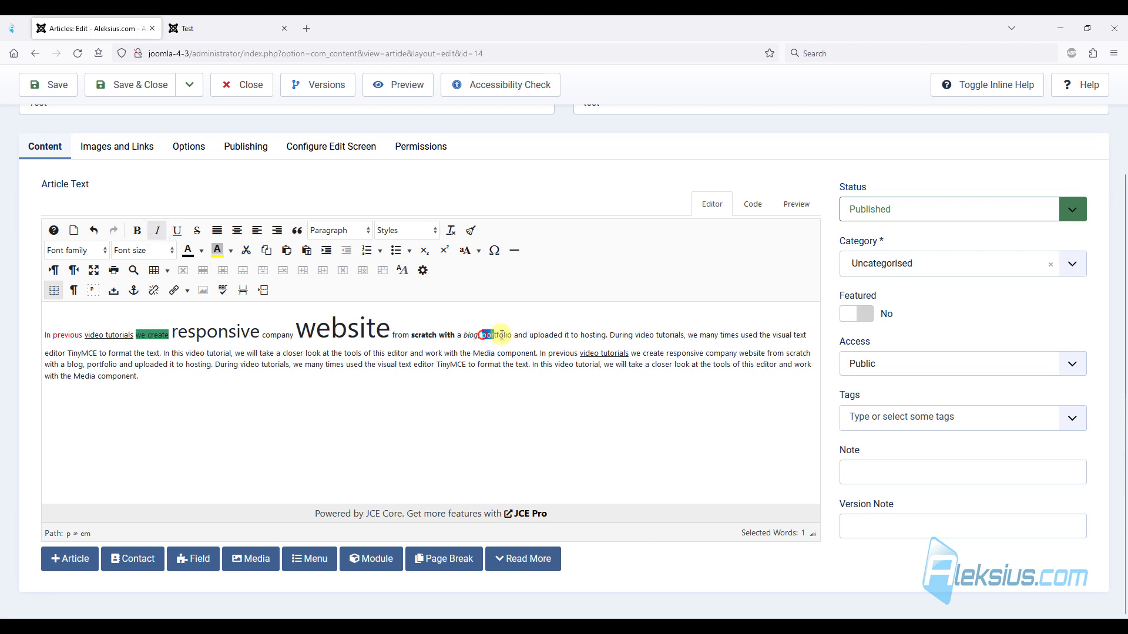
# - Underline the word "portfolio" and strike through the words "and uploaded"
pyautogui.click(177, 236)
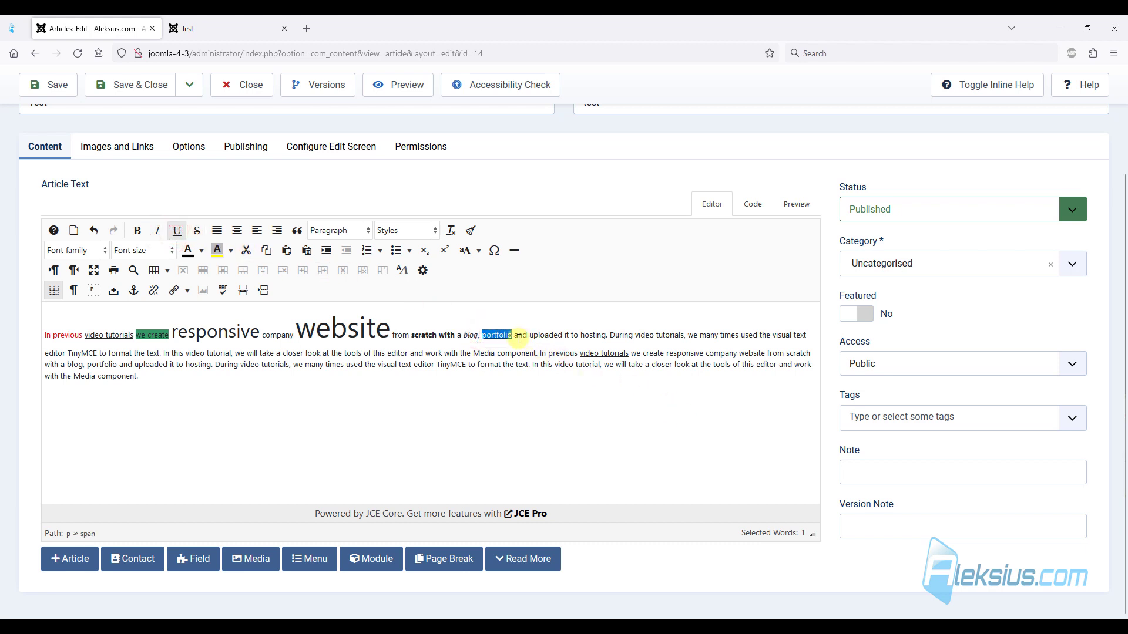
pyautogui.moveTo(516, 337); pyautogui.dragTo(556, 338)
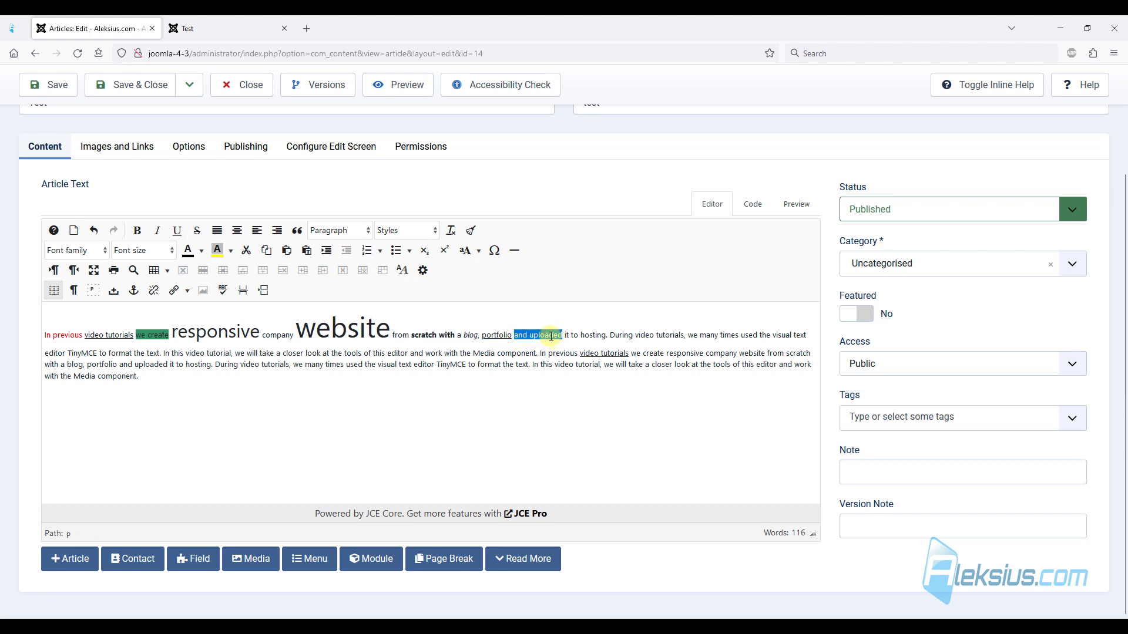
pyautogui.click(195, 231)
# - Save the article and reload the Test page to check the font sizes and text styles
pyautogui.click(47, 84)
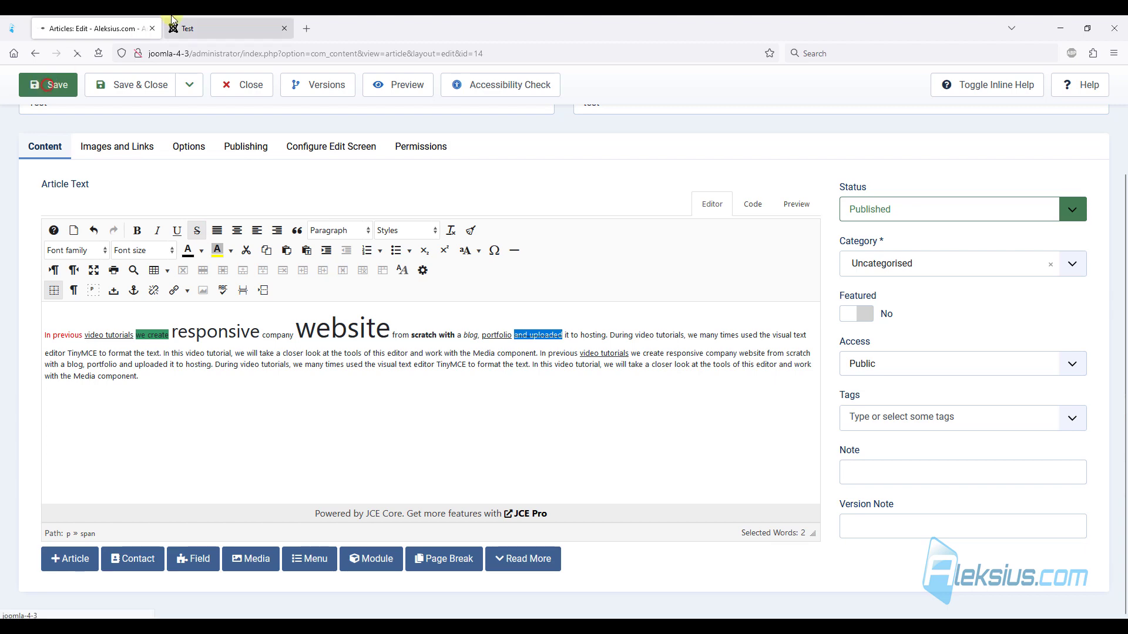
pyautogui.click(191, 20)
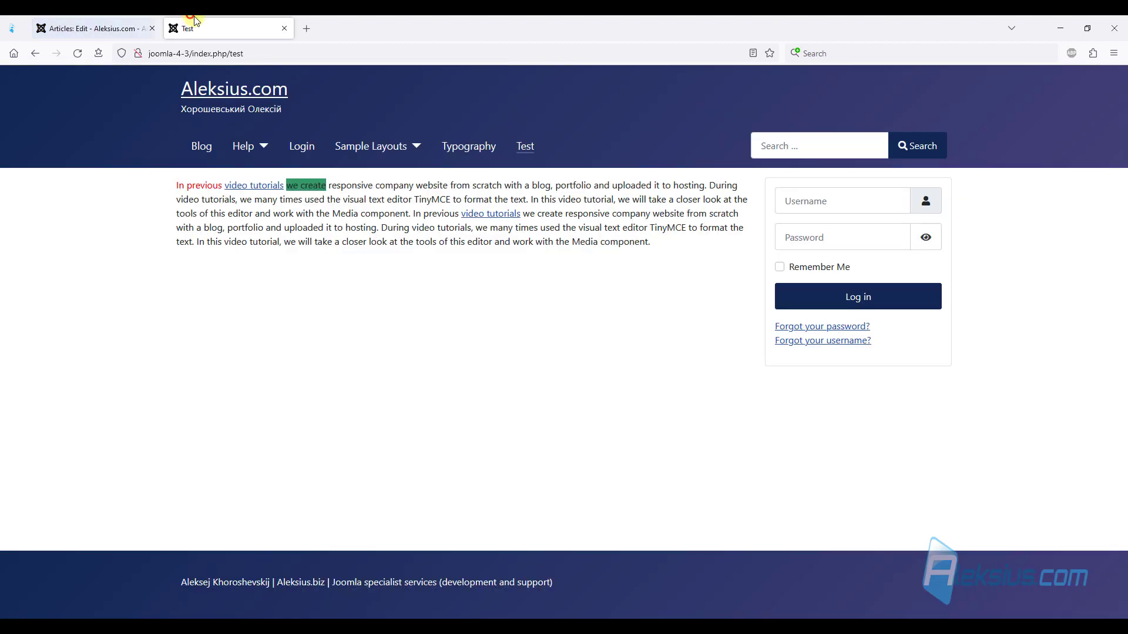
pyautogui.press('F5')
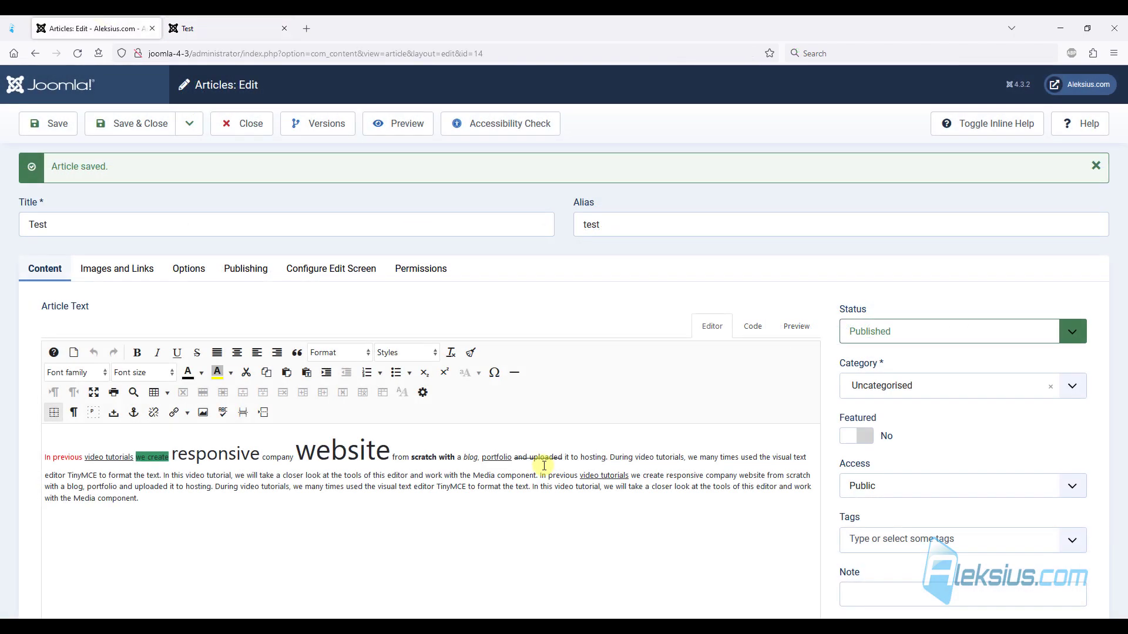
# - Set the font of "TinyMCE" in the second line to Arial Black and of "format" to Georgia
pyautogui.click(89, 372)
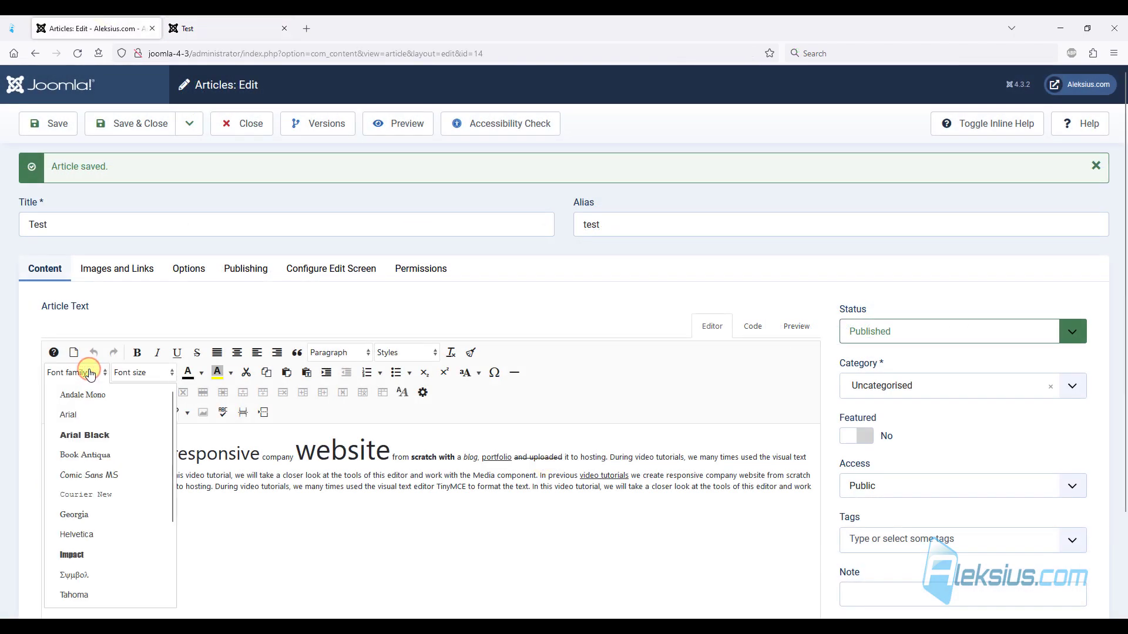
pyautogui.click(97, 435)
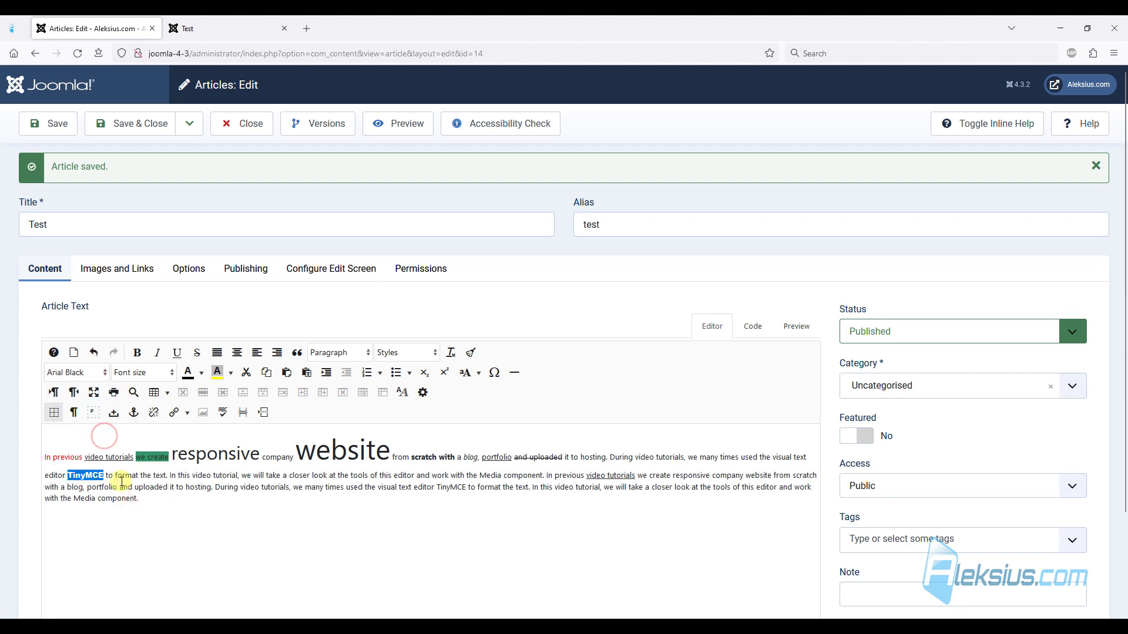
pyautogui.moveTo(113, 477); pyautogui.dragTo(138, 476)
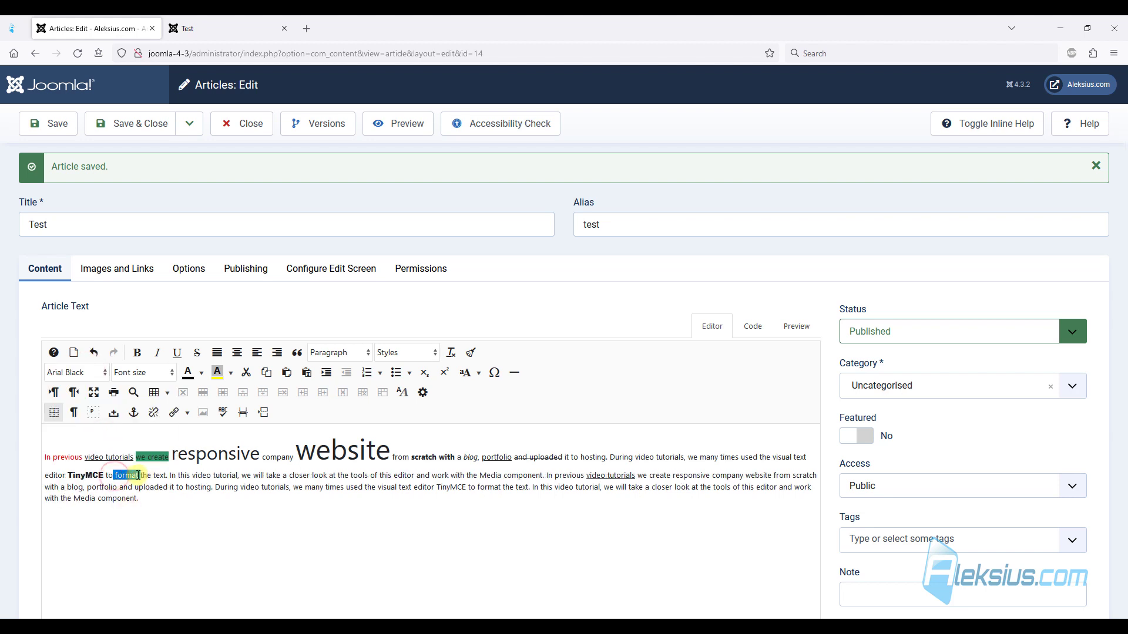
pyautogui.click(92, 372)
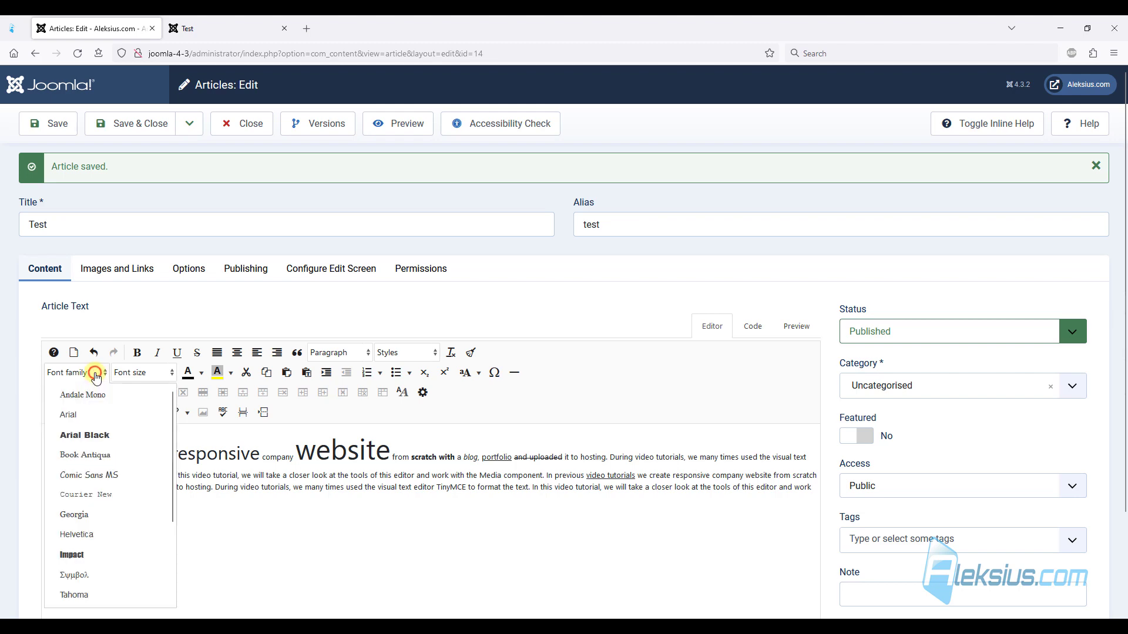
pyautogui.click(106, 515)
# - Save the article and reload the Test page to check the changed fonts
pyautogui.click(57, 124)
pyautogui.click(220, 21)
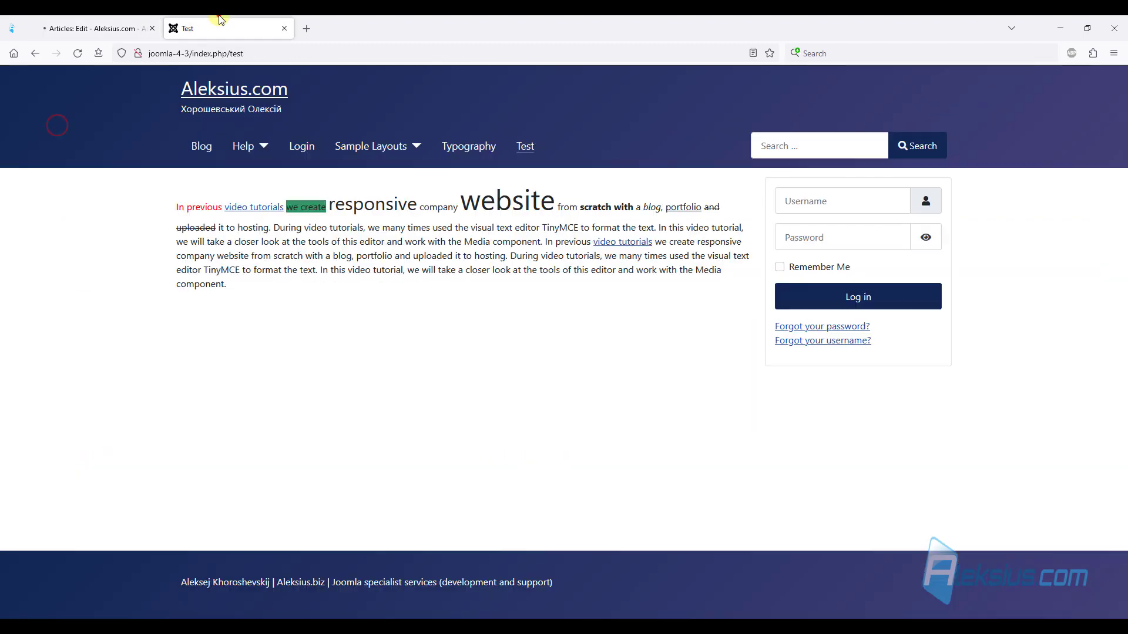
pyautogui.press('F5')
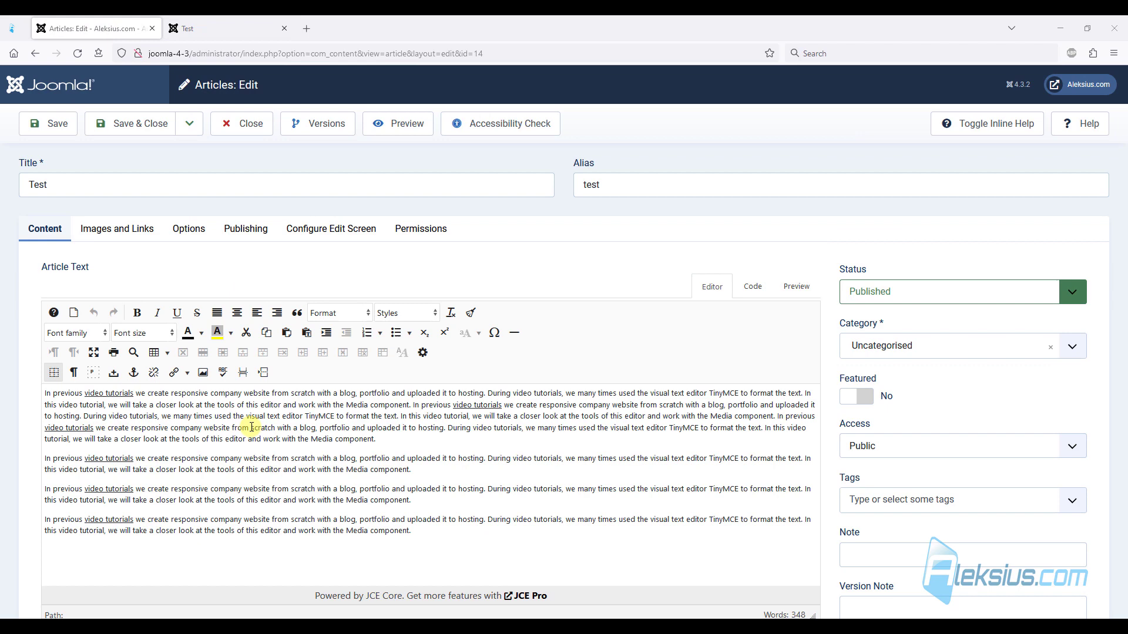
# - View the four paragraphs on the Test page, then justify the first paragraph and center the second in the article editor
pyautogui.click(245, 19)
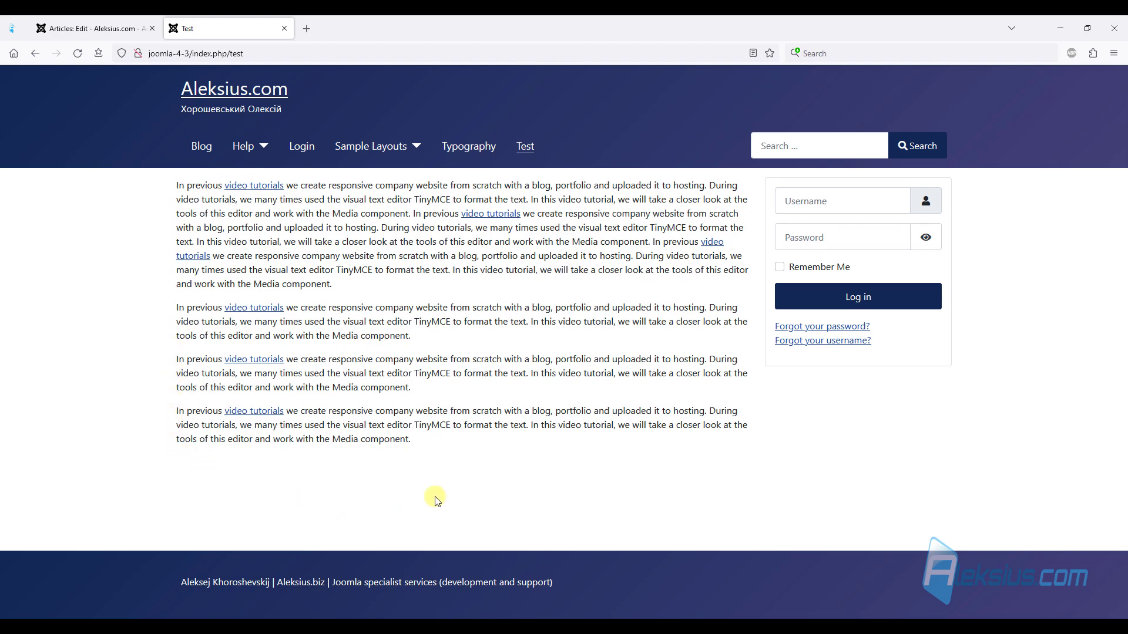
pyautogui.click(88, 28)
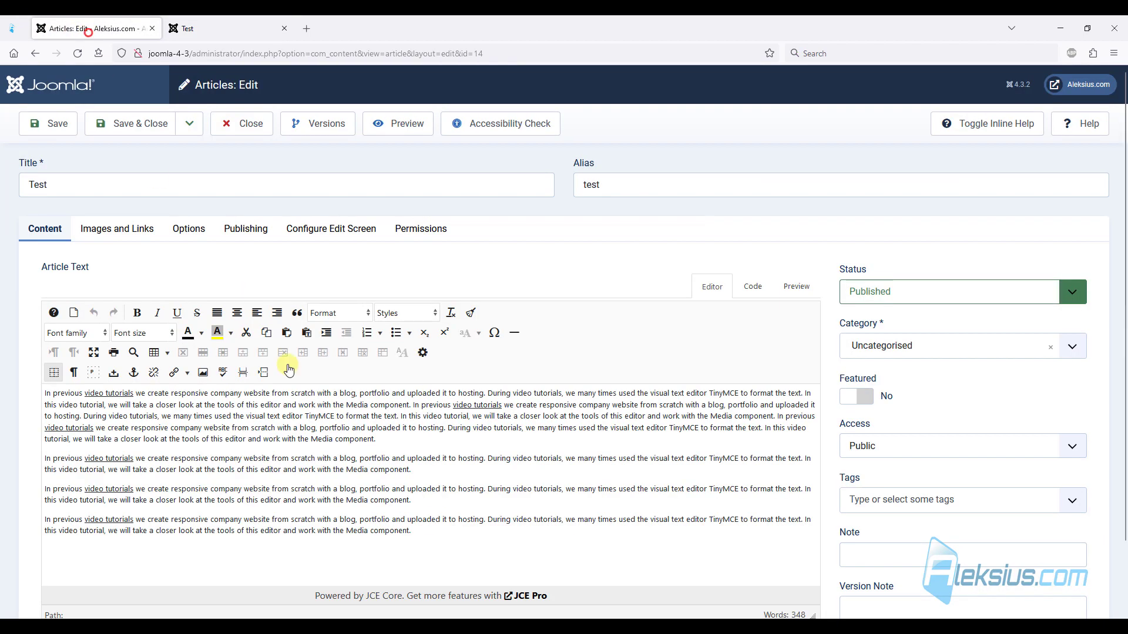
pyautogui.tripleClick(287, 422)
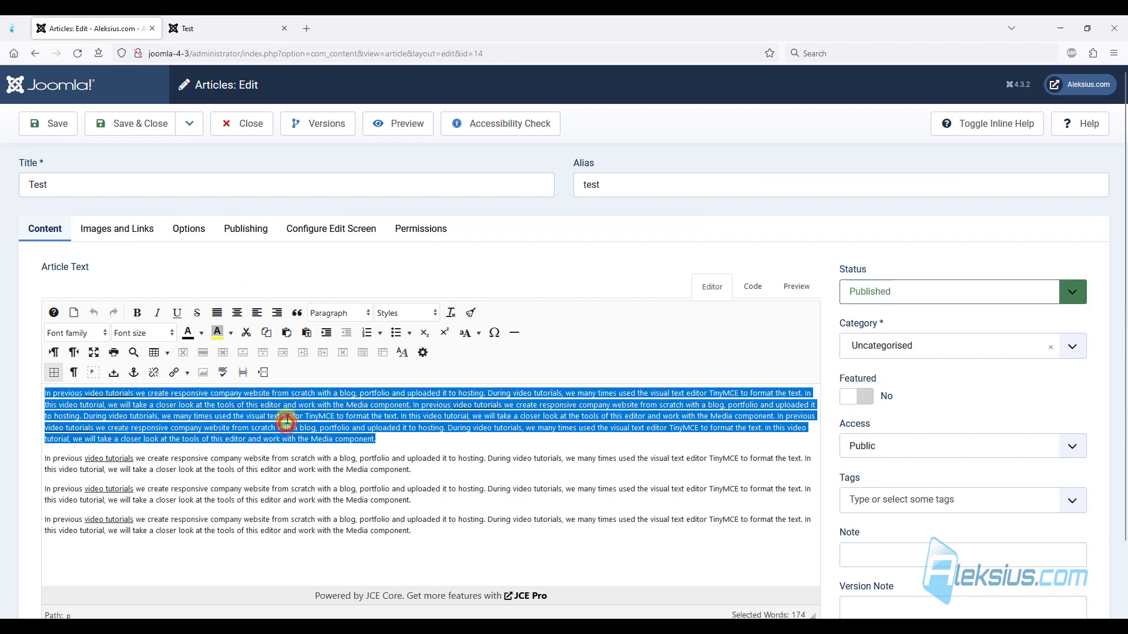
pyautogui.click(218, 313)
pyautogui.tripleClick(305, 468)
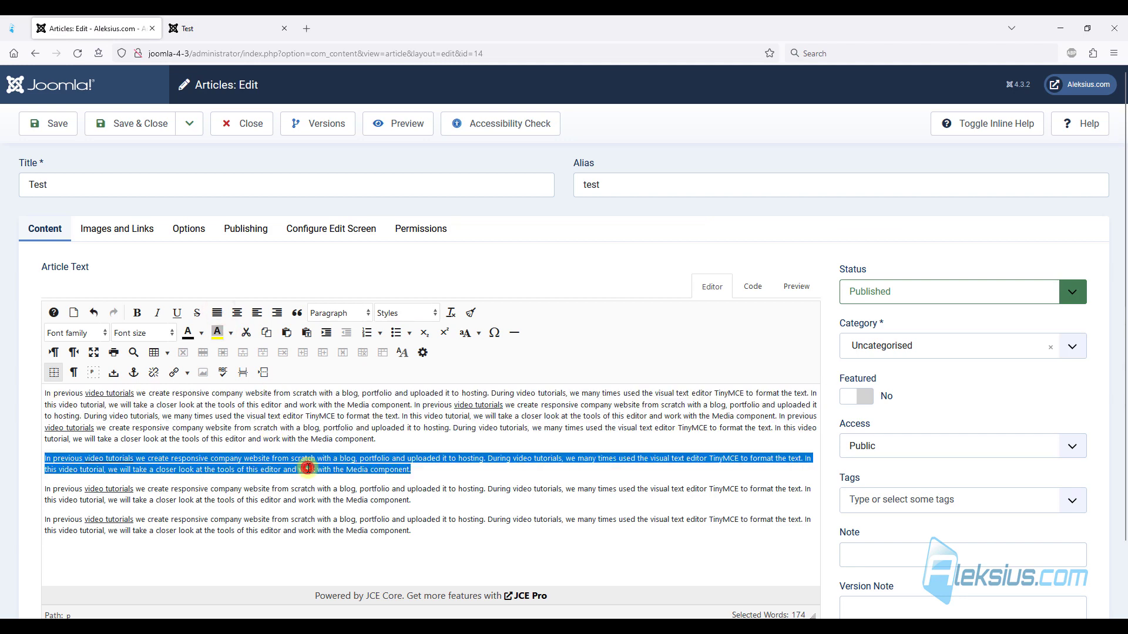
pyautogui.click(237, 313)
# - Left-align the third paragraph and right-align the last one
pyautogui.tripleClick(302, 496)
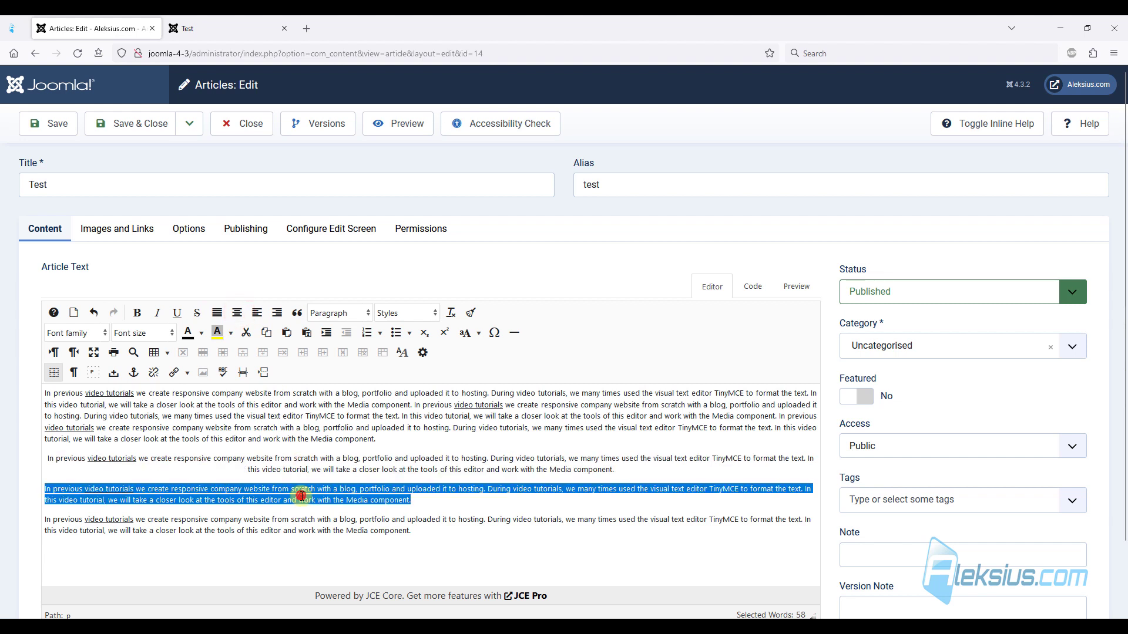
pyautogui.tripleClick(324, 525)
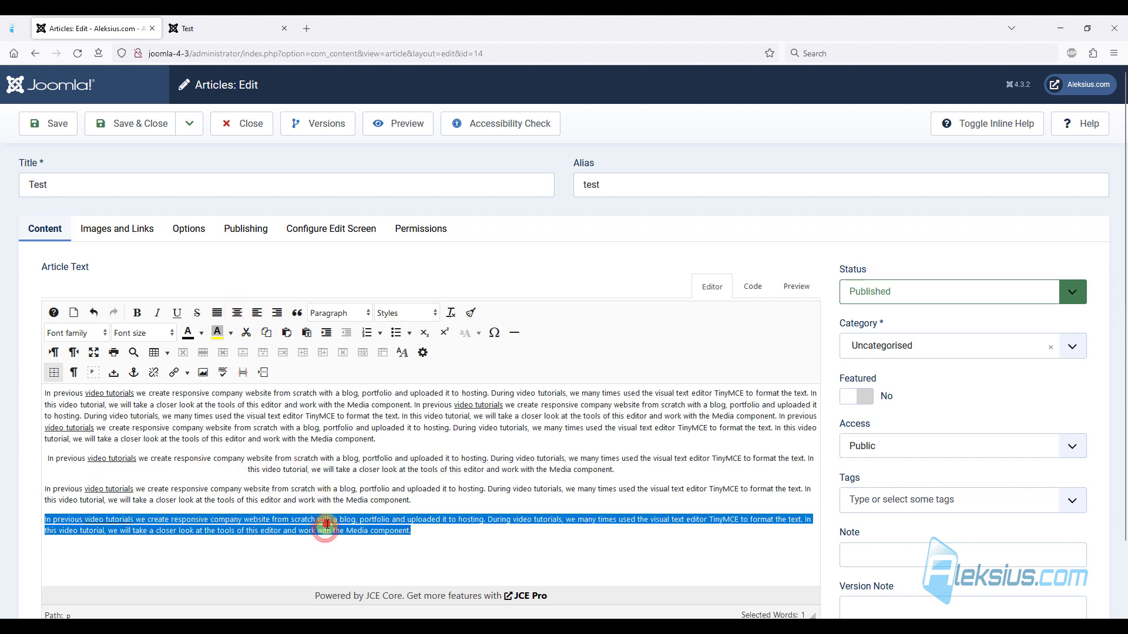
pyautogui.click(276, 313)
# - Save the article and open the Test page to check the paragraph alignments
pyautogui.click(37, 118)
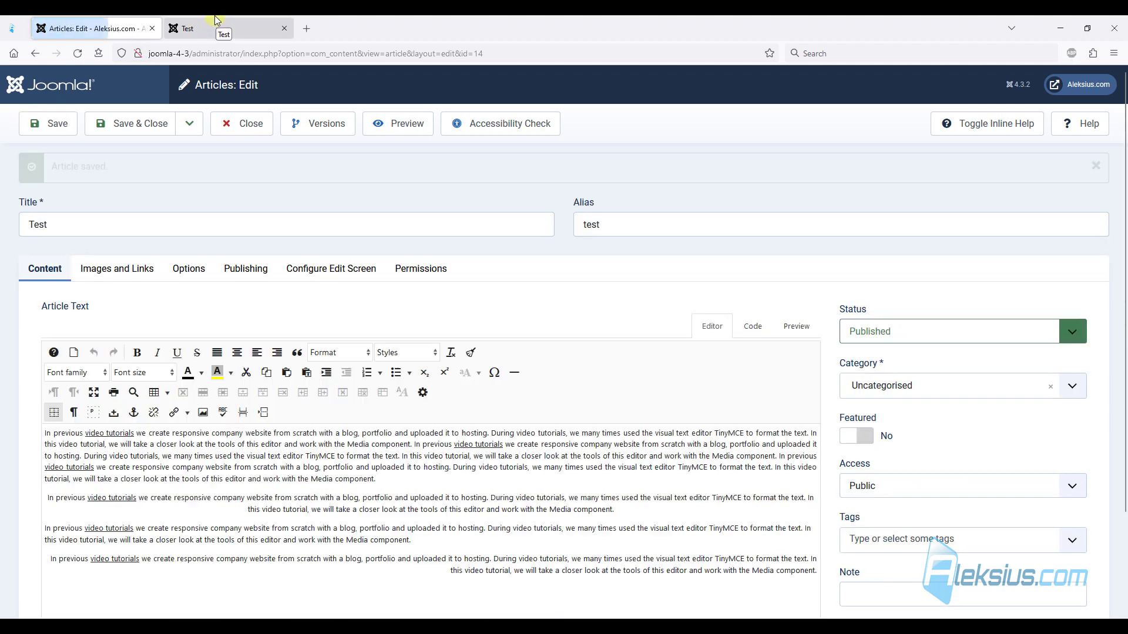
pyautogui.click(216, 19)
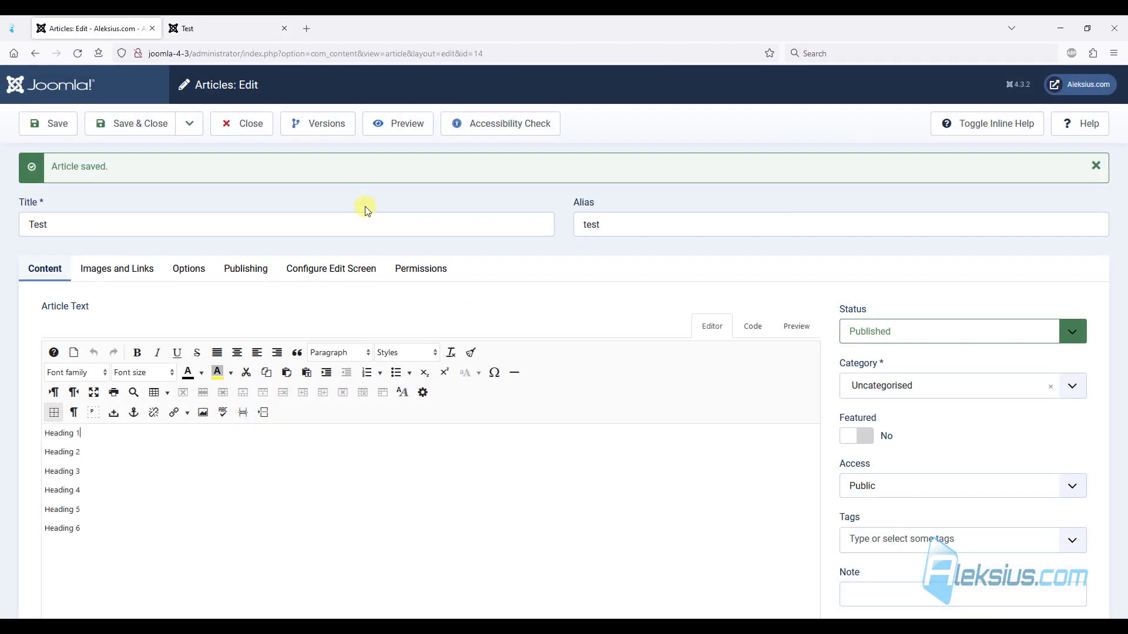
# - Apply the Heading 1 format to the "Heading 1" line and the Heading 2 format to the "Heading 2" line
pyautogui.tripleClick(96, 437)
pyautogui.click(335, 352)
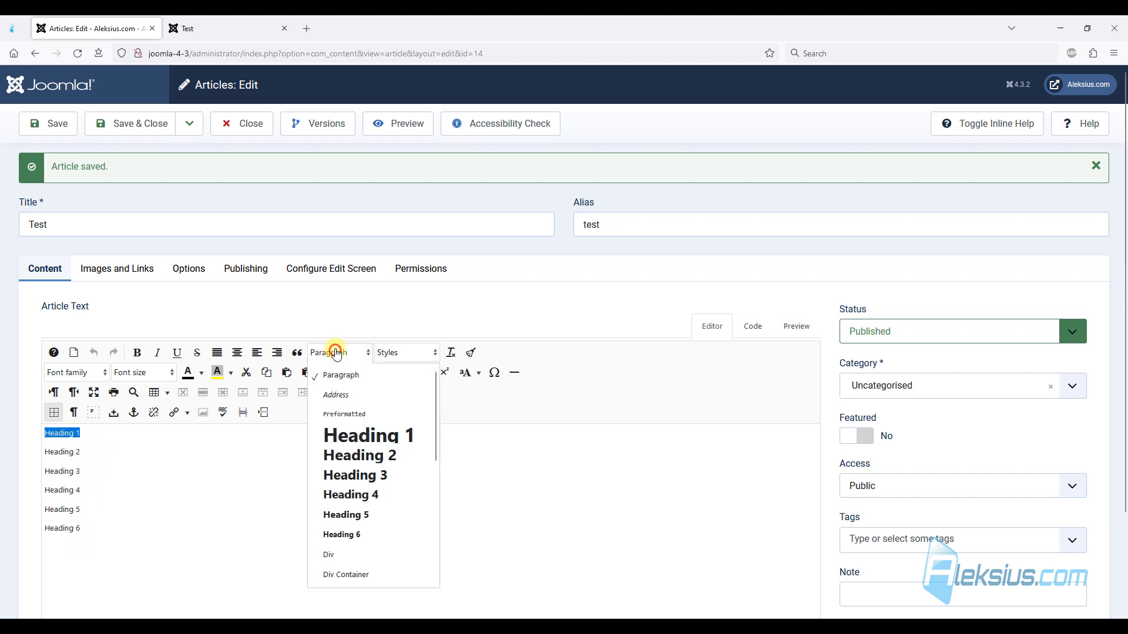
pyautogui.click(385, 442)
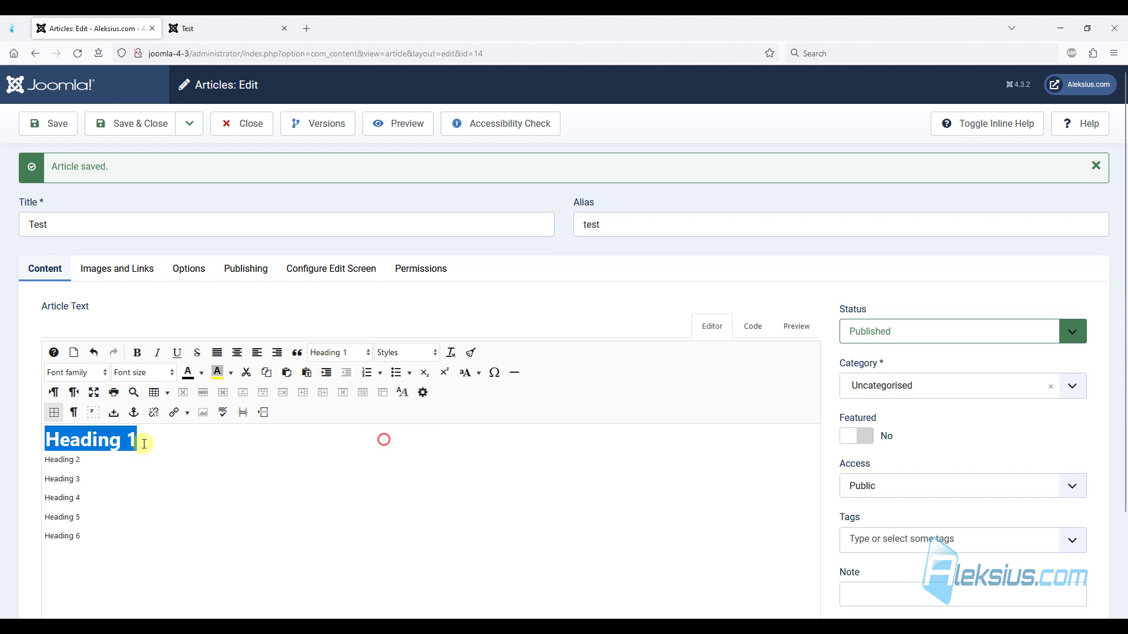
pyautogui.tripleClick(108, 463)
pyautogui.click(328, 352)
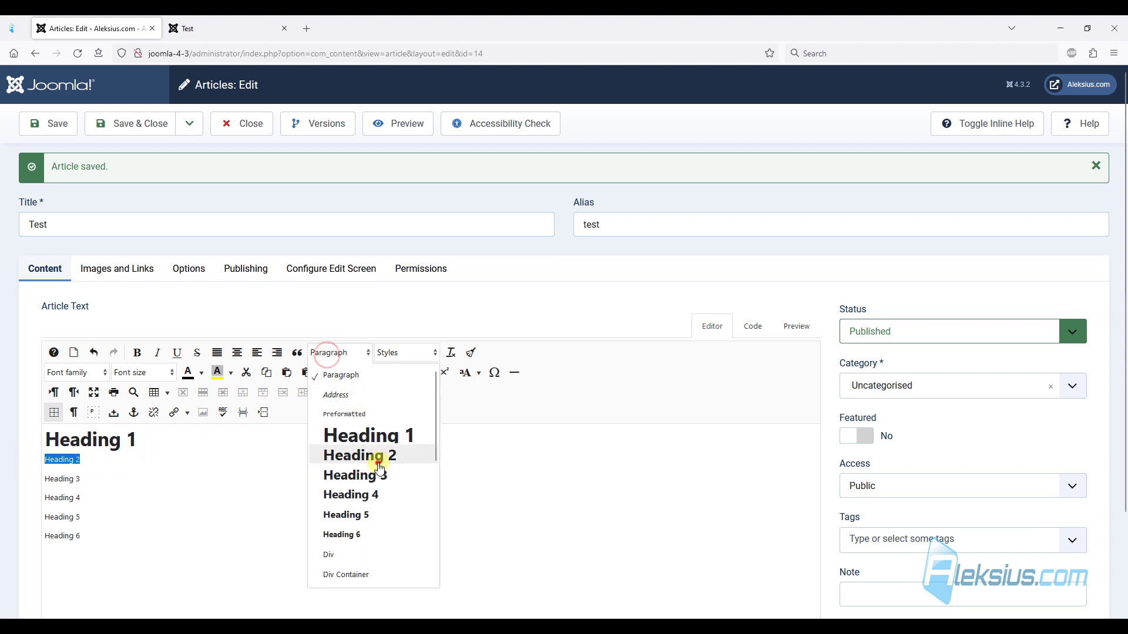
pyautogui.click(376, 463)
# - Apply the Heading 3 format to the "Heading 3" line and the Heading 4 format to the "Heading 4" line
pyautogui.tripleClick(89, 481)
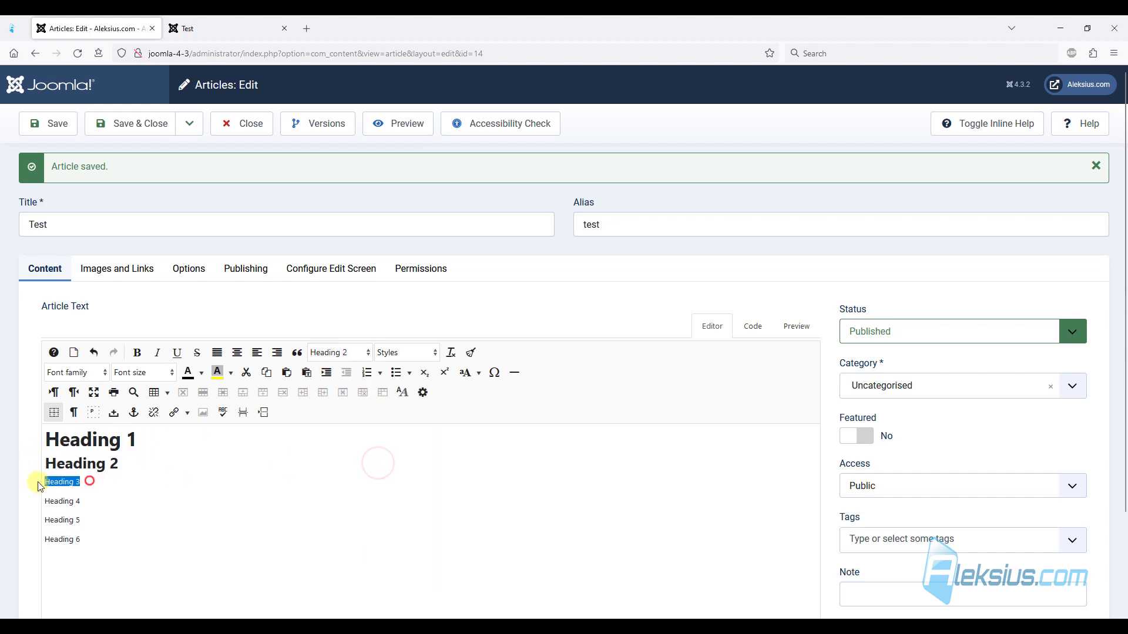
pyautogui.click(335, 352)
pyautogui.click(390, 470)
pyautogui.tripleClick(105, 501)
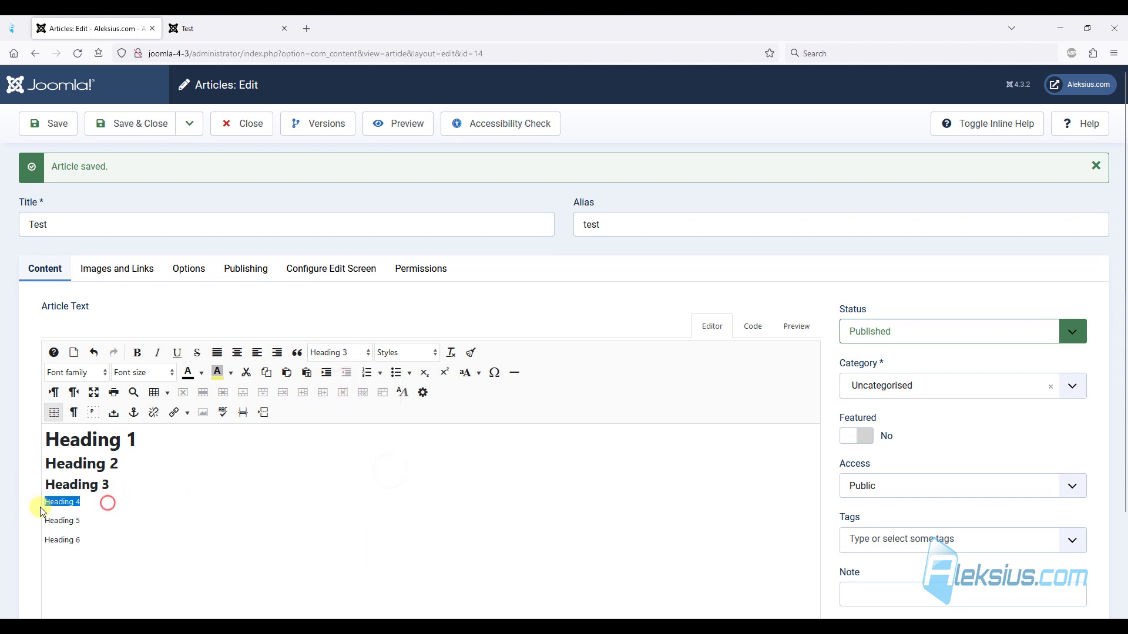
pyautogui.click(334, 355)
pyautogui.click(376, 494)
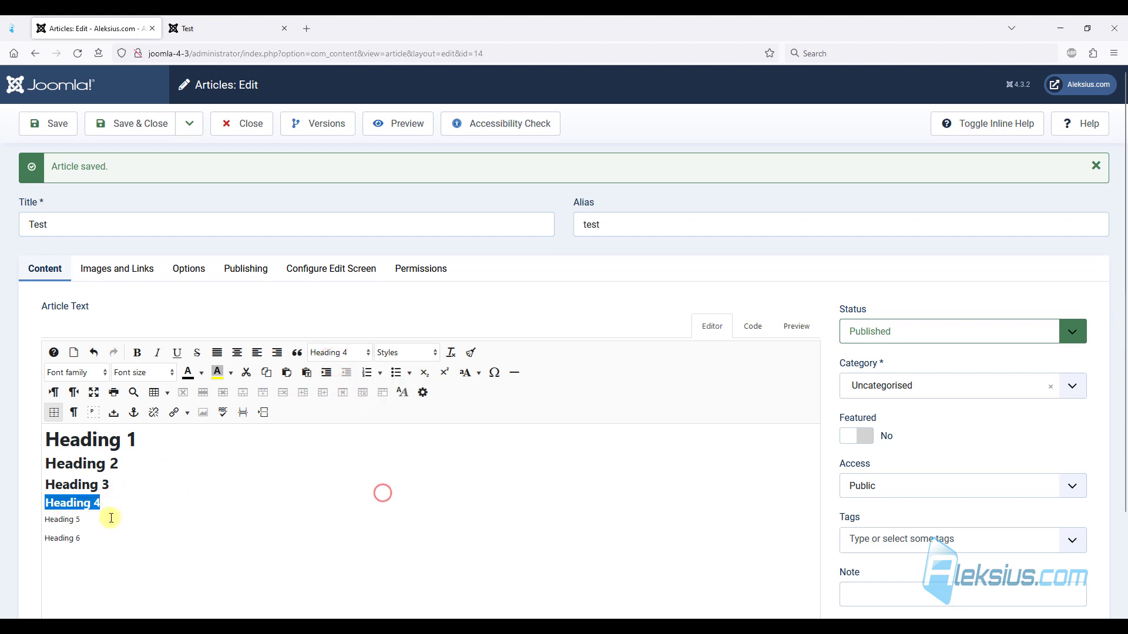
# - Apply the Heading 5 format to the "Heading 5" line and the Heading 6 format to the "Heading 6" line
pyautogui.tripleClick(108, 519)
pyautogui.click(335, 353)
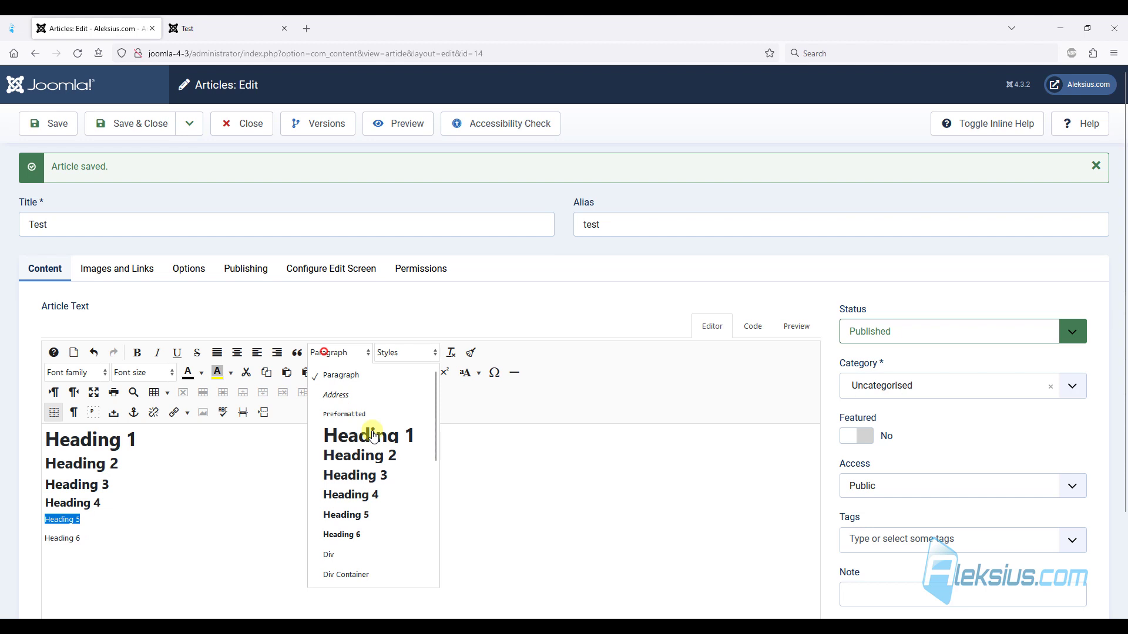
pyautogui.click(372, 514)
pyautogui.tripleClick(93, 536)
pyautogui.click(330, 352)
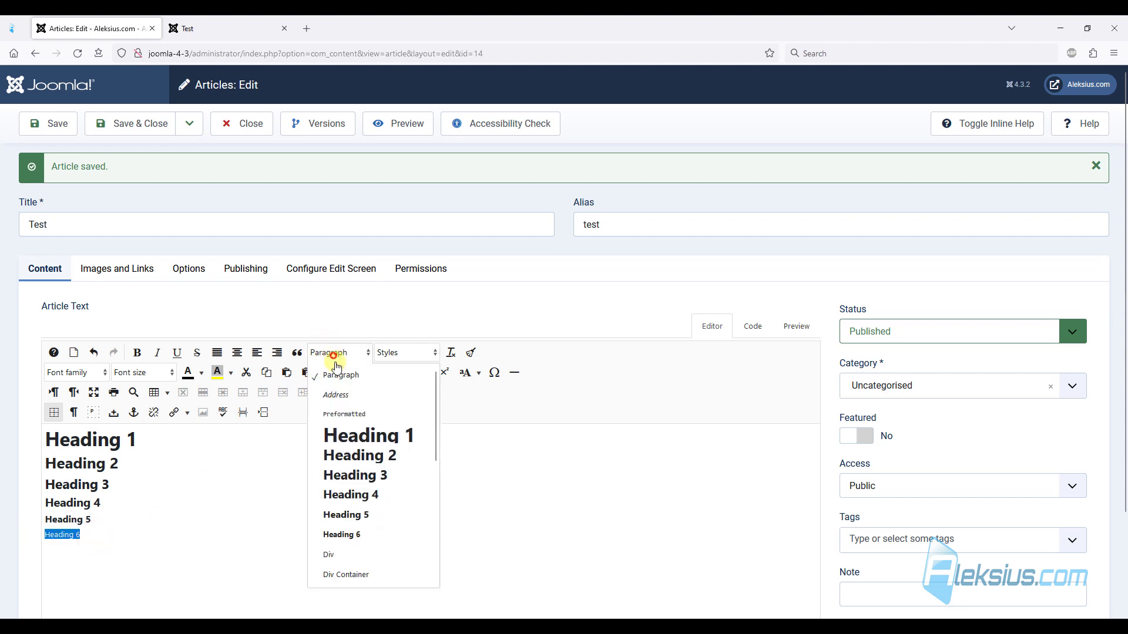
pyautogui.click(370, 534)
# - Save the article and inspect the HTML markup of the "Heading 1" line on the refreshed Test page
pyautogui.click(61, 121)
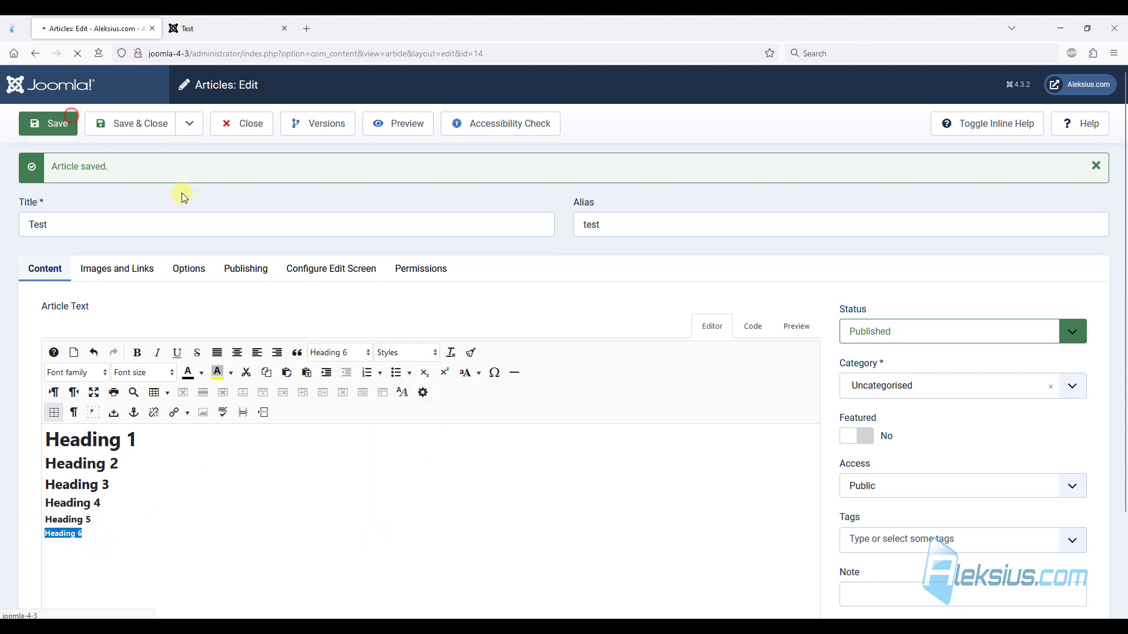
pyautogui.click(234, 28)
pyautogui.press('F5')
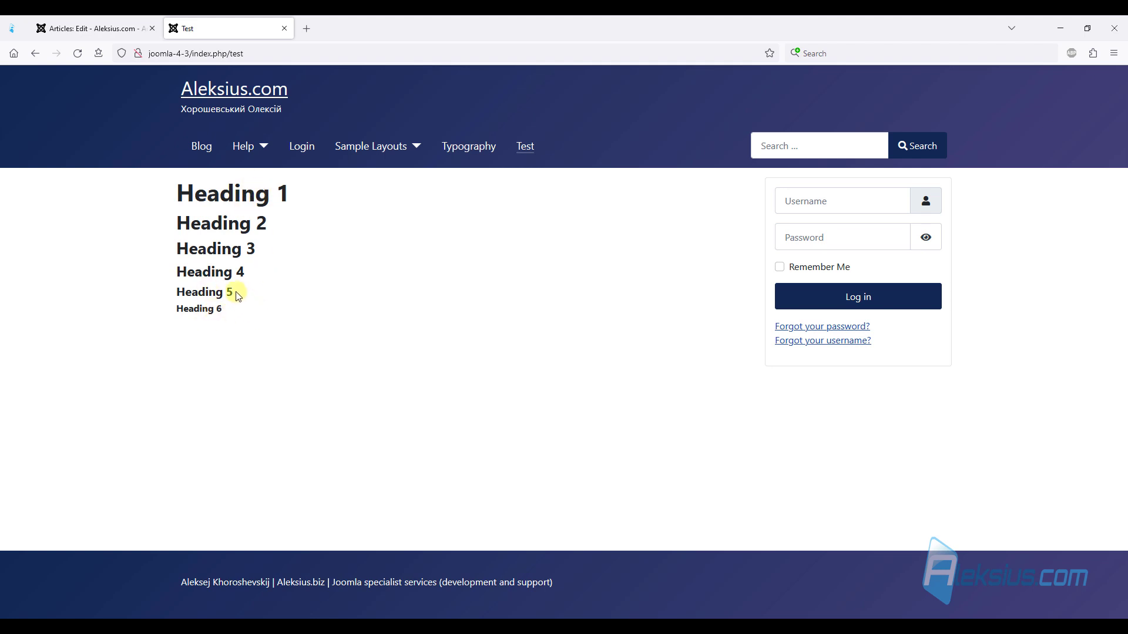
pyautogui.rightClick(238, 201)
pyautogui.click(293, 351)
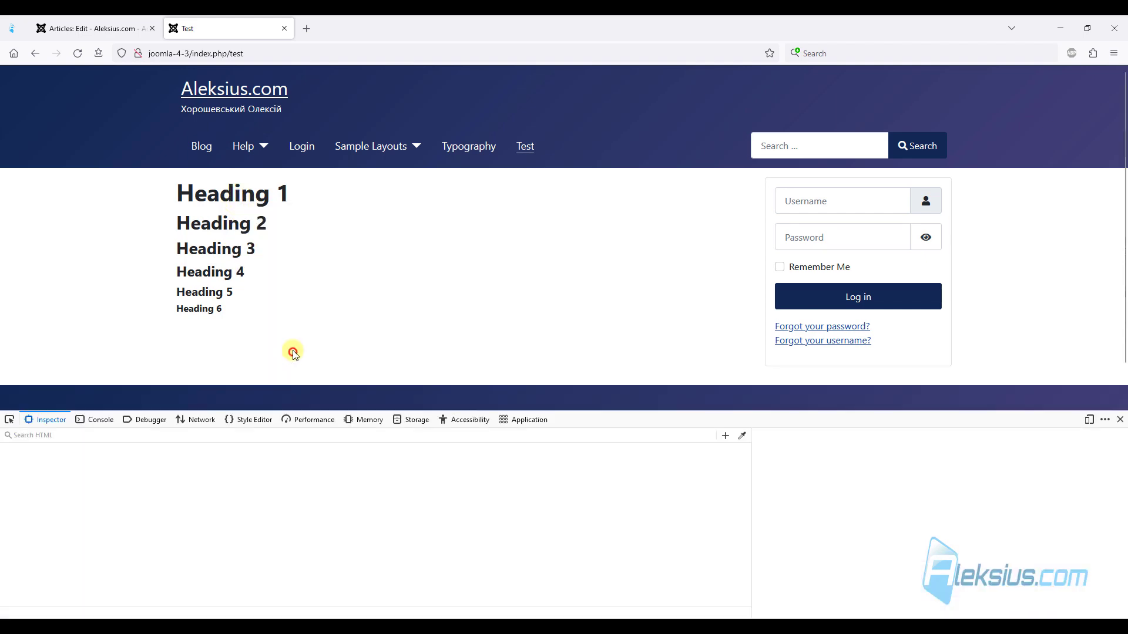
# - Turn all ten lines of the article text, from "Toolbar, full screen" to "Anchor", into a bullet list
pyautogui.scroll(-2, 175, 512)
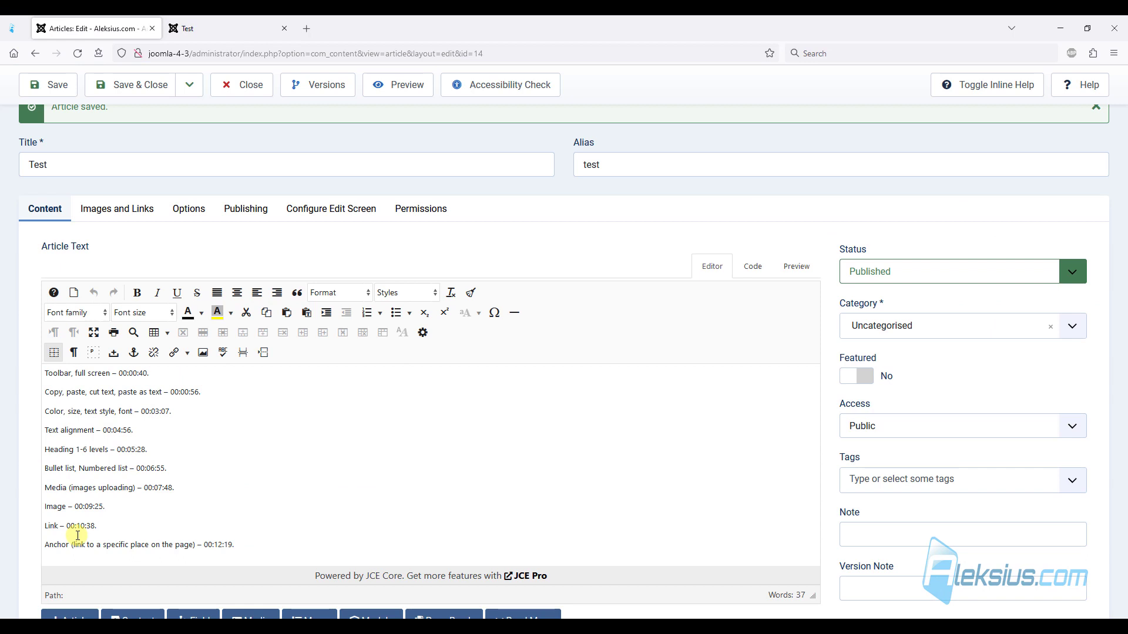
pyautogui.moveTo(262, 545); pyautogui.dragTo(8, 374)
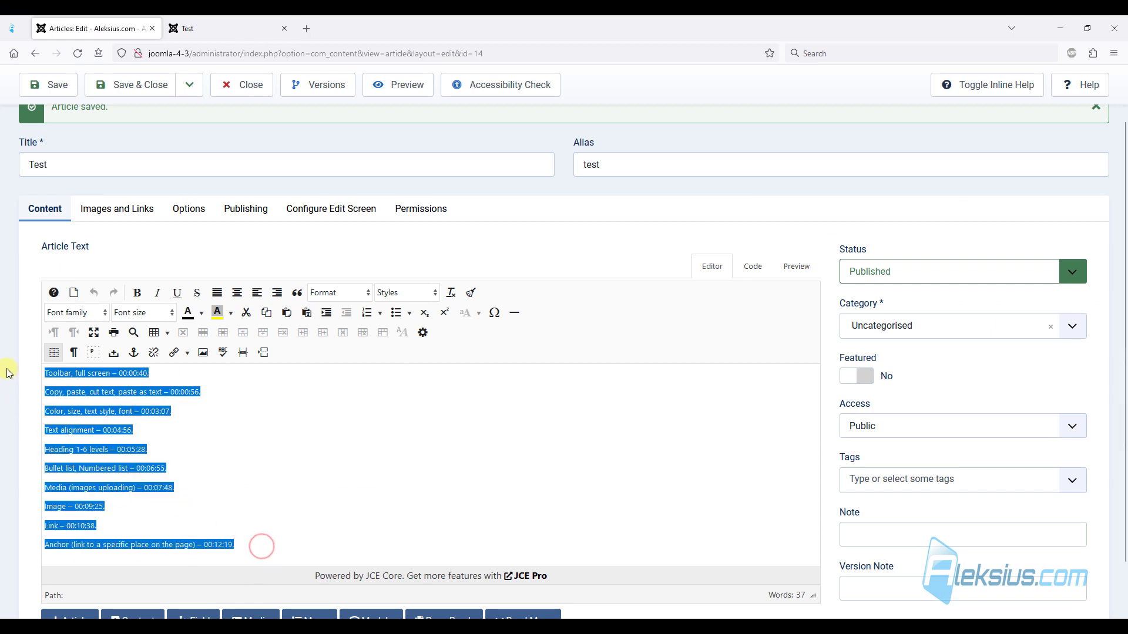
pyautogui.click(395, 313)
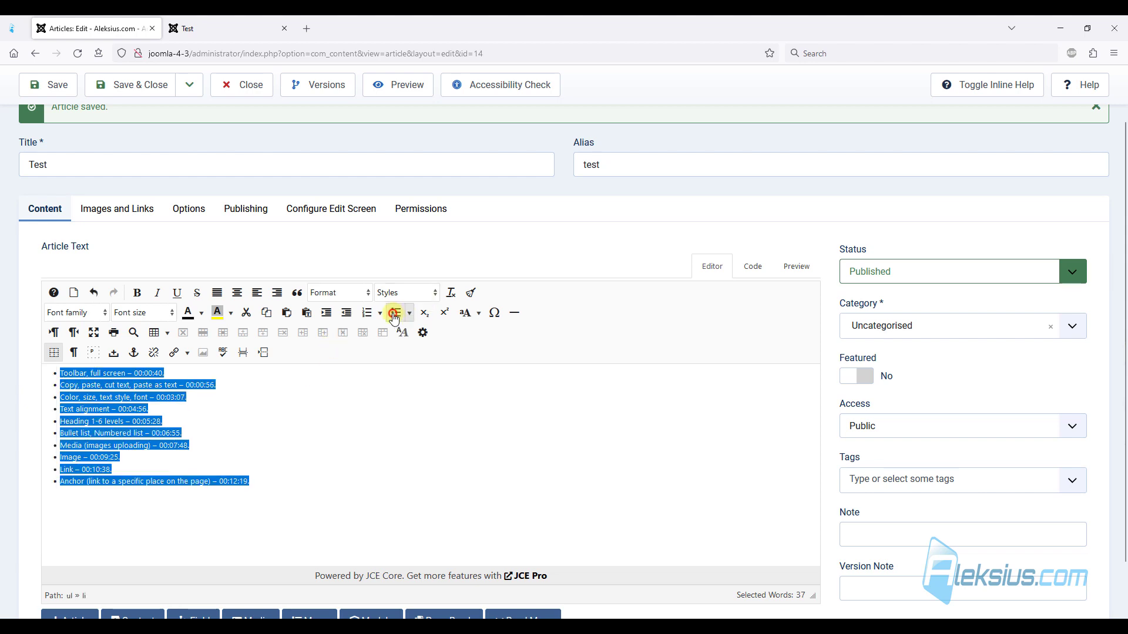
pyautogui.click(207, 418)
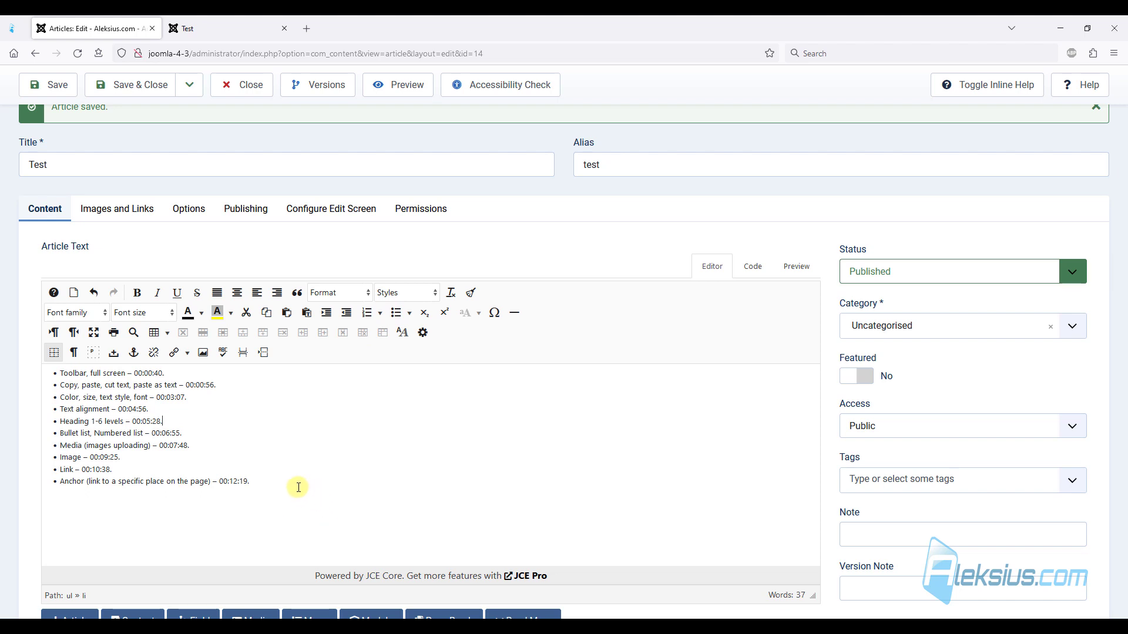
# - Try the circle and square bullet styles on the whole list, then restore the default bullet style
pyautogui.moveTo(295, 487); pyautogui.dragTo(41, 370)
pyautogui.click(408, 313)
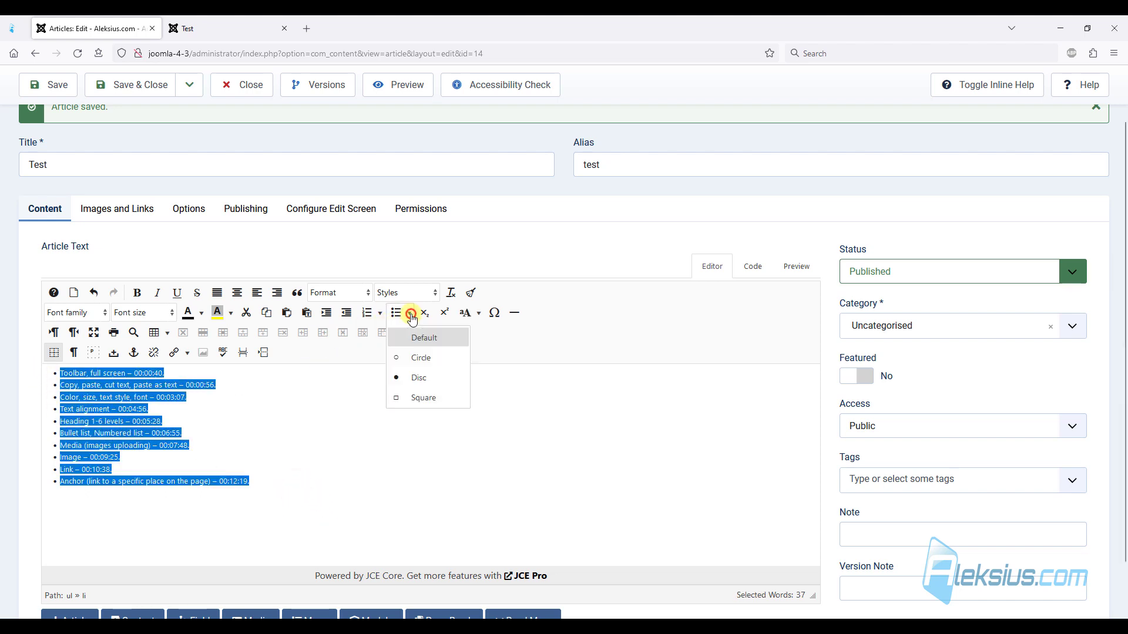
pyautogui.click(425, 357)
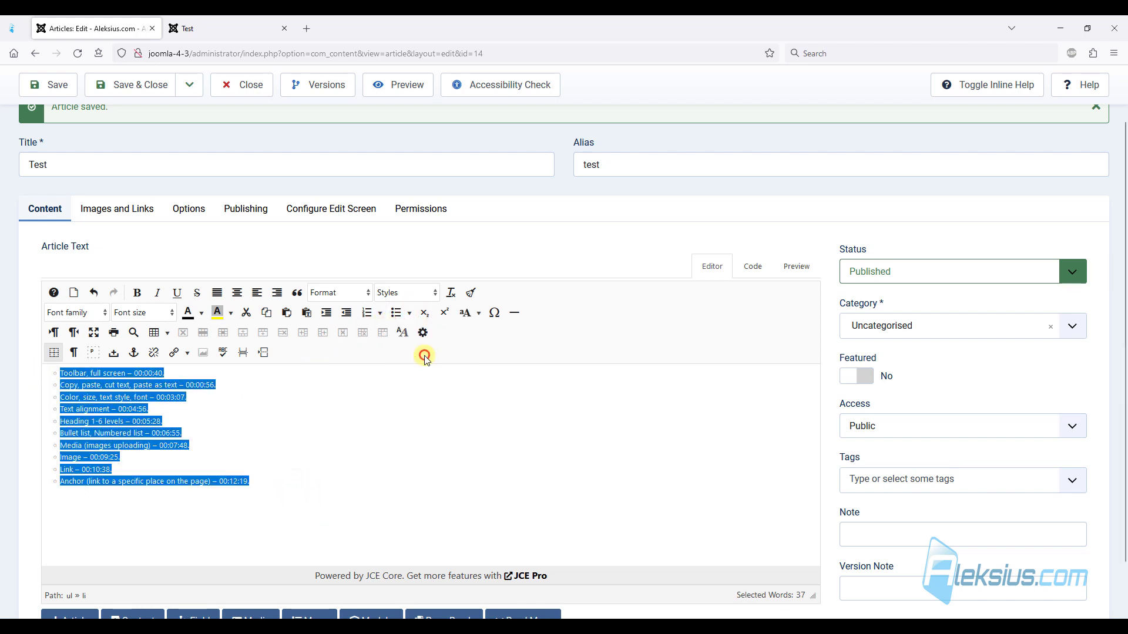
pyautogui.click(412, 315)
pyautogui.click(415, 397)
pyautogui.click(410, 312)
pyautogui.click(419, 339)
# - Convert the bullet list into a numbered list
pyautogui.click(364, 314)
pyautogui.click(120, 430)
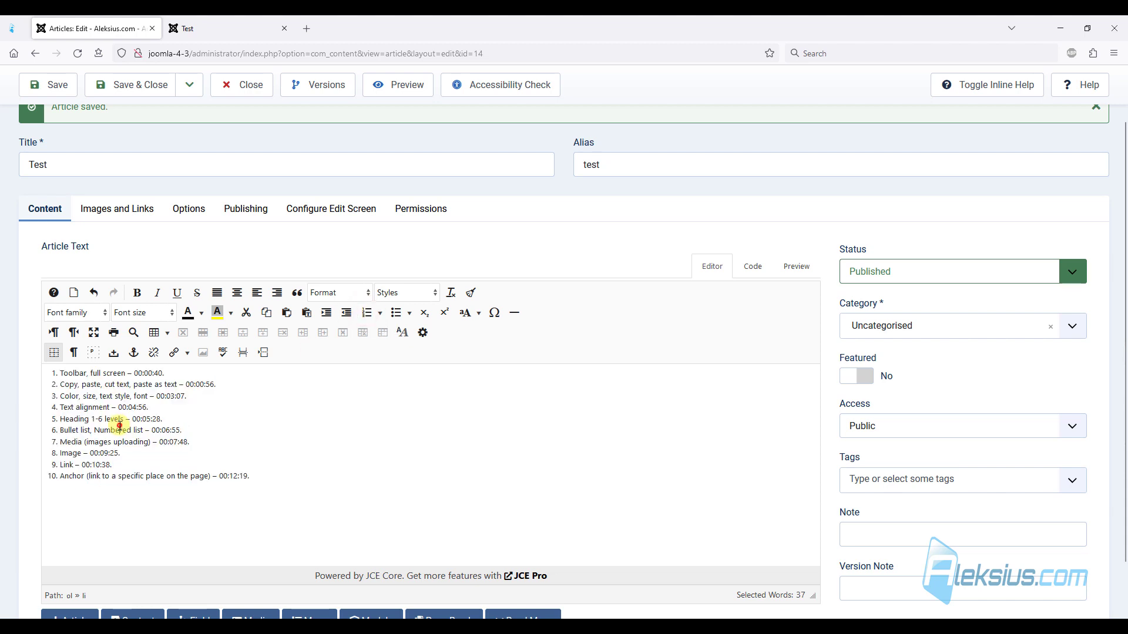
# - Try the lower alpha, lower greek and lower roman numbering styles on the whole numbered list
pyautogui.moveTo(79, 390); pyautogui.dragTo(59, 373)
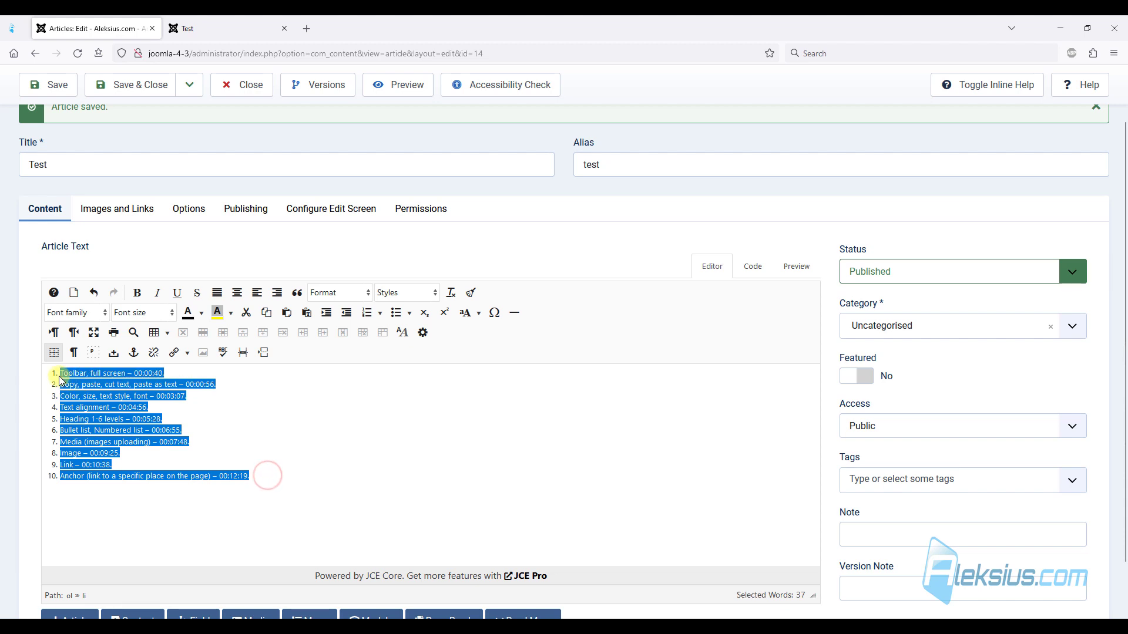
pyautogui.click(383, 316)
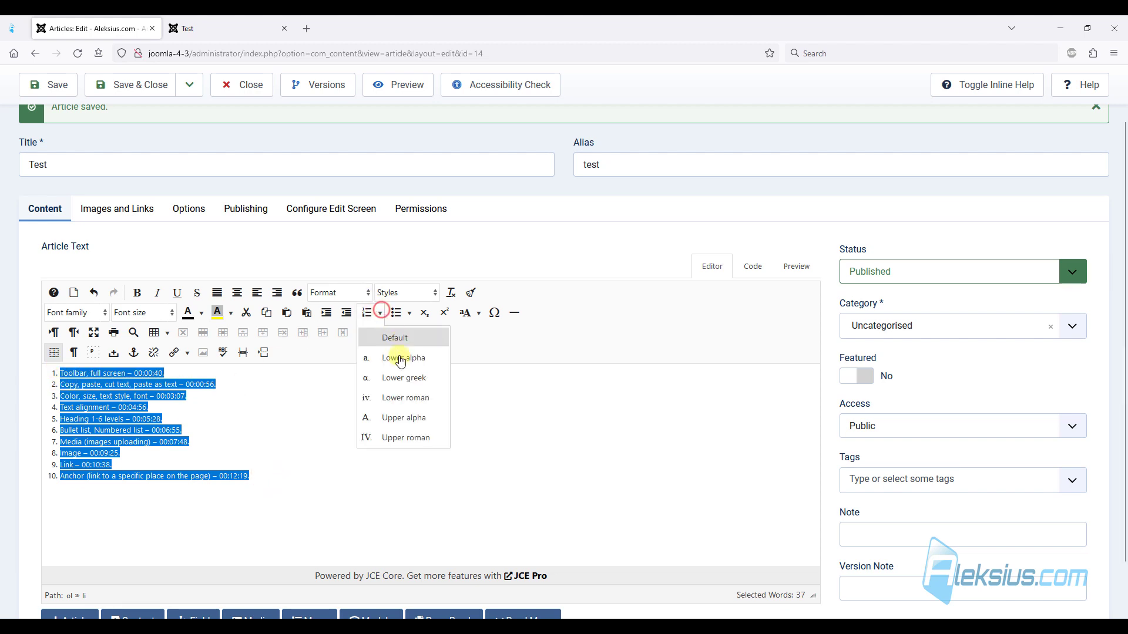
pyautogui.click(400, 359)
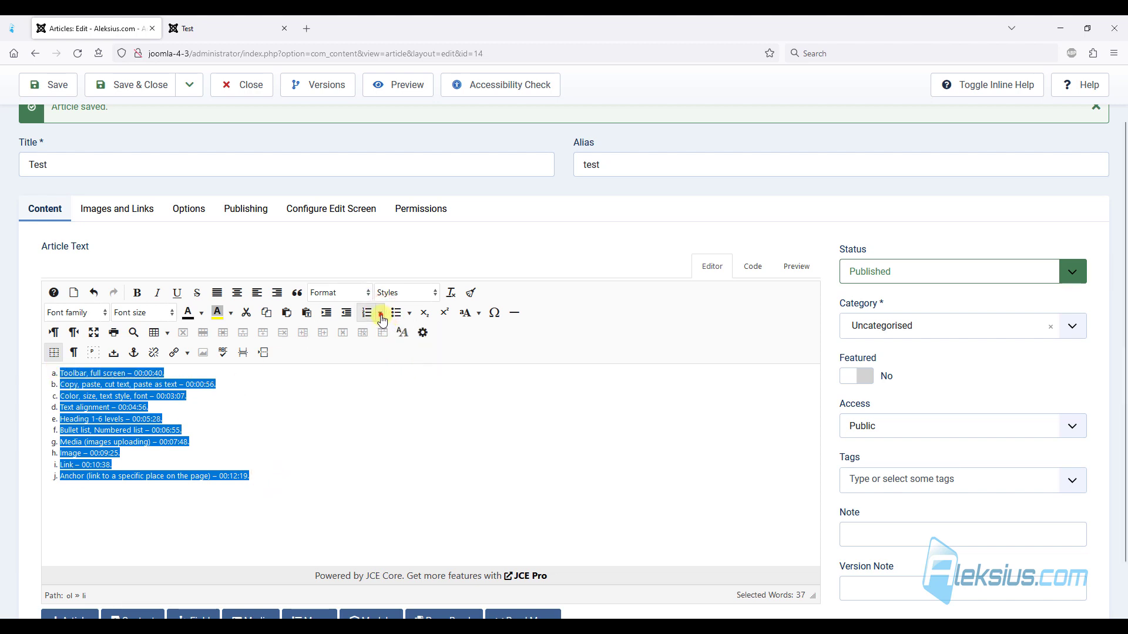
pyautogui.click(381, 319)
pyautogui.click(397, 381)
pyautogui.click(381, 318)
pyautogui.click(397, 398)
# - Try the upper alpha and upper roman numbering styles on the list, then restore the default numbering
pyautogui.click(382, 315)
pyautogui.click(390, 418)
pyautogui.click(381, 314)
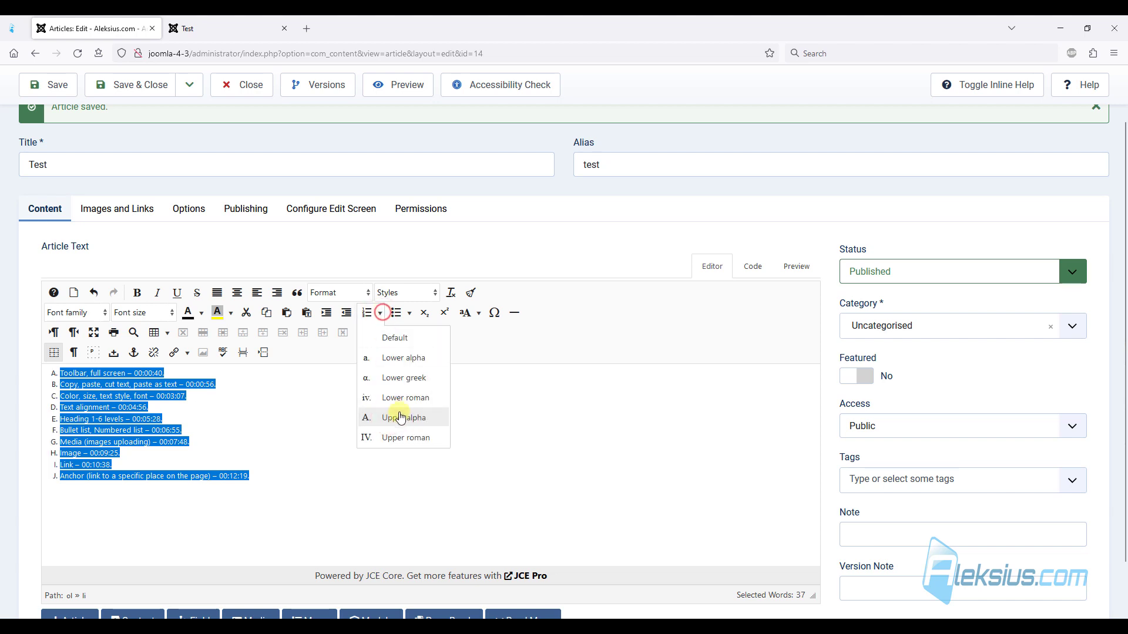
pyautogui.click(402, 436)
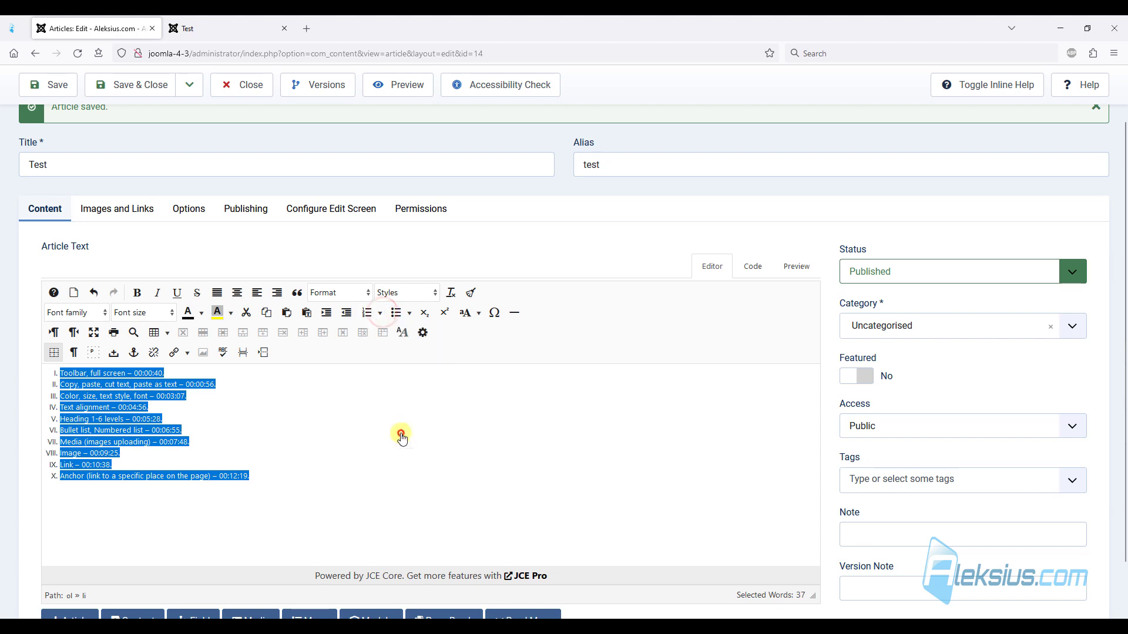
pyautogui.click(382, 315)
pyautogui.click(404, 338)
pyautogui.click(174, 418)
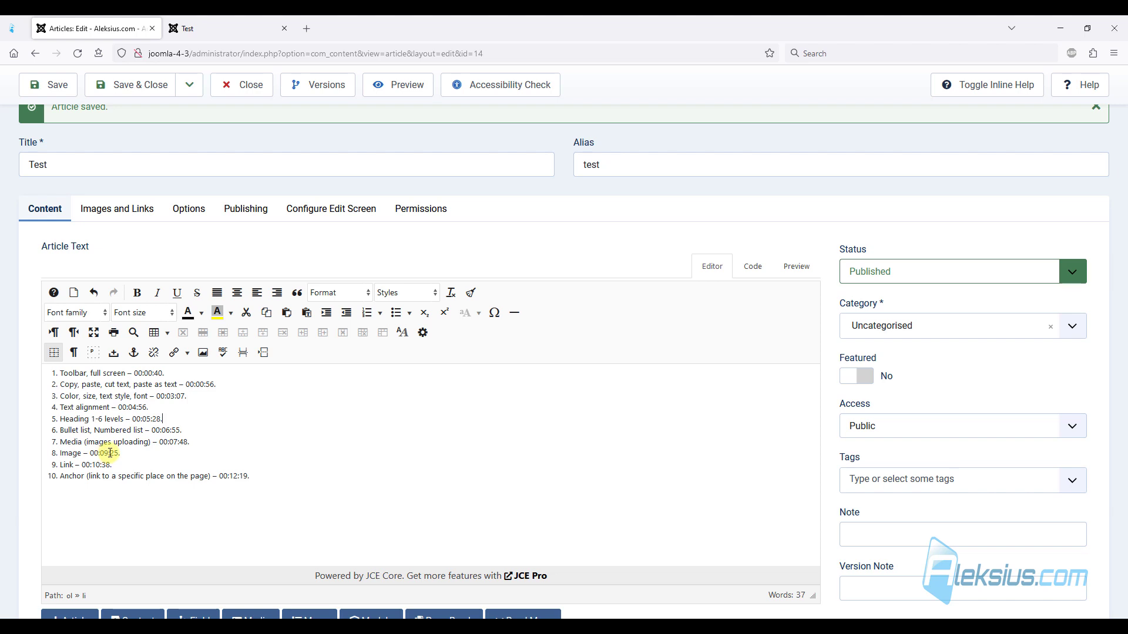
# - Delete the eighth item, "Image", from the numbered list
pyautogui.tripleClick(80, 452)
pyautogui.press('BackSpace')
pyautogui.press('BackSpace')
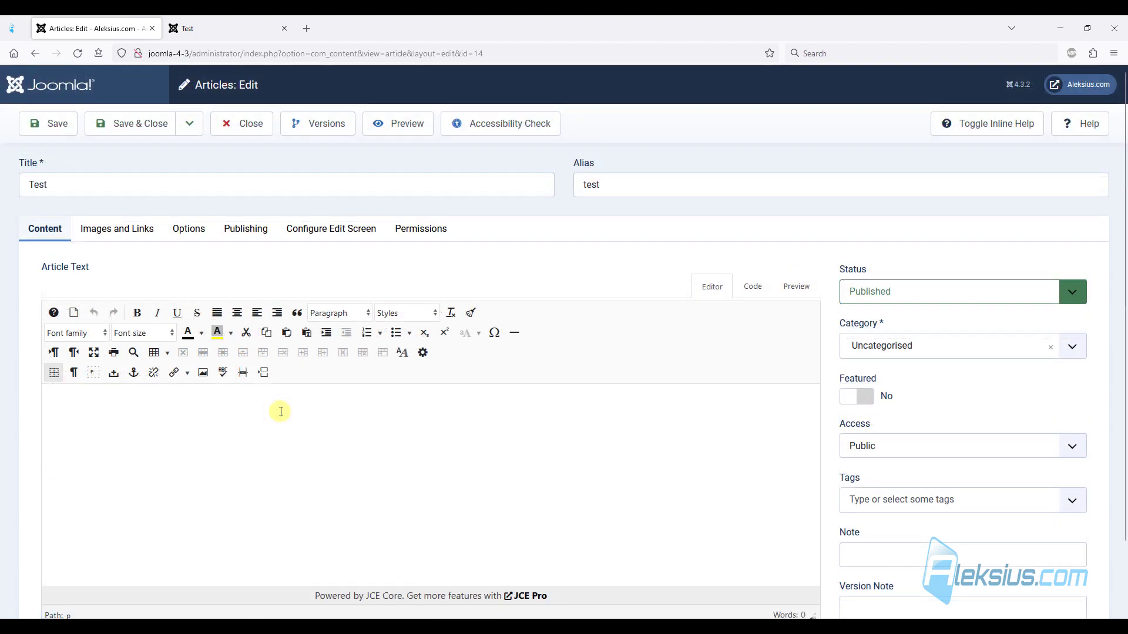
# - Open the File Browser of the JCE Editor component in the Joomla administration
pyautogui.click(281, 412)
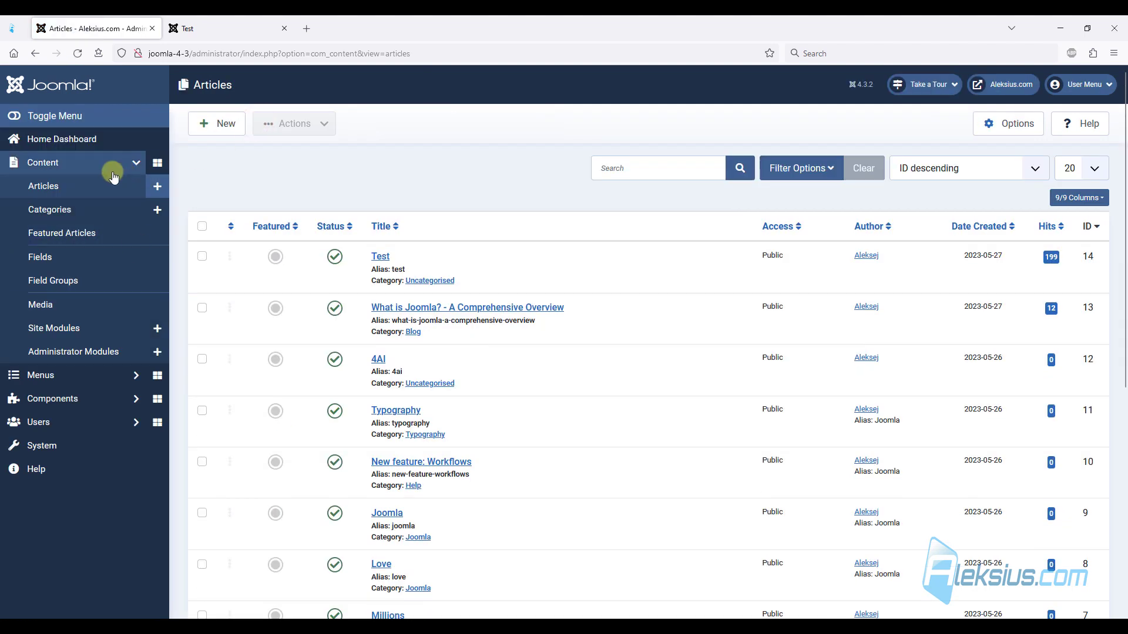
pyautogui.click(113, 169)
pyautogui.click(102, 207)
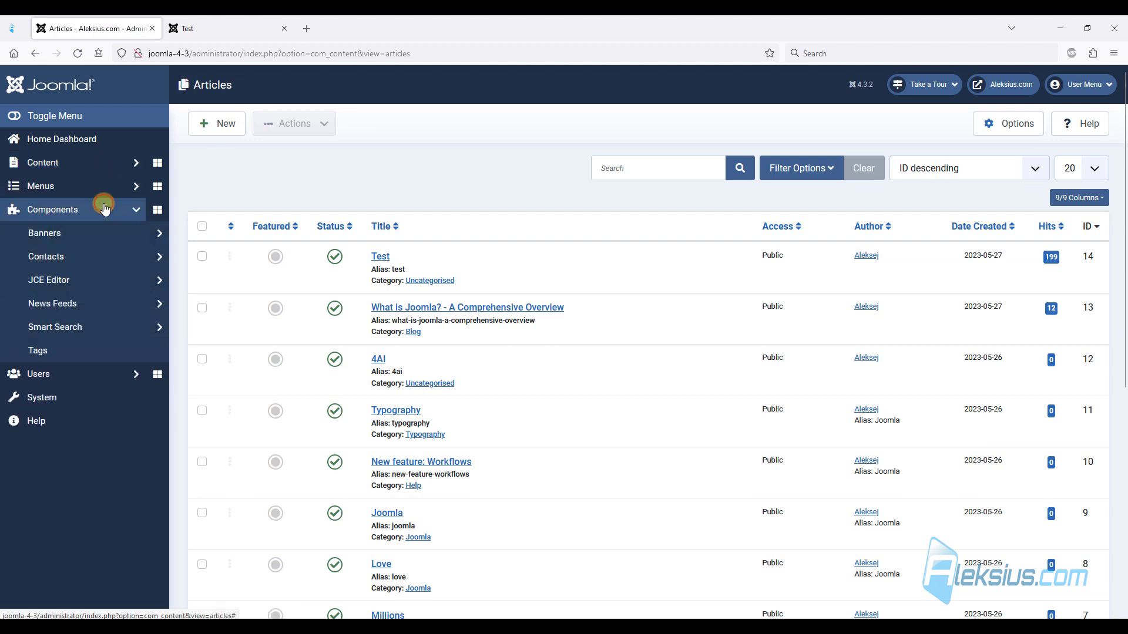
pyautogui.click(98, 281)
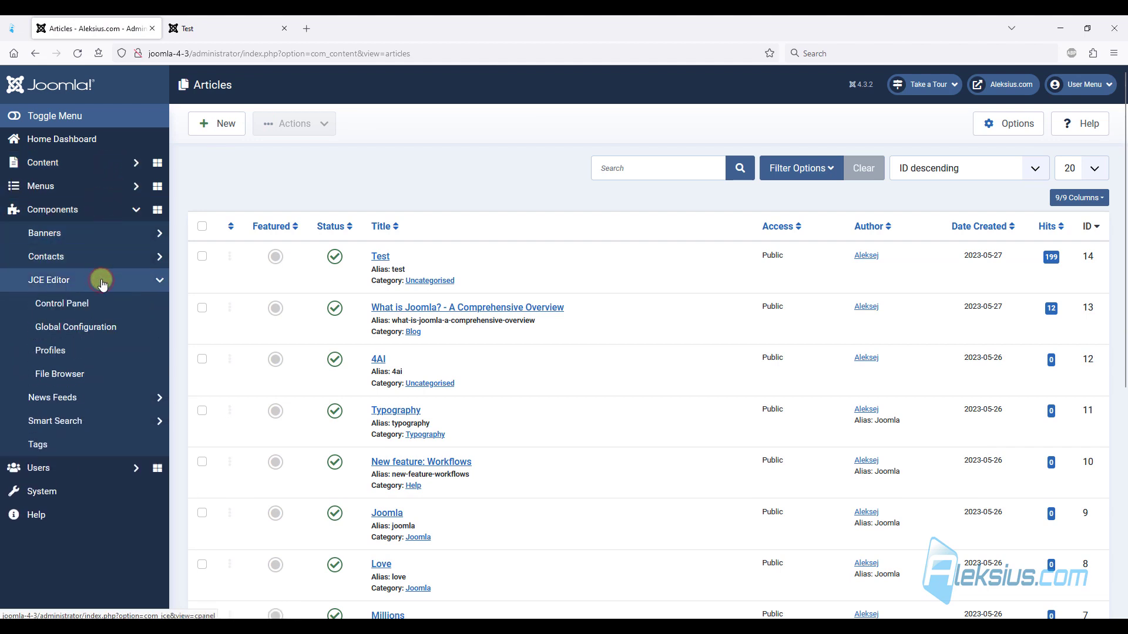
pyautogui.click(78, 377)
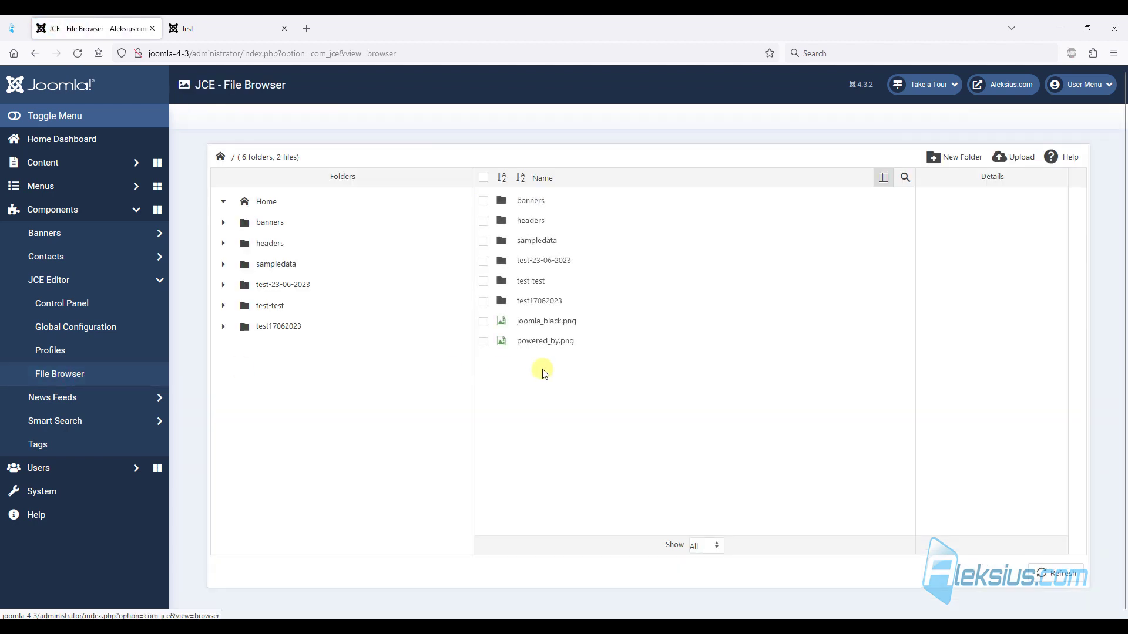
# - Create a new folder named test-30-06-2023 in the file browser's root directory
pyautogui.click(952, 162)
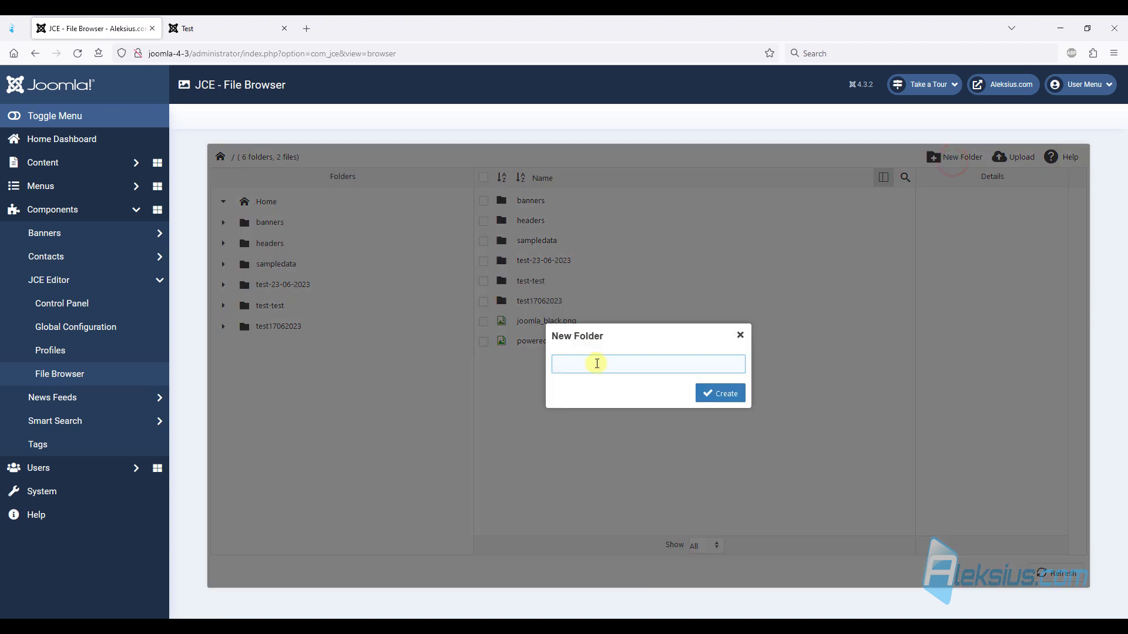
pyautogui.write('test-30-06-2023')
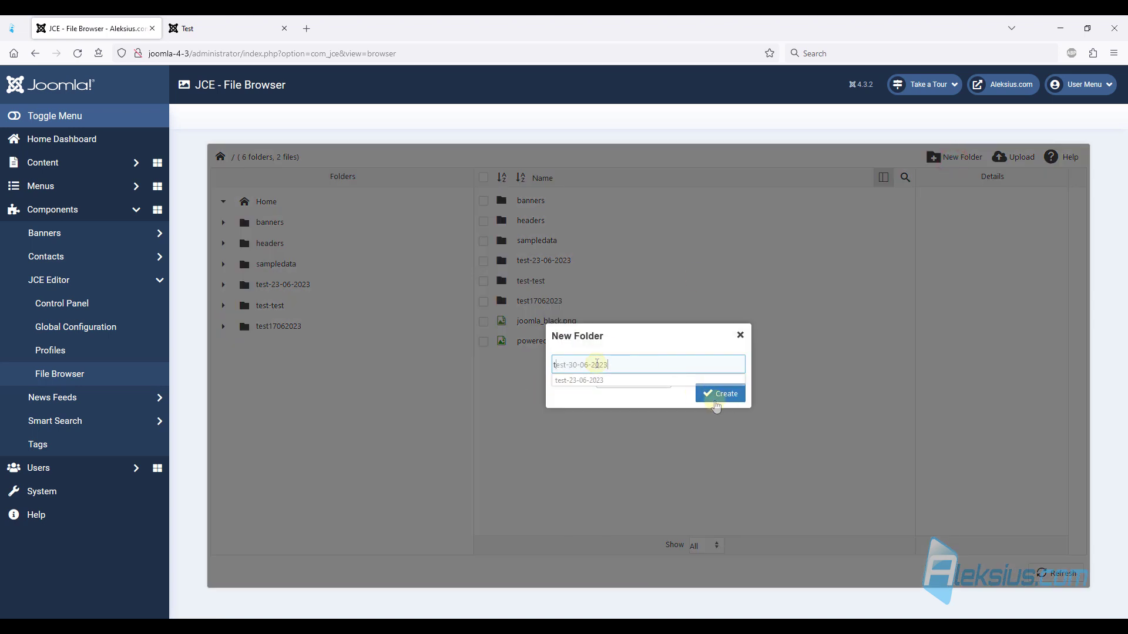
pyautogui.click(736, 396)
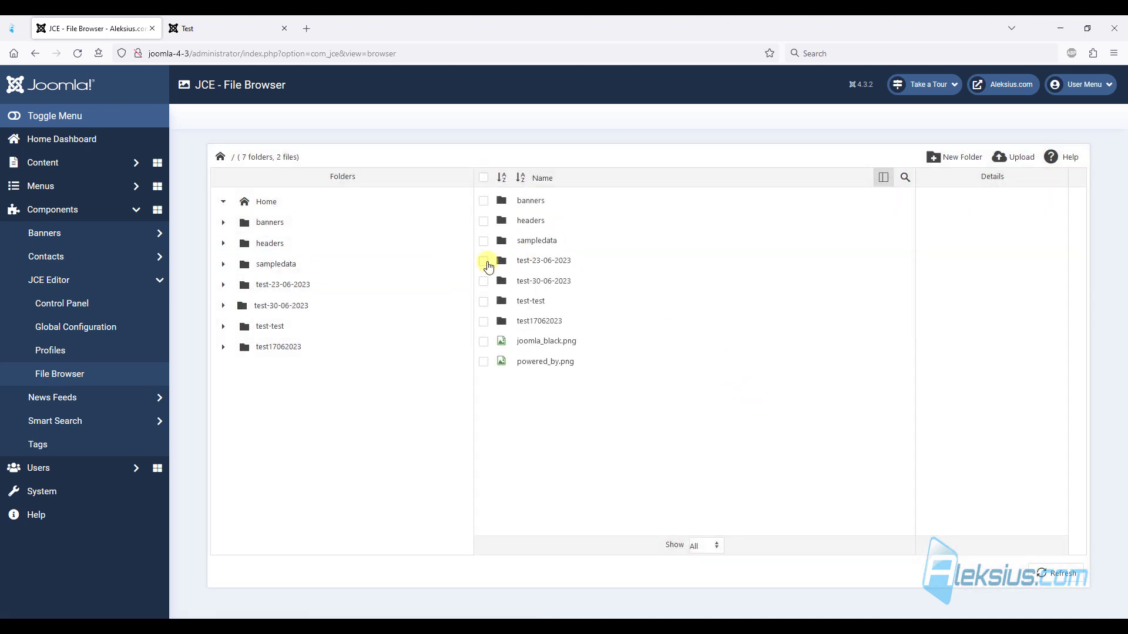
# - Try to delete the test-23-06-2023 folder from the file browser
pyautogui.click(484, 262)
pyautogui.click(1078, 202)
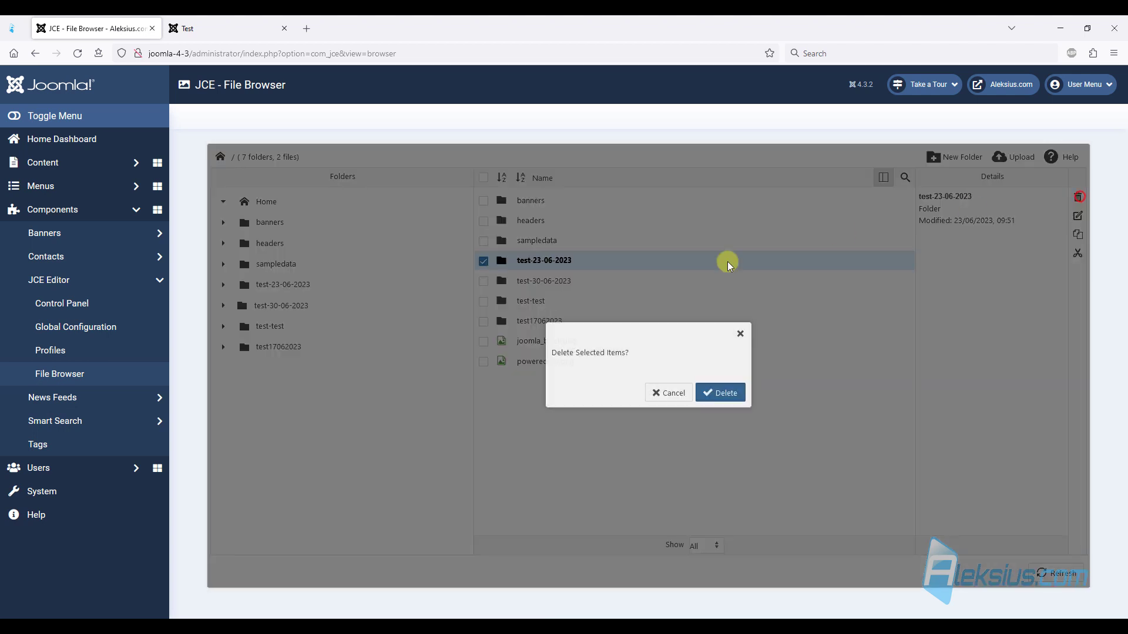
pyautogui.click(720, 391)
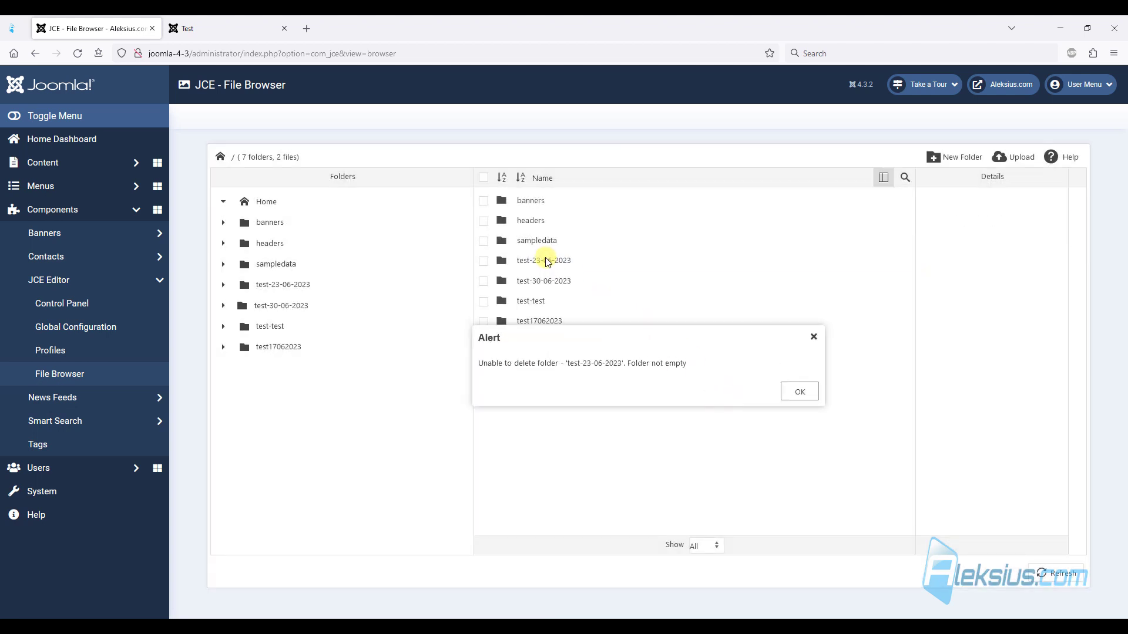
pyautogui.click(800, 392)
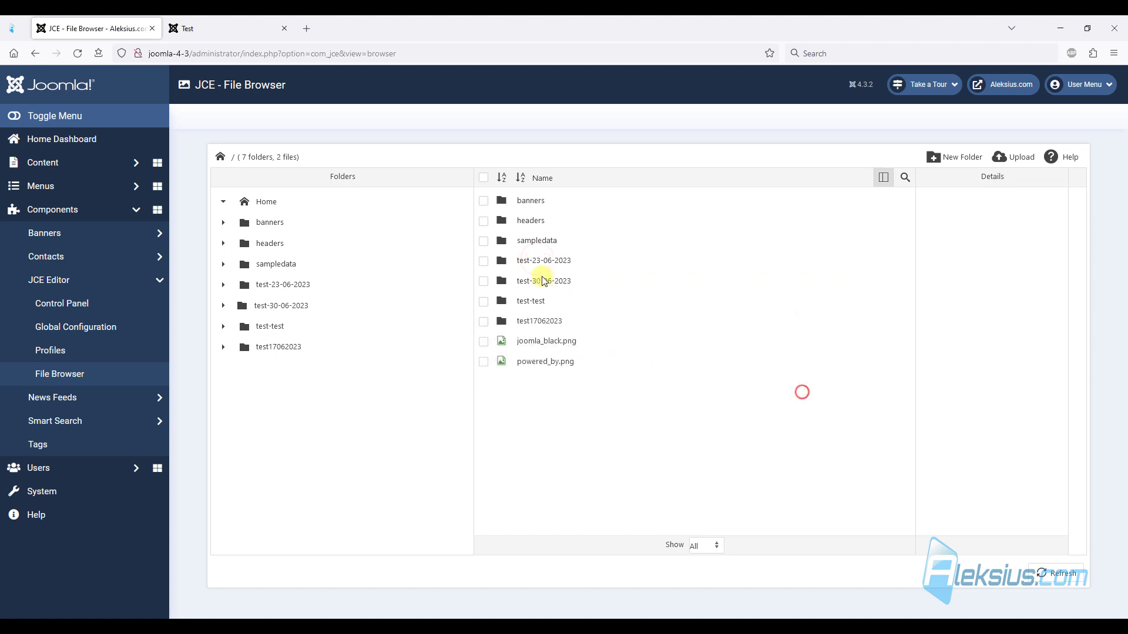
pyautogui.click(485, 262)
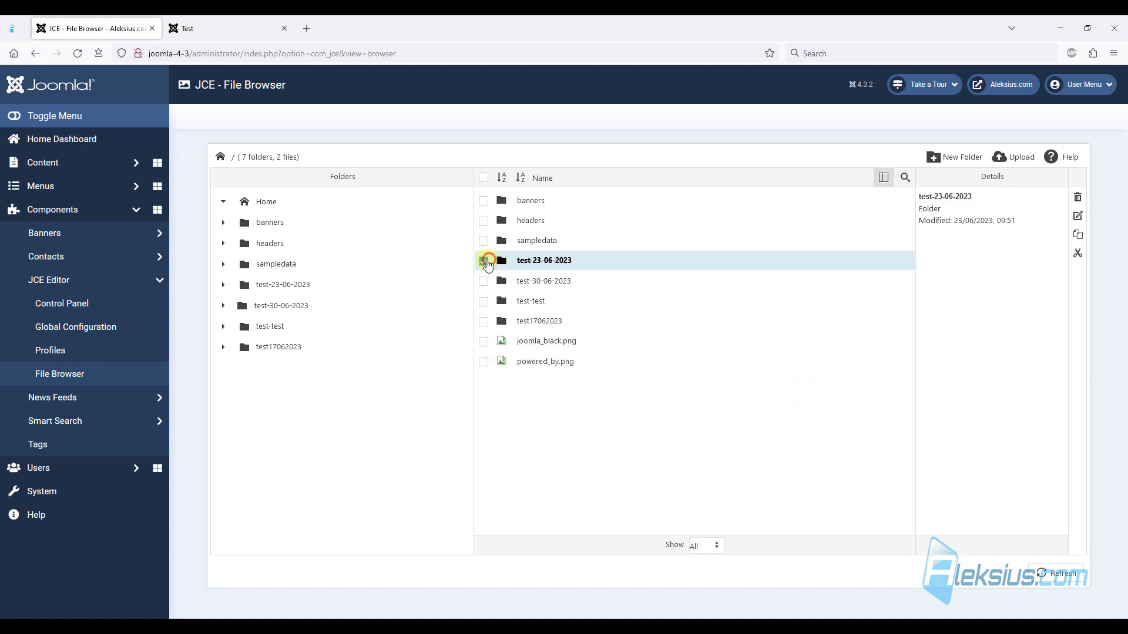
pyautogui.click(1079, 217)
pyautogui.write('-1')
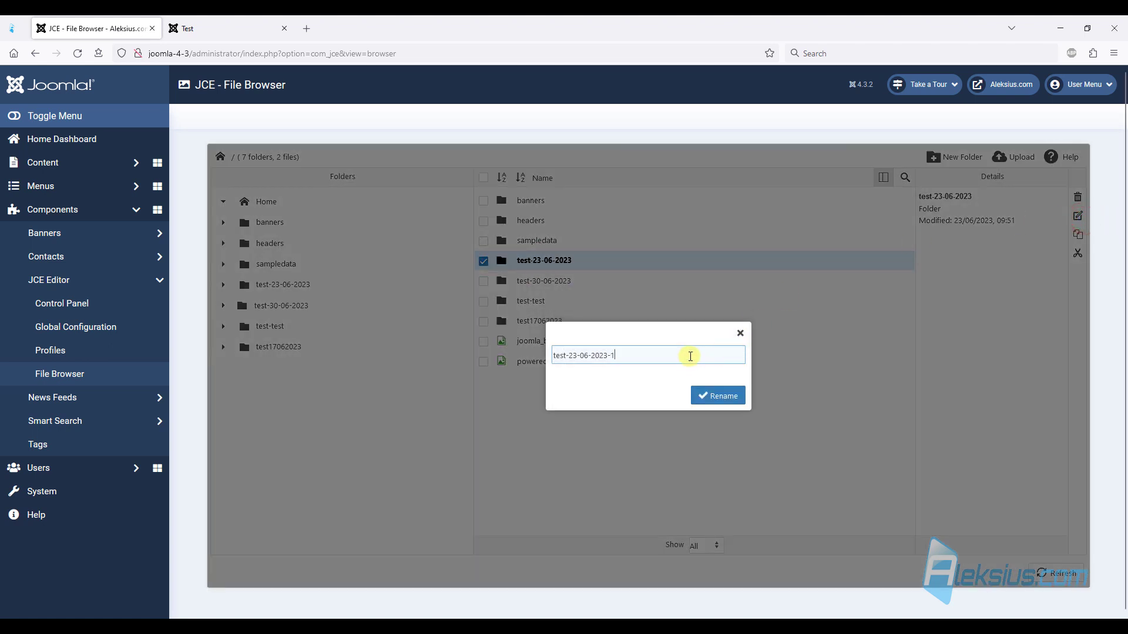
pyautogui.write('11')
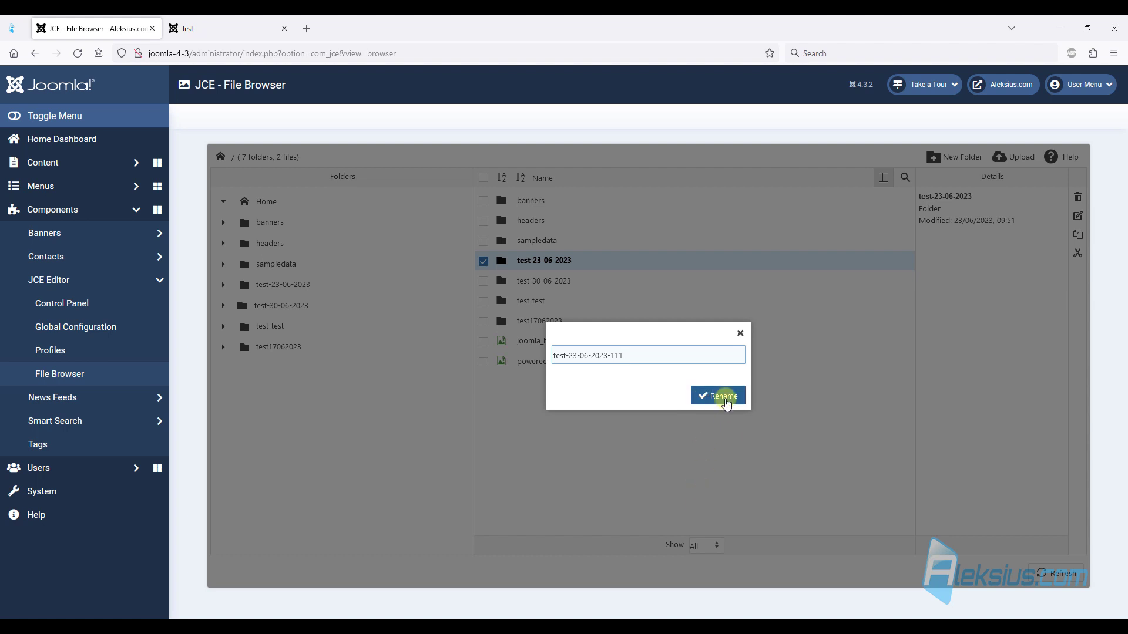
pyautogui.click(703, 394)
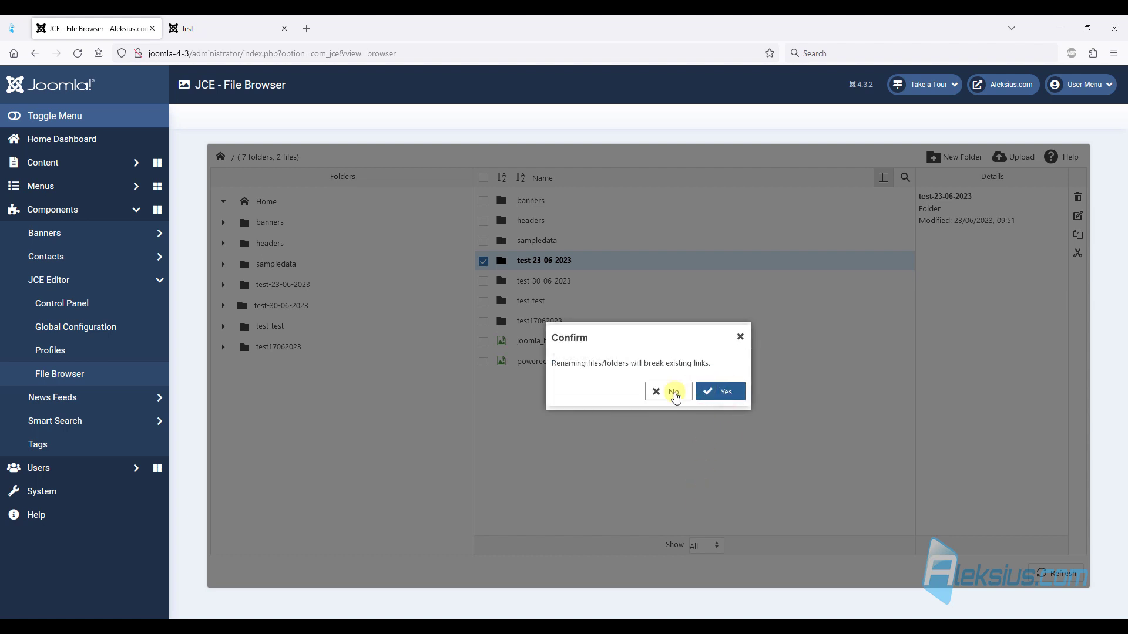
pyautogui.click(713, 391)
# - Upload the images izobrazhenie-01, -16, -31, -46 and -49 from the 1920x1080 folder to the file browser's root directory
pyautogui.click(550, 346)
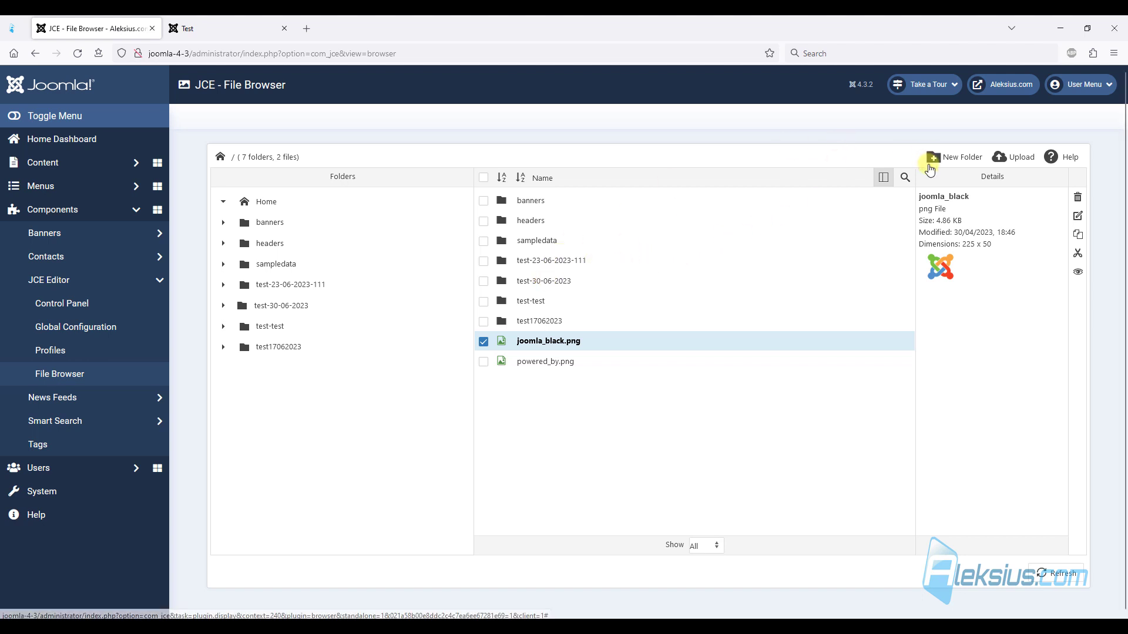
pyautogui.click(1022, 158)
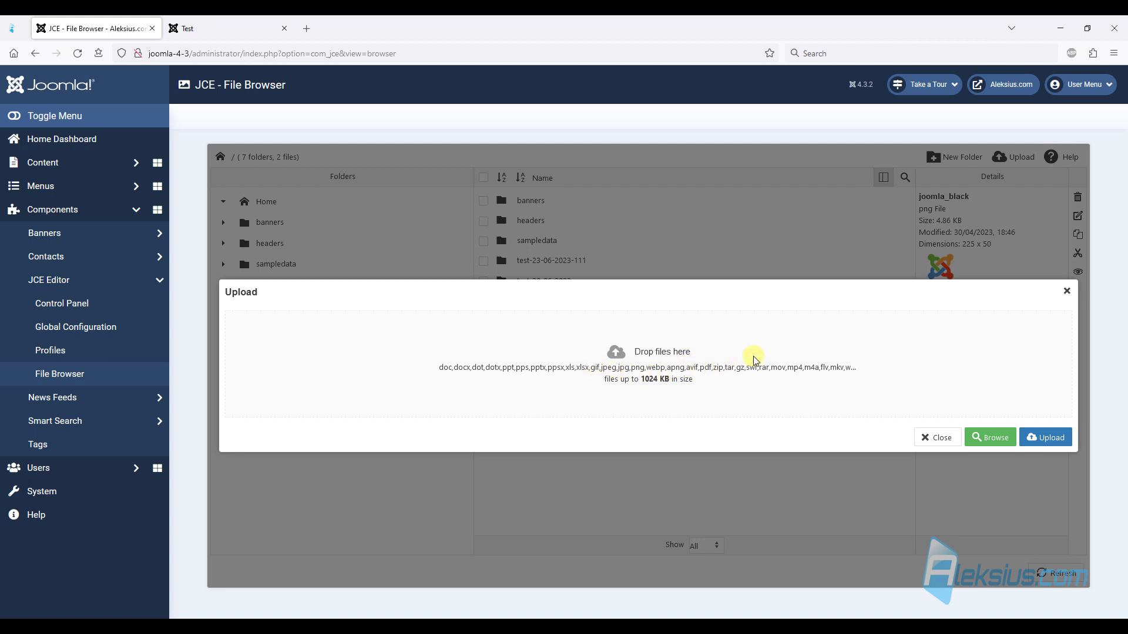
pyautogui.click(990, 437)
pyautogui.keyDown('ctrl'); pyautogui.click(201, 128); pyautogui.keyUp('ctrl')
pyautogui.keyDown('ctrl'); pyautogui.click(267, 197); pyautogui.keyUp('ctrl')
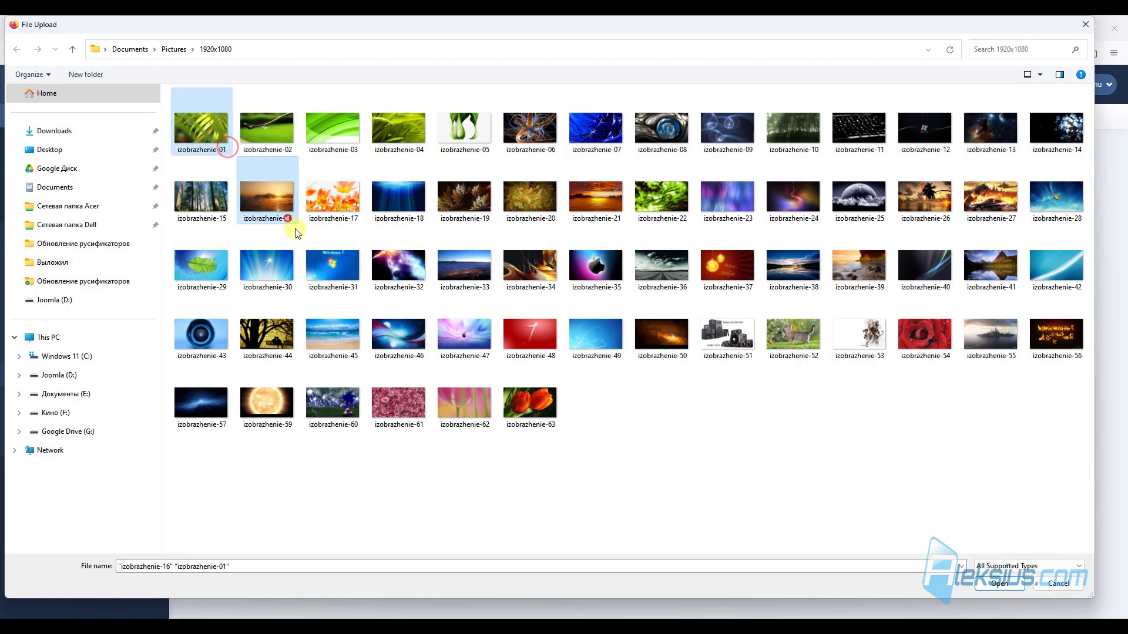
pyautogui.keyDown('ctrl'); pyautogui.click(328, 264); pyautogui.keyUp('ctrl')
pyautogui.keyDown('ctrl'); pyautogui.click(400, 328); pyautogui.keyUp('ctrl')
pyautogui.keyDown('ctrl'); pyautogui.click(595, 335); pyautogui.keyUp('ctrl')
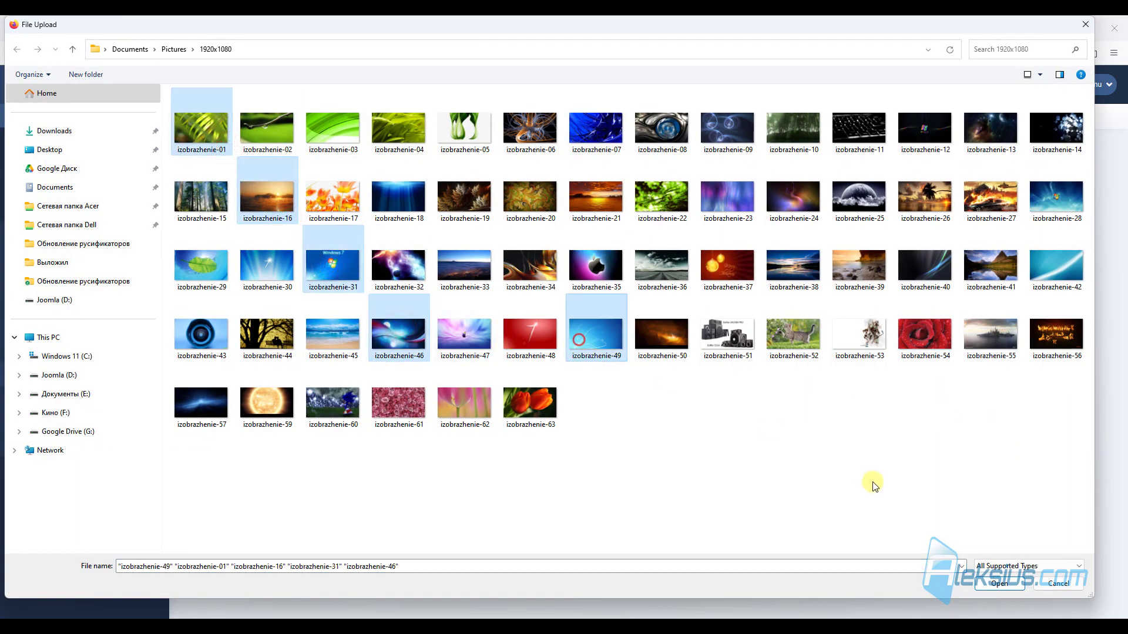
pyautogui.click(988, 583)
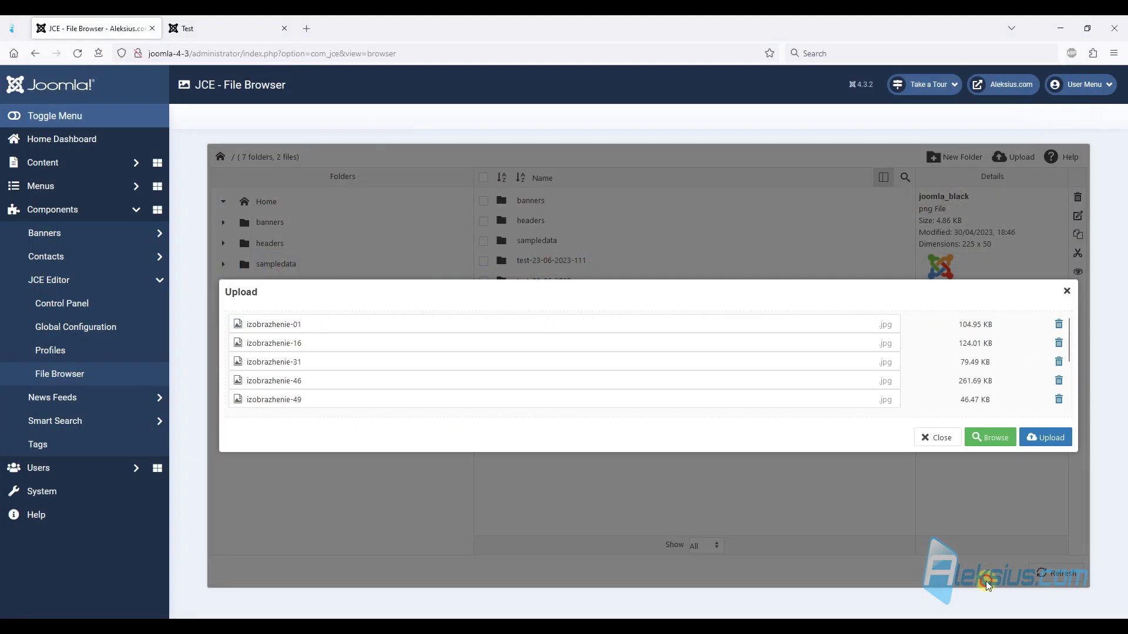
pyautogui.click(1048, 439)
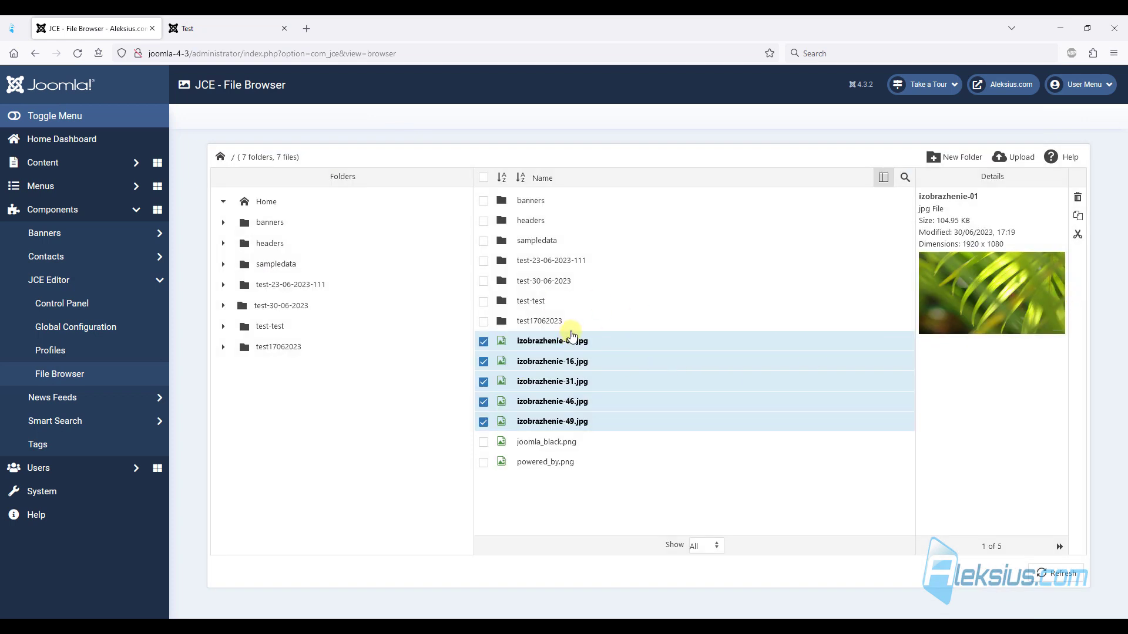
# - Open the Test article for editing and place the cursor in its empty article text
pyautogui.click(78, 164)
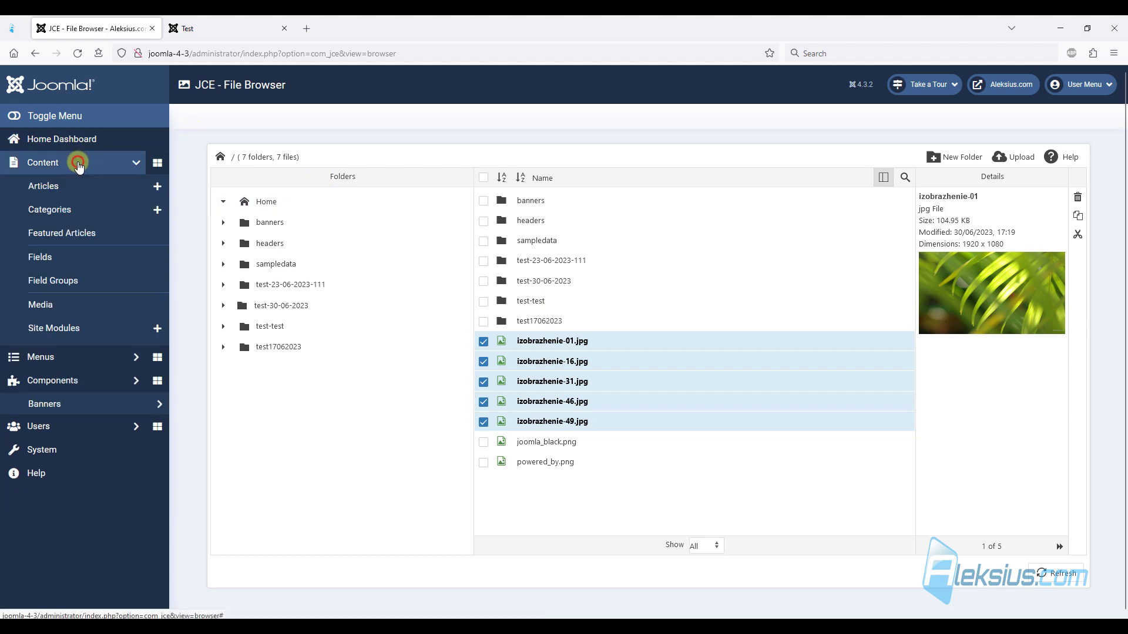
pyautogui.click(64, 187)
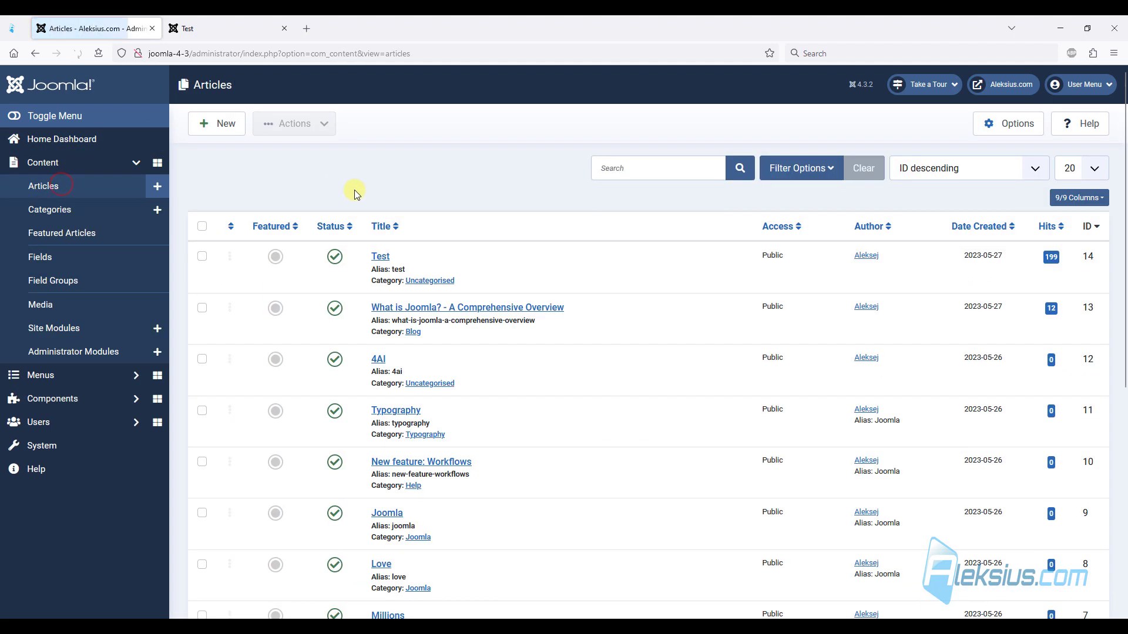
pyautogui.click(379, 257)
pyautogui.click(168, 414)
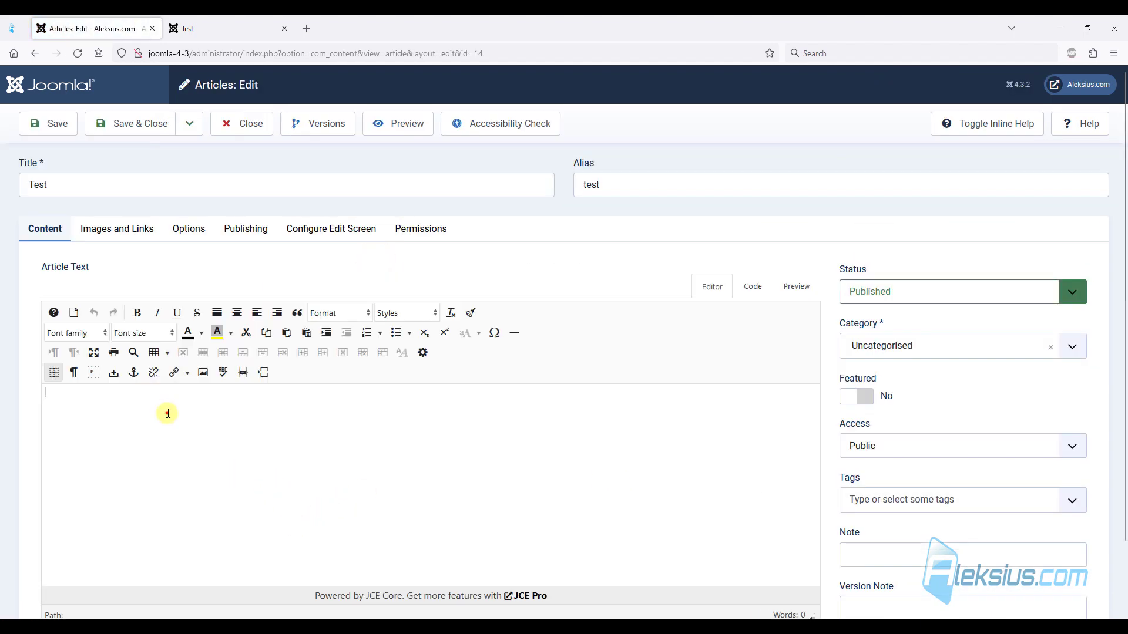
# - Upload the images izobrazhenie-10, -11, -23 and -36 to the root directory through the editor's Image Manager
pyautogui.click(203, 374)
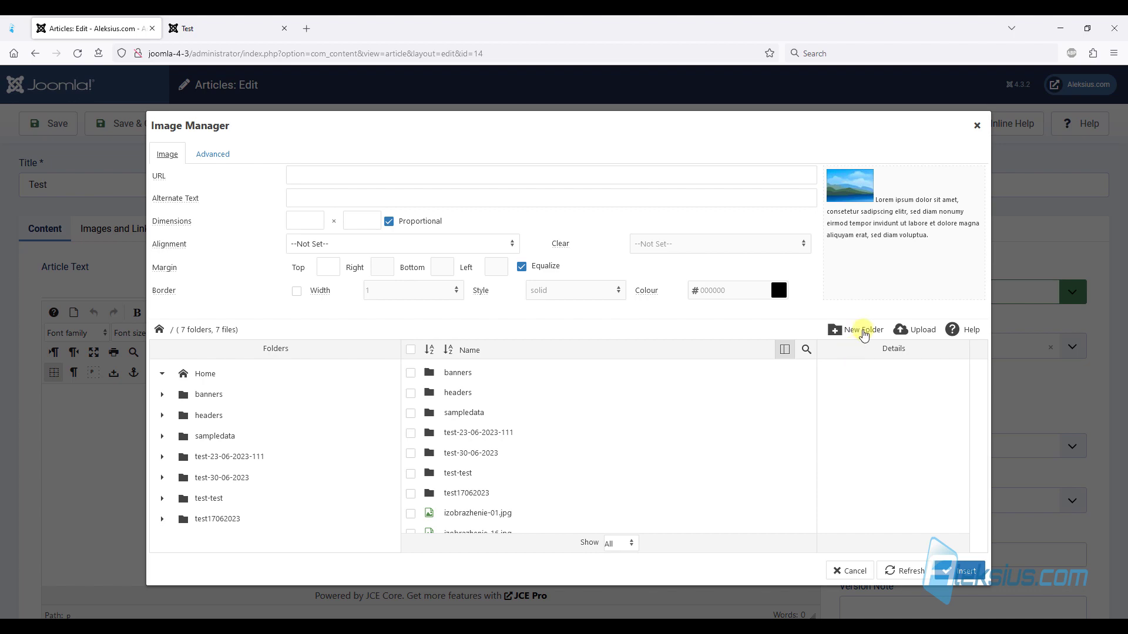
pyautogui.click(918, 331)
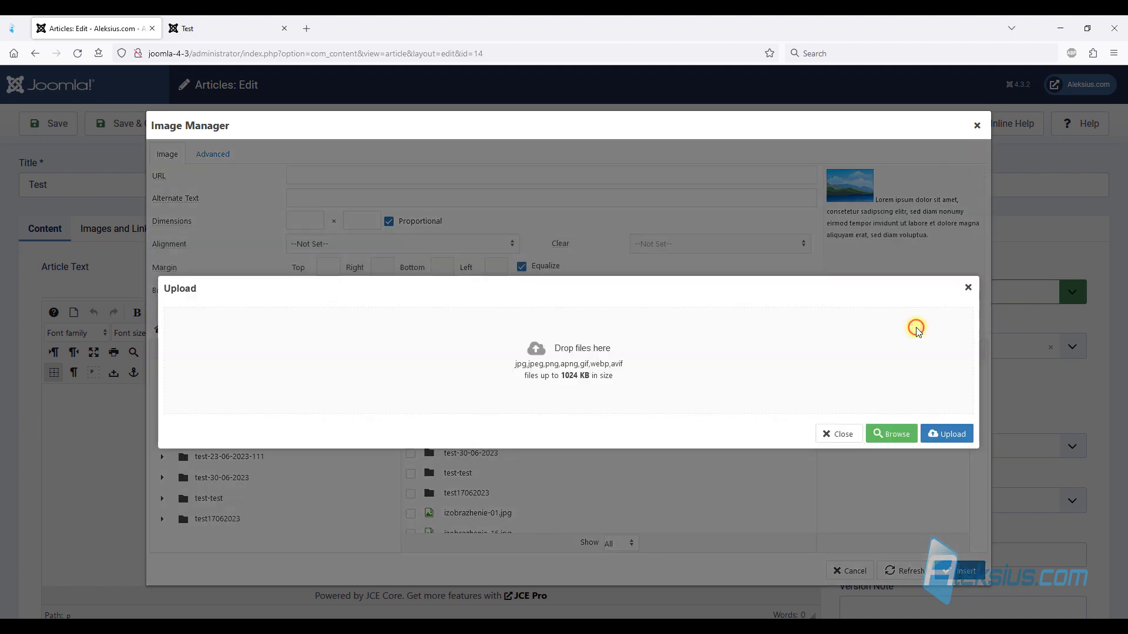
pyautogui.click(901, 437)
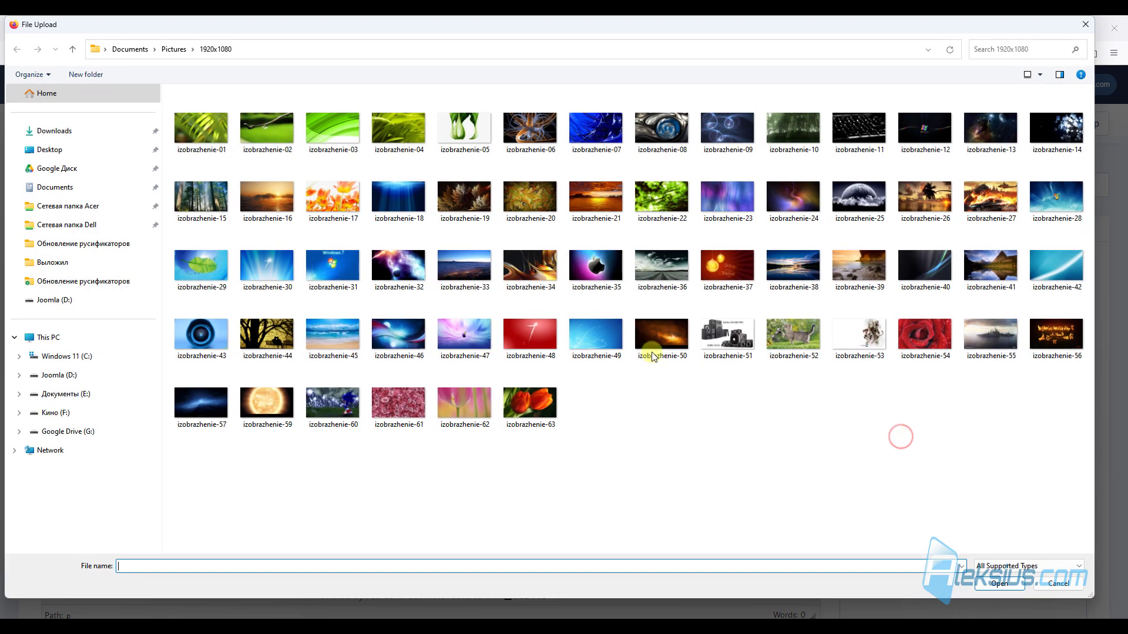
pyautogui.click(596, 333)
pyautogui.click(650, 263)
pyautogui.keyDown('ctrl'); pyautogui.click(728, 202); pyautogui.keyUp('ctrl')
pyautogui.keyDown('ctrl'); pyautogui.click(793, 133); pyautogui.keyUp('ctrl')
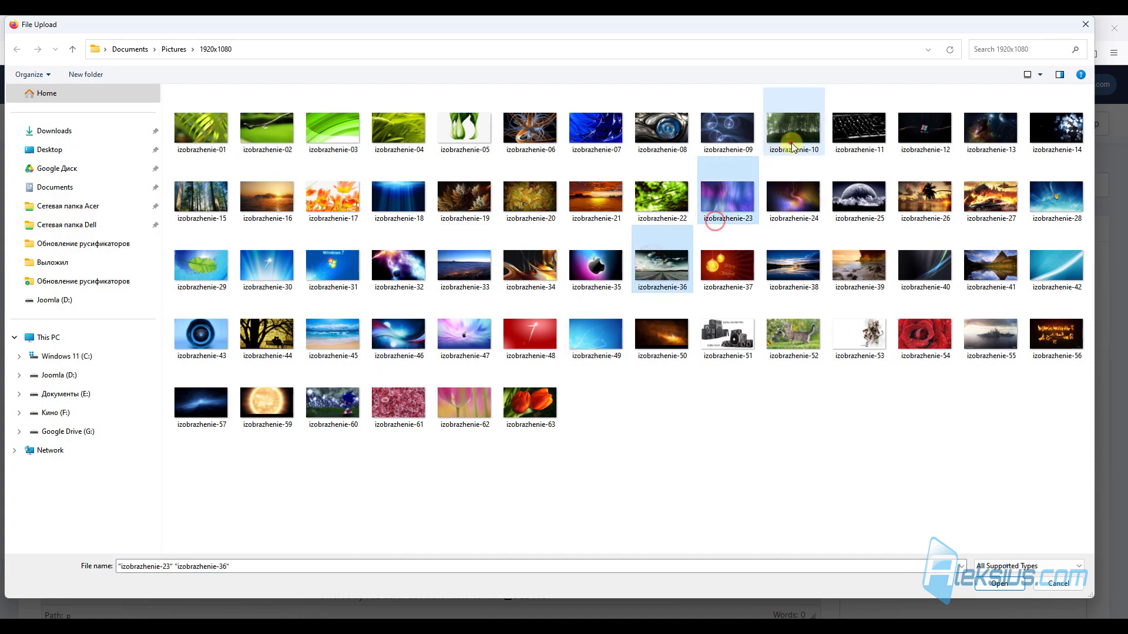
pyautogui.keyDown('ctrl'); pyautogui.click(872, 123); pyautogui.keyUp('ctrl')
pyautogui.click(1016, 588)
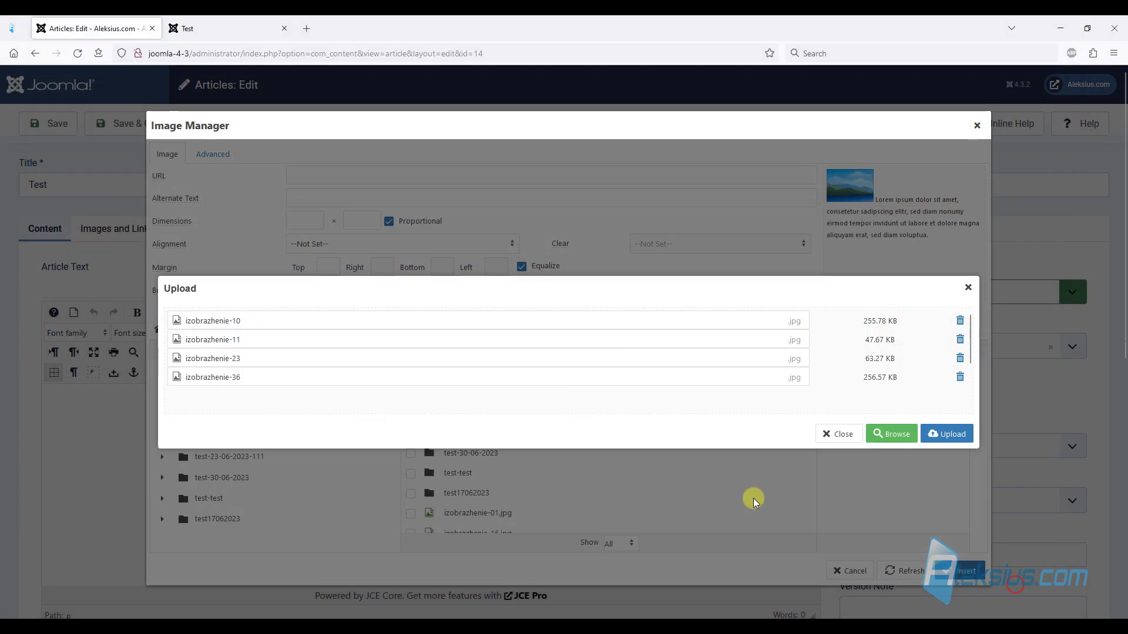
pyautogui.click(947, 434)
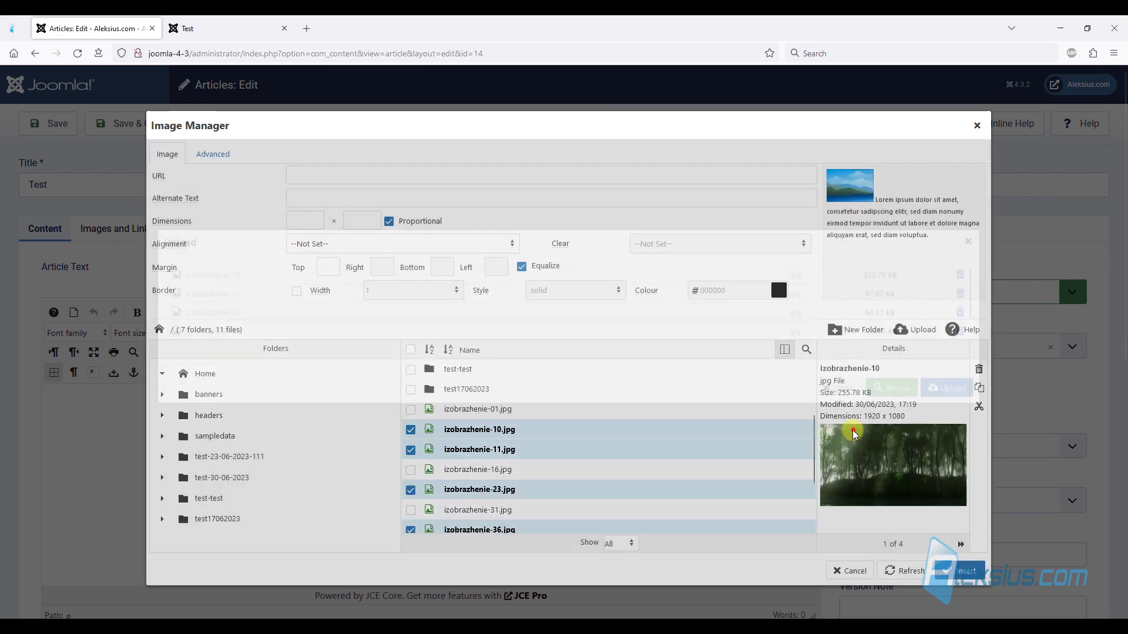
# - Deselect the four uploaded images and insert izobrazhenie-16.jpg into the article text
pyautogui.scroll(-1, 529, 445)
pyautogui.click(410, 389)
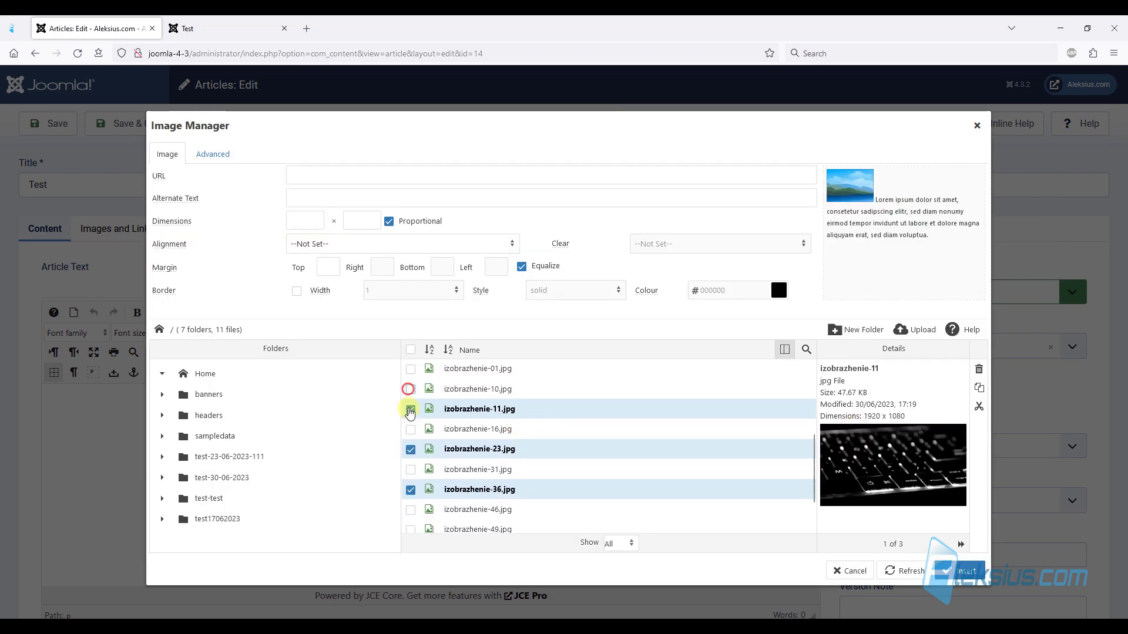
pyautogui.click(410, 409)
pyautogui.click(410, 450)
pyautogui.click(410, 489)
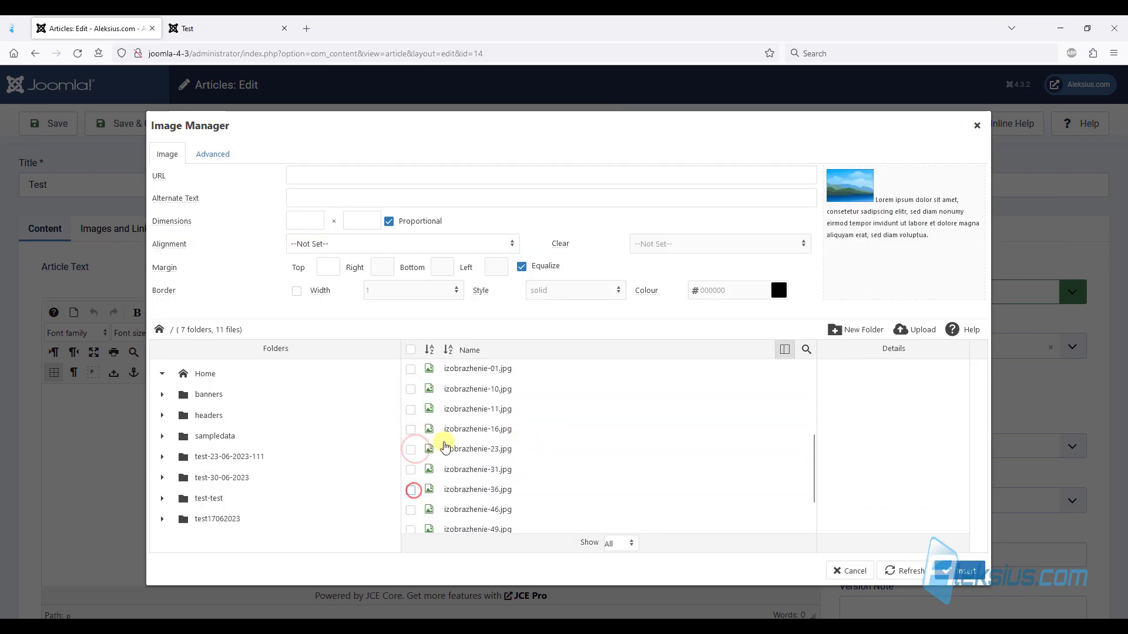
pyautogui.click(487, 430)
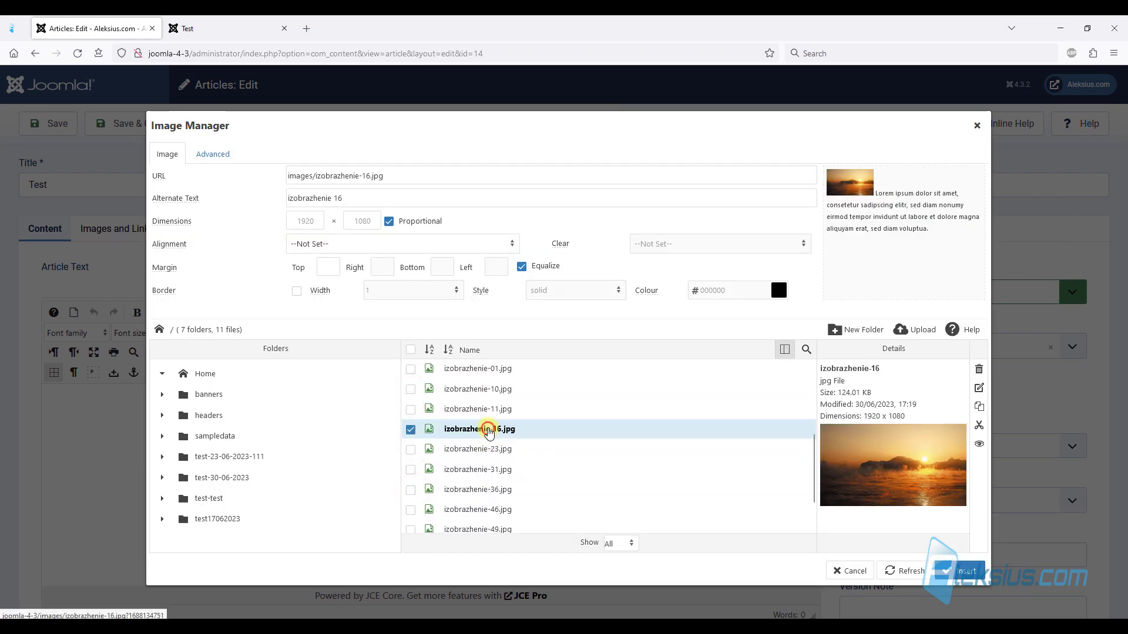
pyautogui.click(963, 571)
pyautogui.click(335, 434)
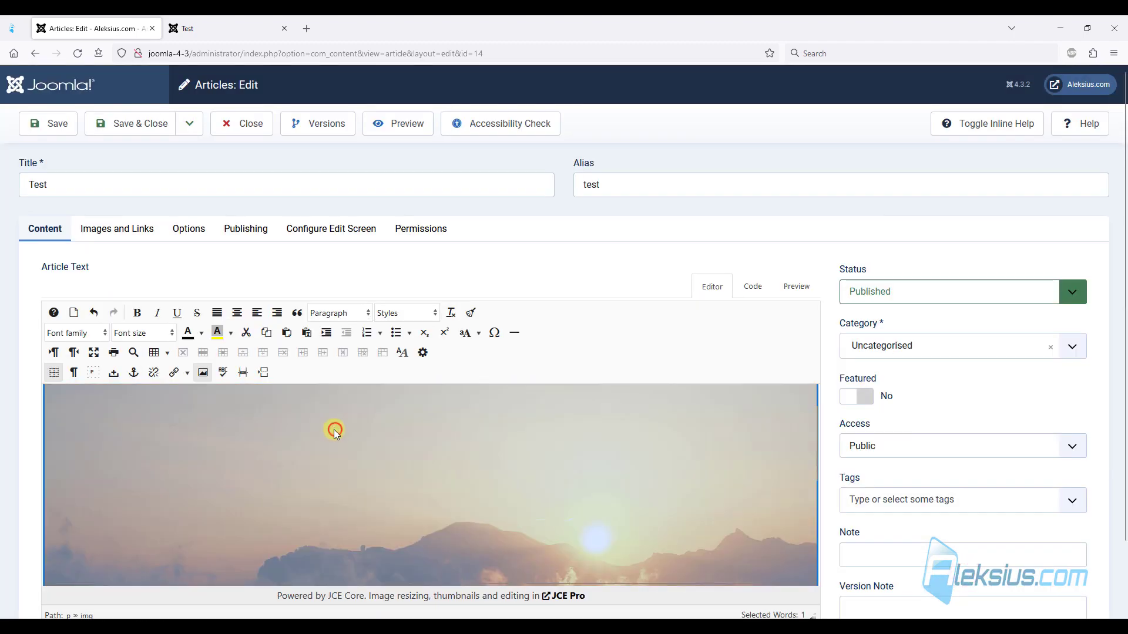
# - Save the Test article and reload its page on the site to check the inserted image
pyautogui.click(77, 131)
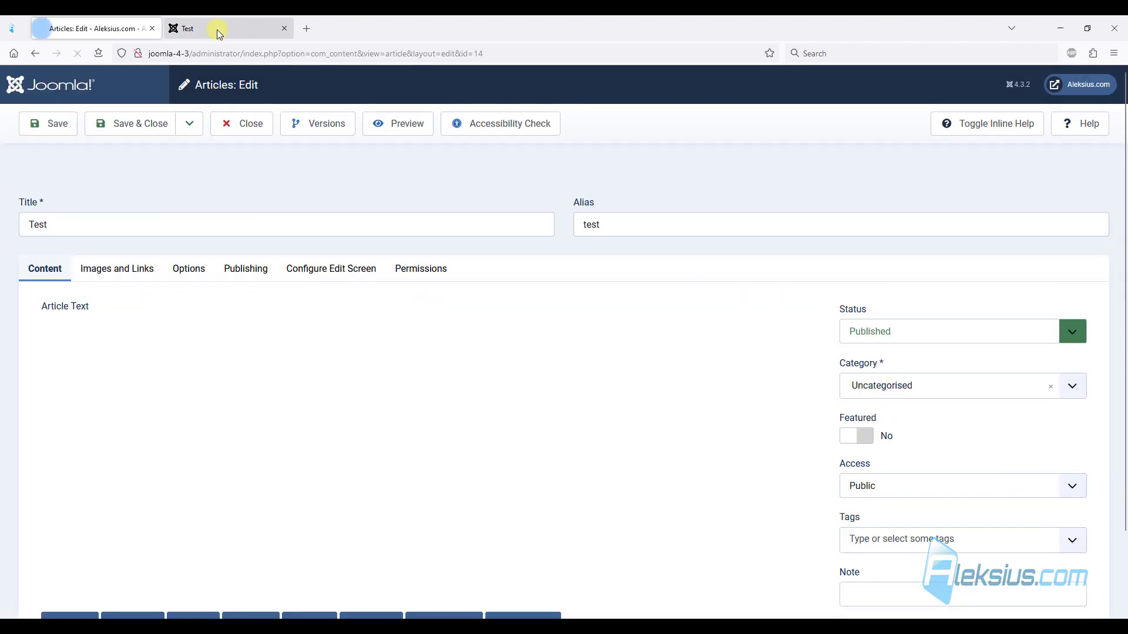
pyautogui.click(216, 35)
pyautogui.press('F5')
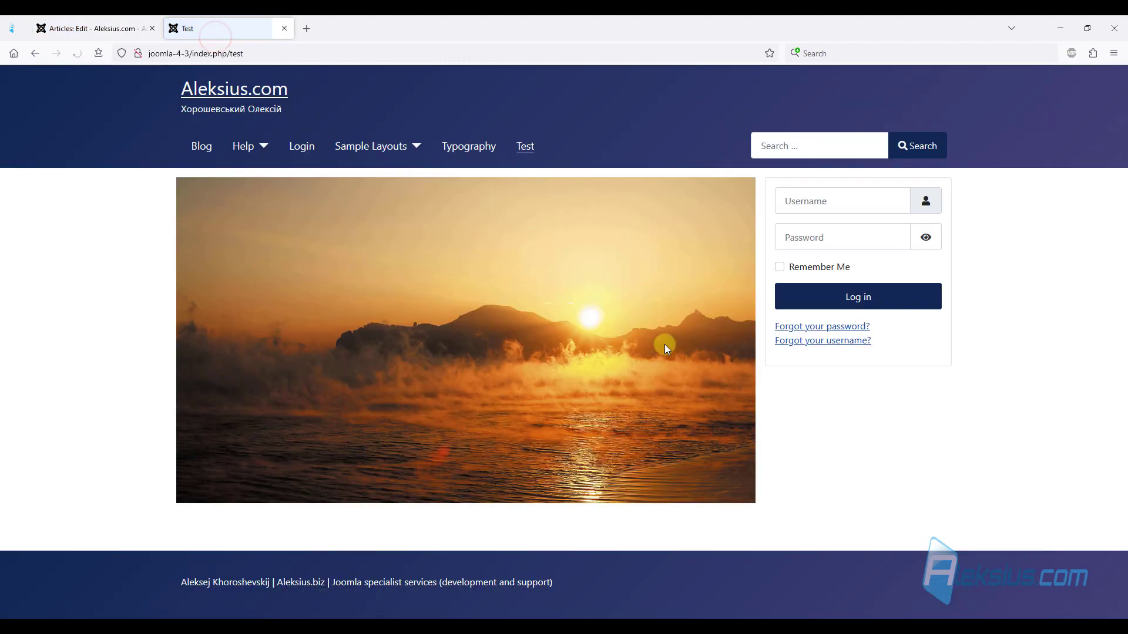
# - Resize the article's sunset image proportionally to 600 × 338 pixels and update it
pyautogui.click(89, 29)
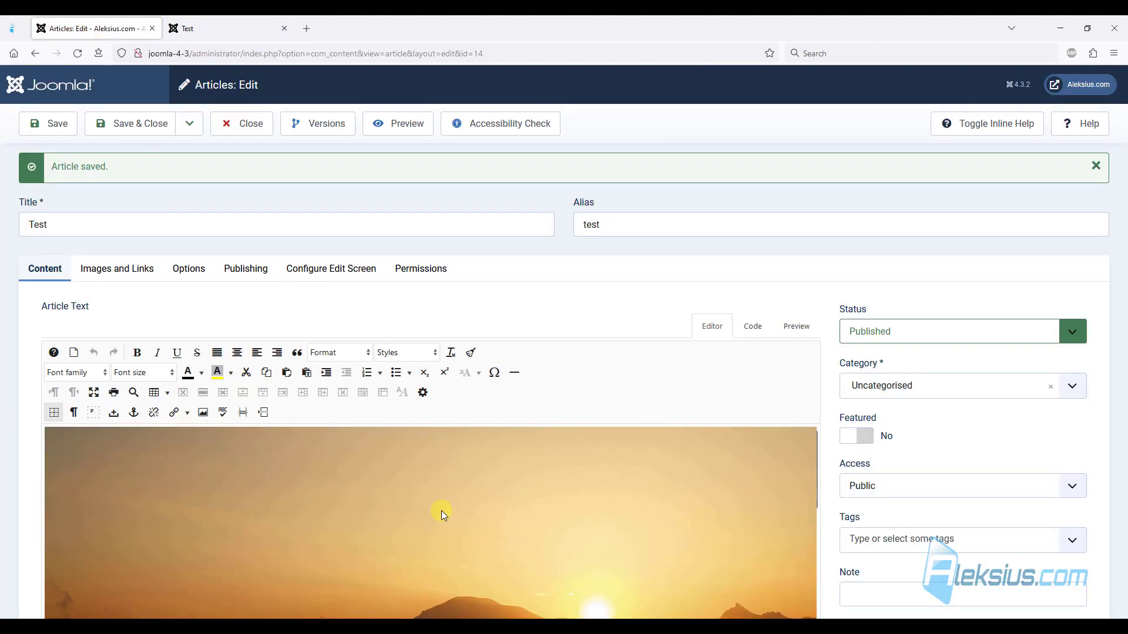
pyautogui.click(232, 481)
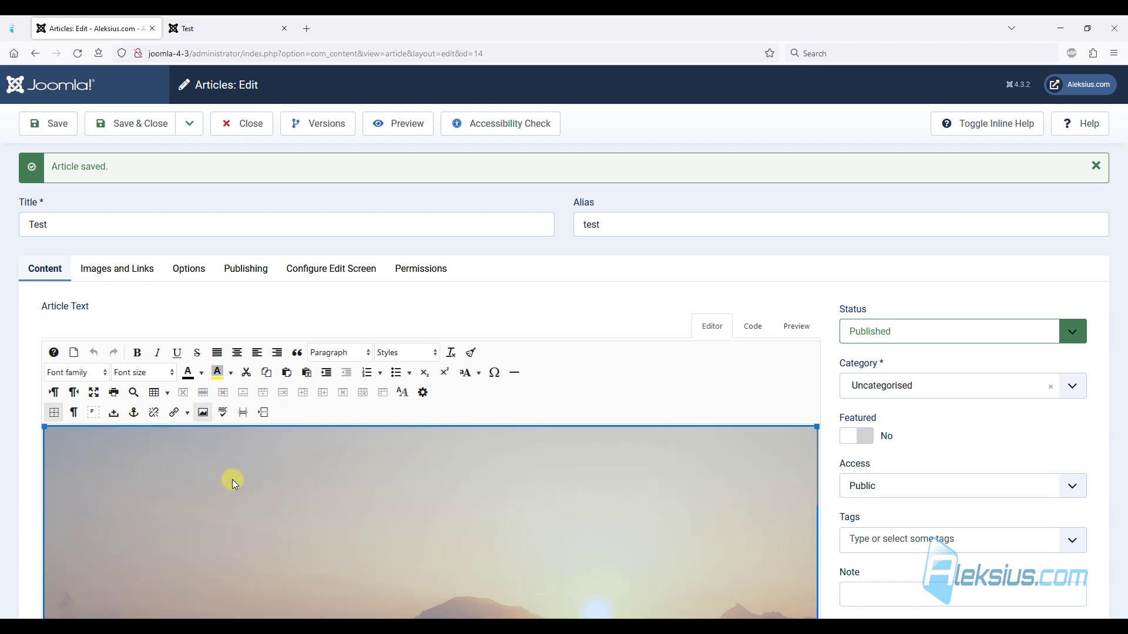
pyautogui.scroll(-2, 235, 364)
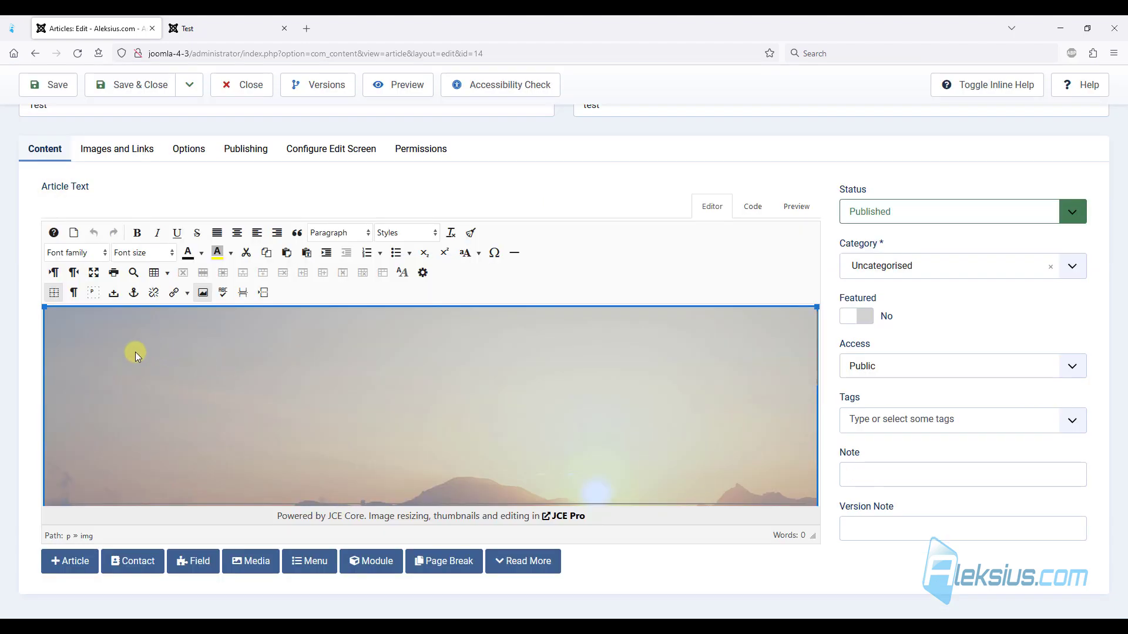
pyautogui.click(204, 293)
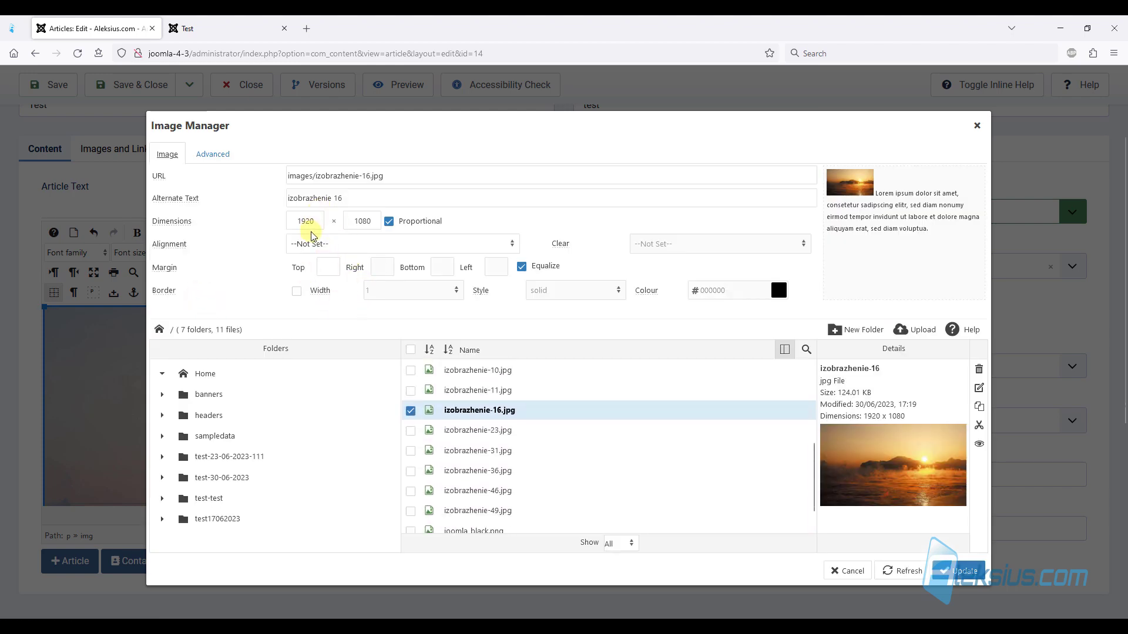
pyautogui.doubleClick(320, 219)
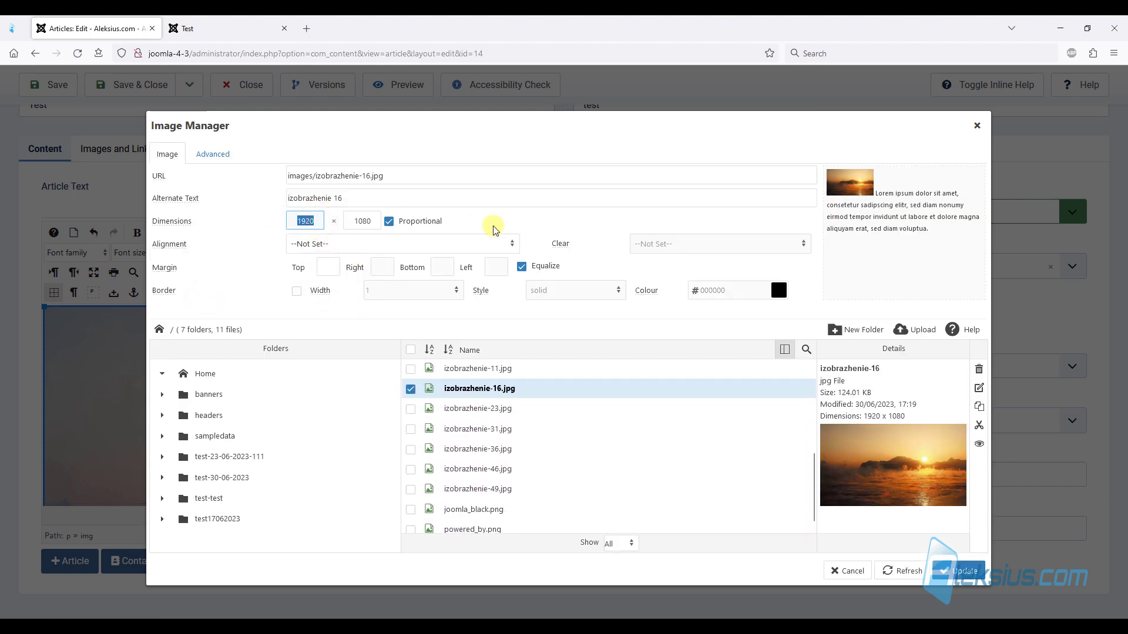
pyautogui.write('600')
pyautogui.click(362, 221)
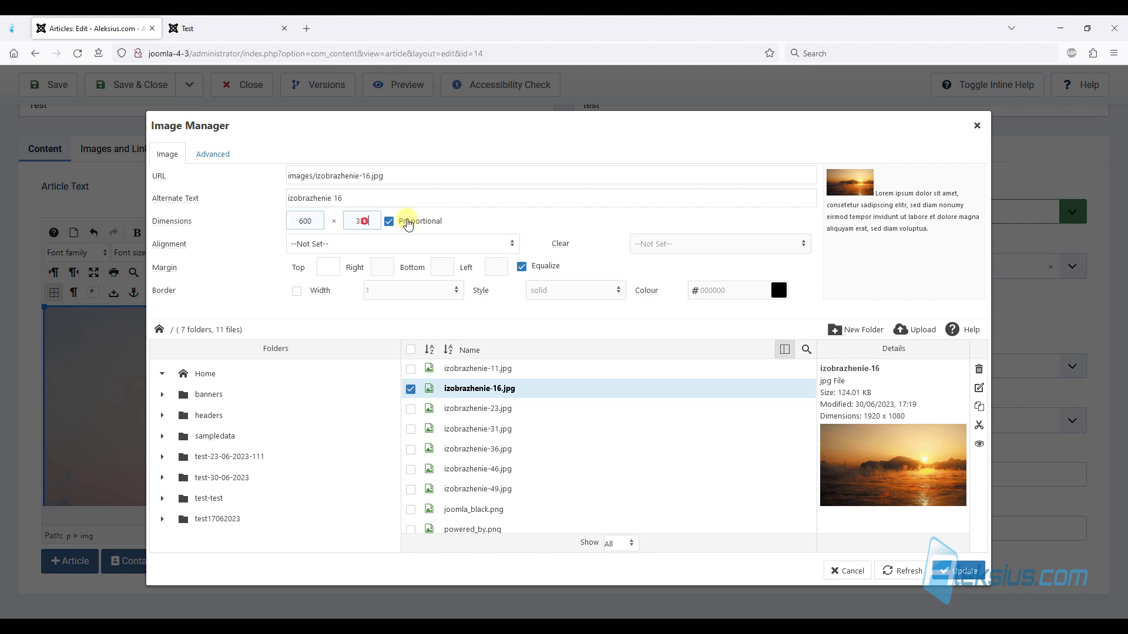
pyautogui.click(971, 575)
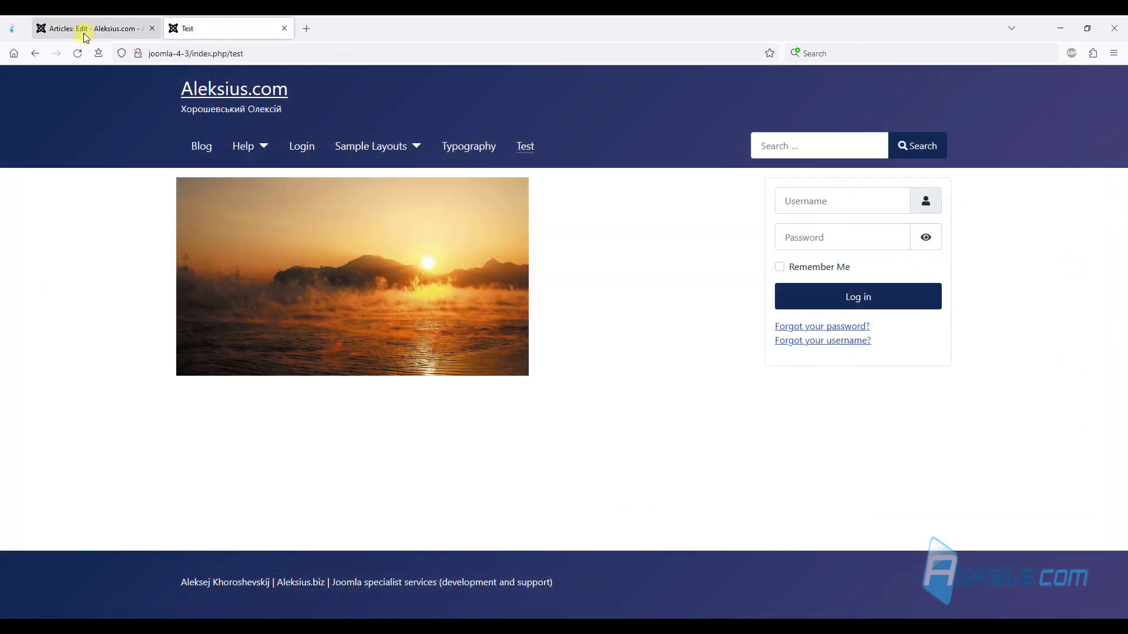
# - Return to the Test article's editor, set the sunset image's alignment to Centre and update it
pyautogui.click(84, 33)
pyautogui.click(230, 464)
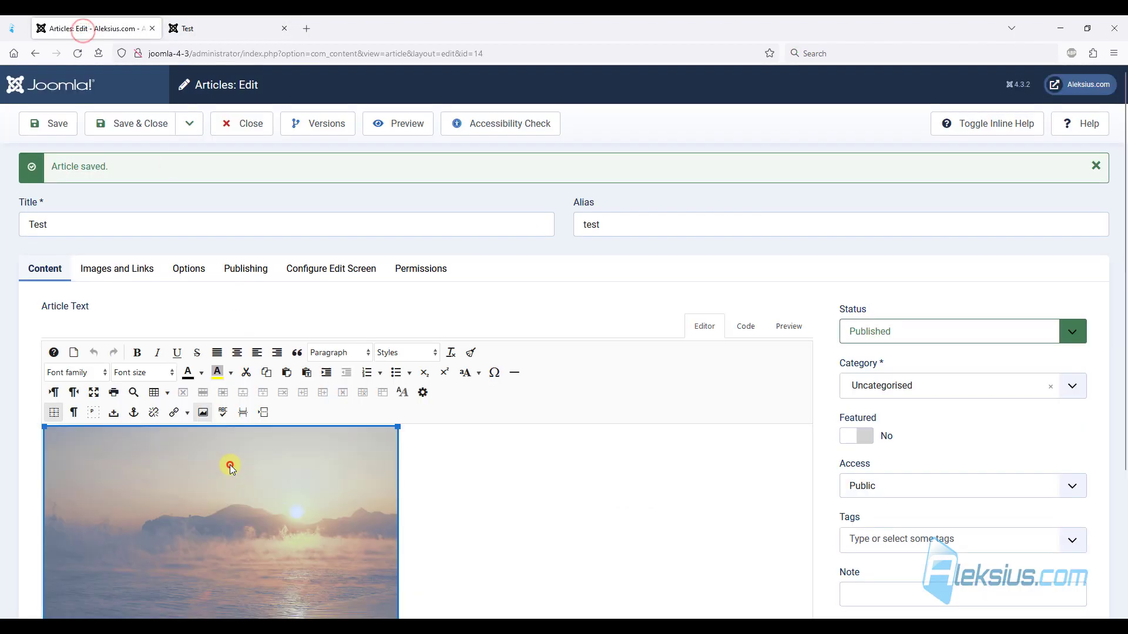
pyautogui.click(202, 413)
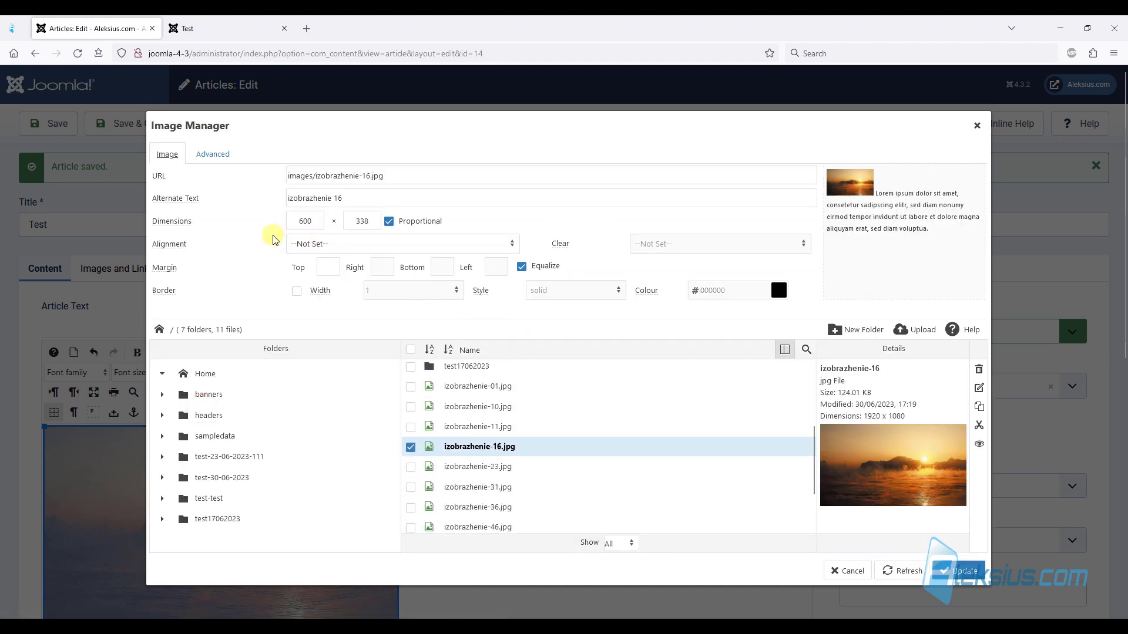
pyautogui.click(383, 244)
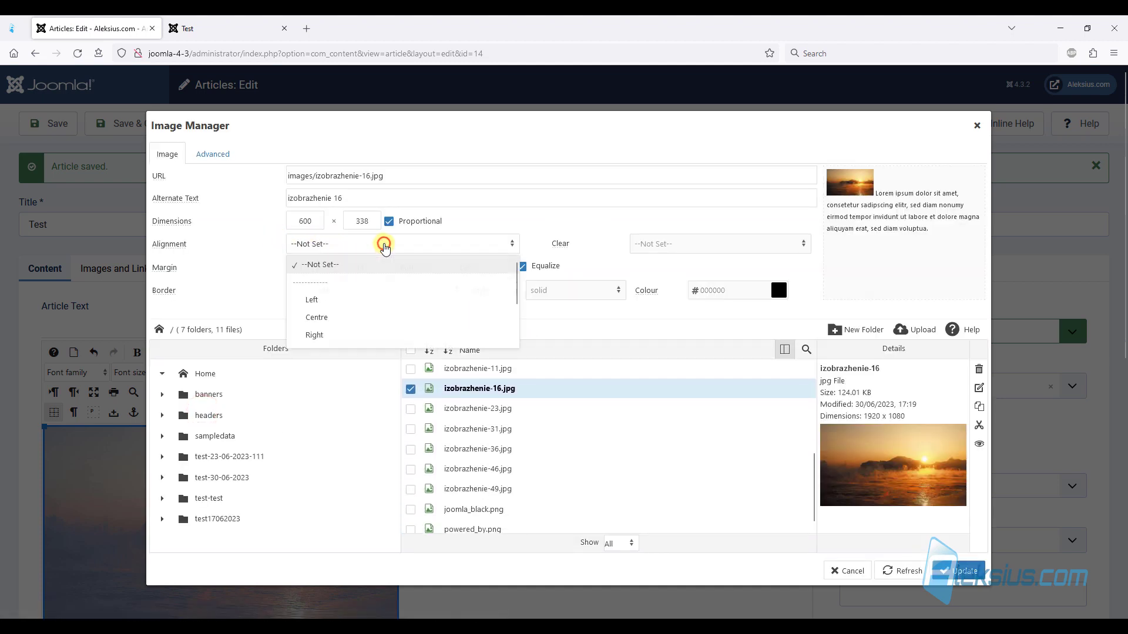
pyautogui.click(390, 317)
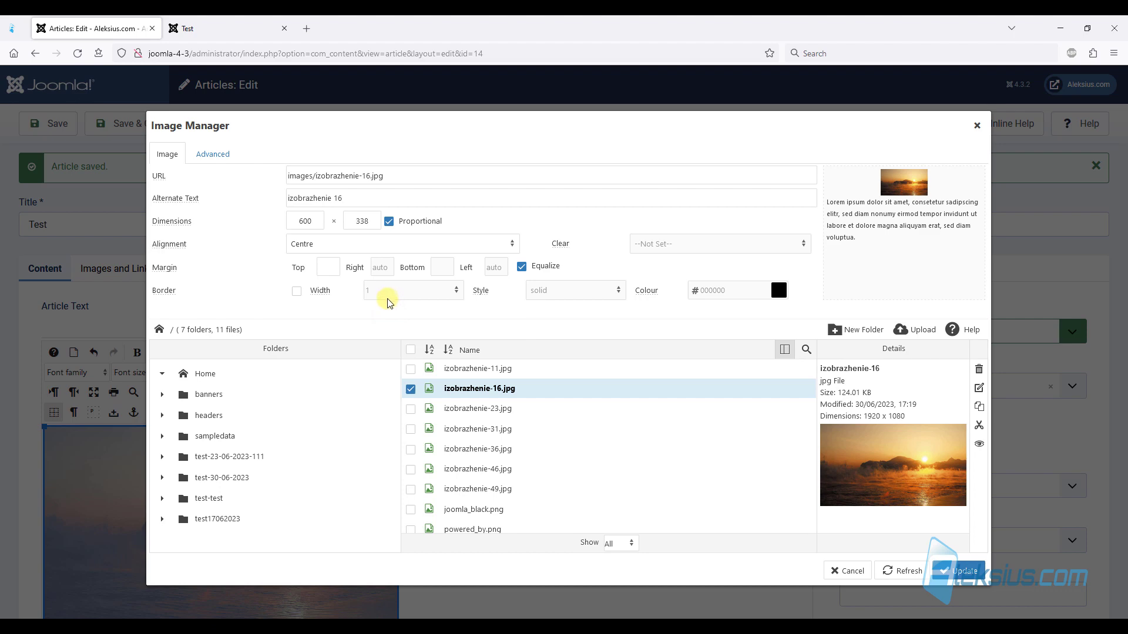
pyautogui.click(959, 571)
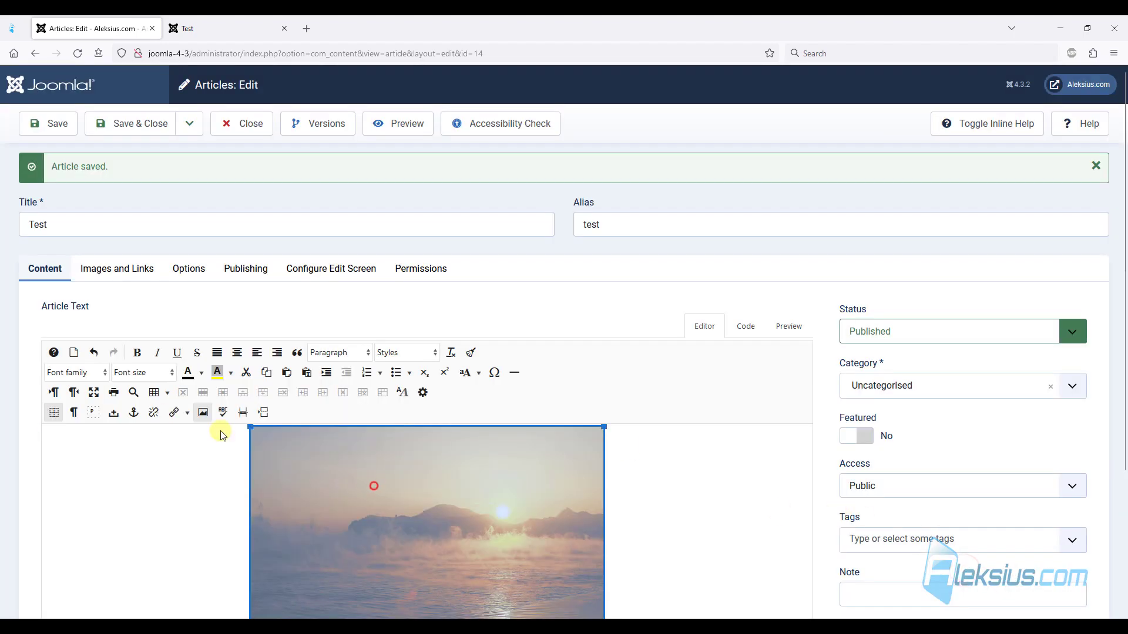
# - Add a border to the sunset image with width 3, ridge style and colour #cc66ff, and update it
pyautogui.click(203, 411)
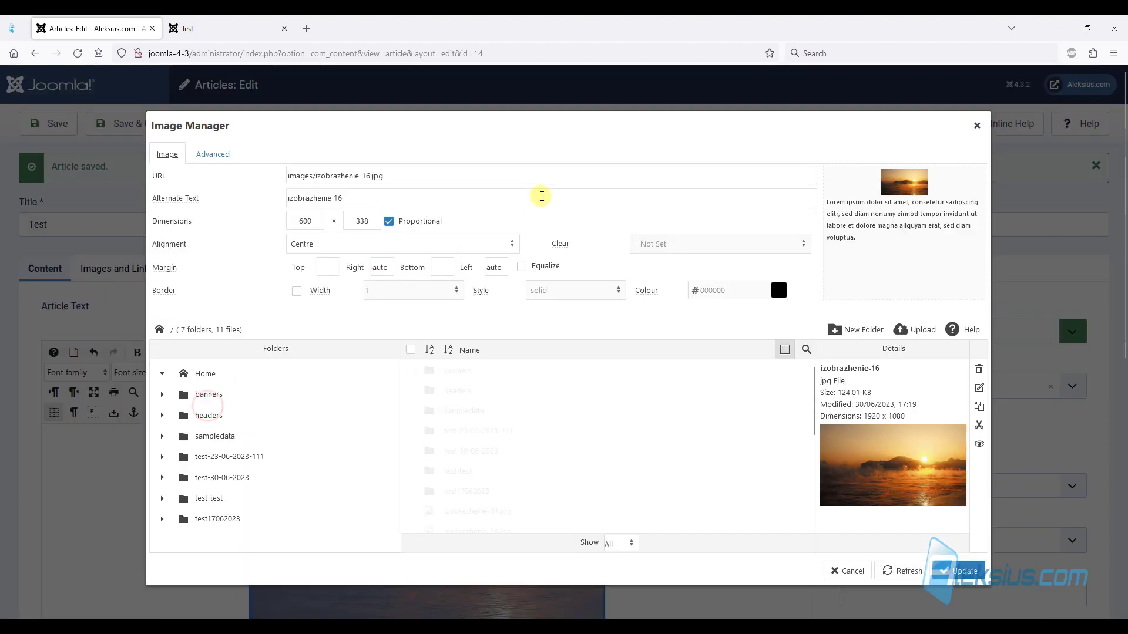
pyautogui.click(296, 291)
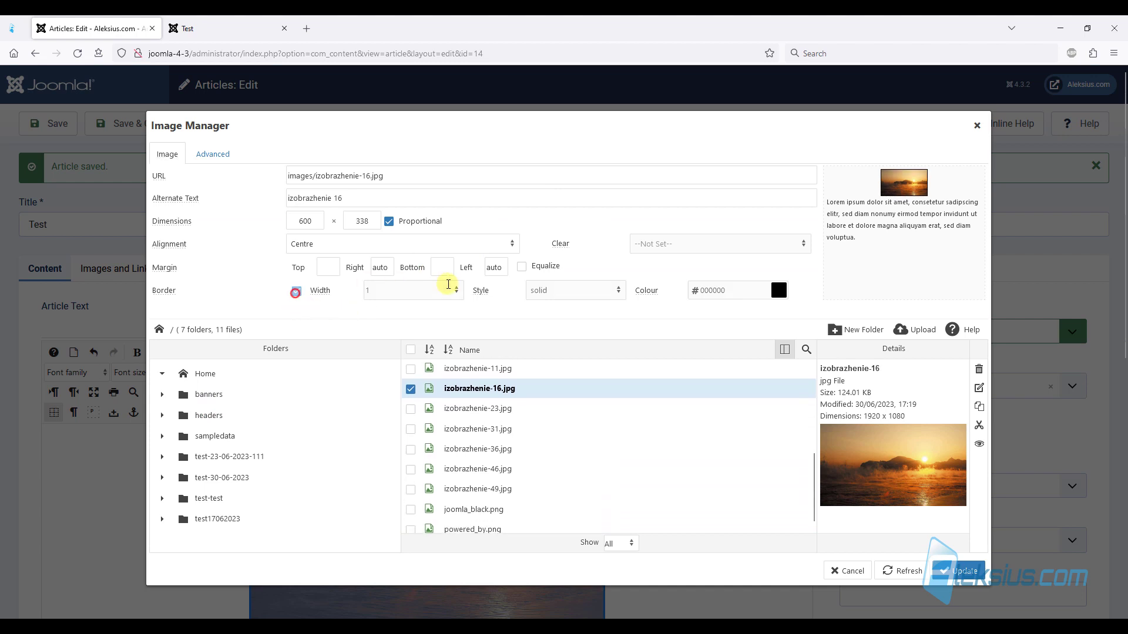
pyautogui.doubleClick(434, 291)
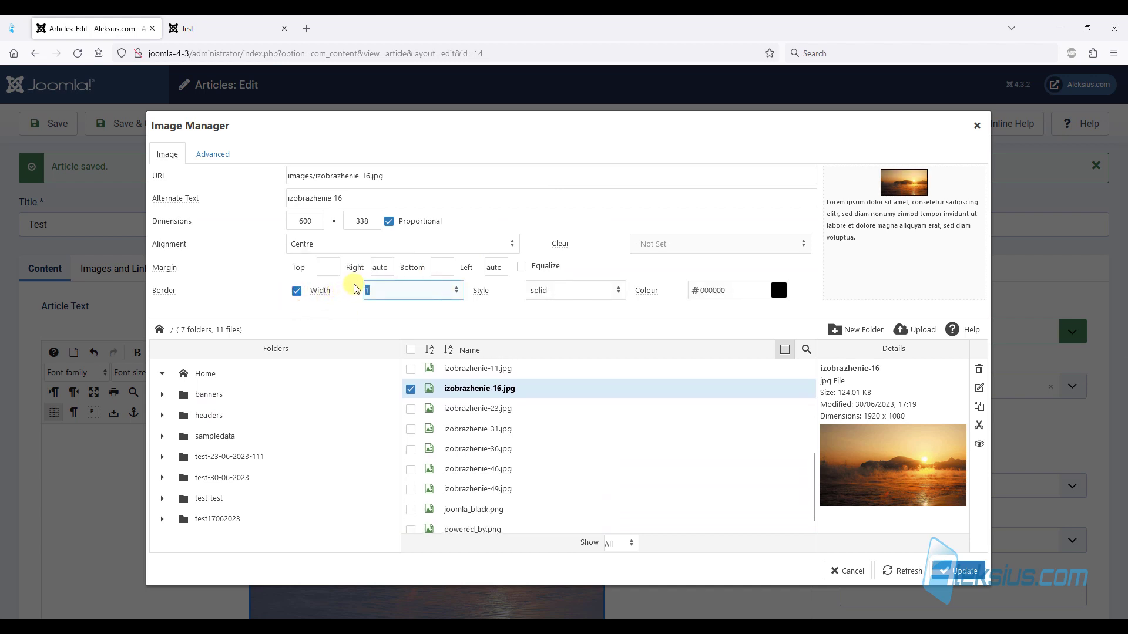
pyautogui.write('3')
pyautogui.click(591, 290)
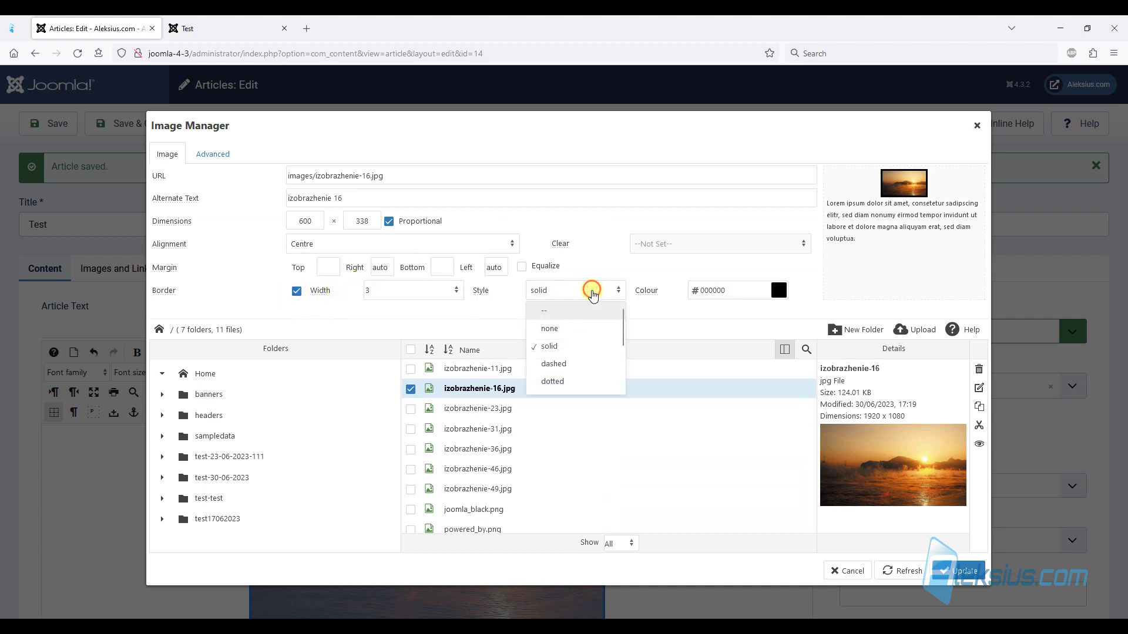
pyautogui.scroll(-3, 579, 369)
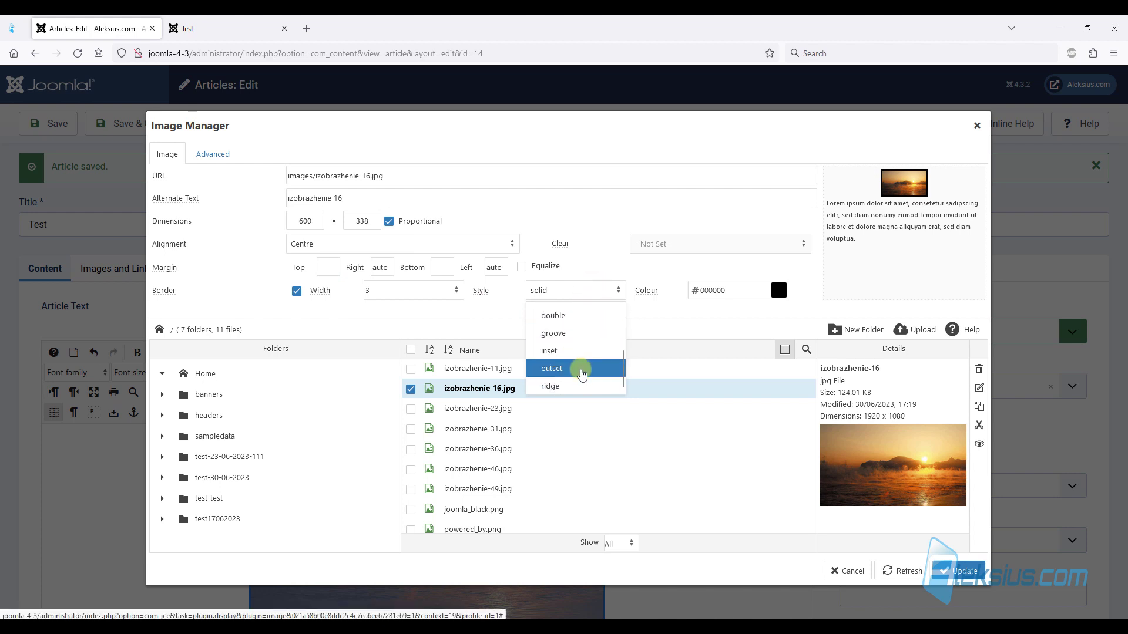
pyautogui.click(581, 385)
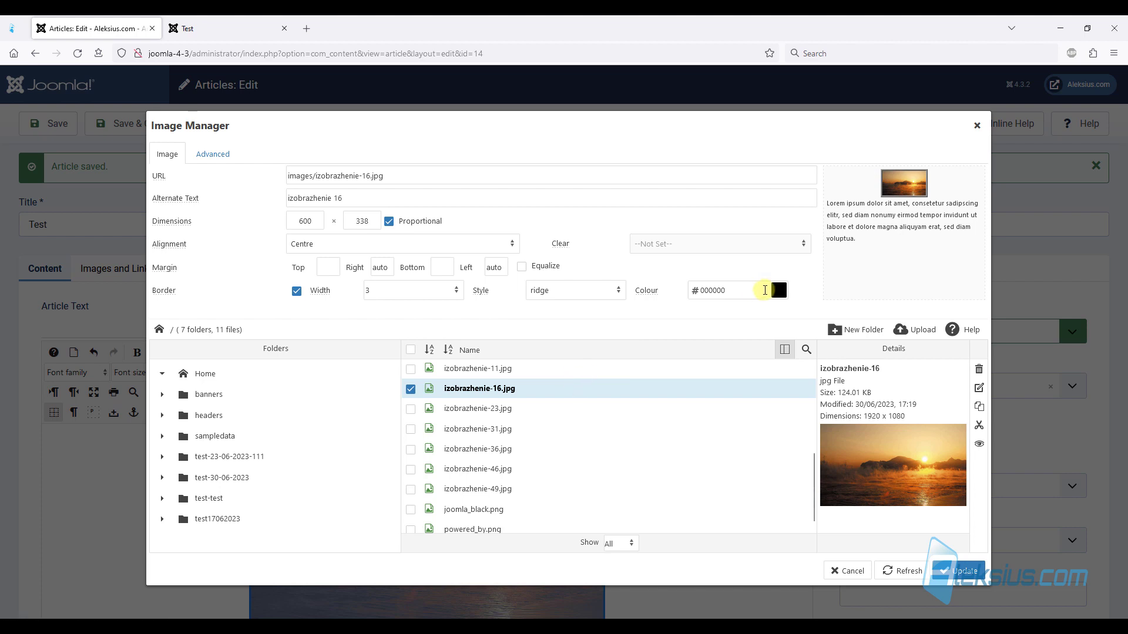
pyautogui.click(779, 288)
pyautogui.click(849, 172)
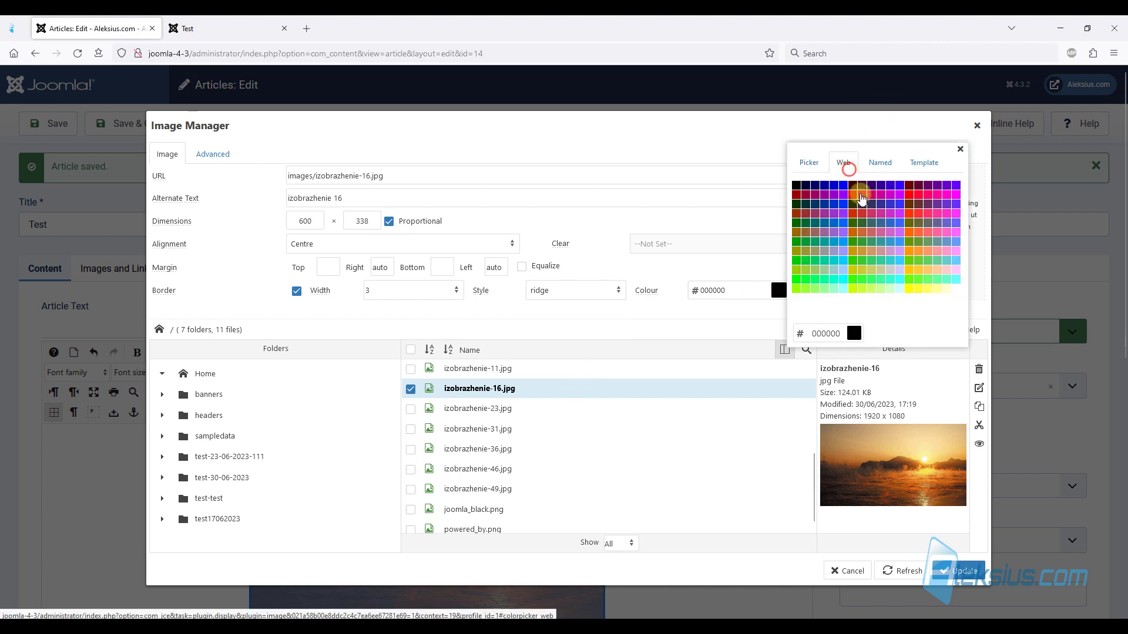
pyautogui.click(902, 237)
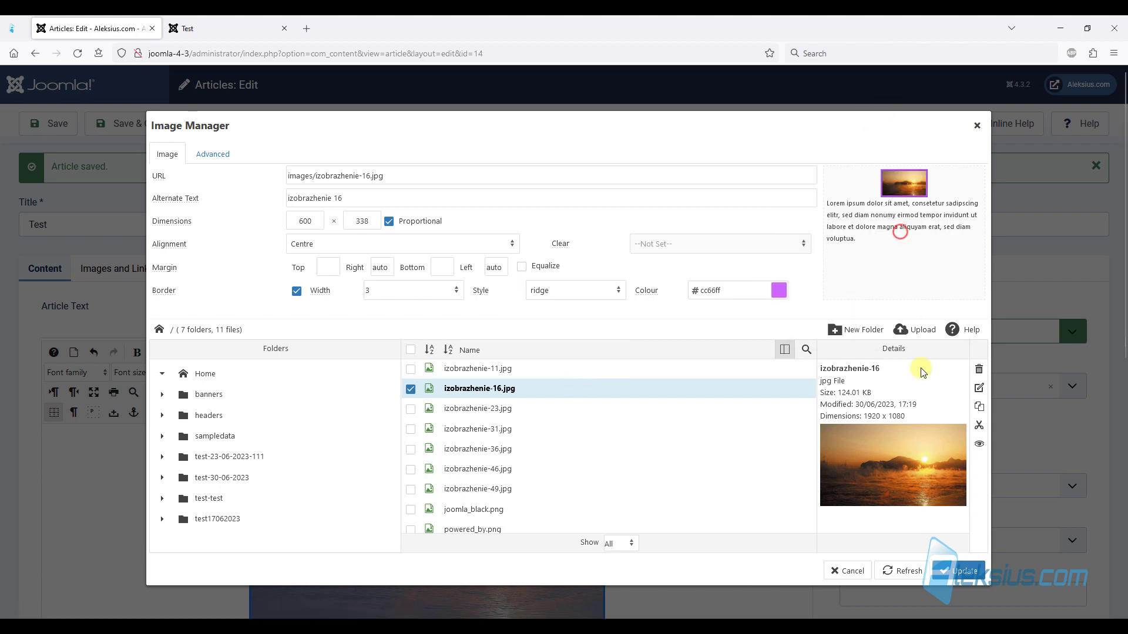
pyautogui.click(957, 570)
# - Save the article, check the centred, bordered image on the site's Test page and return to the editor
pyautogui.click(61, 119)
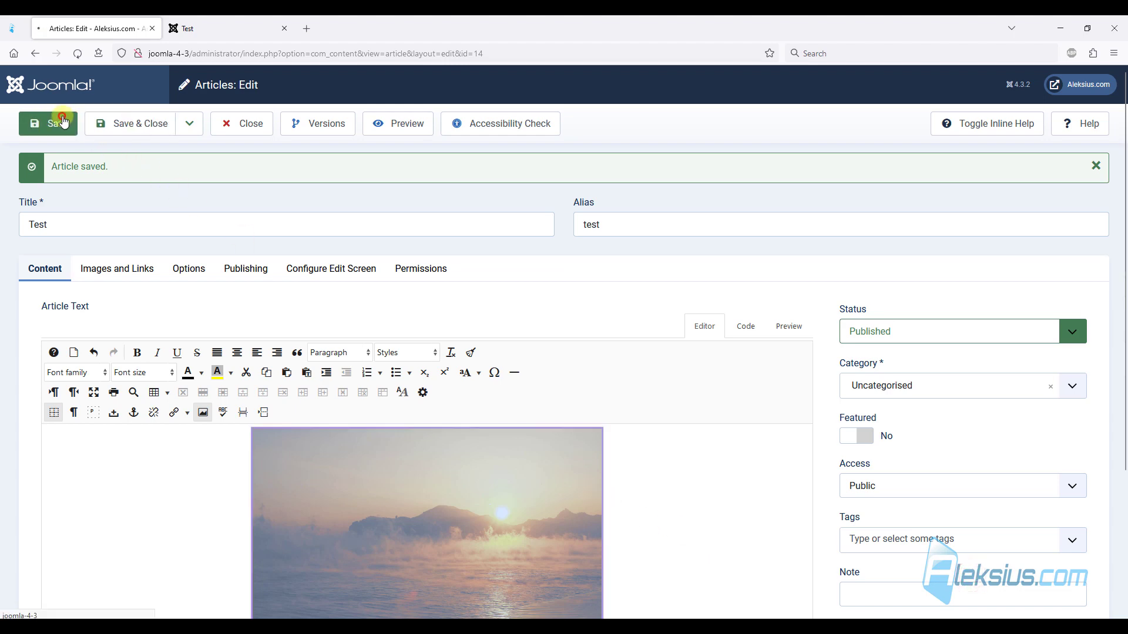
pyautogui.click(223, 23)
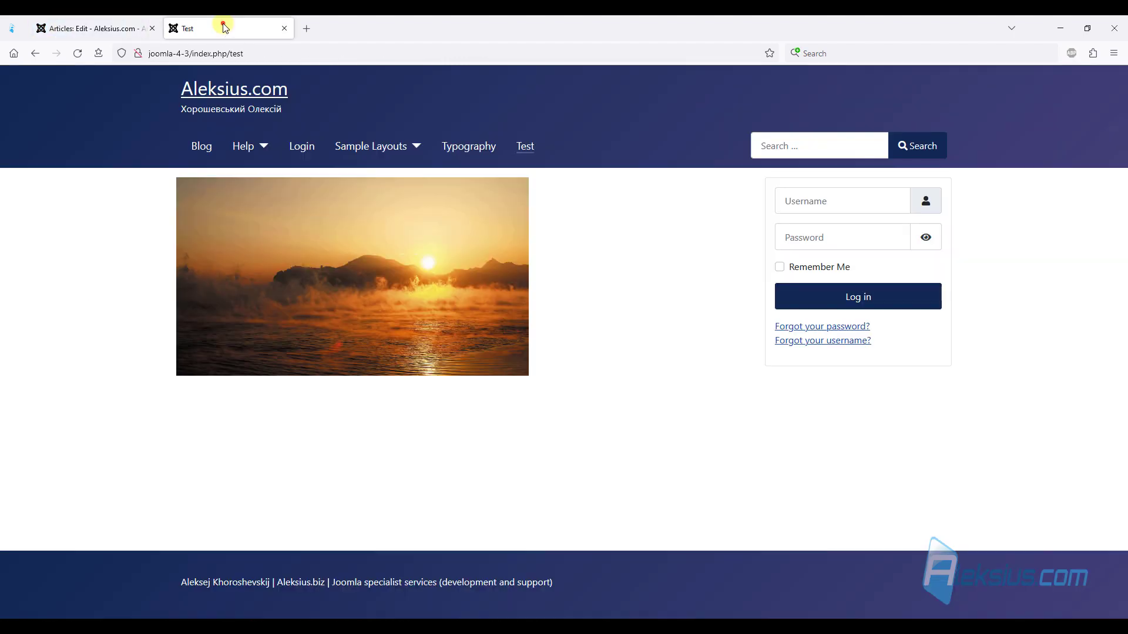
pyautogui.click(108, 24)
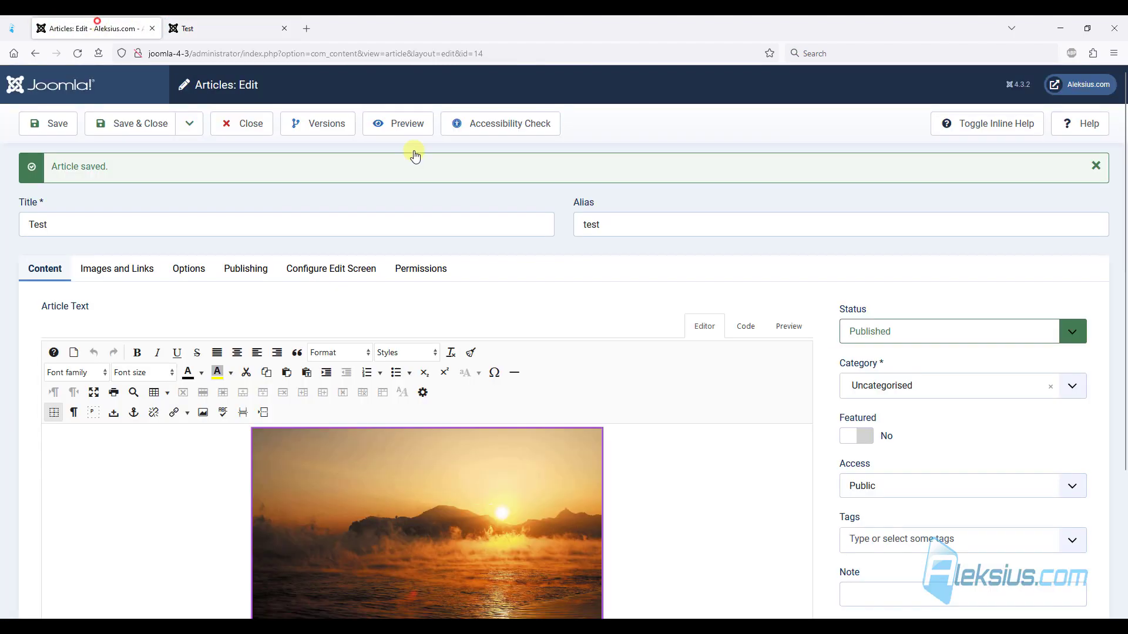
# - Set the sunset image's Title attribute to TitleTitleTitle in the Image Manager's advanced properties
pyautogui.scroll(-3, 522, 416)
pyautogui.click(464, 355)
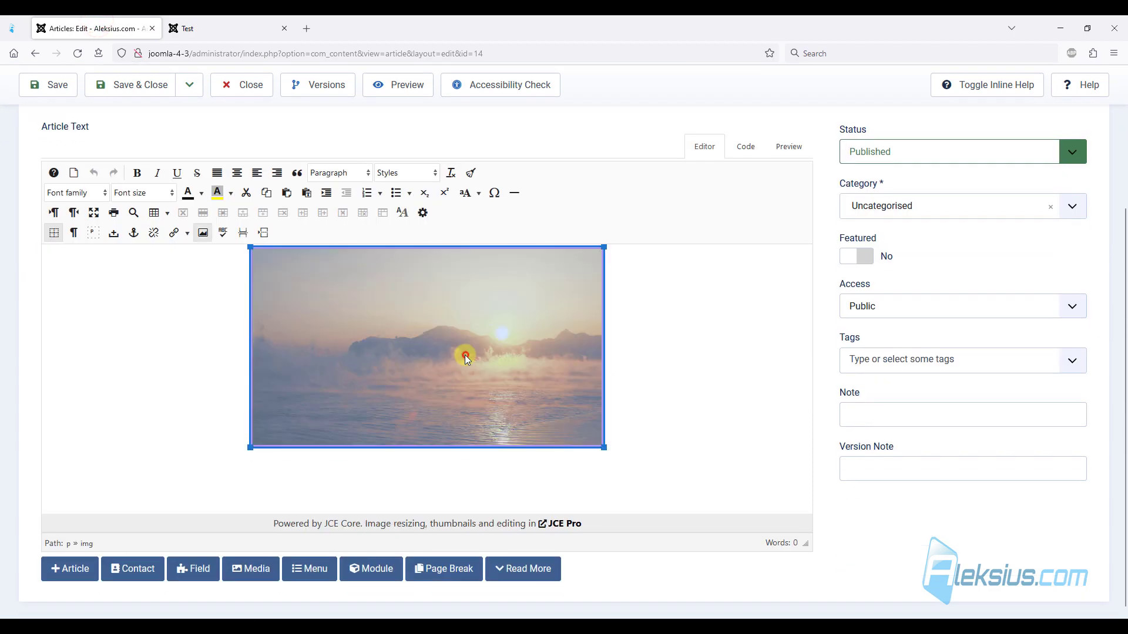
pyautogui.click(203, 234)
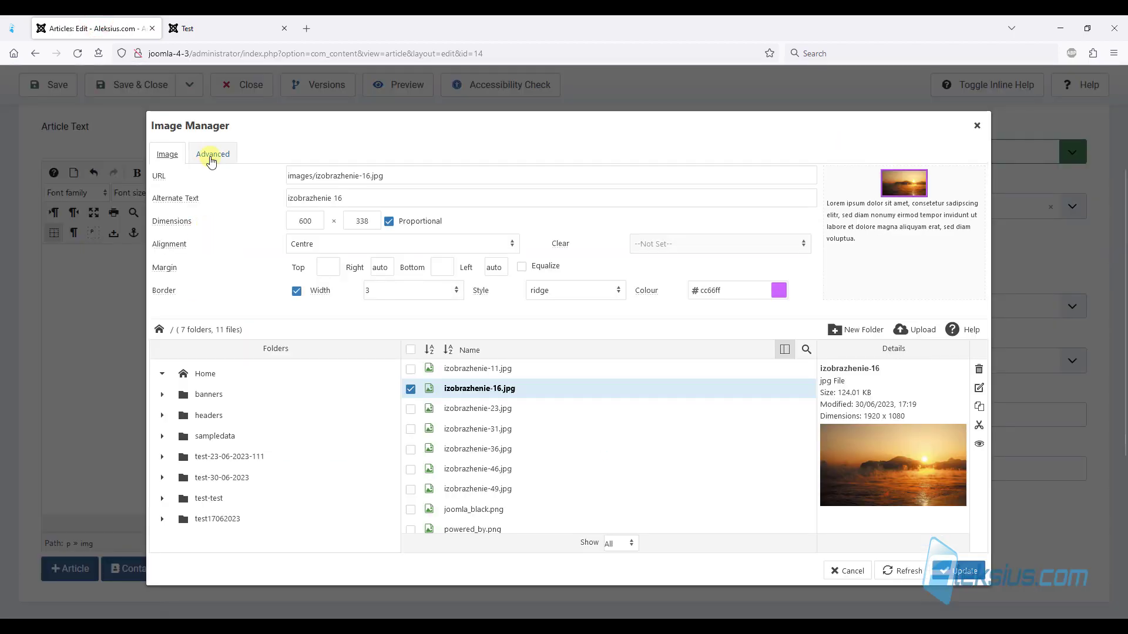
pyautogui.click(212, 155)
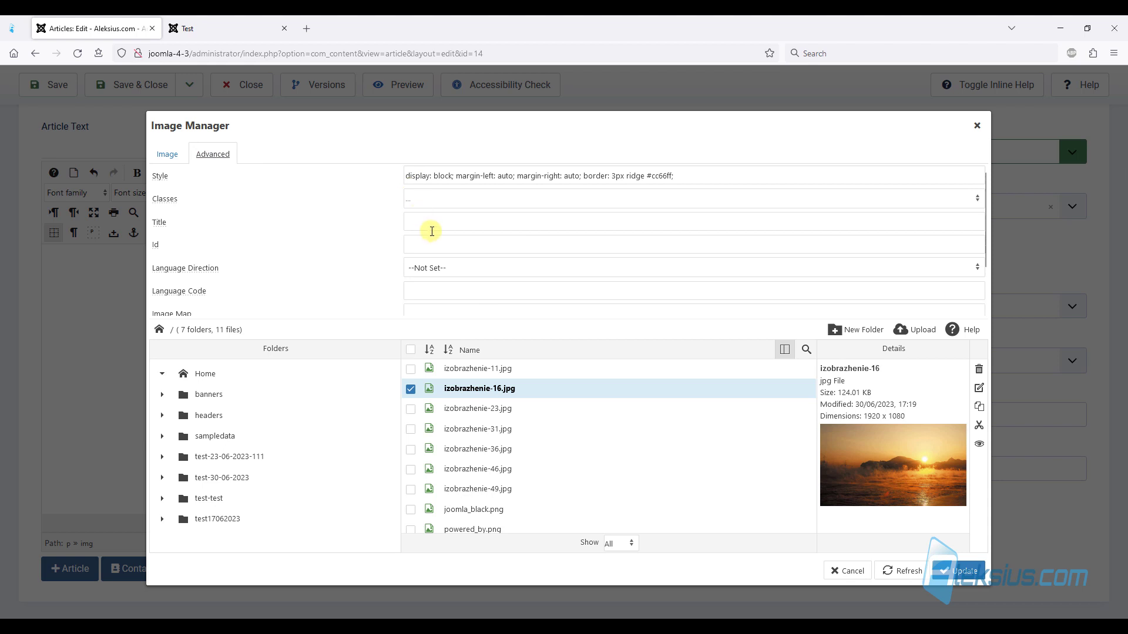
pyautogui.doubleClick(170, 222)
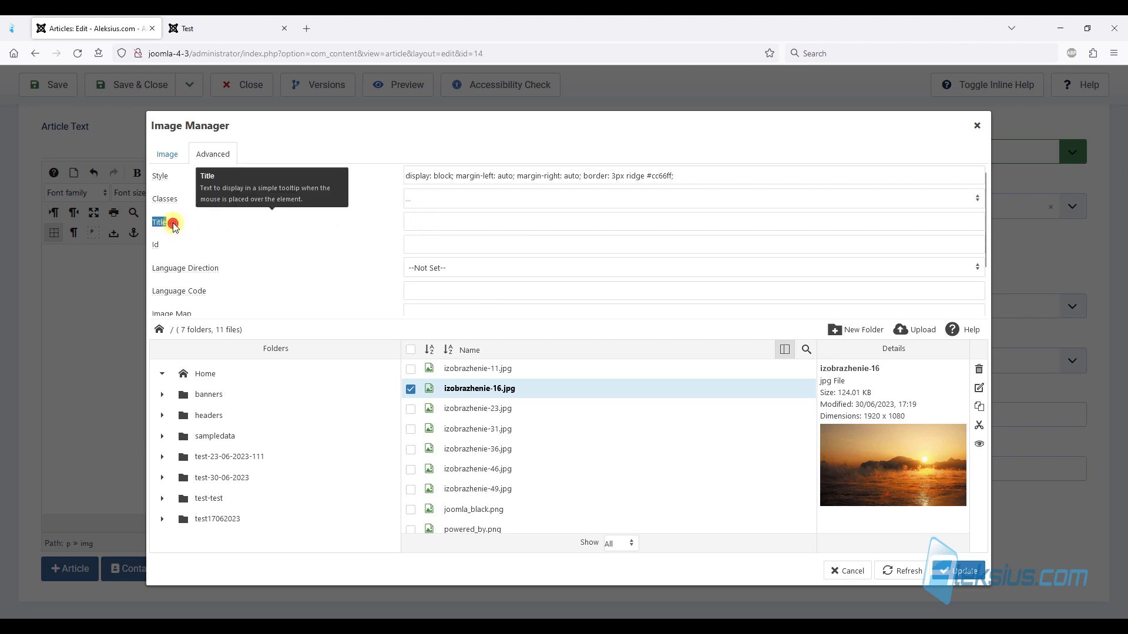
pyautogui.click(423, 223)
pyautogui.hotkey('ctrl', 'v')
pyautogui.hotkey('ctrl', 'v')
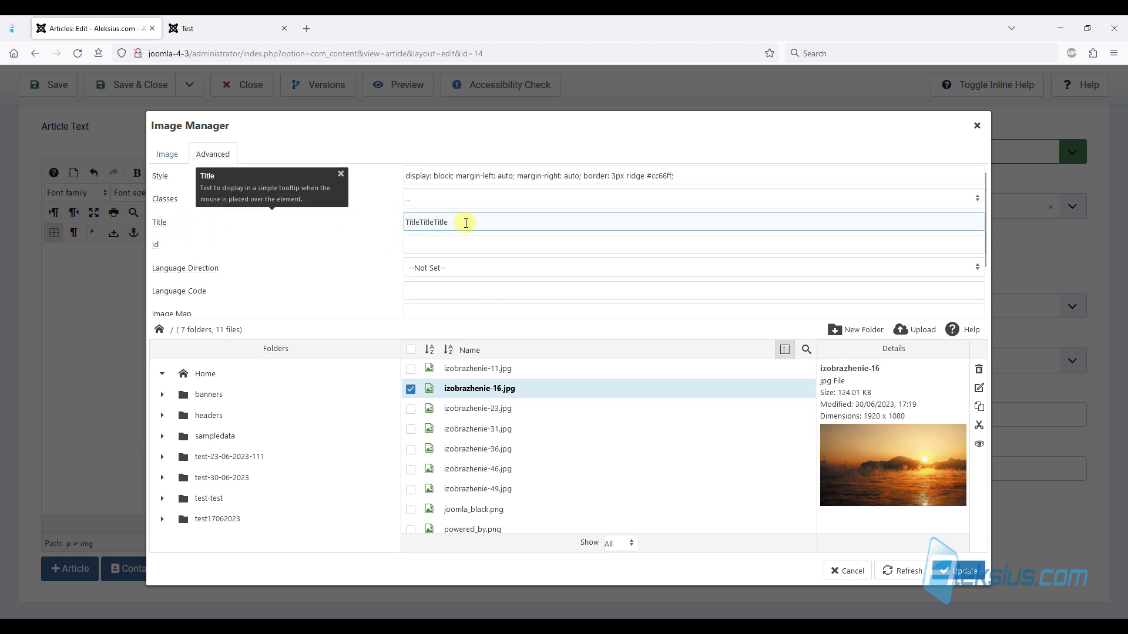
# - Replace the image's alternate text with the copied field label "Alternate Text" and update the image
pyautogui.scroll(1, 284, 259)
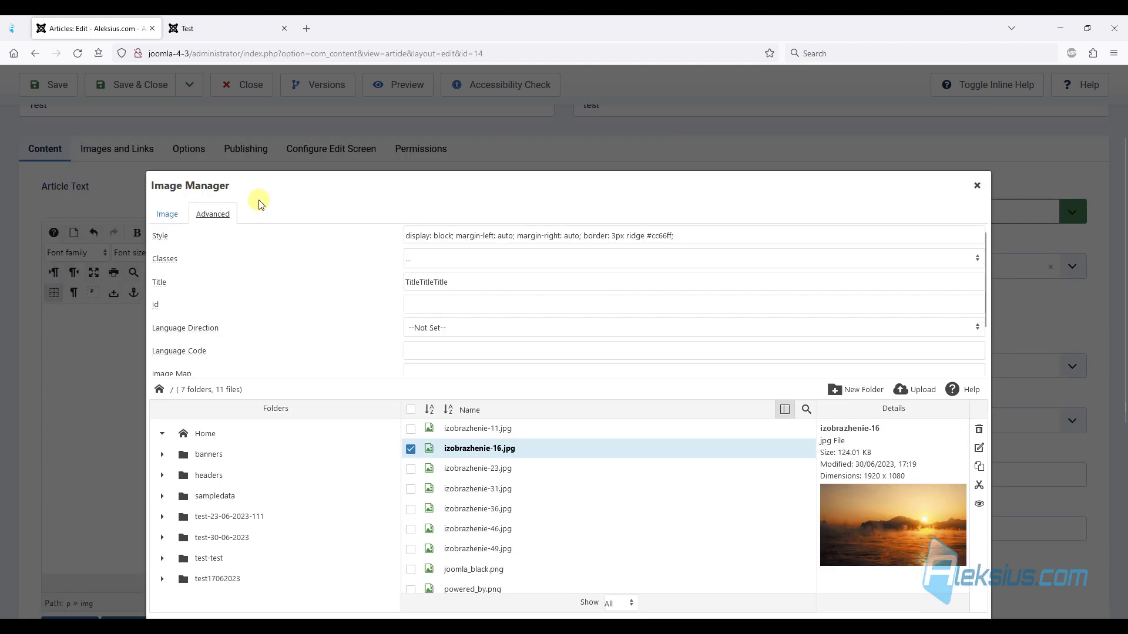
pyautogui.click(172, 216)
pyautogui.doubleClick(215, 258)
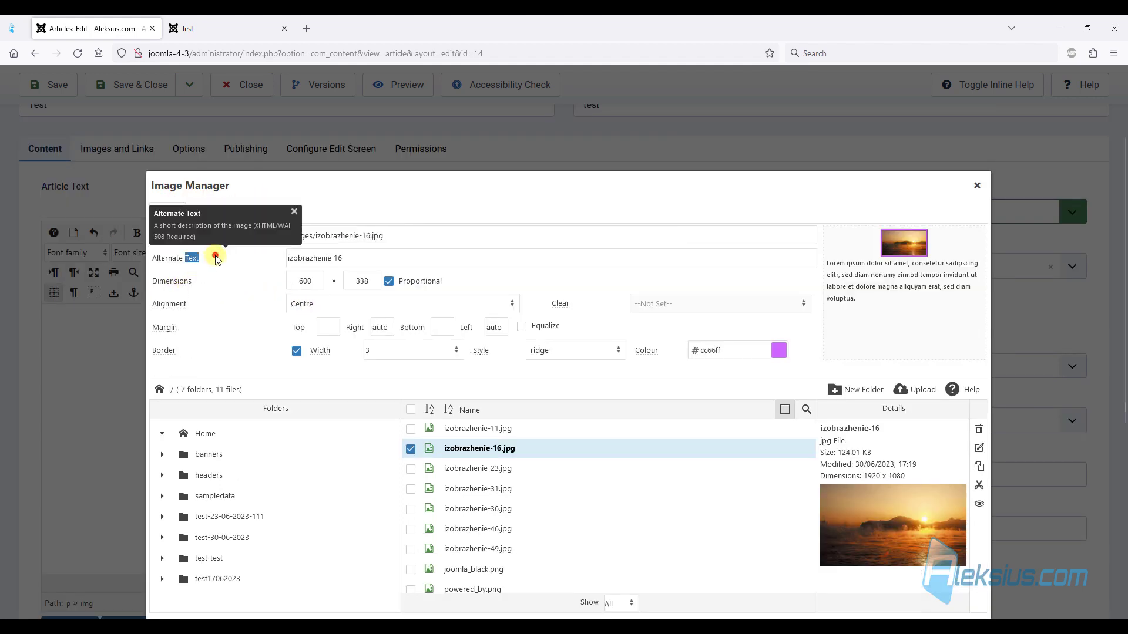
pyautogui.tripleClick(216, 258)
pyautogui.hotkey('ctrl', 'c')
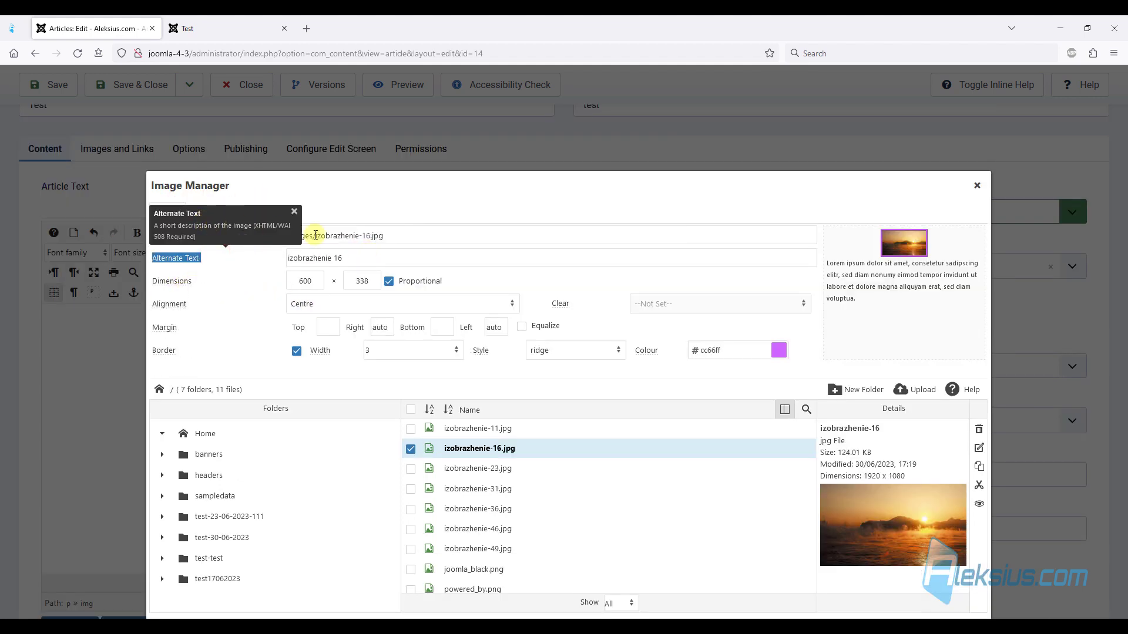
pyautogui.tripleClick(374, 254)
pyautogui.hotkey('ctrl', 'v')
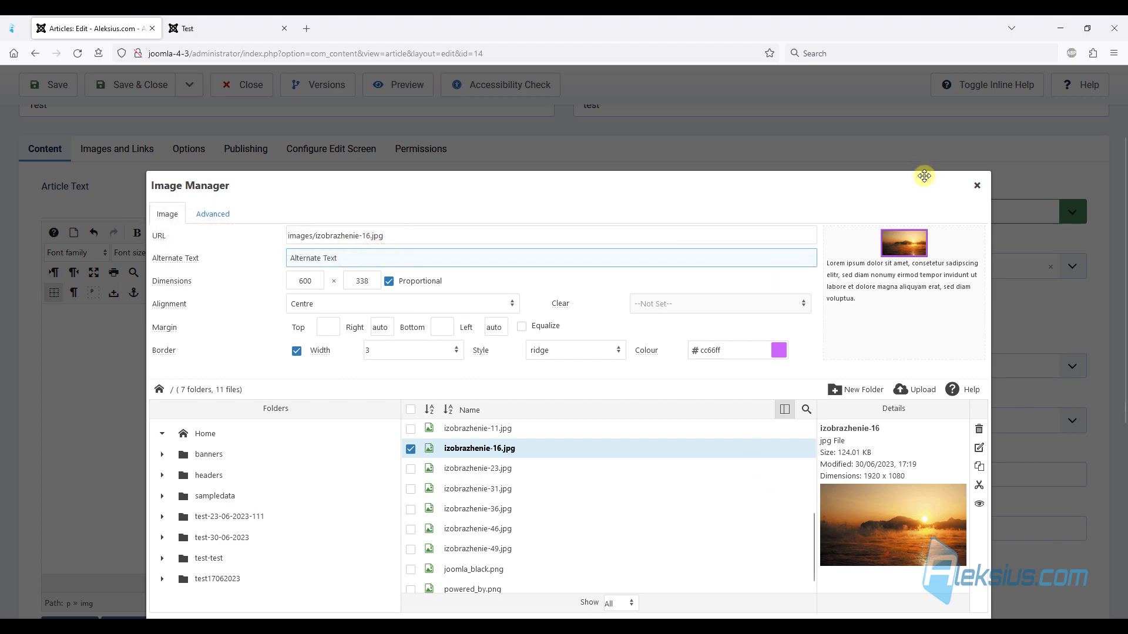
pyautogui.scroll(-2, 940, 206)
pyautogui.click(978, 513)
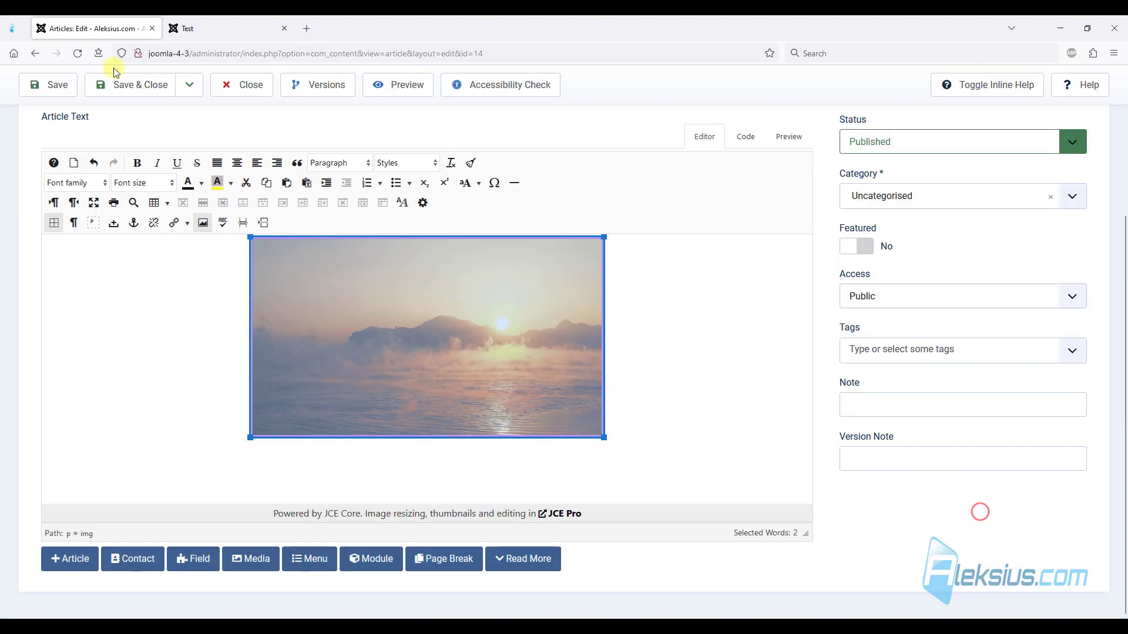
# - Save the article and reload the site's Test page to check the image's title tooltip
pyautogui.click(66, 94)
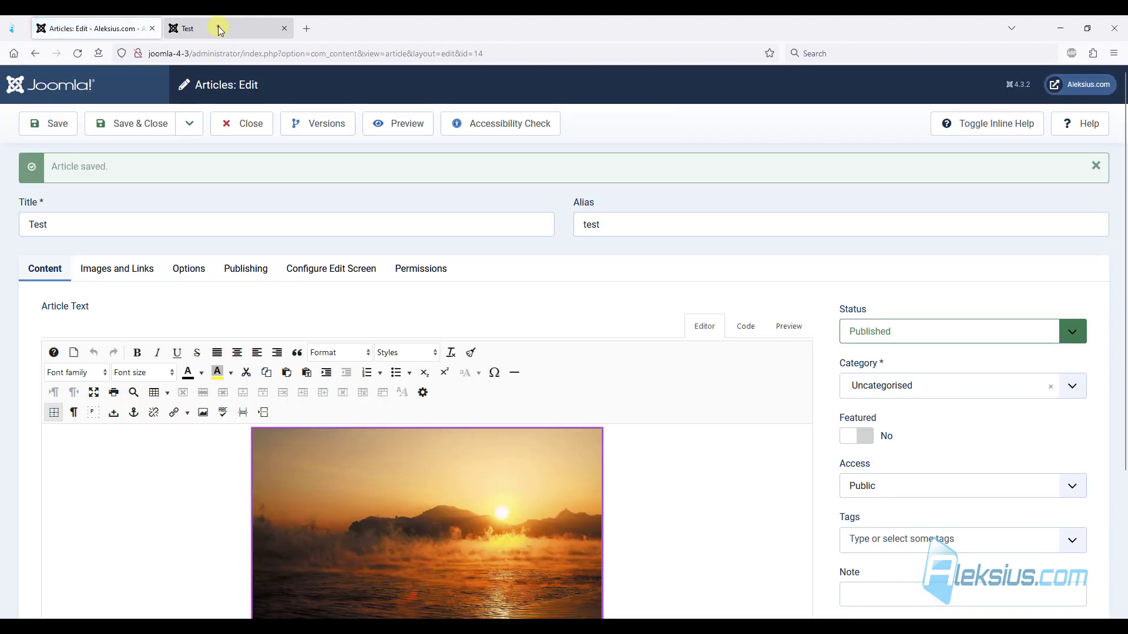
pyautogui.click(219, 29)
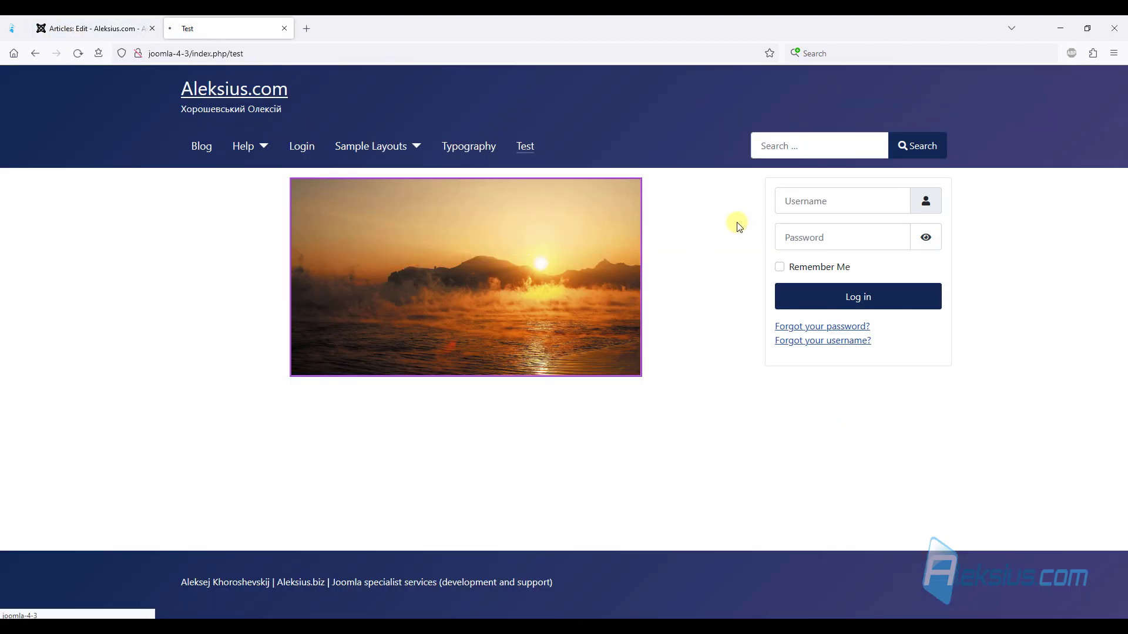
pyautogui.moveTo(476, 270)
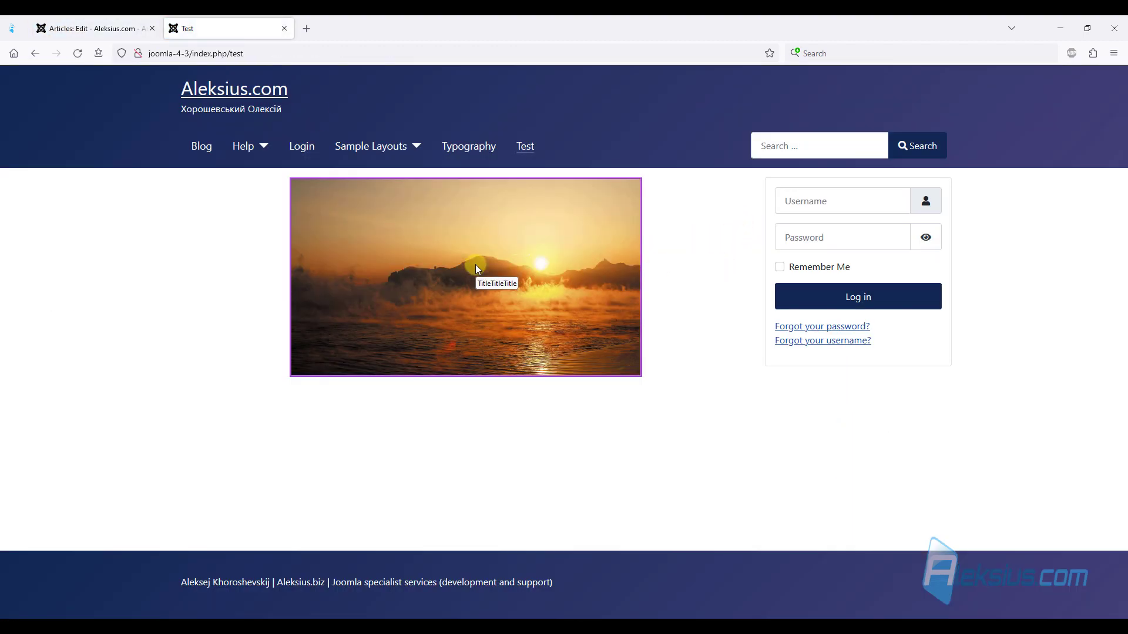
# - Inspect the image's HTML code on the Test page and check its alt attribute
pyautogui.rightClick(430, 232)
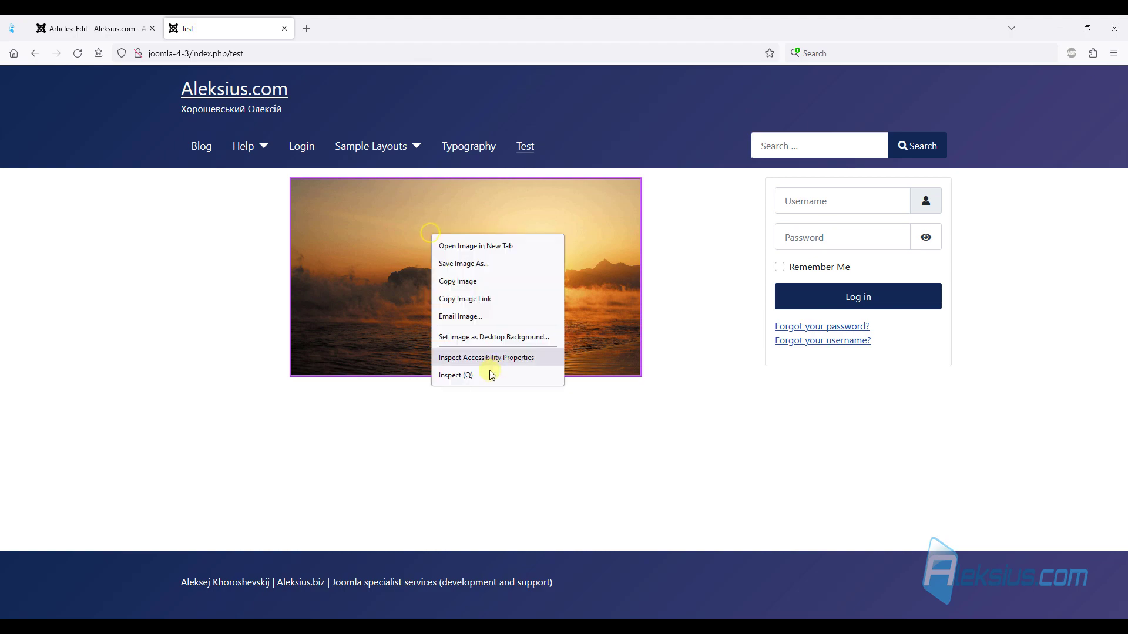
pyautogui.click(496, 372)
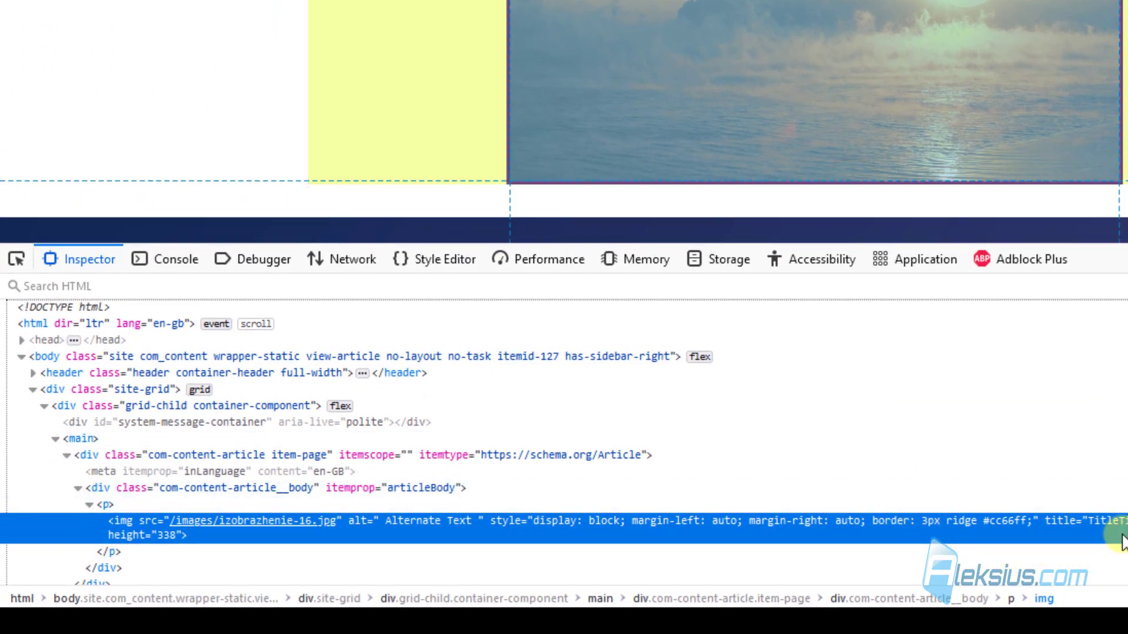
pyautogui.doubleClick(409, 521)
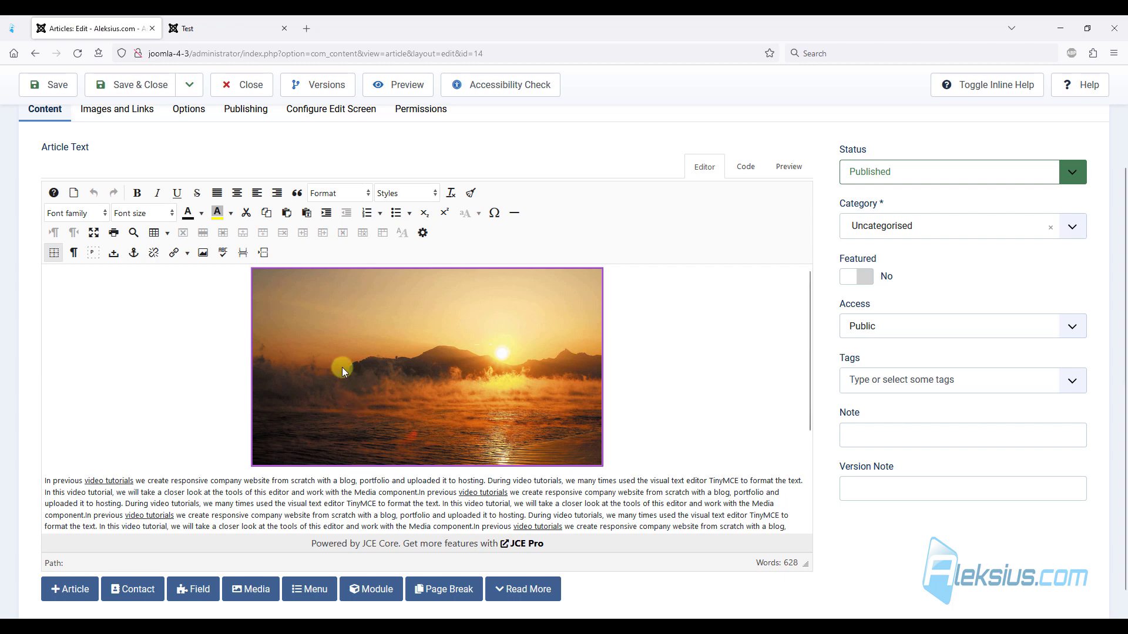
# - Align the sunset image to the left of the article text, and switch its alignment to the right
pyautogui.click(357, 363)
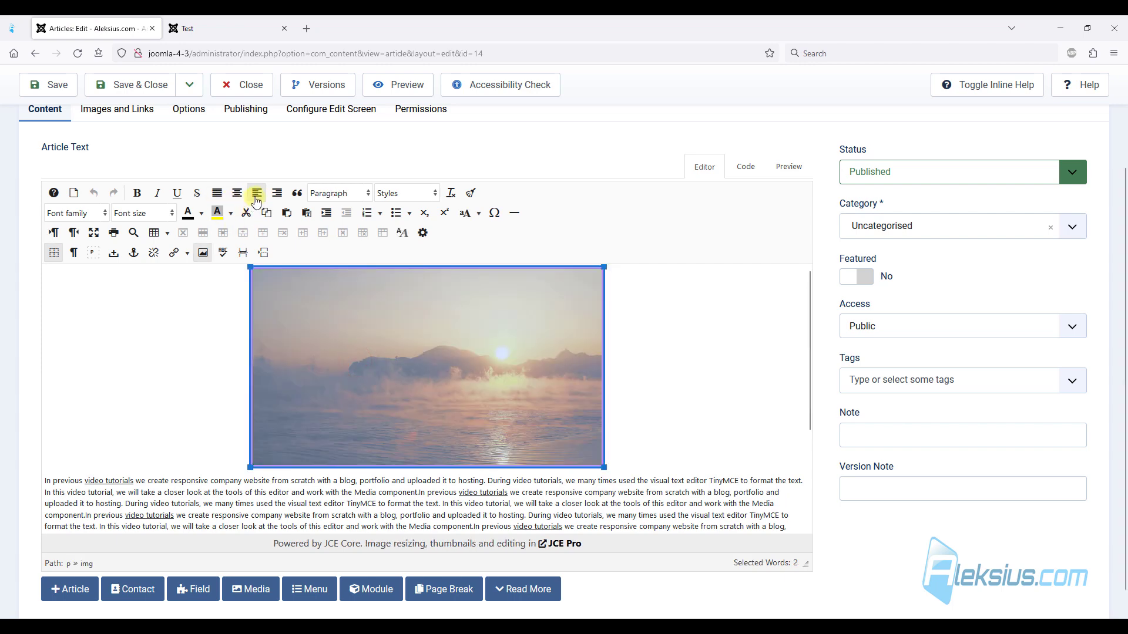
pyautogui.click(256, 198)
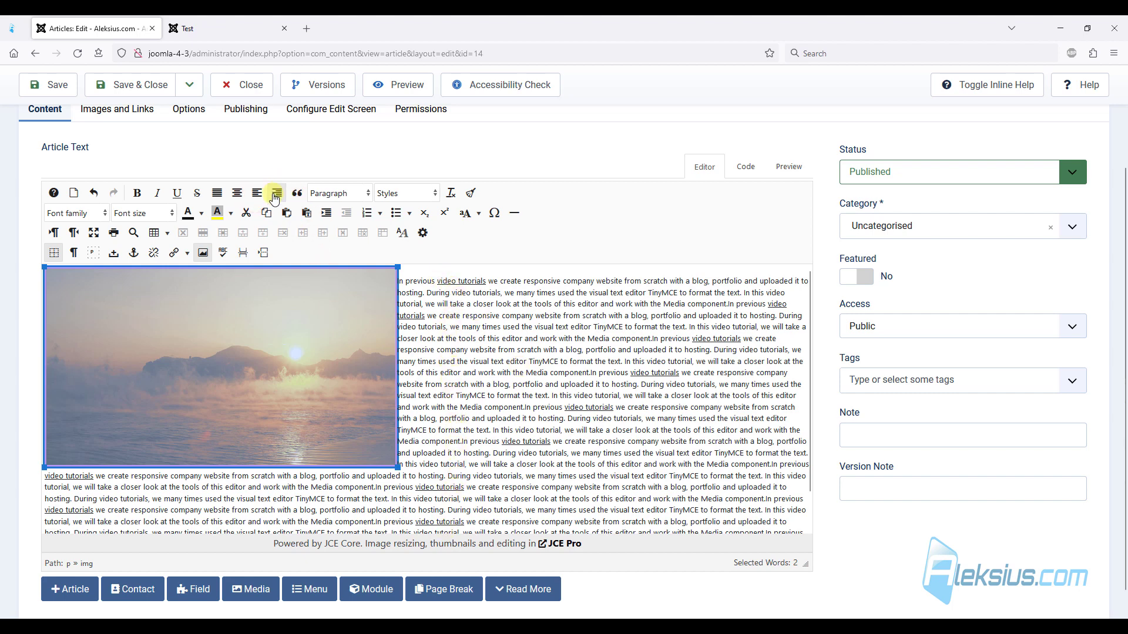
pyautogui.click(276, 193)
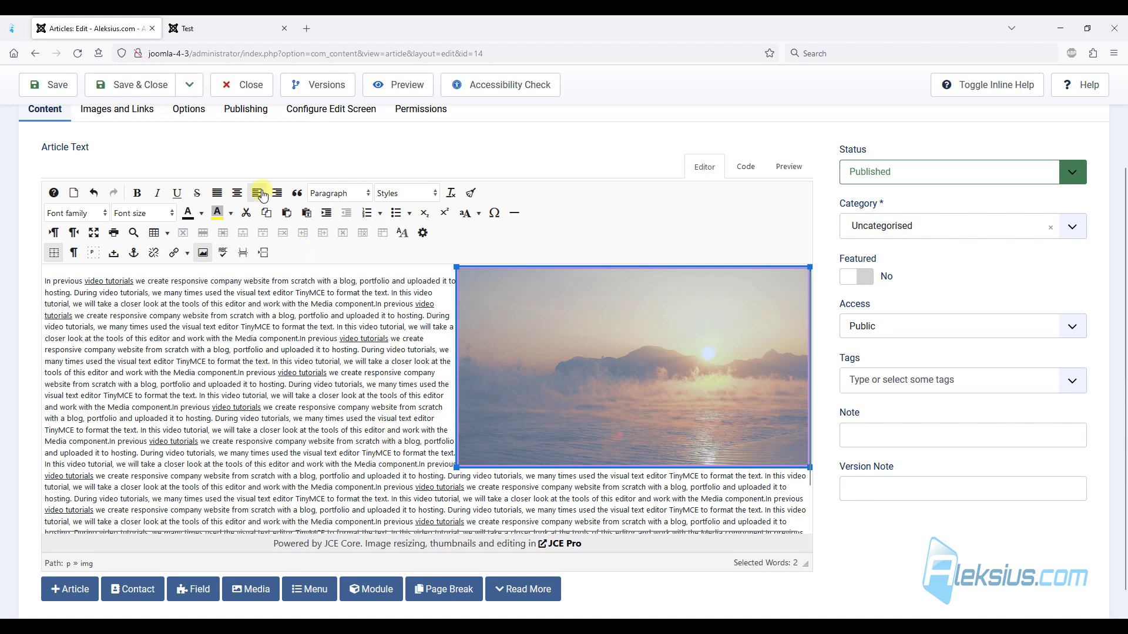
# - Align the sunset image to the left of the article text, save the article and reload the site's Test page
pyautogui.click(257, 192)
pyautogui.click(57, 86)
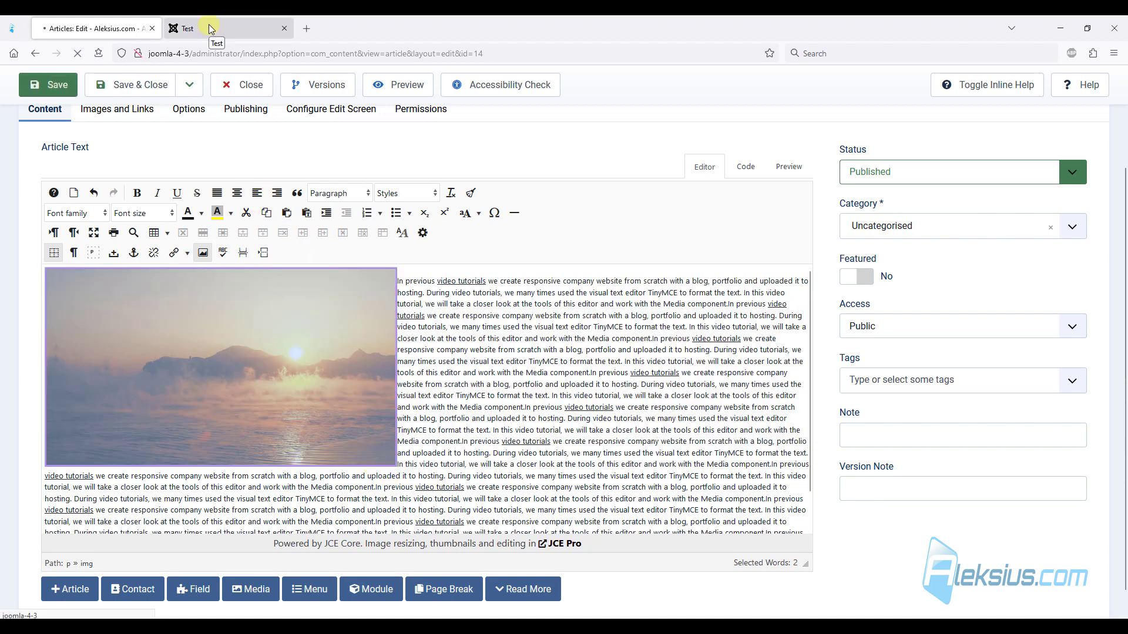
pyautogui.click(209, 28)
pyautogui.press('F5')
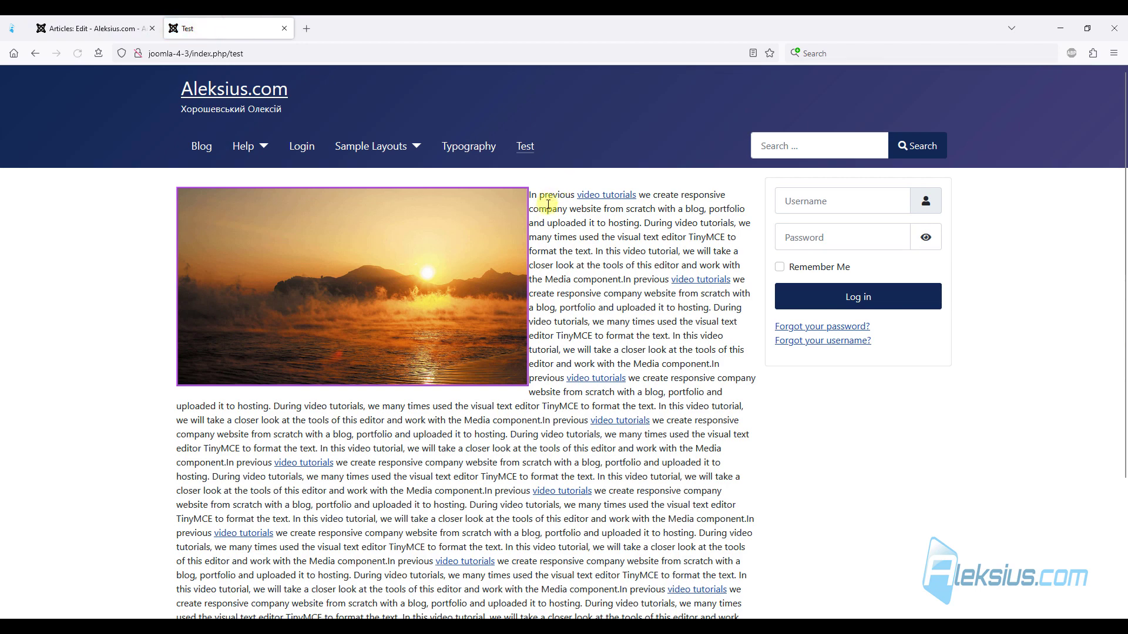
# - Give the sunset image a right margin of 20 with margin equalizing turned off, and update the image
pyautogui.click(110, 28)
pyautogui.click(265, 525)
pyautogui.scroll(-4, 758, 468)
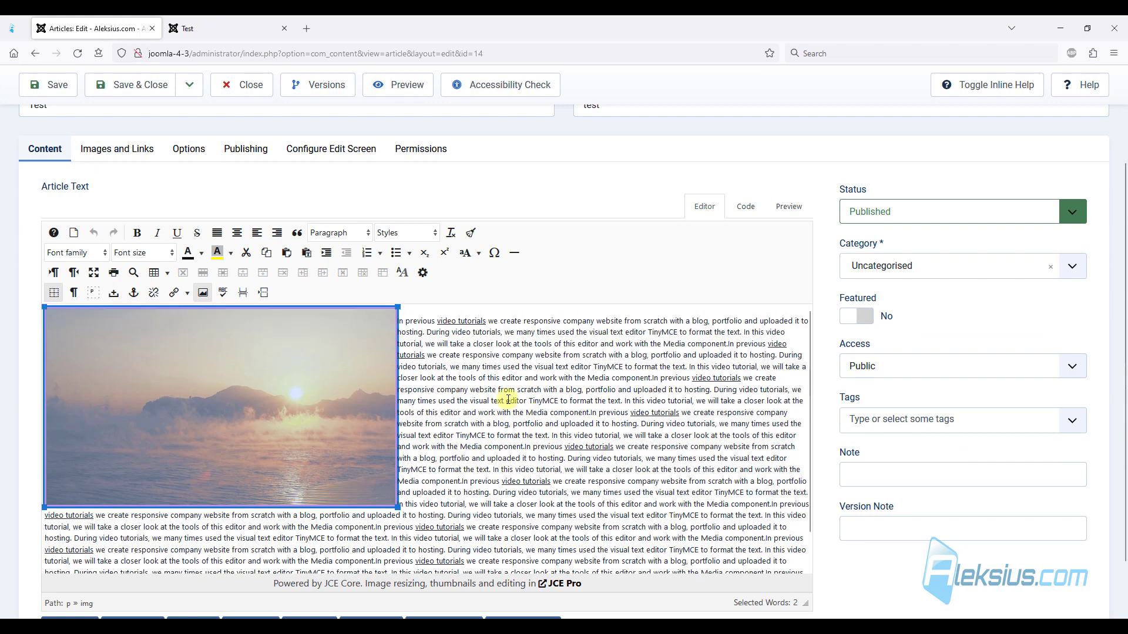
pyautogui.click(201, 292)
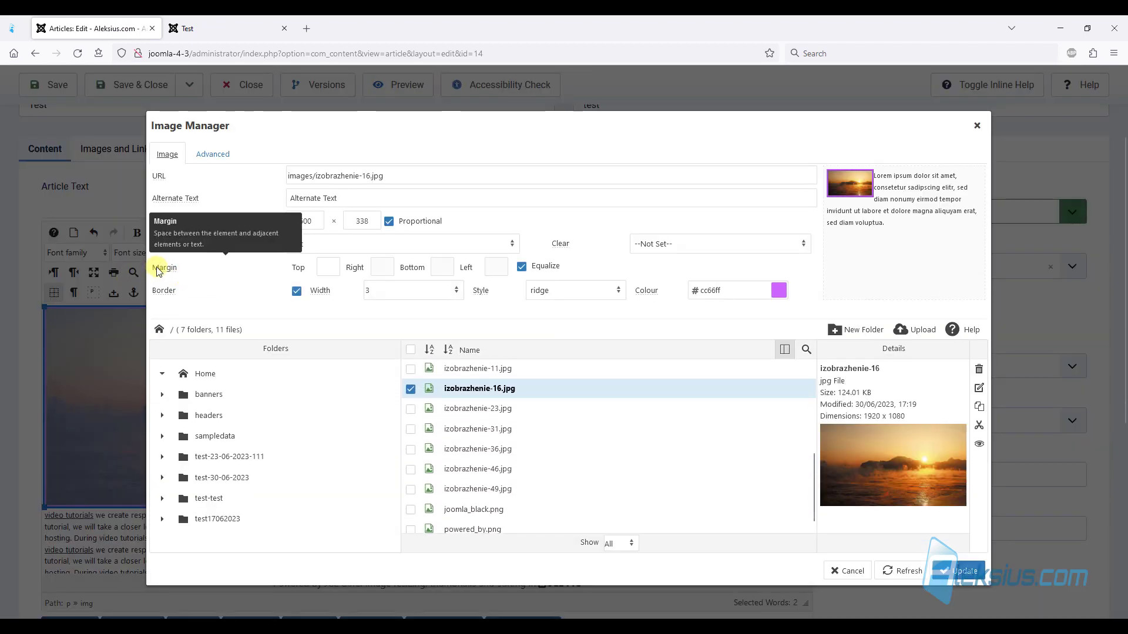
pyautogui.click(382, 271)
pyautogui.click(522, 267)
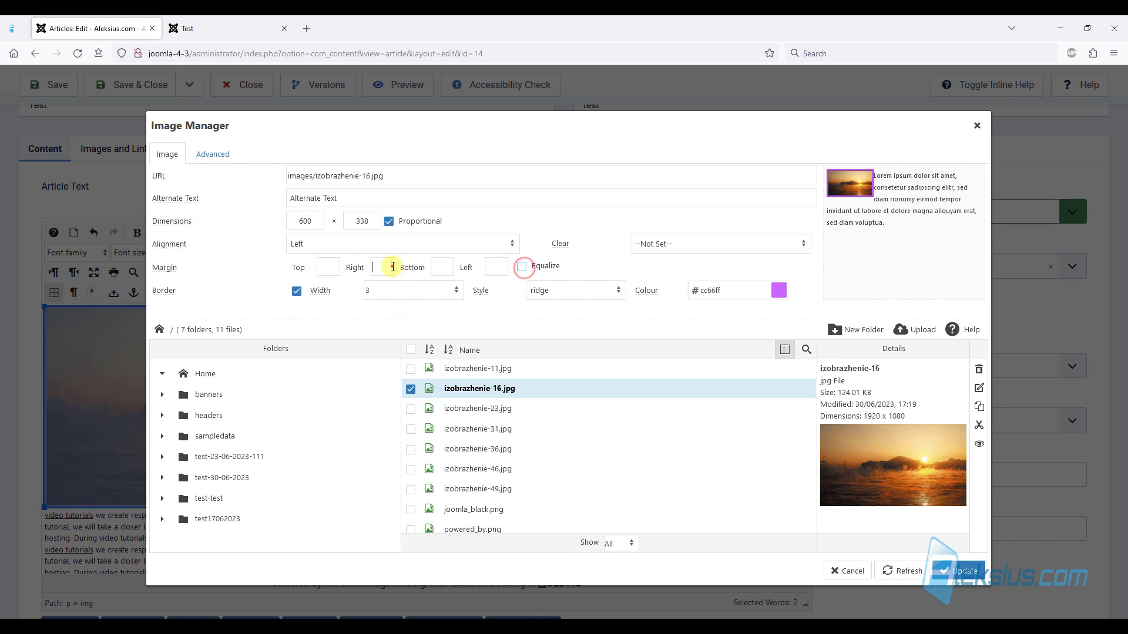
pyautogui.click(391, 267)
pyautogui.write('20')
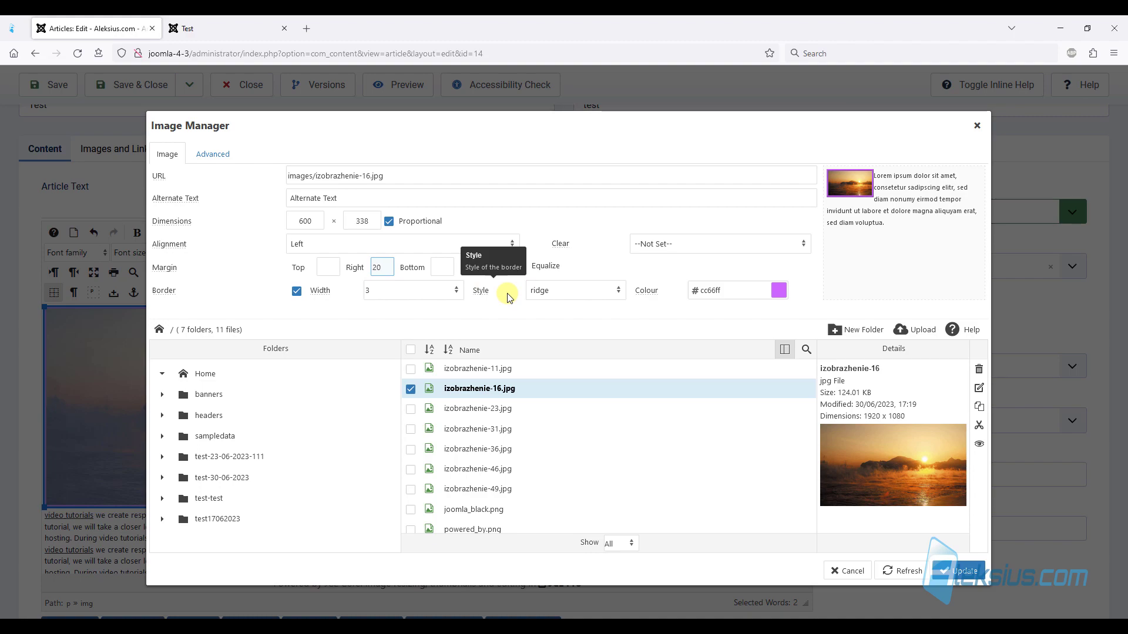
pyautogui.click(964, 573)
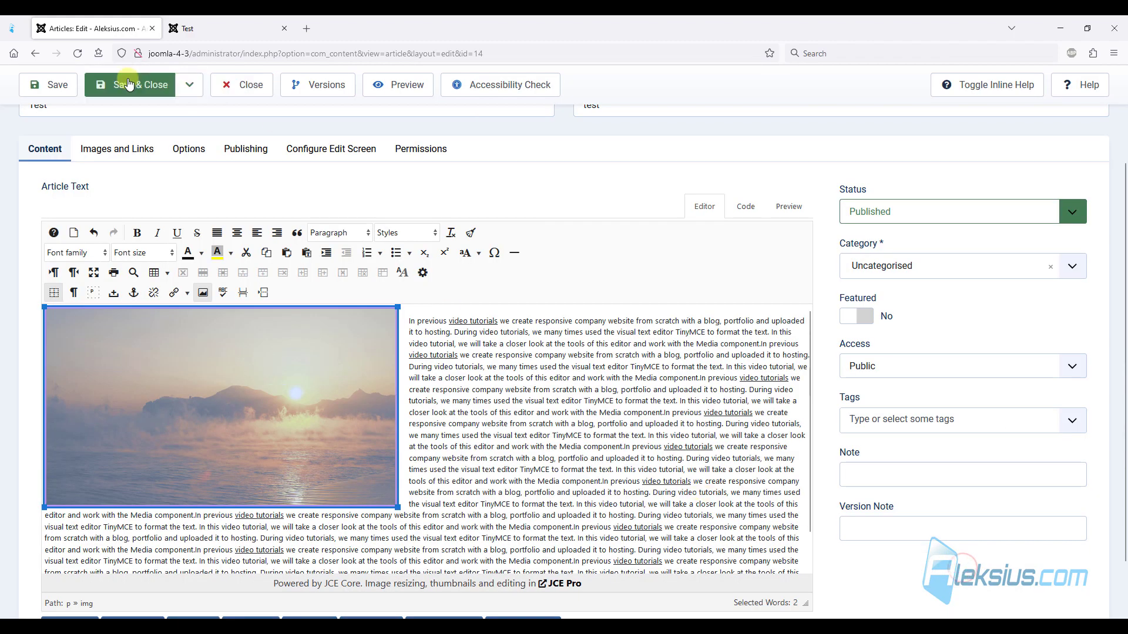
# - Save the article and reload the site's Test page to check the gap between the image and the text
pyautogui.click(71, 77)
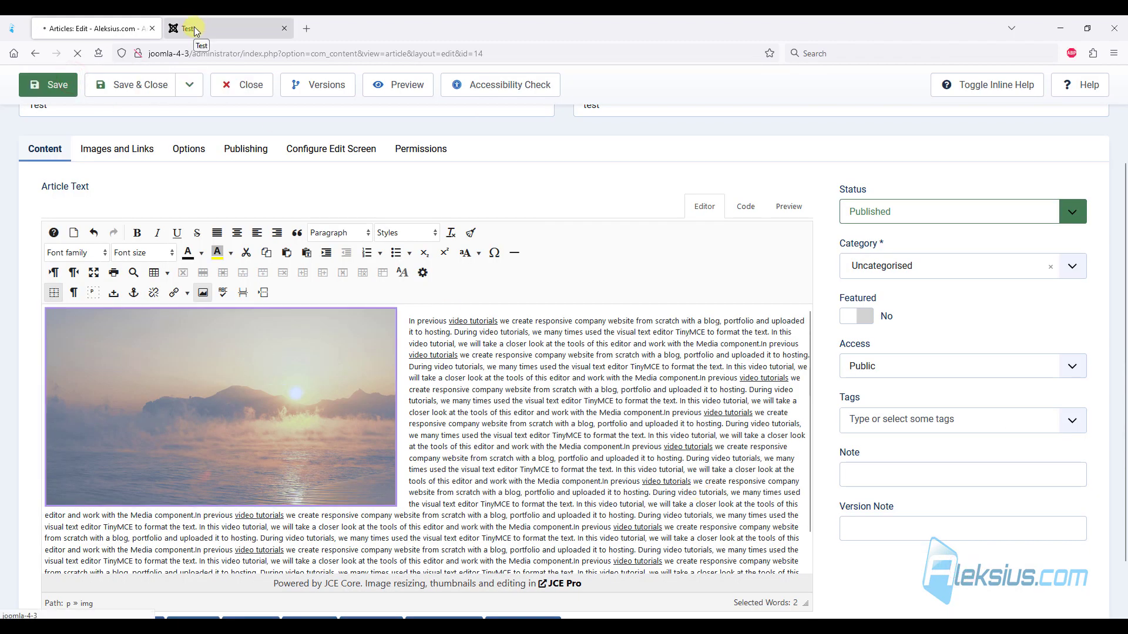
pyautogui.click(195, 30)
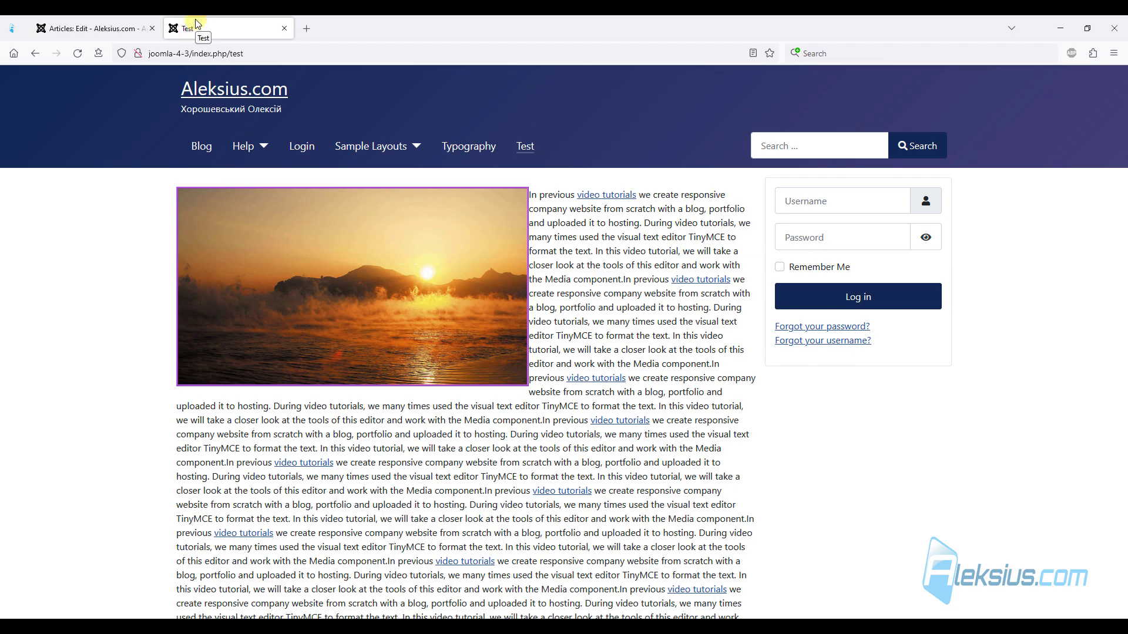
pyautogui.press('F5')
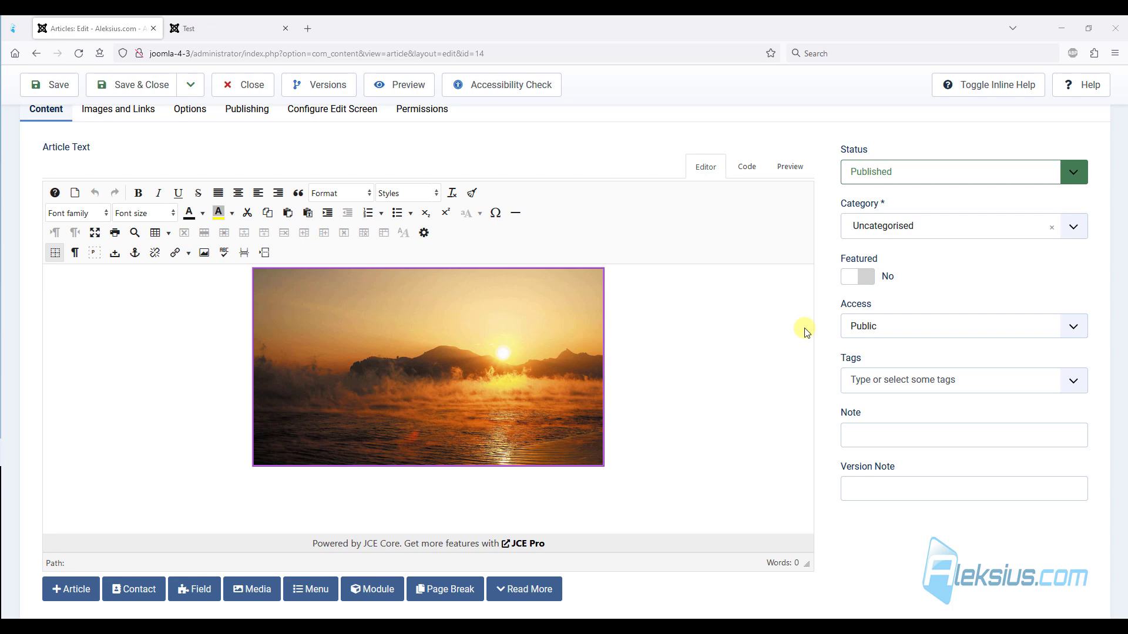
# - Copy the link address of the sunset image on the site's Test page
pyautogui.click(200, 29)
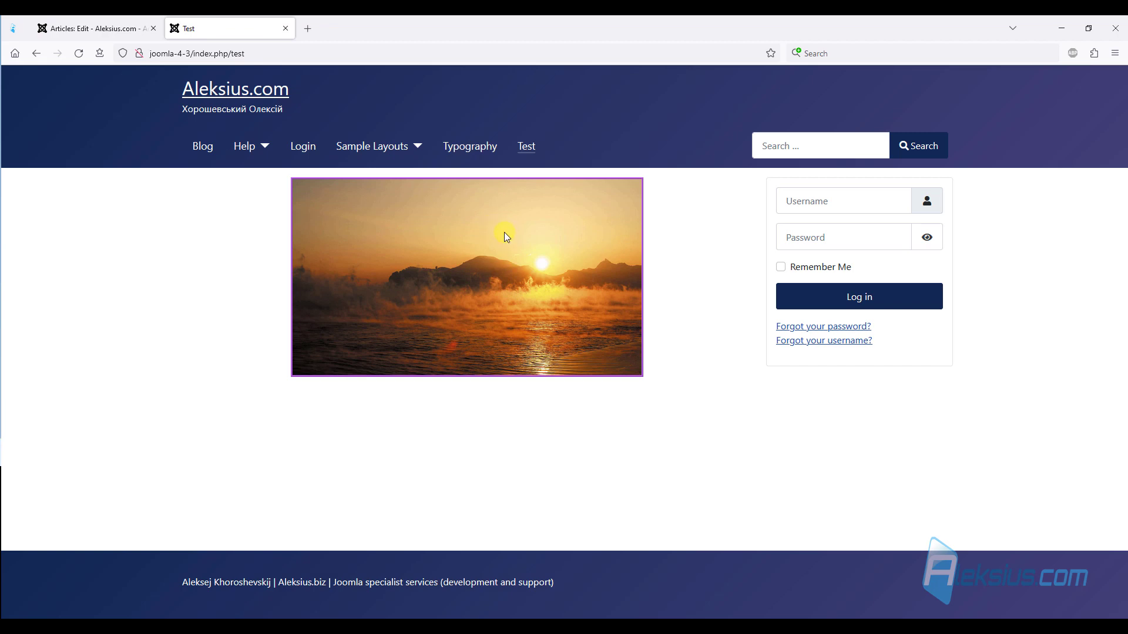
pyautogui.rightClick(443, 219)
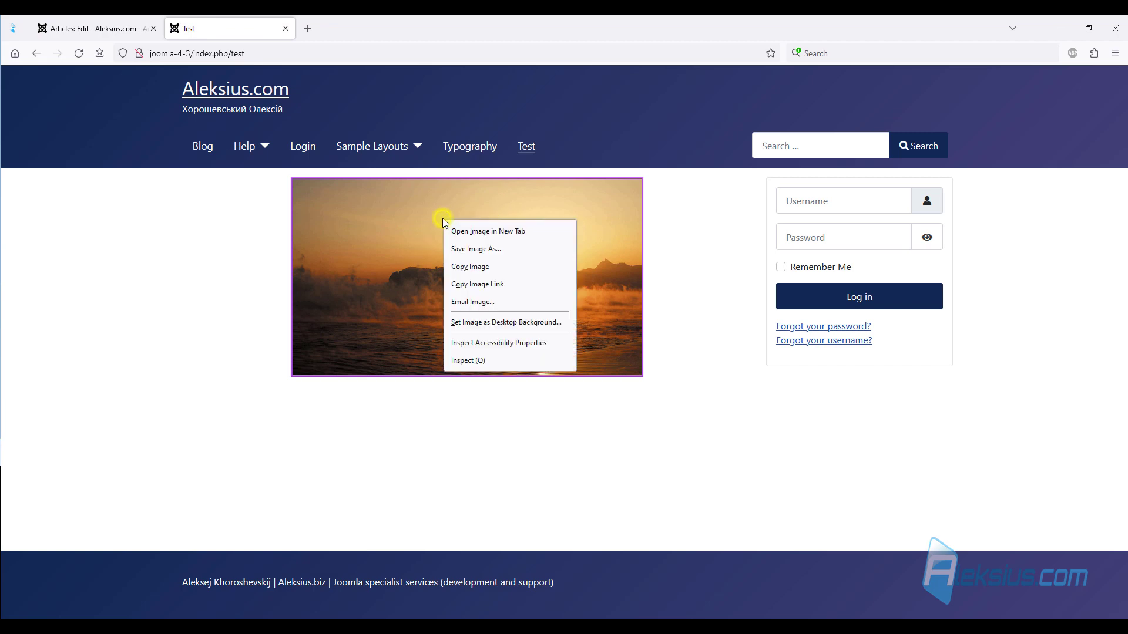
pyautogui.click(526, 283)
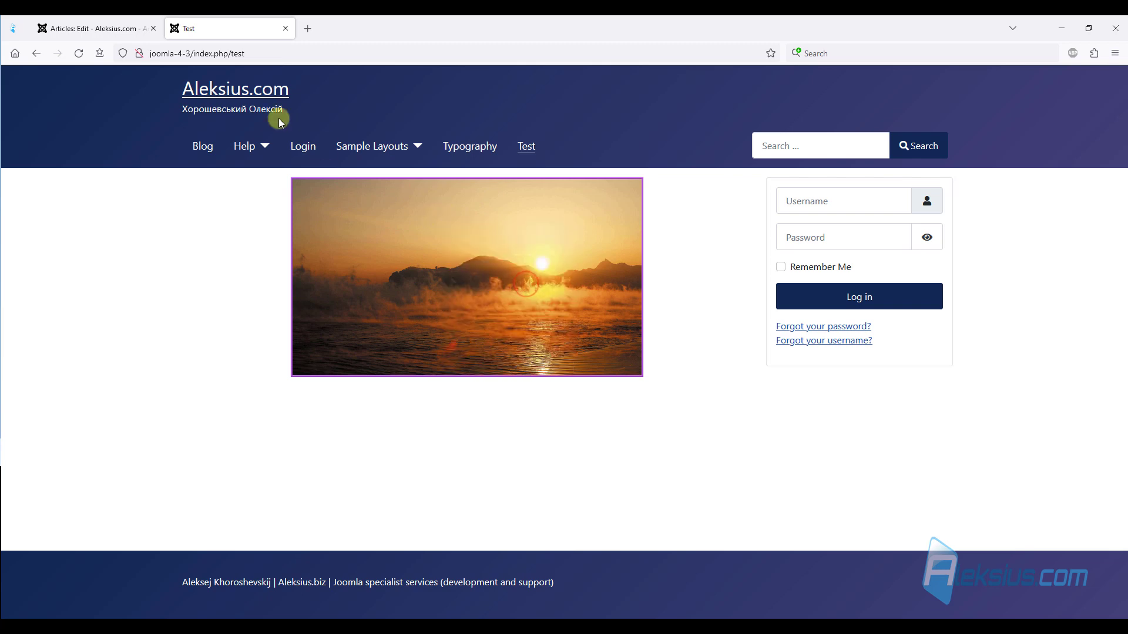
# - Start a link on the sunset image in the article and paste the copied image address as its URL
pyautogui.click(116, 29)
pyautogui.click(409, 340)
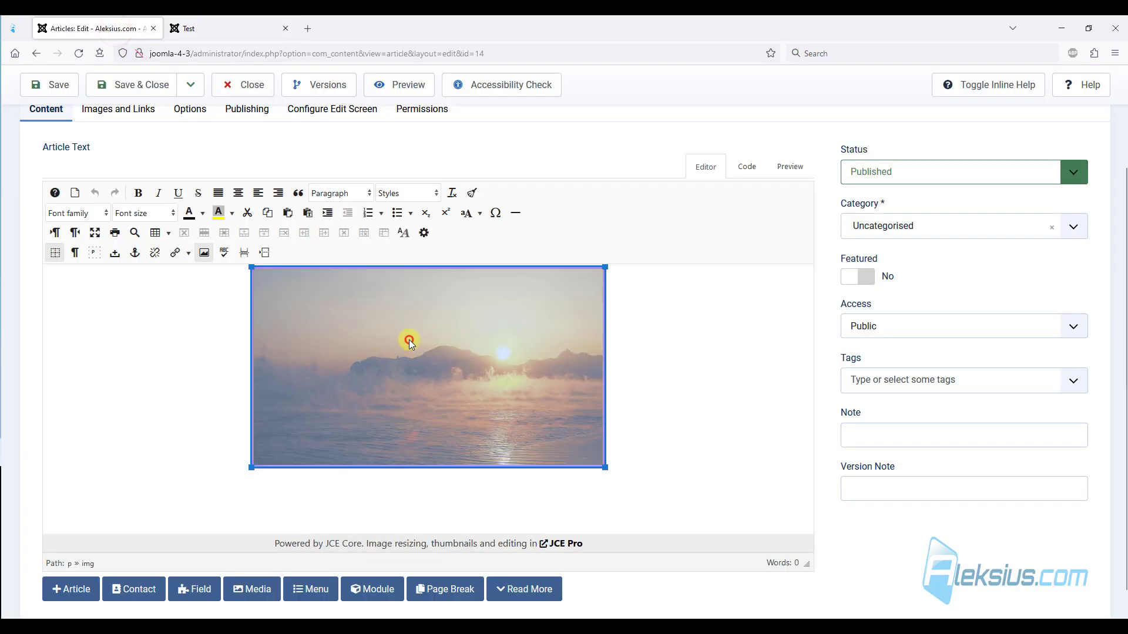
pyautogui.click(173, 255)
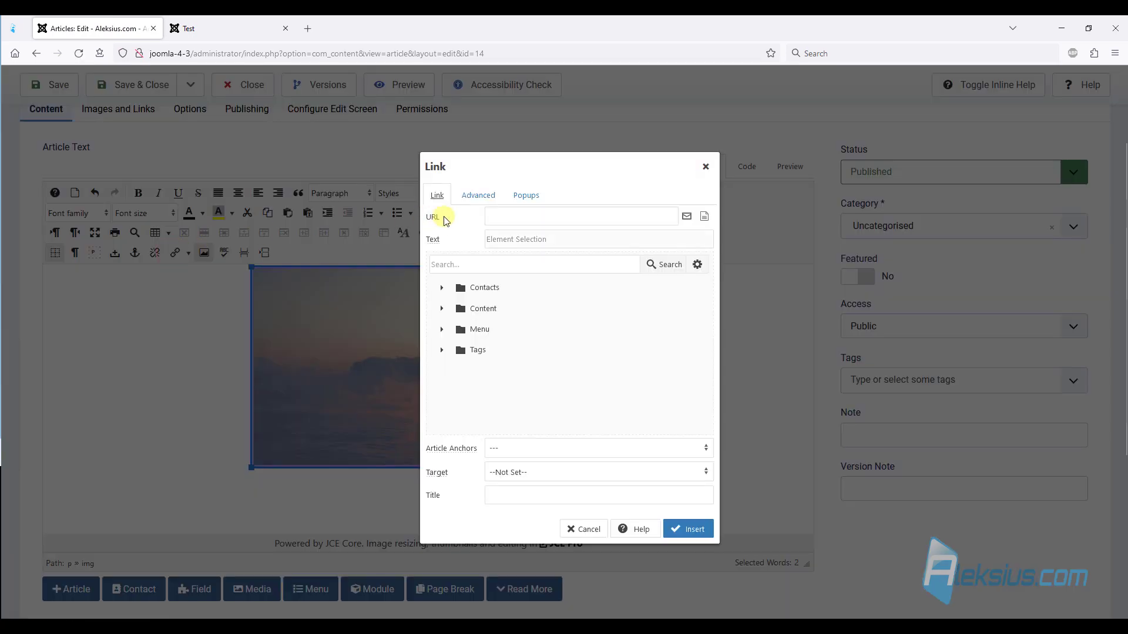
pyautogui.click(493, 218)
pyautogui.hotkey('ctrl', 'v')
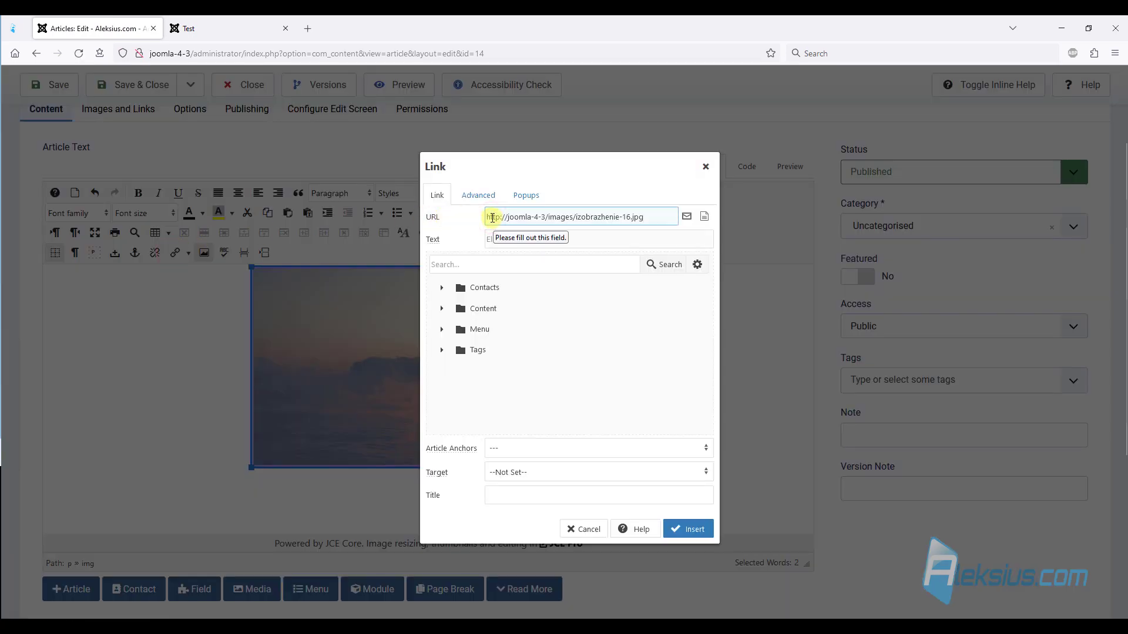
# - Set the link's popup type to JCE MediaBox Popups and insert the link
pyautogui.click(529, 197)
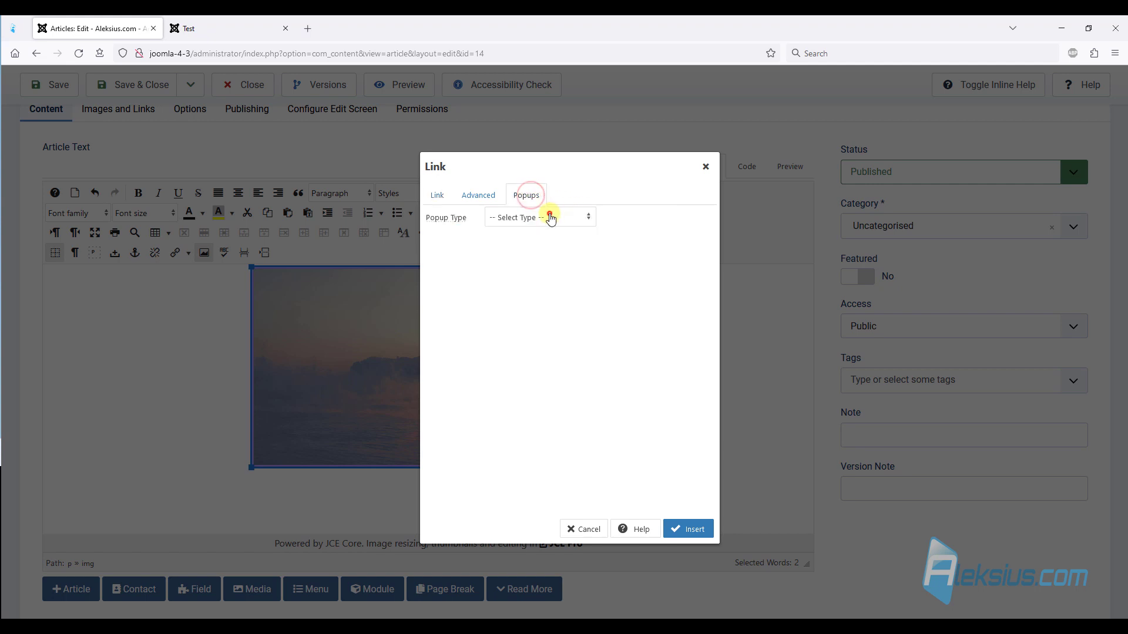
pyautogui.click(550, 217)
pyautogui.click(533, 254)
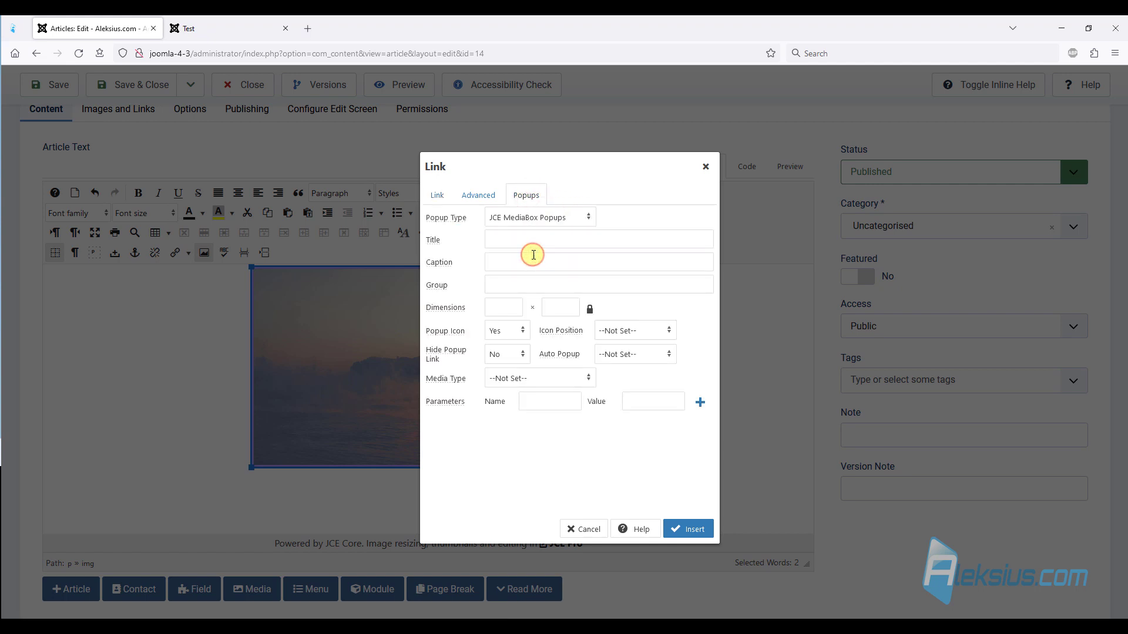
pyautogui.click(687, 528)
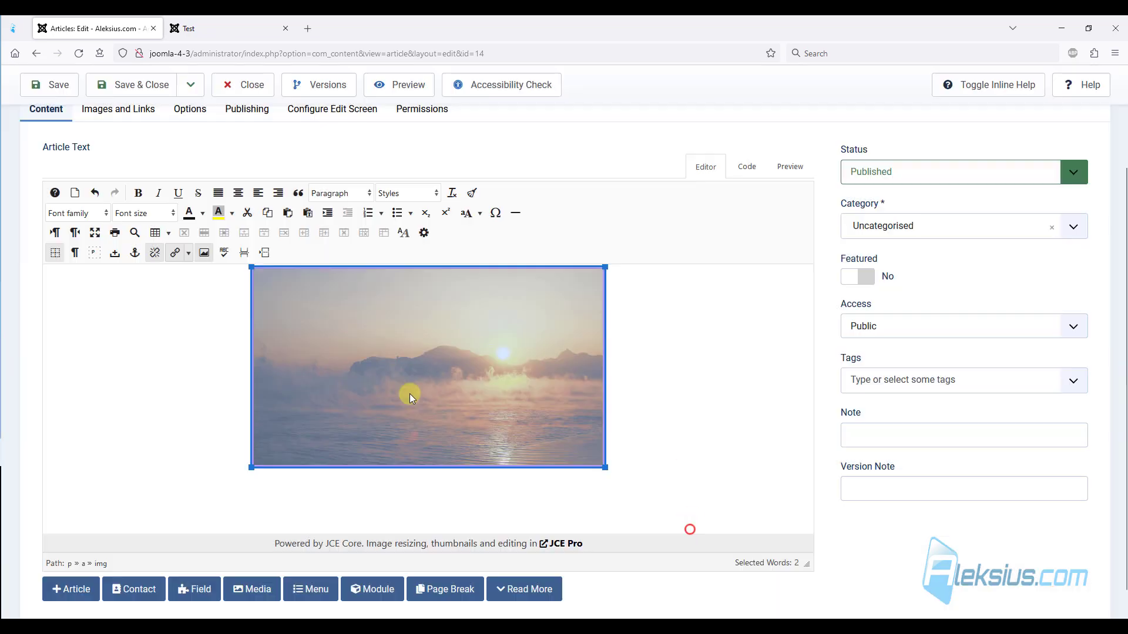
# - Save the article, view the image's popup on the site's Test page and close it
pyautogui.click(42, 95)
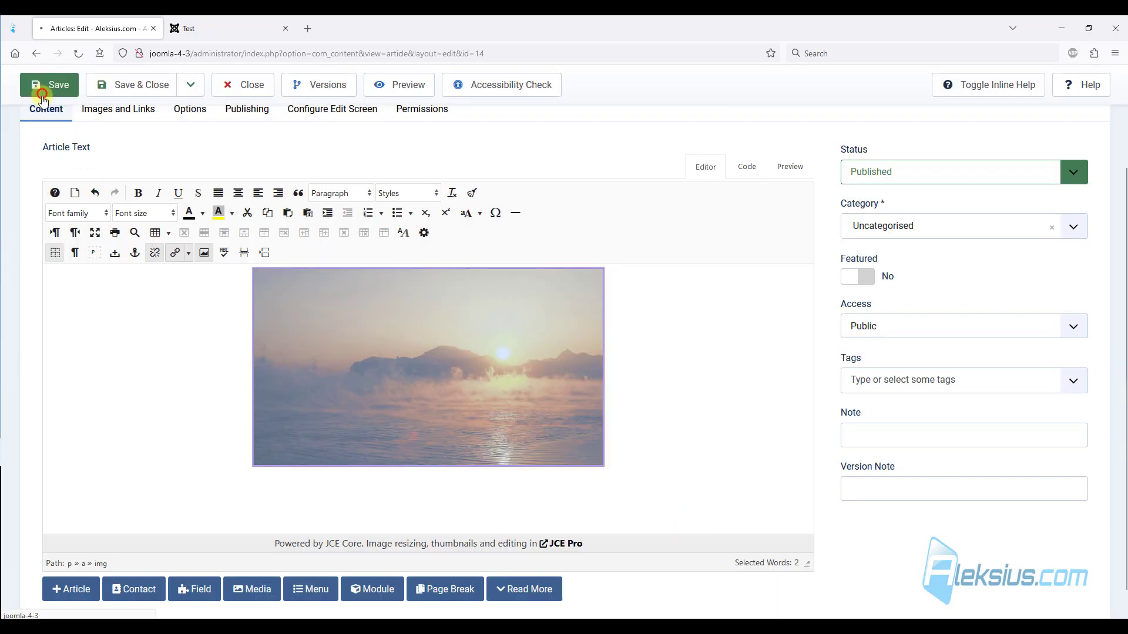
pyautogui.click(226, 30)
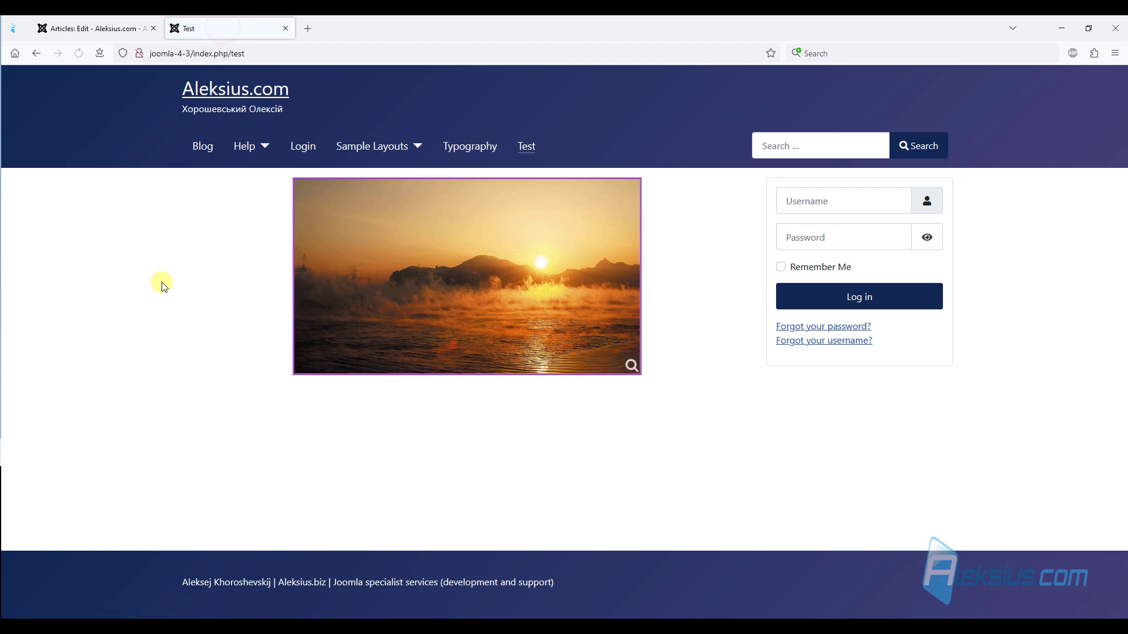
pyautogui.click(467, 284)
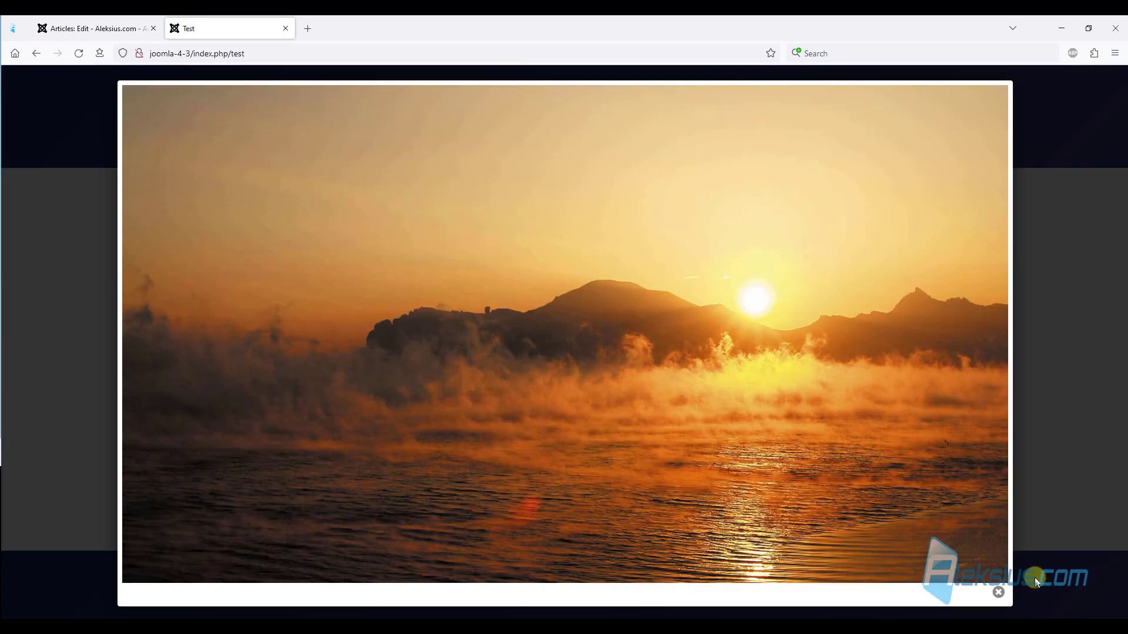
pyautogui.click(1002, 597)
# - Reopen the popup settings of the sunset image's link in the article and enter "TitleTitle11111" as the popup title
pyautogui.click(95, 28)
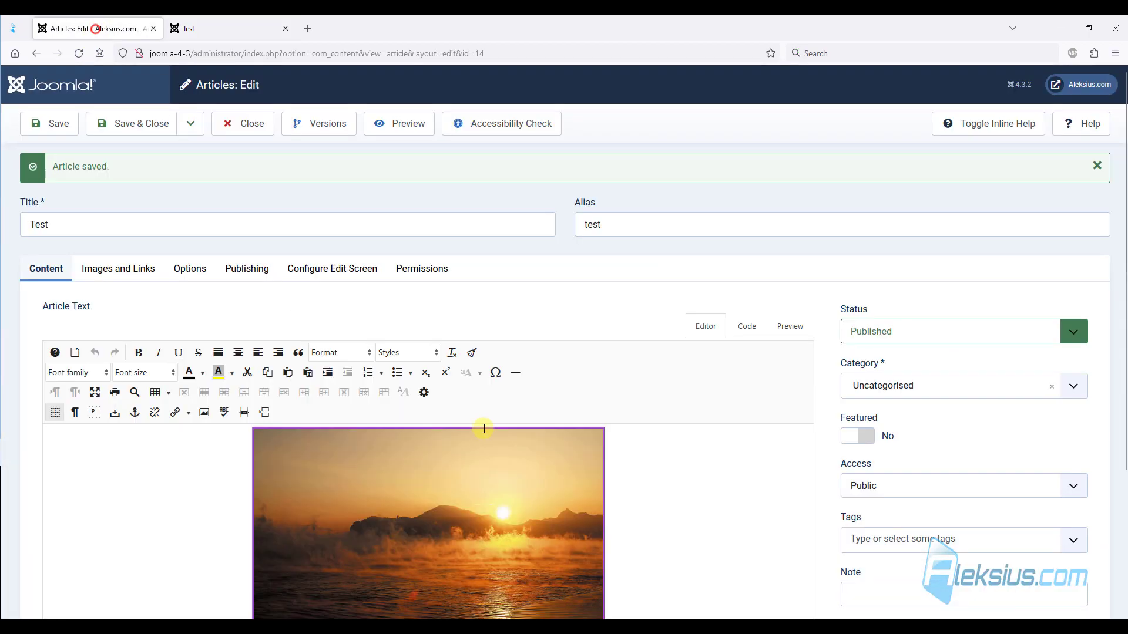
pyautogui.click(513, 526)
pyautogui.click(174, 412)
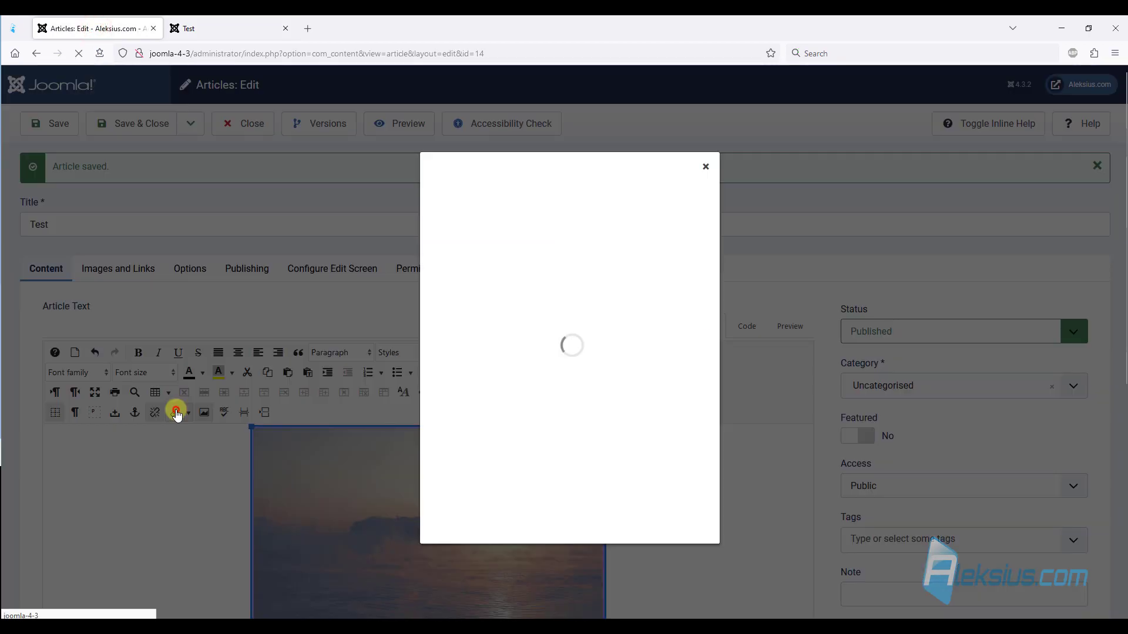
pyautogui.click(517, 195)
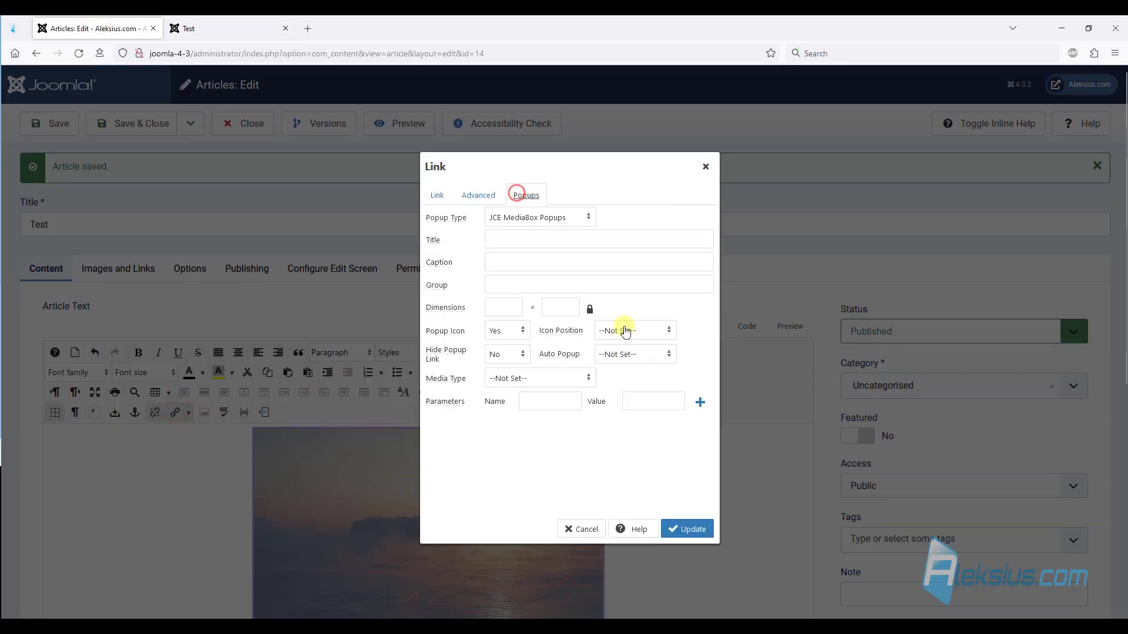
pyautogui.click(506, 236)
pyautogui.click(456, 241)
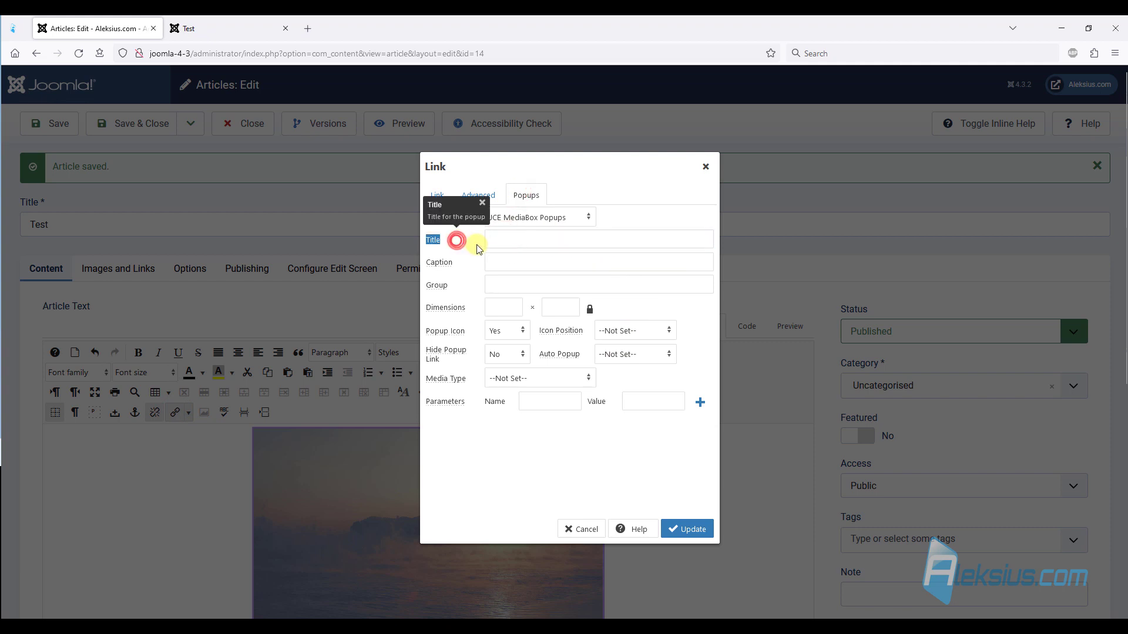
pyautogui.click(511, 235)
pyautogui.write('TitleTitle11111')
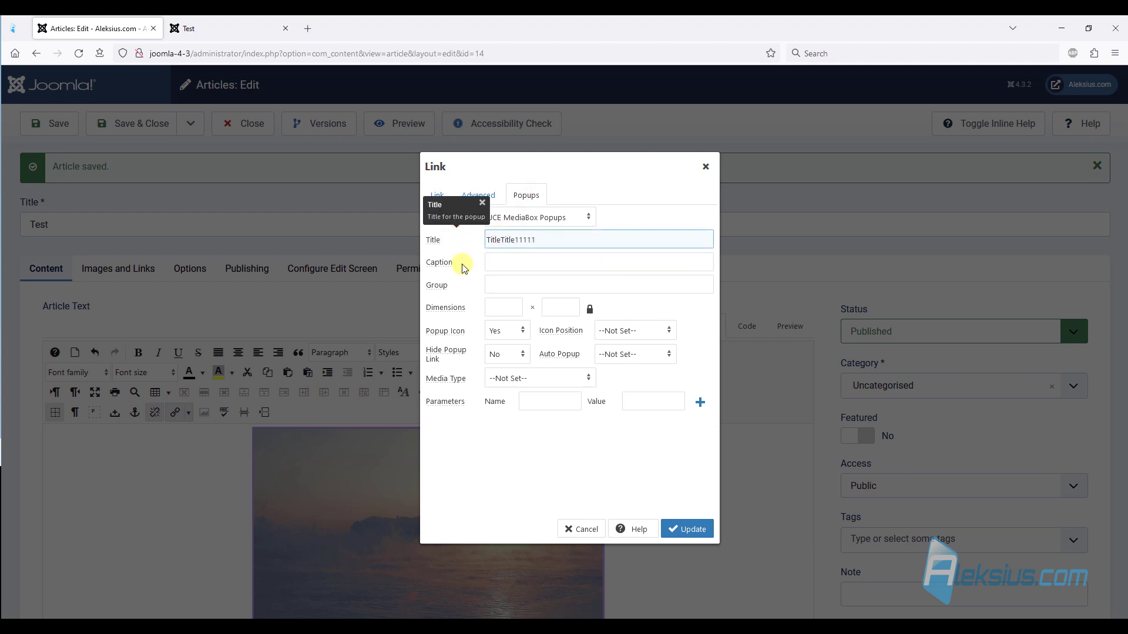
# - Copy the "Caption" field label and fill in the popup caption as "CaptionCaptionCaption1111"
pyautogui.doubleClick(461, 265)
pyautogui.hotkey('ctrl', 'c')
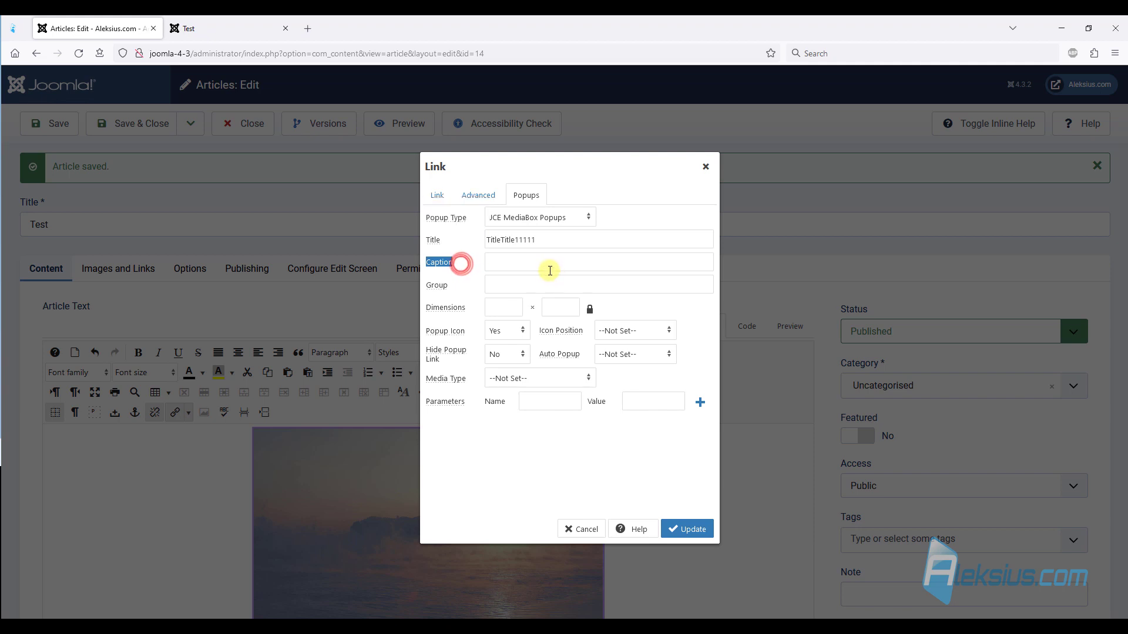
pyautogui.click(549, 265)
pyautogui.hotkey('ctrl', 'v')
pyautogui.hotkey('ctrl', 'v')
pyautogui.hotkey('ctrl', 'v')
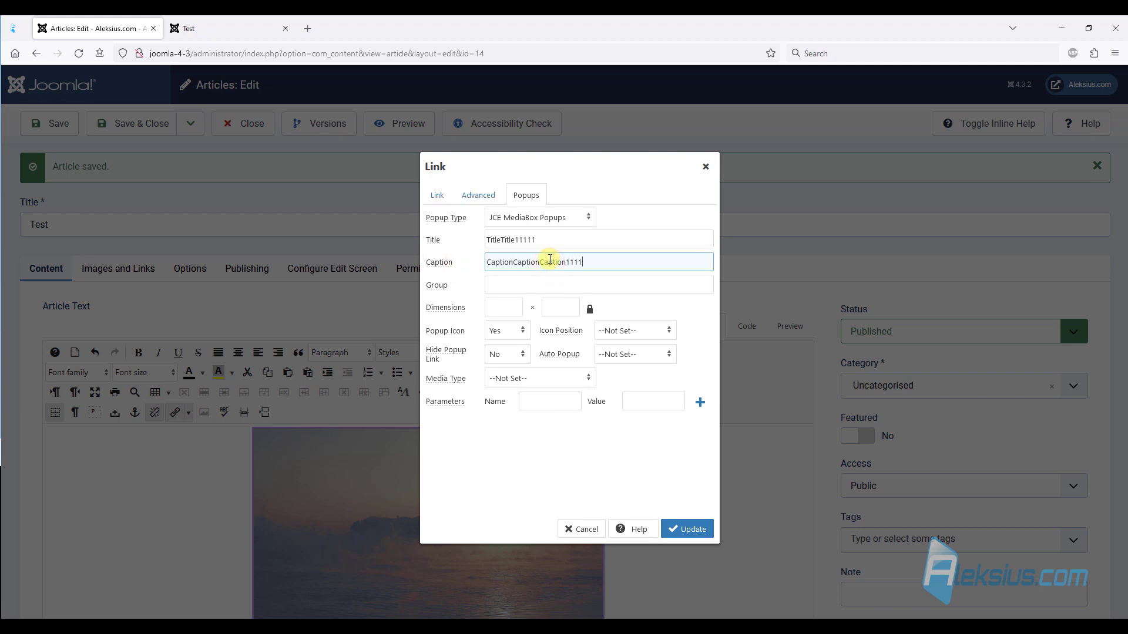
# - Set the popup's width to 600, leave its height empty and update the link
pyautogui.click(506, 308)
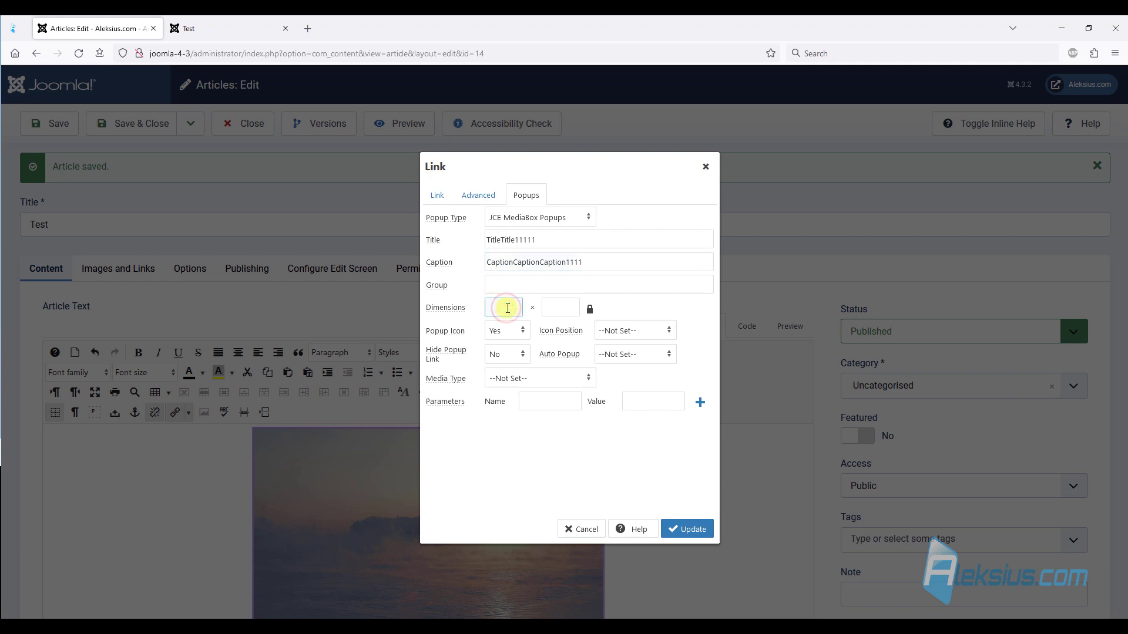
pyautogui.click(546, 307)
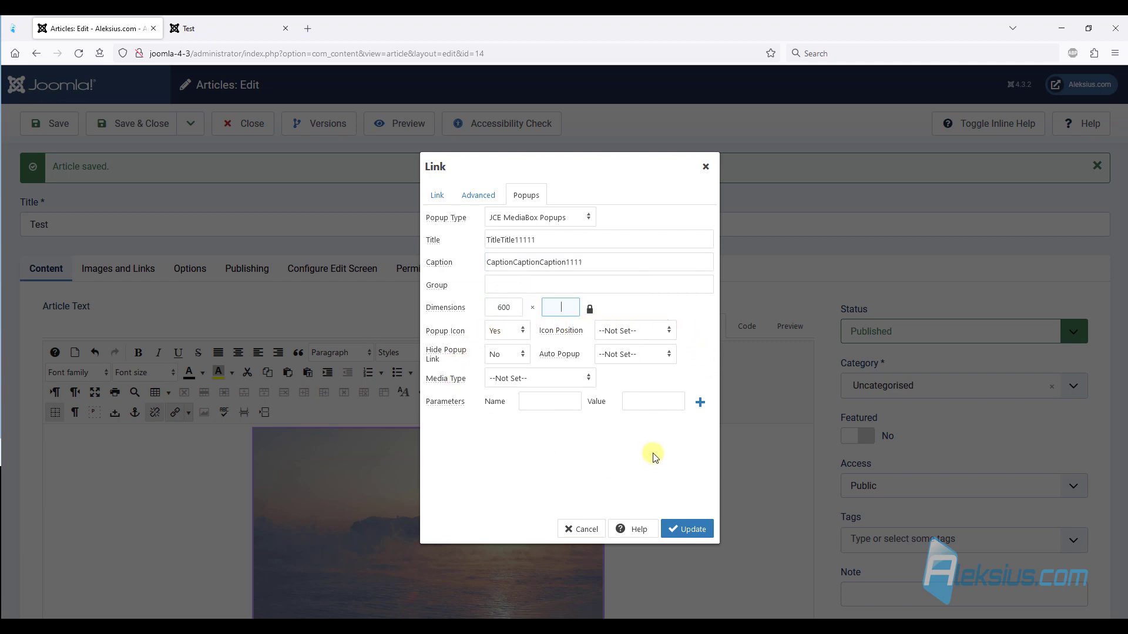
pyautogui.click(685, 529)
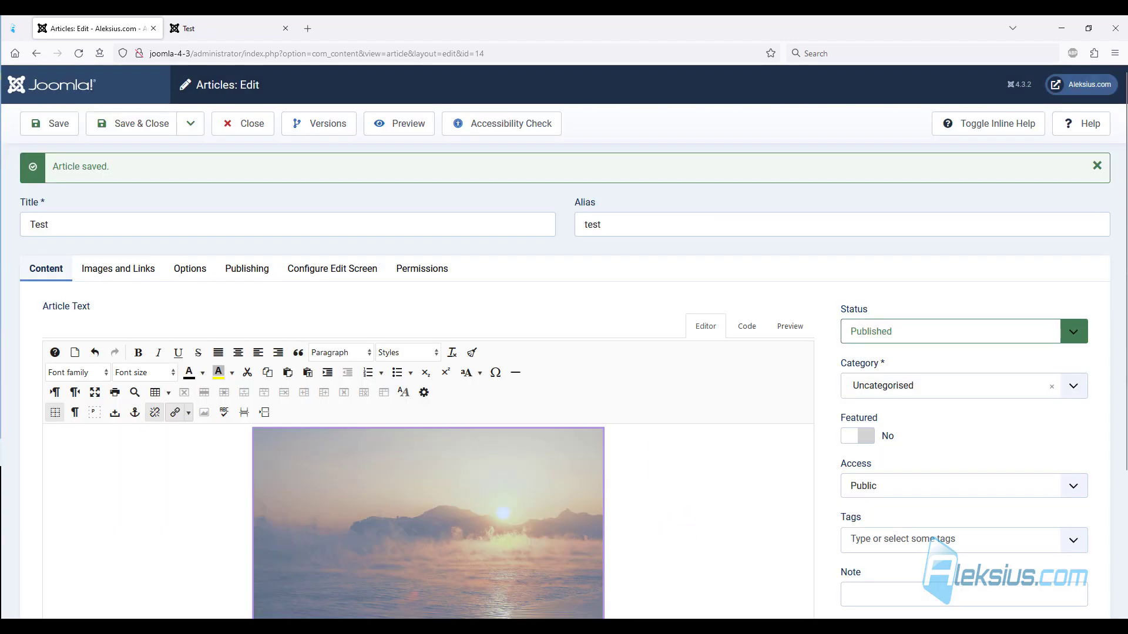
# - Save the article, reload the site's Test page and open the image popup to check its size, title and caption
pyautogui.click(50, 121)
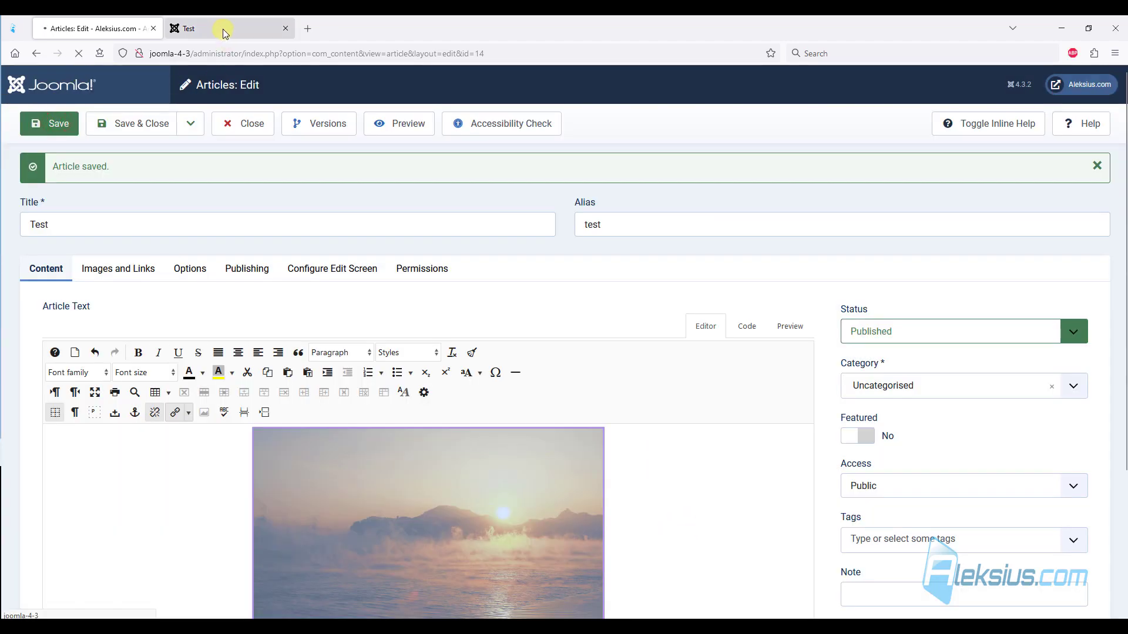
pyautogui.click(224, 31)
pyautogui.press('F5')
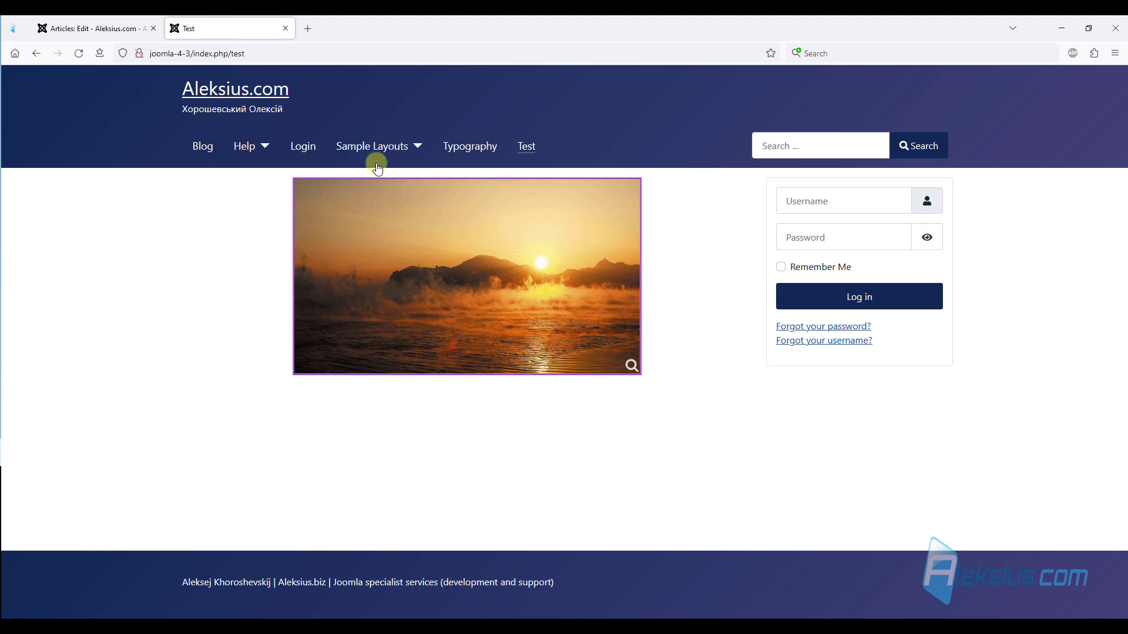
pyautogui.click(632, 366)
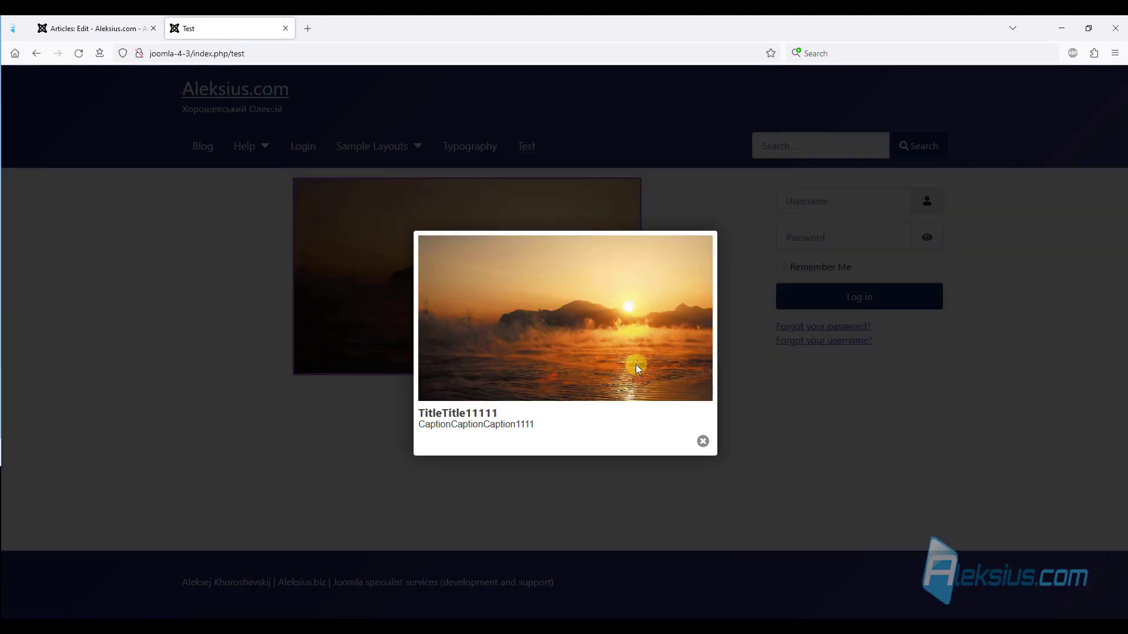
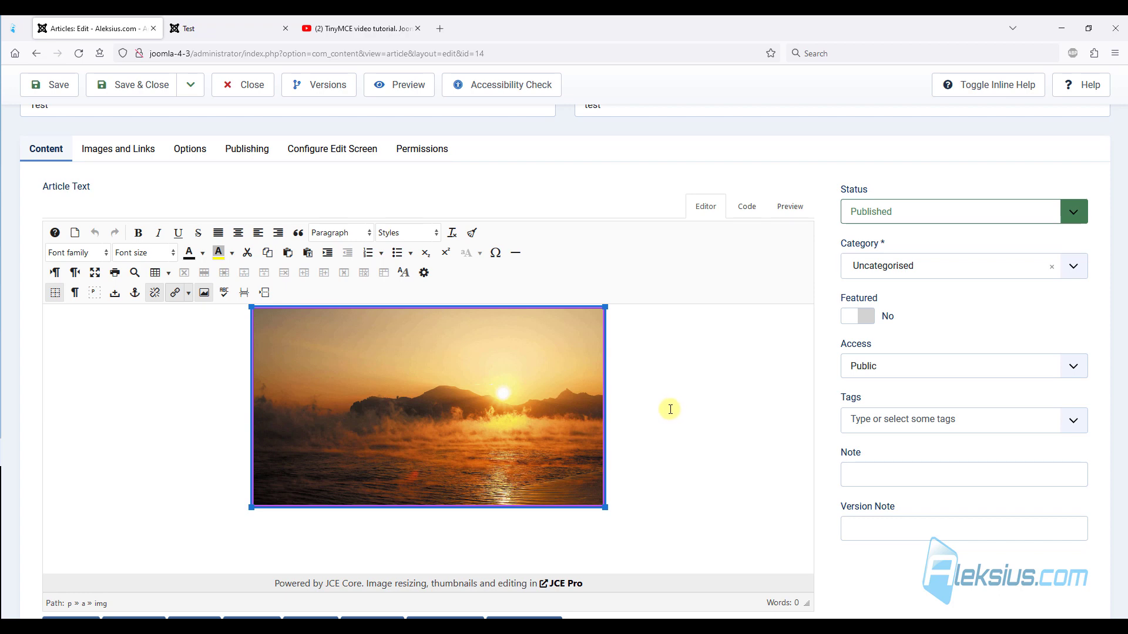
# - Copy the address of the YouTube video "TinyMCE video tutorial. Joomla text editor" and set it as the sunset image's link URL
pyautogui.click(365, 29)
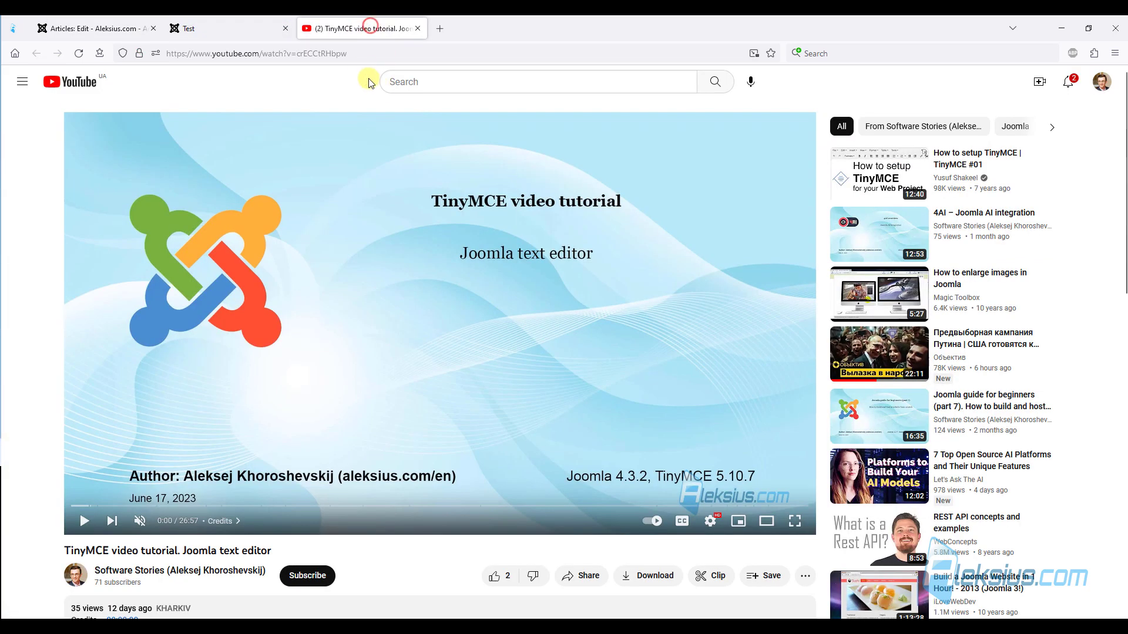
pyautogui.click(365, 51)
pyautogui.hotkey('ctrl', 'c')
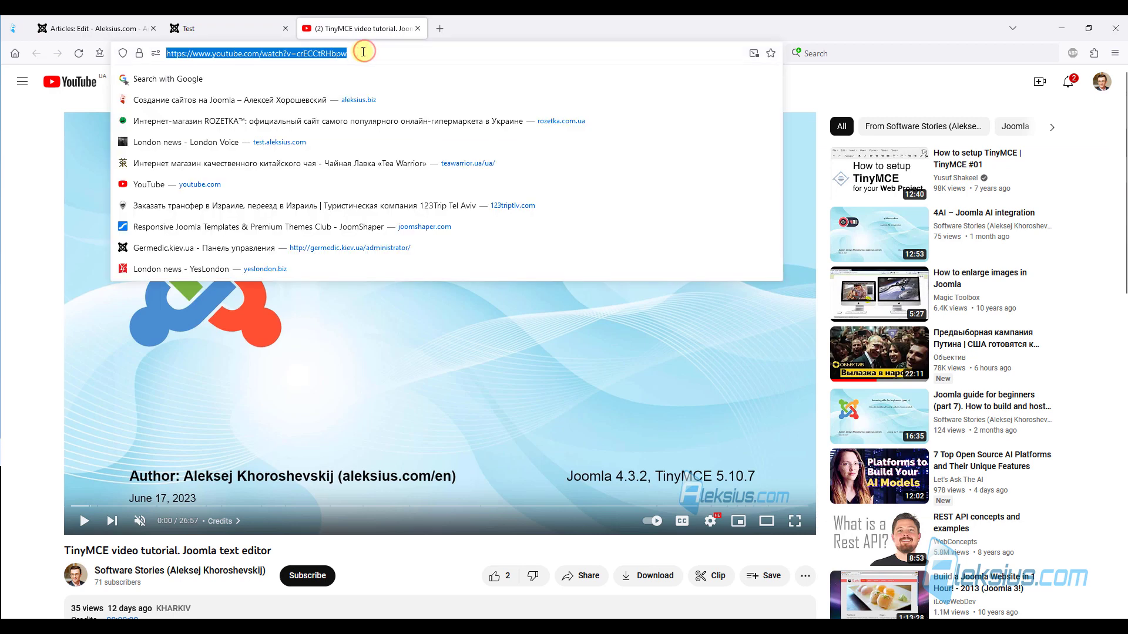
pyautogui.click(95, 28)
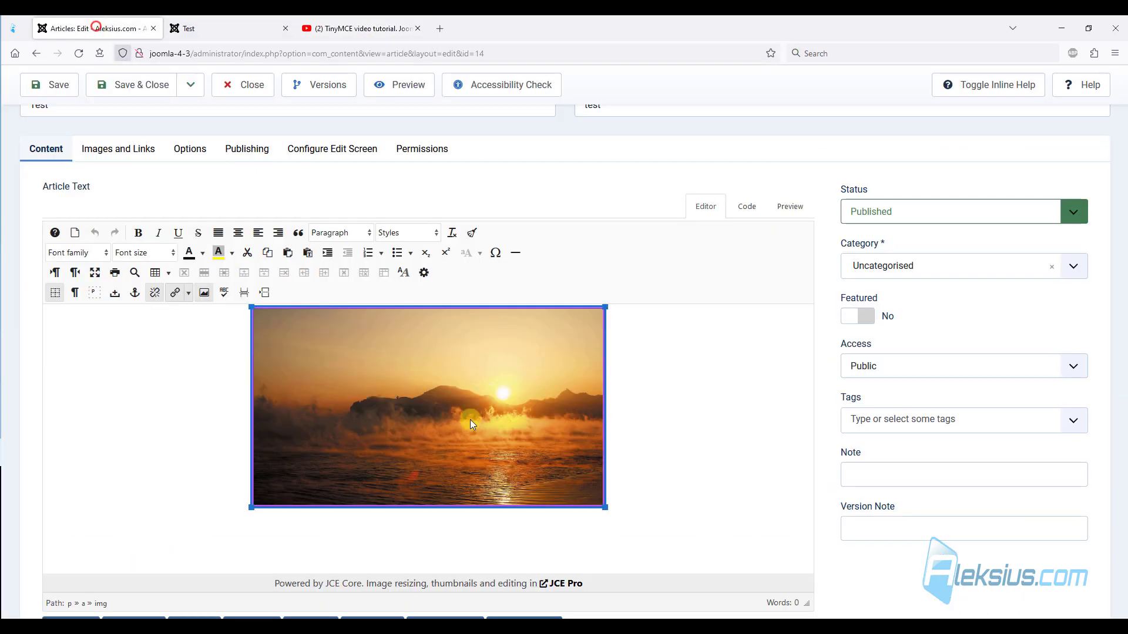
pyautogui.click(417, 387)
pyautogui.click(175, 292)
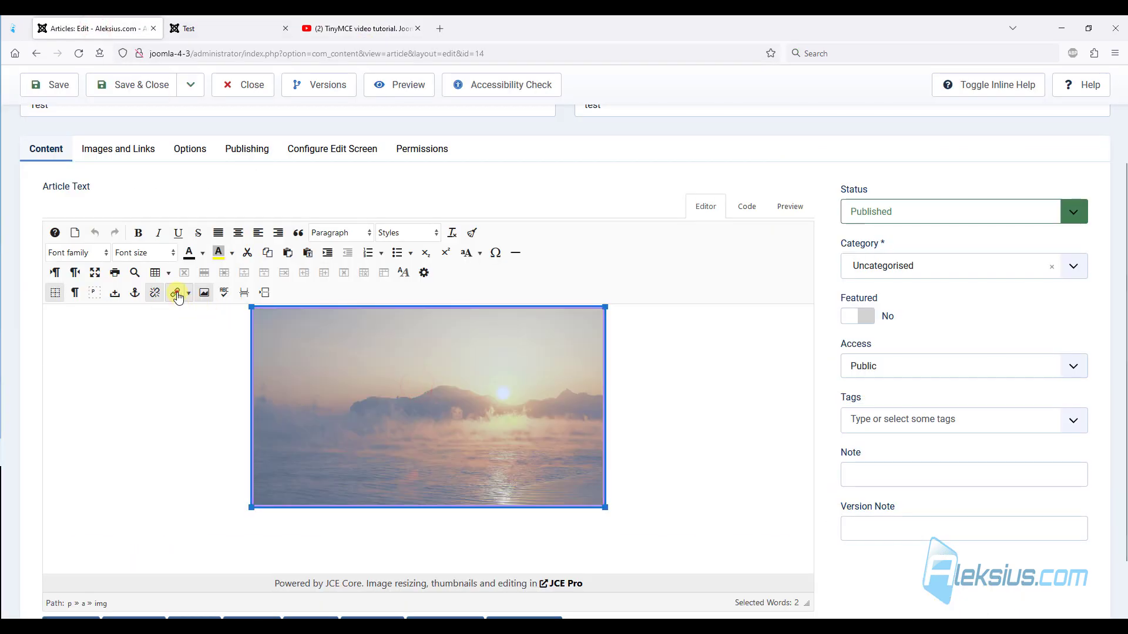
pyautogui.tripleClick(624, 217)
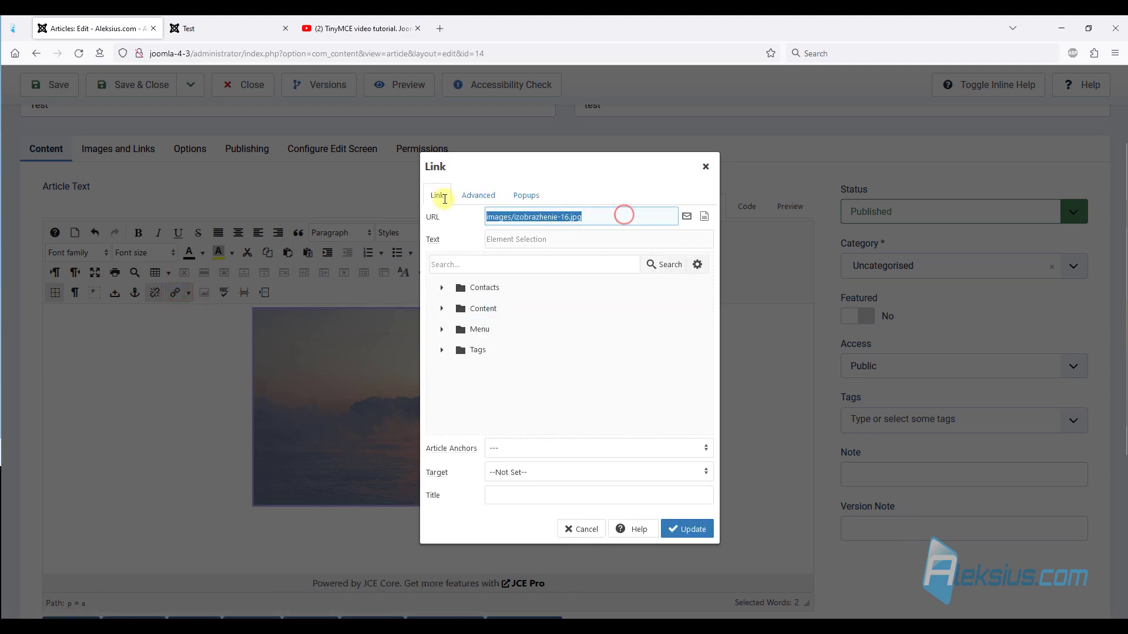
pyautogui.hotkey('ctrl', 'v')
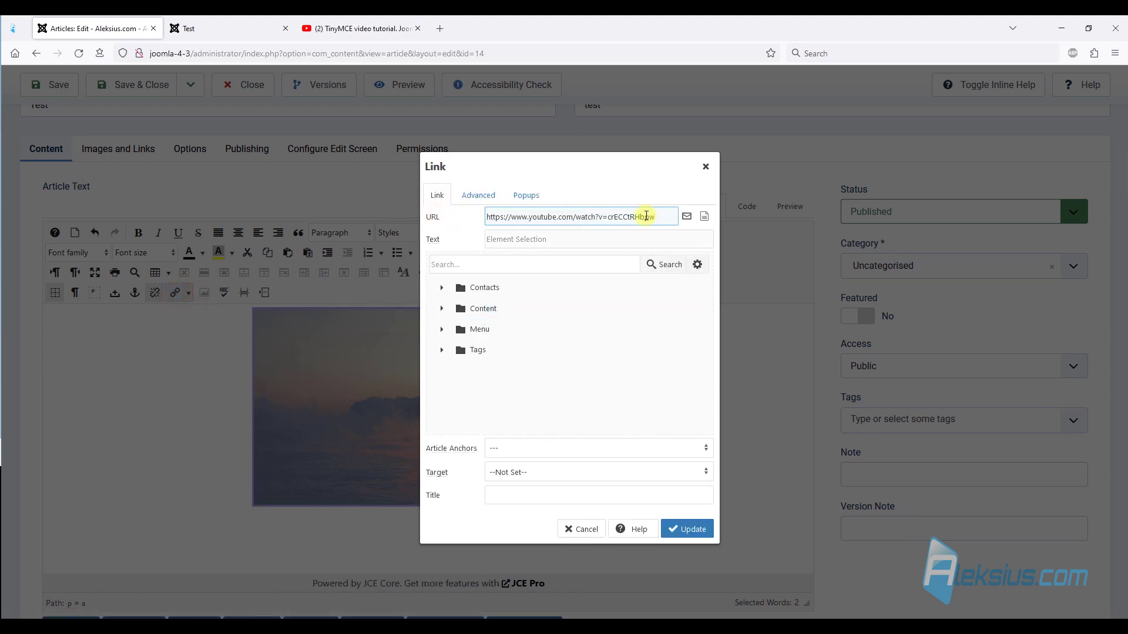
# - Clear the popup's caption and title, update the image link and save the article
pyautogui.click(517, 194)
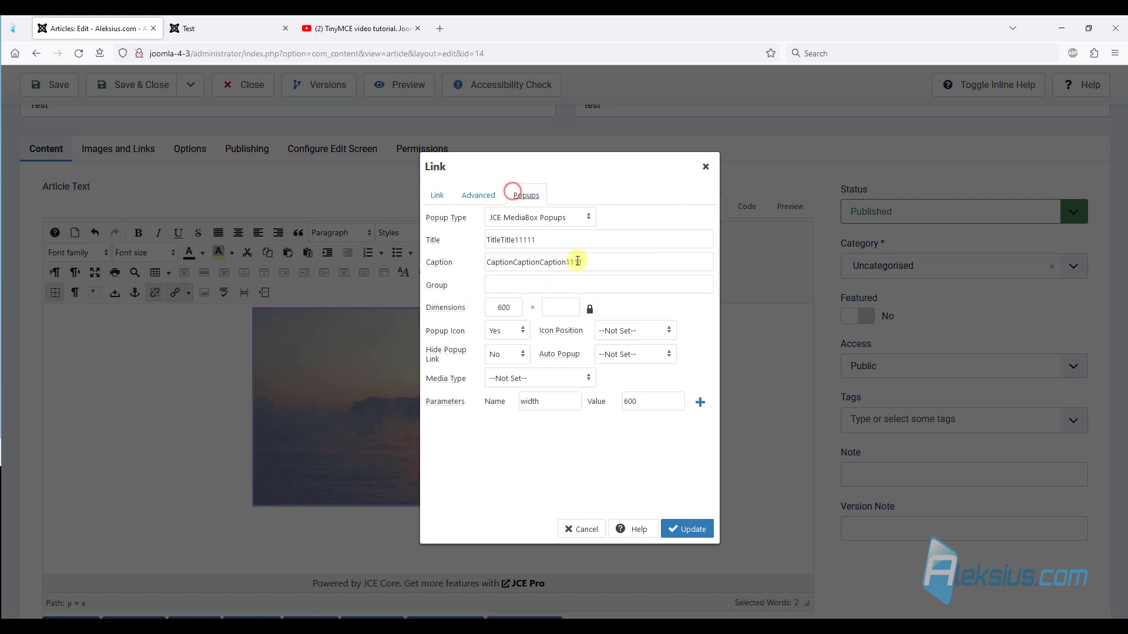
pyautogui.click(585, 259)
pyautogui.tripleClick(584, 259)
pyautogui.press('BackSpace')
pyautogui.tripleClick(554, 239)
pyautogui.press('BackSpace')
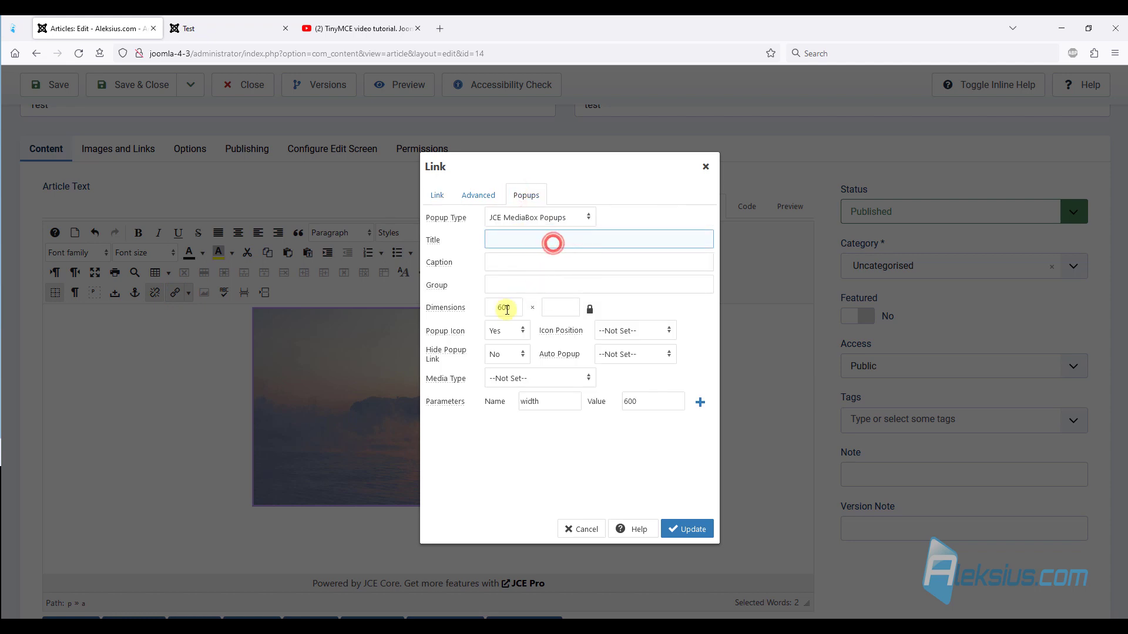
pyautogui.doubleClick(504, 308)
pyautogui.click(436, 194)
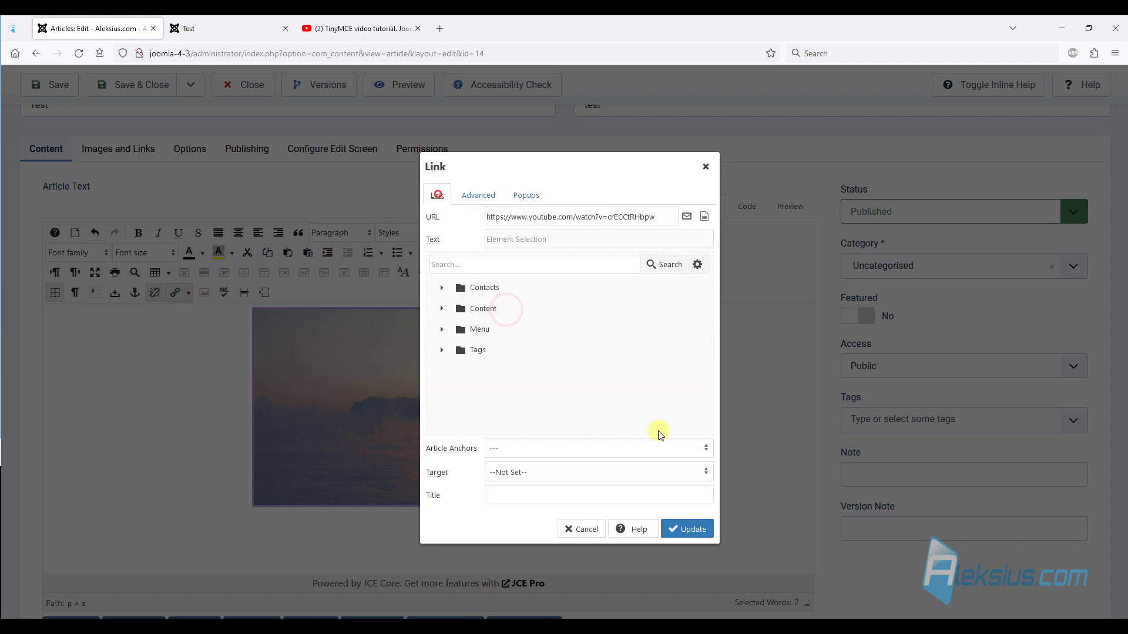
pyautogui.click(683, 527)
pyautogui.click(57, 89)
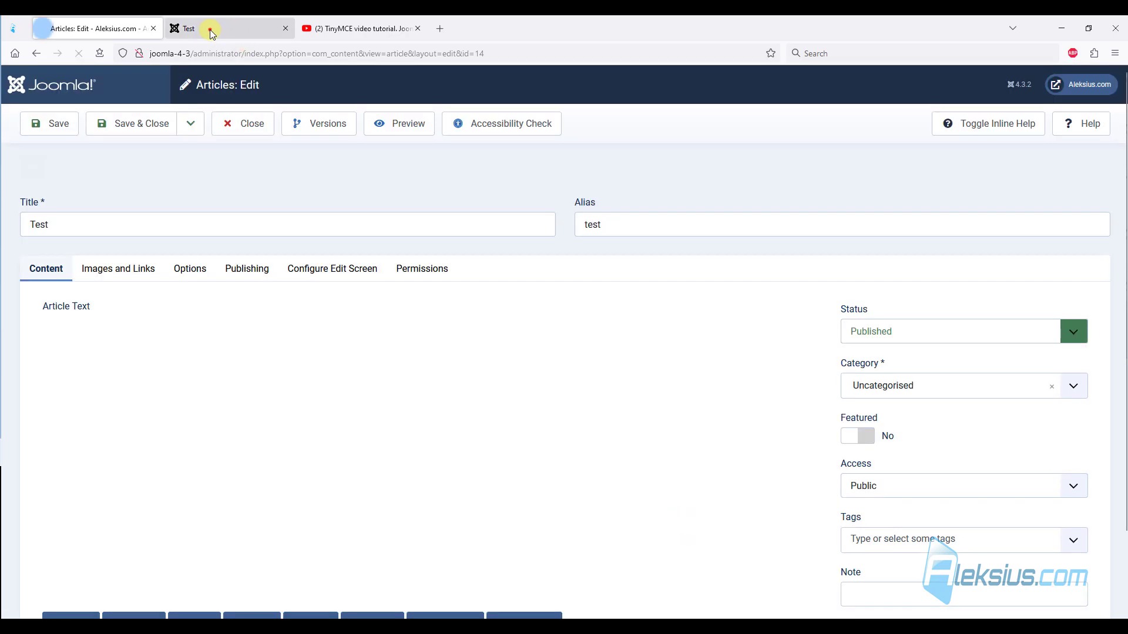
# - Reload the site's Test page, play the linked video in the image popup, close the popup and return to the article editor
pyautogui.click(211, 30)
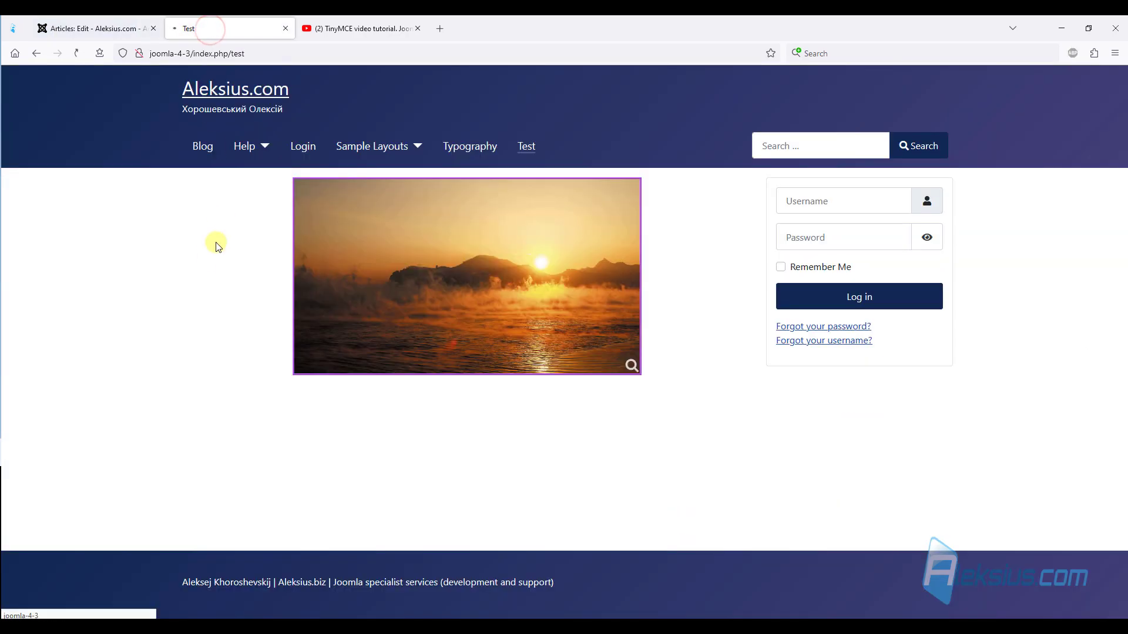
pyautogui.click(461, 266)
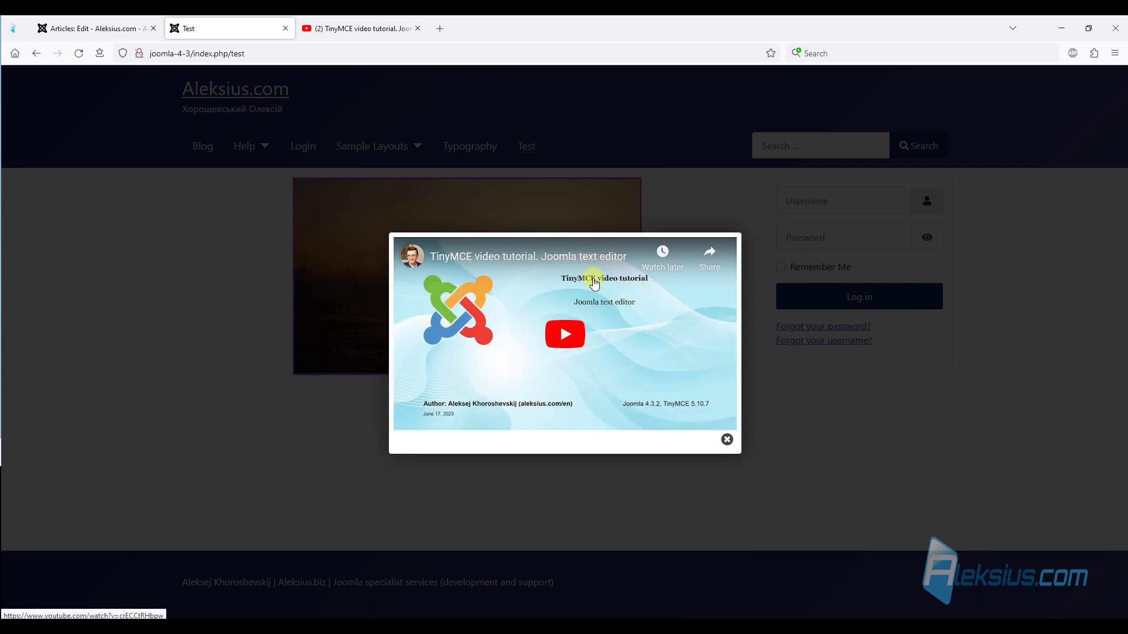
pyautogui.click(565, 336)
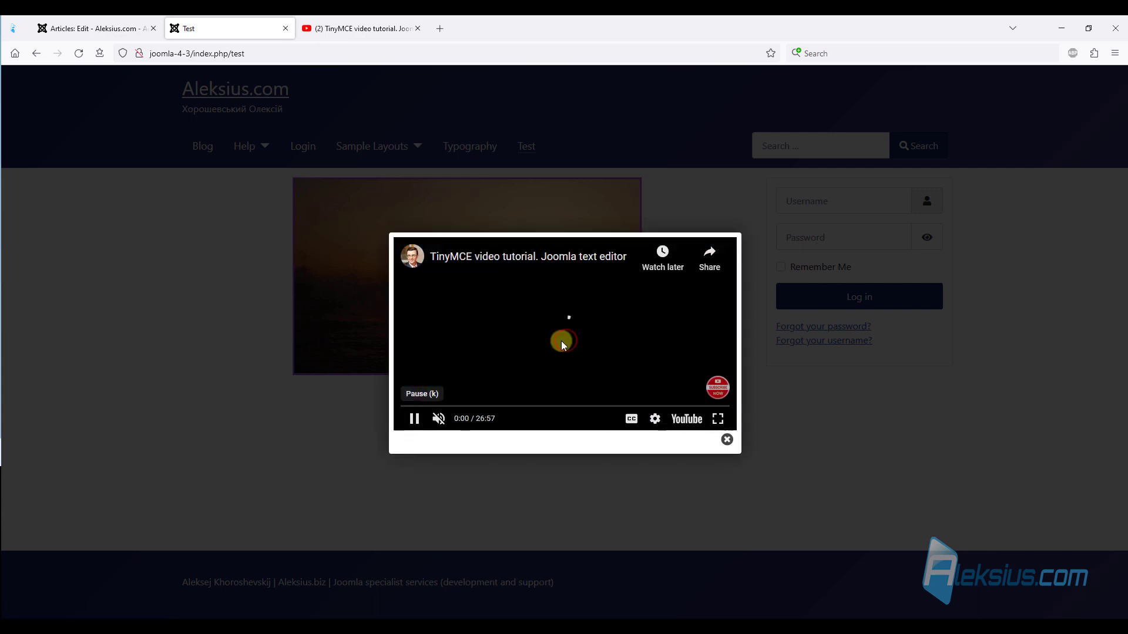
pyautogui.click(536, 405)
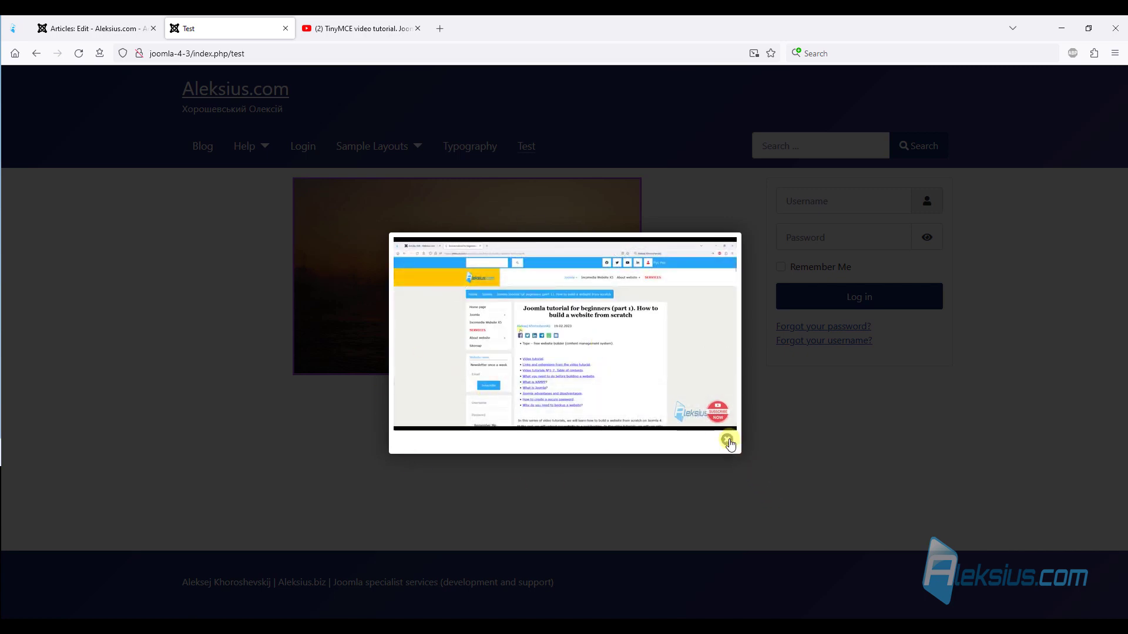
pyautogui.click(727, 439)
pyautogui.click(126, 28)
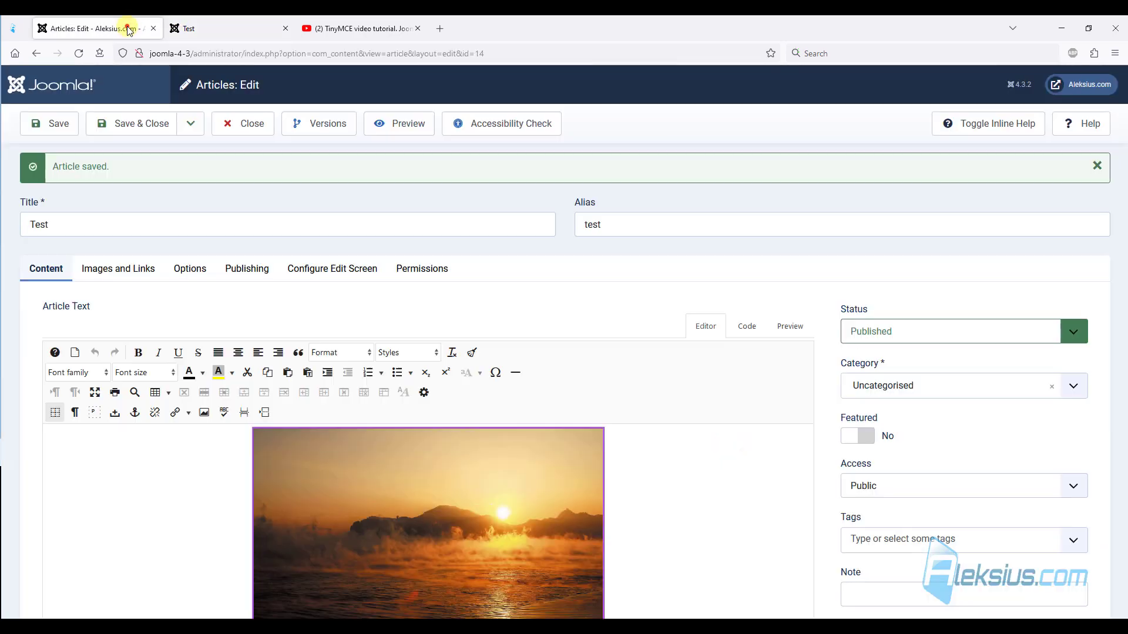
# - Delete the sunset image from the article body and write "Text" in its place
pyautogui.click(501, 510)
pyautogui.press('Delete')
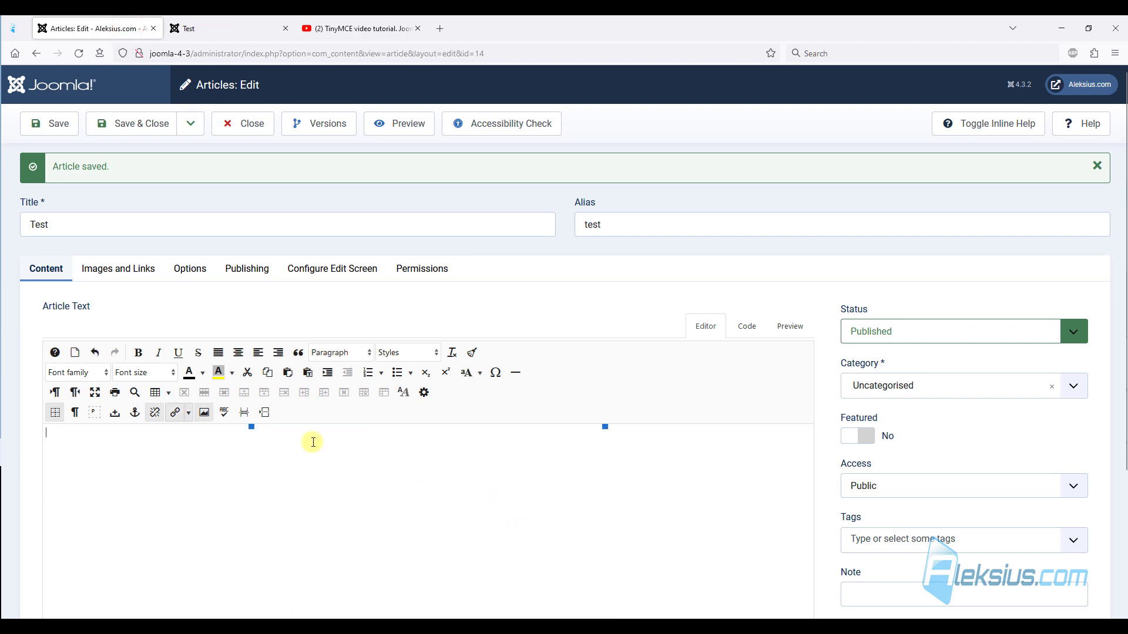
pyautogui.click(283, 508)
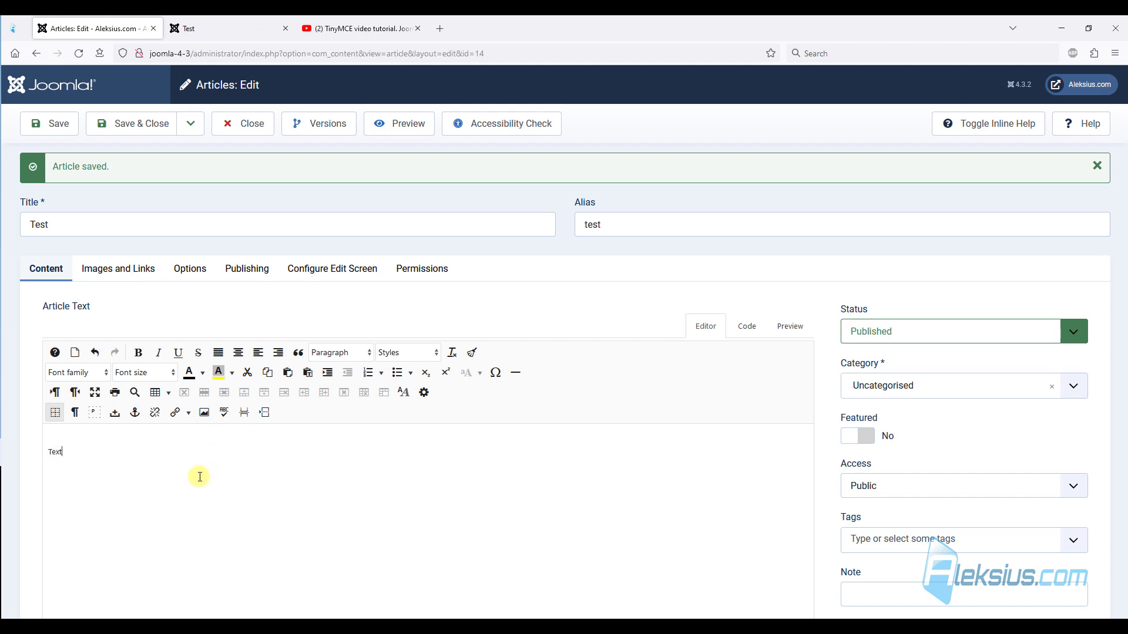
pyautogui.doubleClick(122, 458)
pyautogui.click(93, 437)
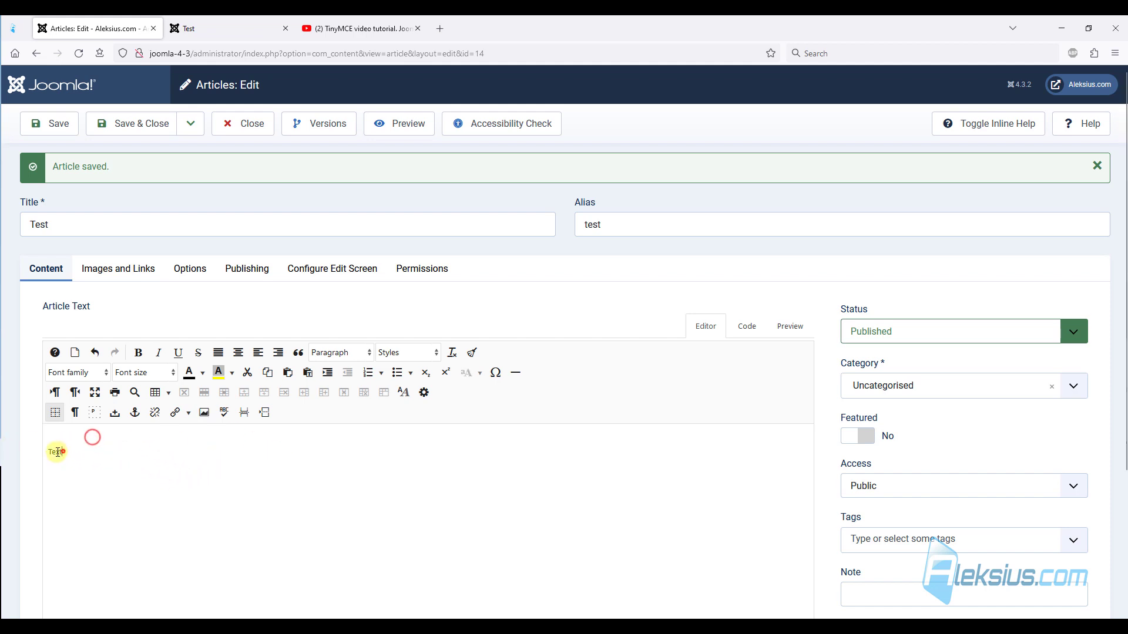
pyautogui.moveTo(63, 453); pyautogui.dragTo(49, 452)
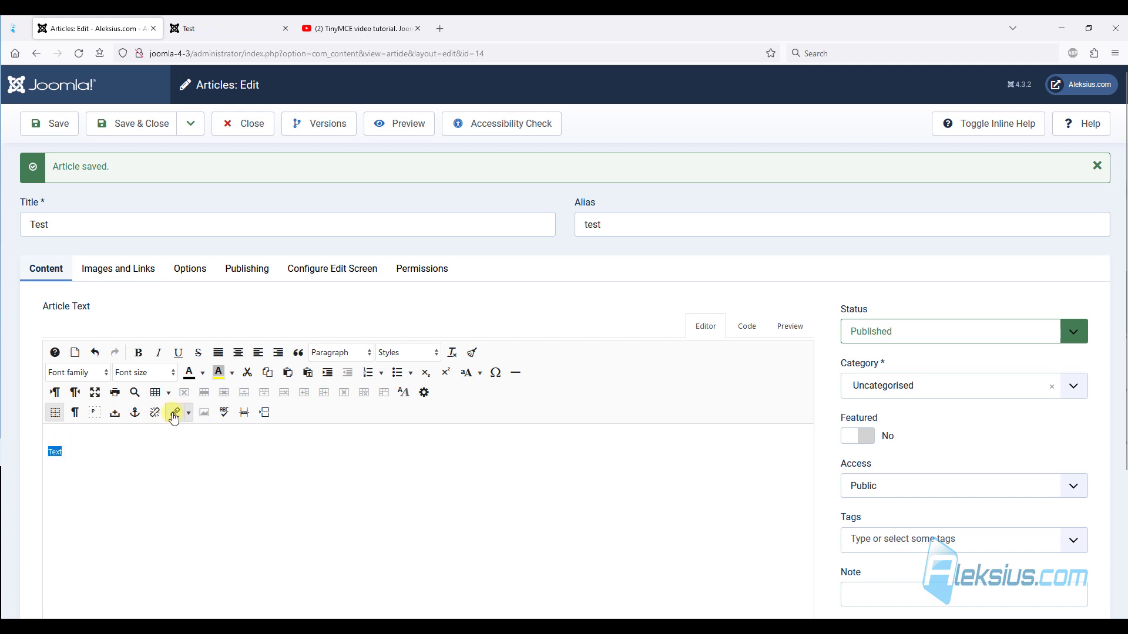
pyautogui.click(174, 414)
pyautogui.click(527, 223)
pyautogui.write('https://www.youtube.com/watch?v=crECCtRHbpw')
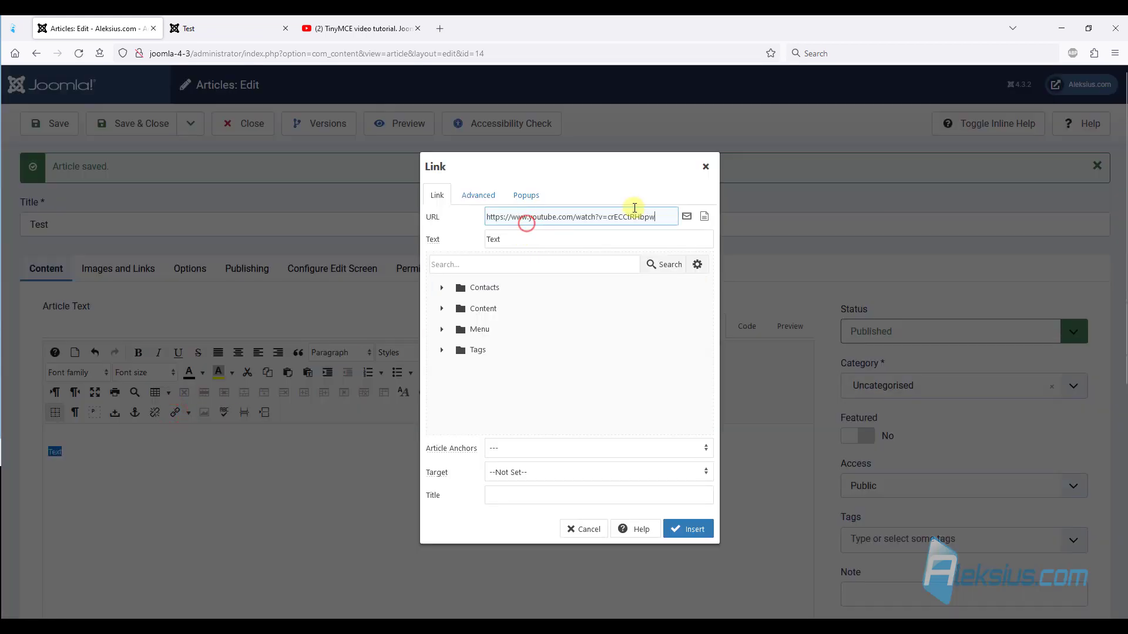
pyautogui.click(531, 196)
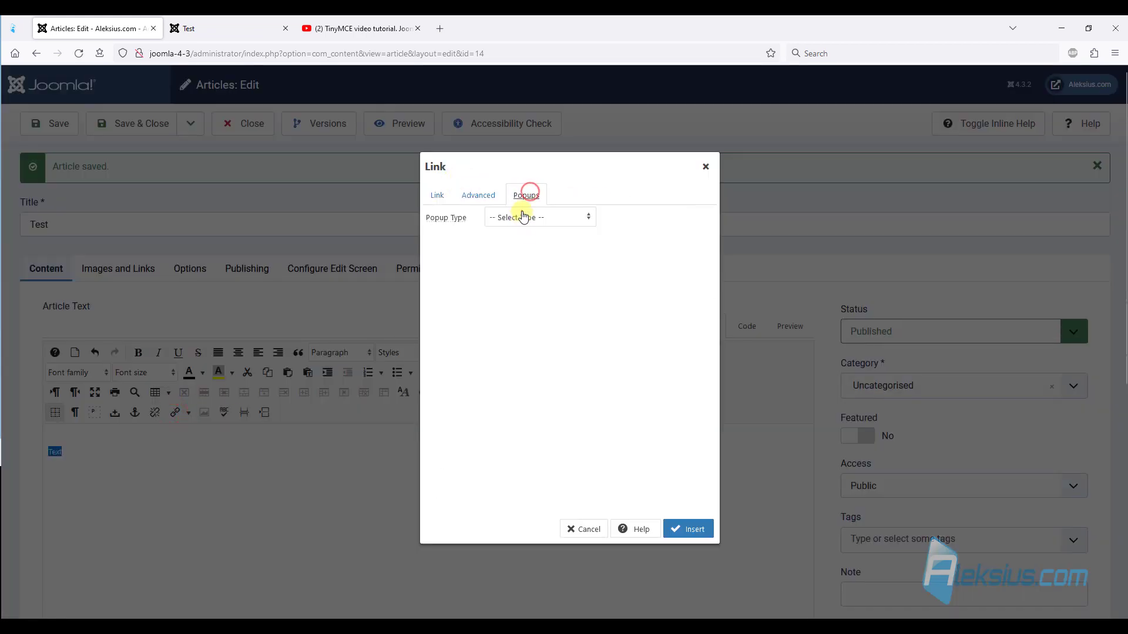
pyautogui.click(521, 219)
pyautogui.click(519, 253)
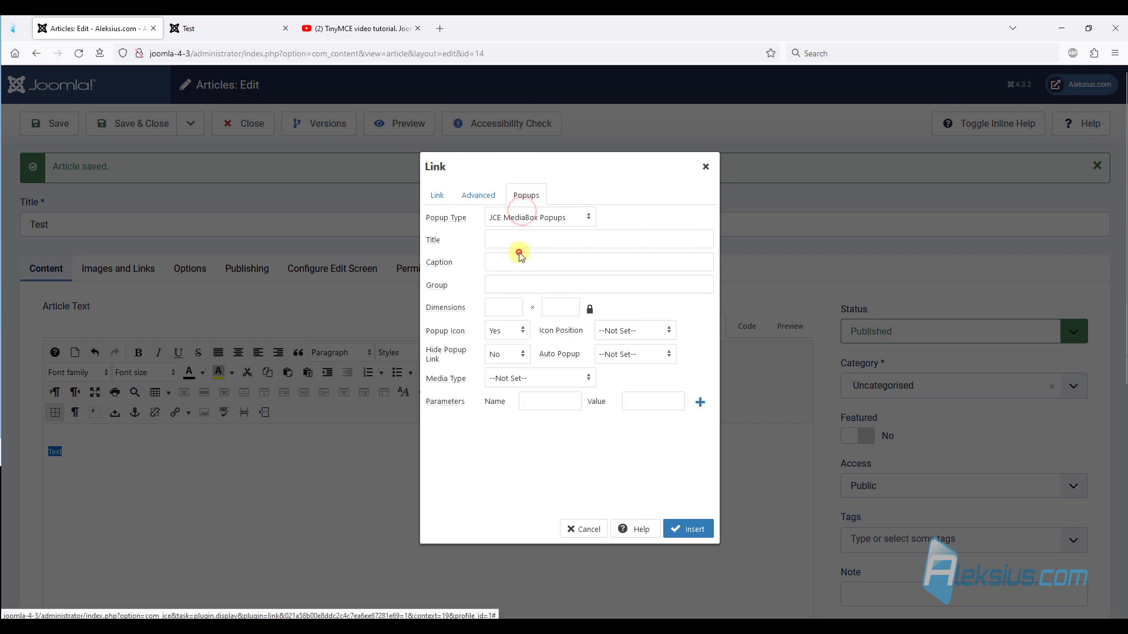
pyautogui.click(694, 528)
# - Save the article and try the "Text" popup link on the refreshed Test page of the site
pyautogui.click(36, 127)
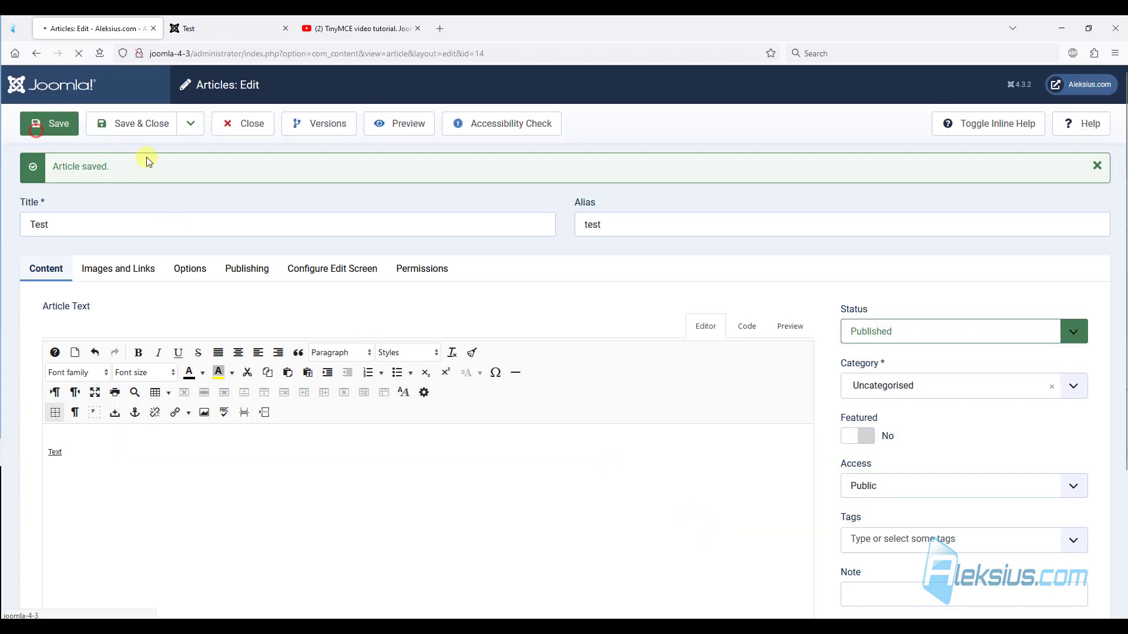
pyautogui.click(207, 30)
pyautogui.press('F5')
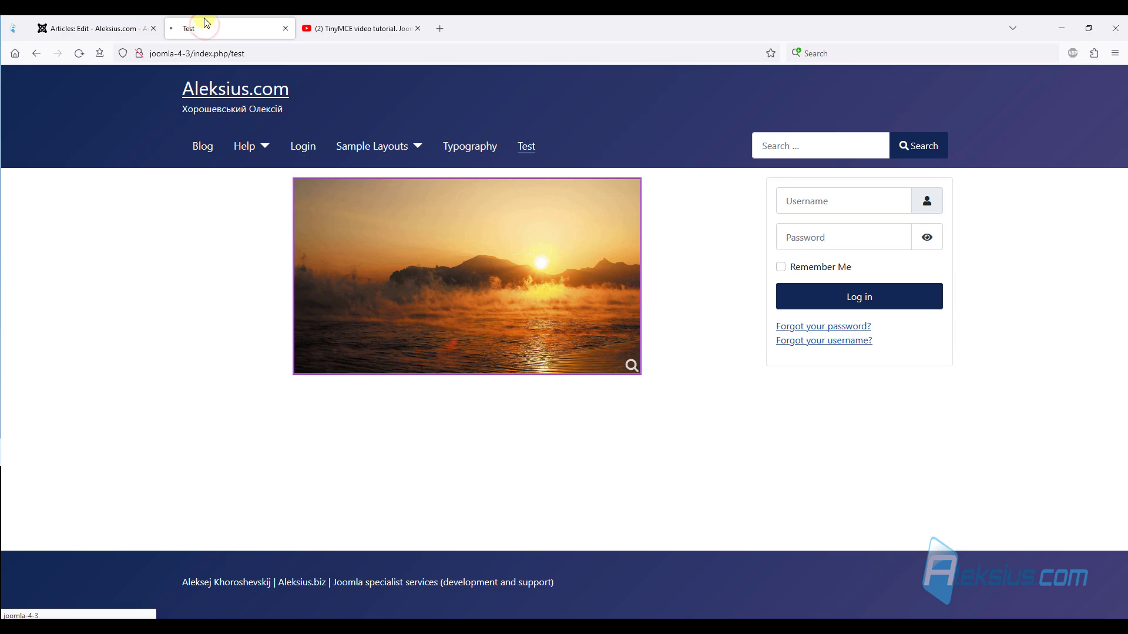
pyautogui.click(188, 209)
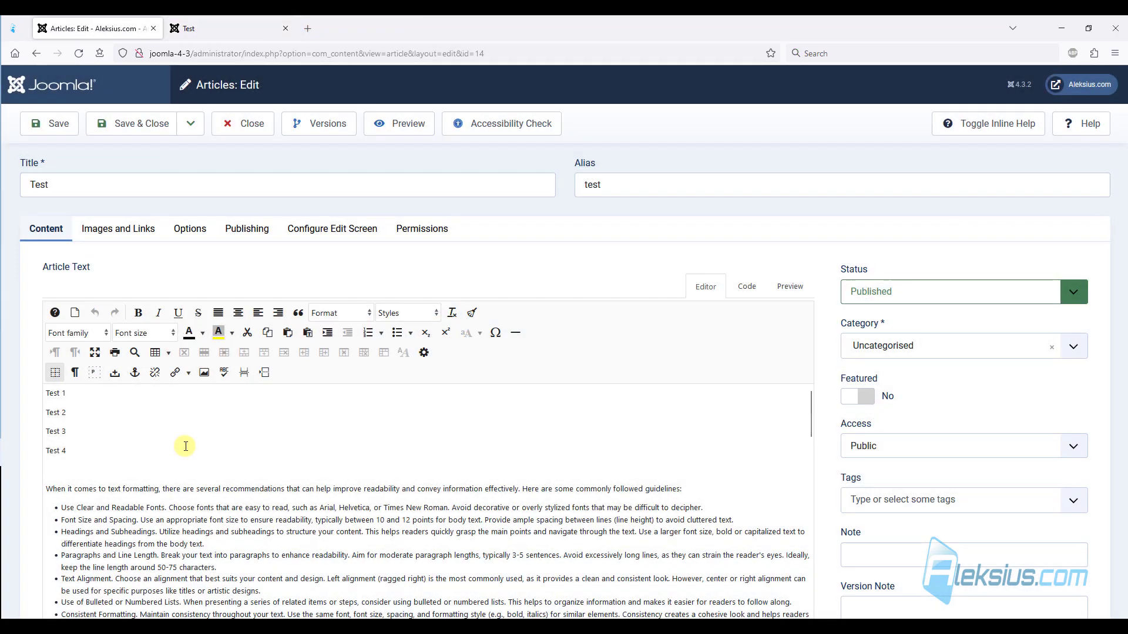
# - Copy the address of the TinyMCE video tutorial page on aleksius.com
pyautogui.click(218, 26)
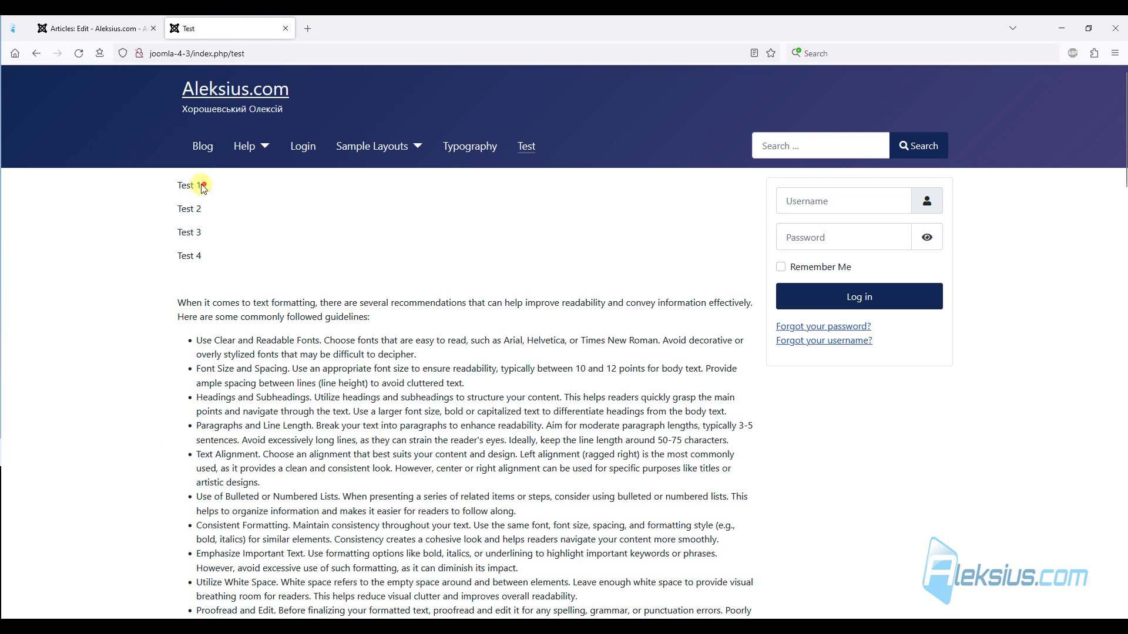
pyautogui.moveTo(203, 186); pyautogui.dragTo(177, 188)
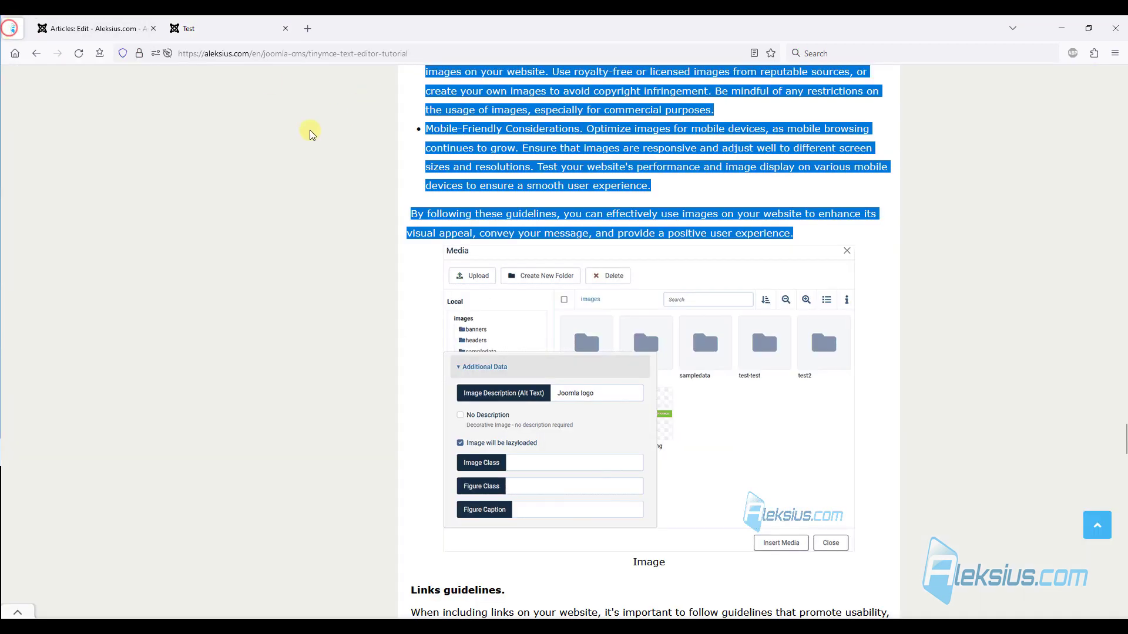
pyautogui.click(297, 143)
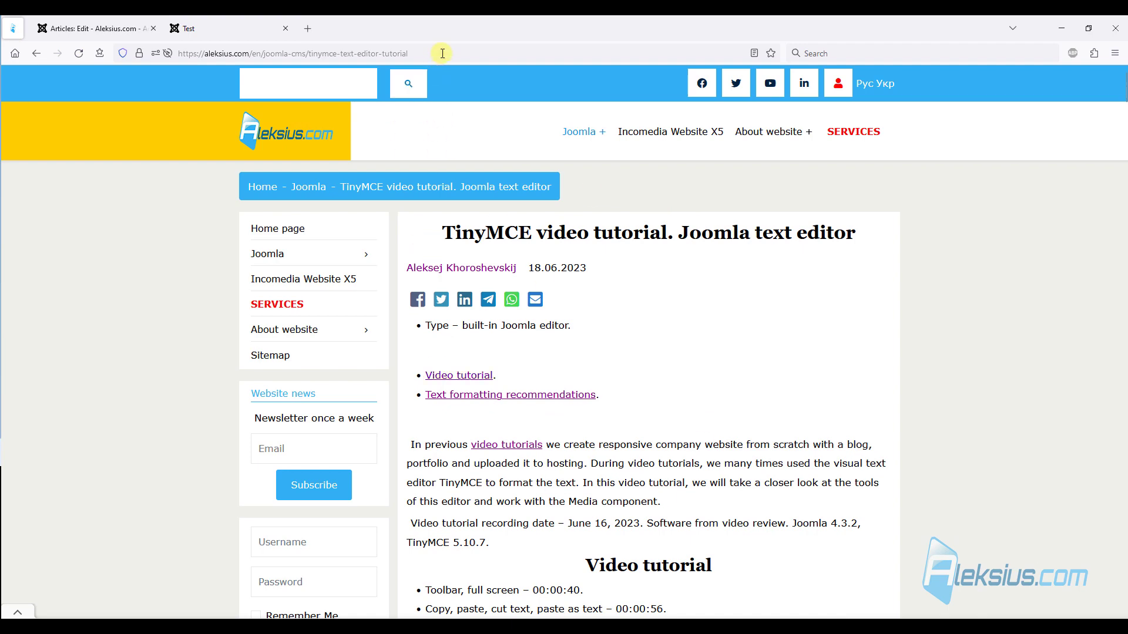
pyautogui.click(442, 53)
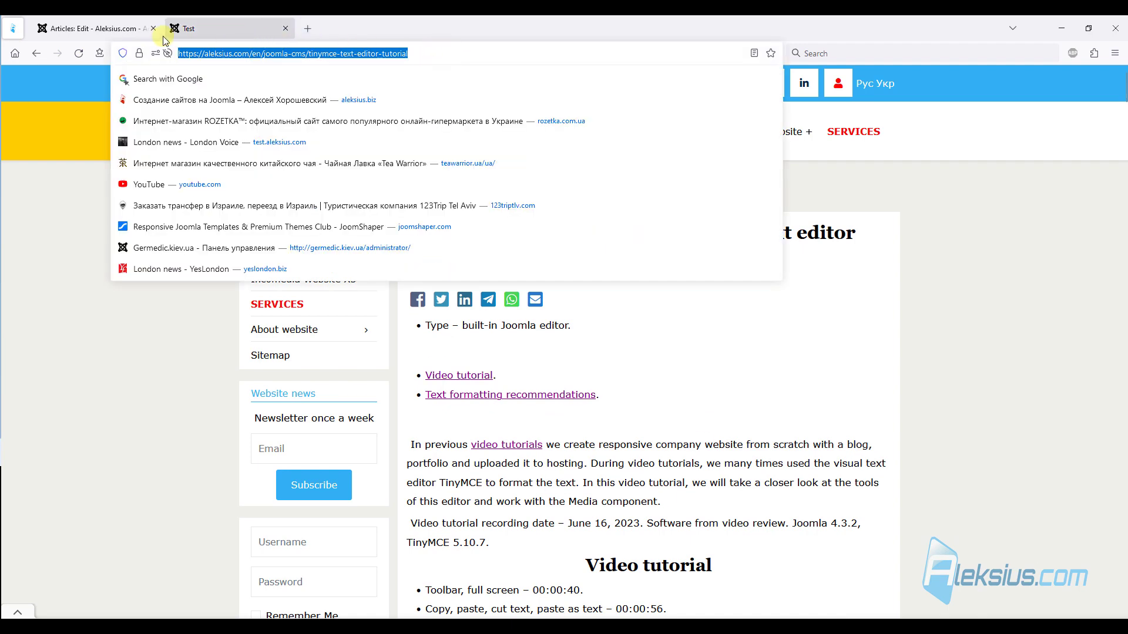
pyautogui.click(111, 28)
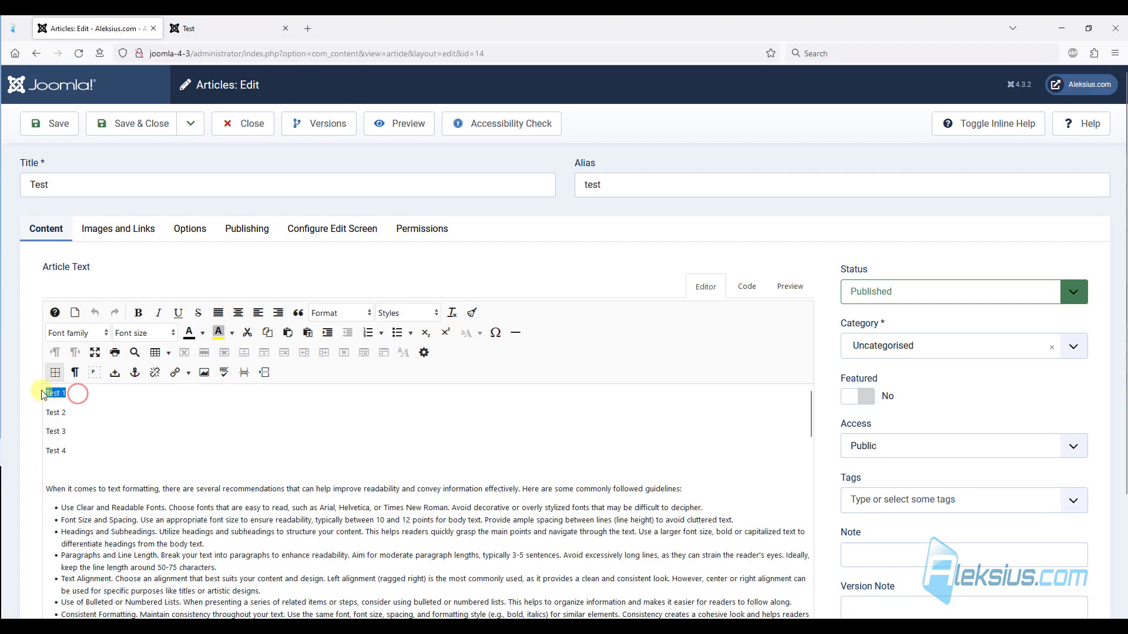
pyautogui.click(175, 373)
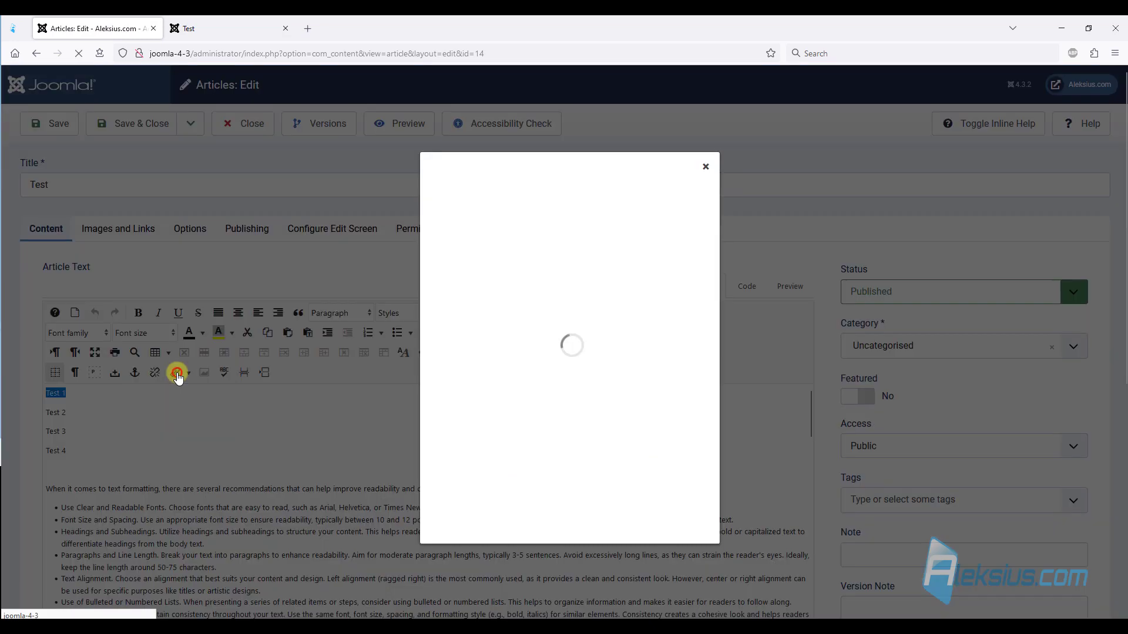
pyautogui.hotkey('ctrl', 'v')
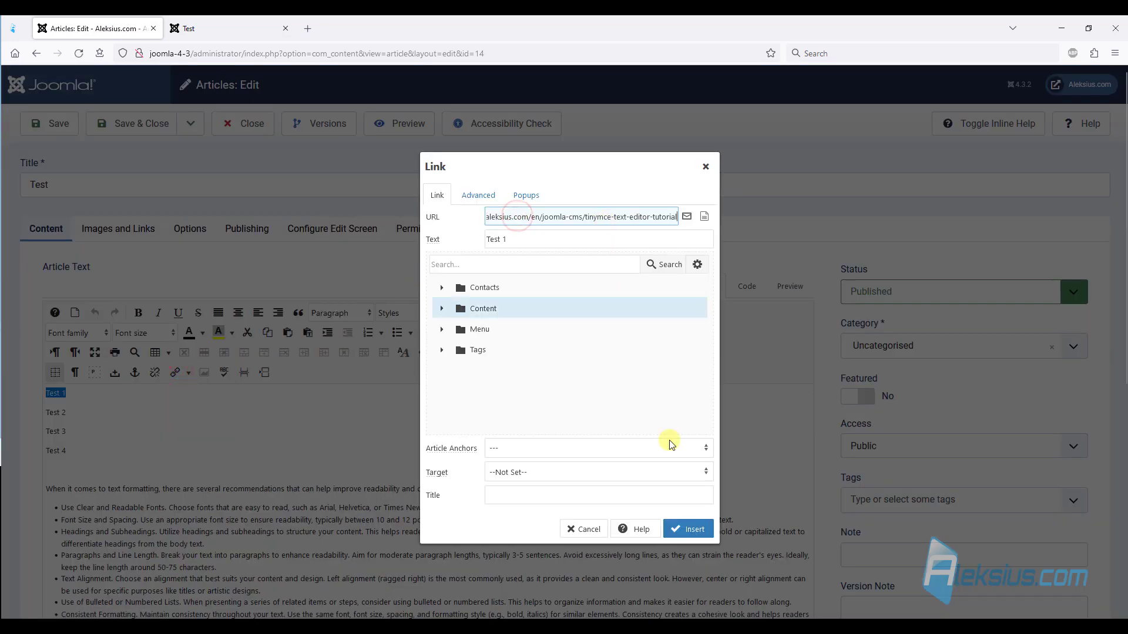
pyautogui.click(693, 528)
# - Save the article, follow the "Test 1" link on the refreshed Test page, and return to that page
pyautogui.click(59, 124)
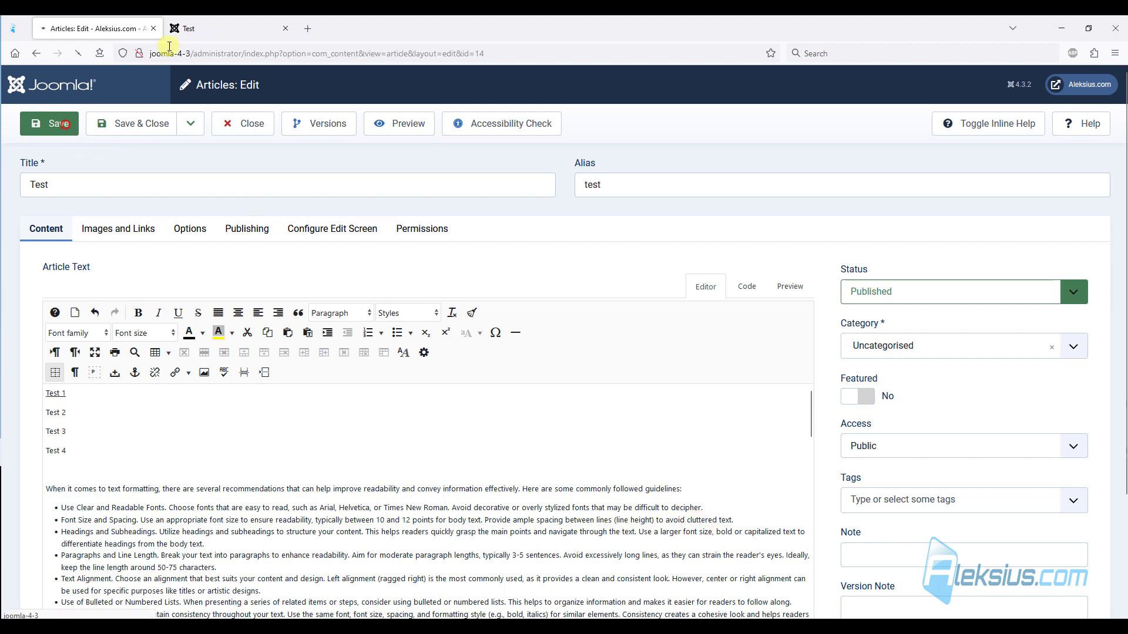
pyautogui.click(194, 30)
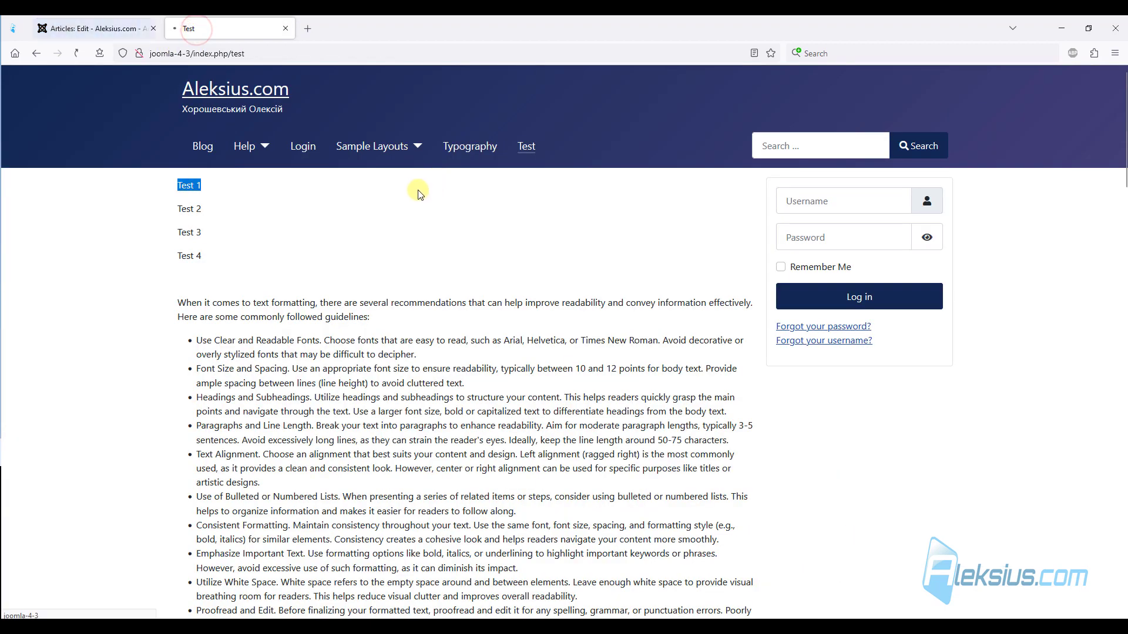
pyautogui.click(321, 237)
pyautogui.press('F5')
pyautogui.click(199, 186)
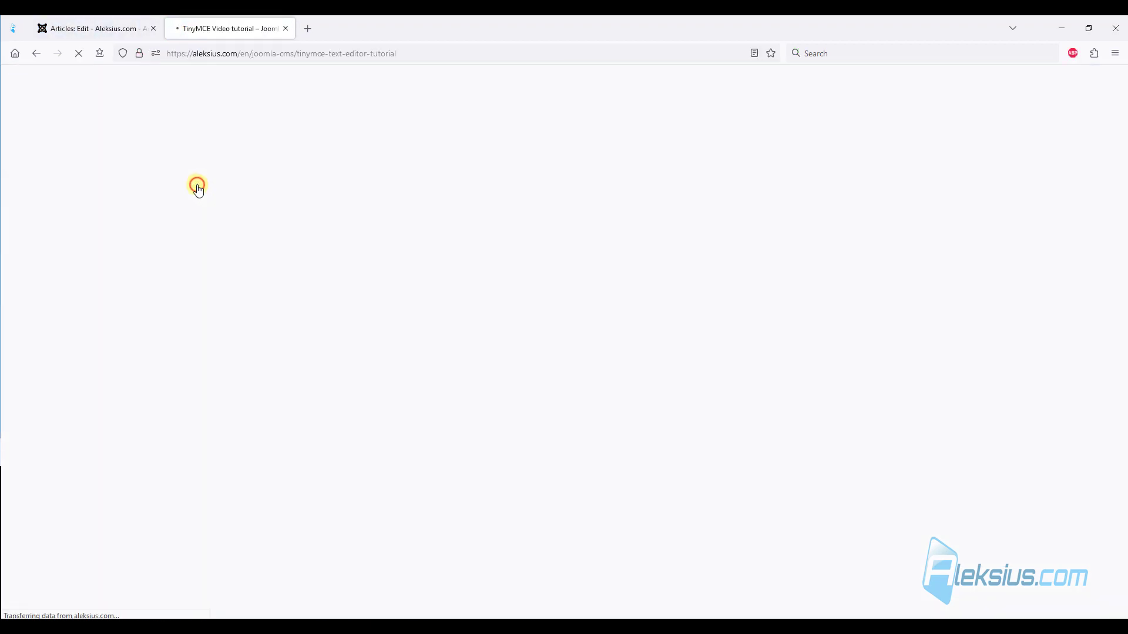
pyautogui.click(36, 53)
# - Set the target of the article's "Test 1" link to "Open in new window"
pyautogui.click(92, 29)
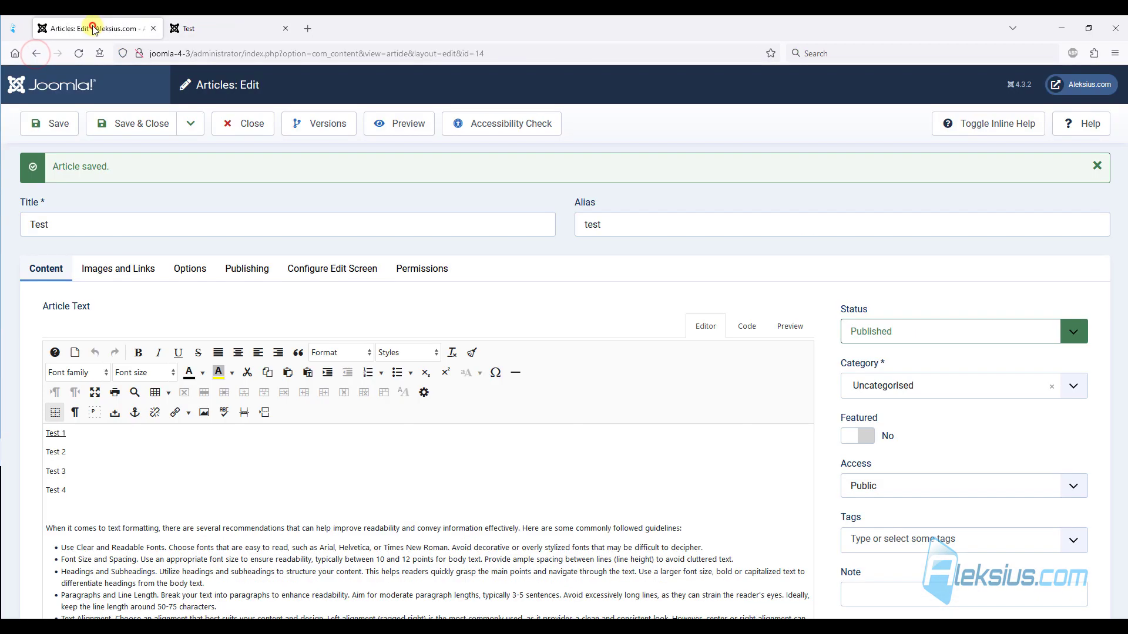
pyautogui.tripleClick(54, 435)
pyautogui.click(175, 413)
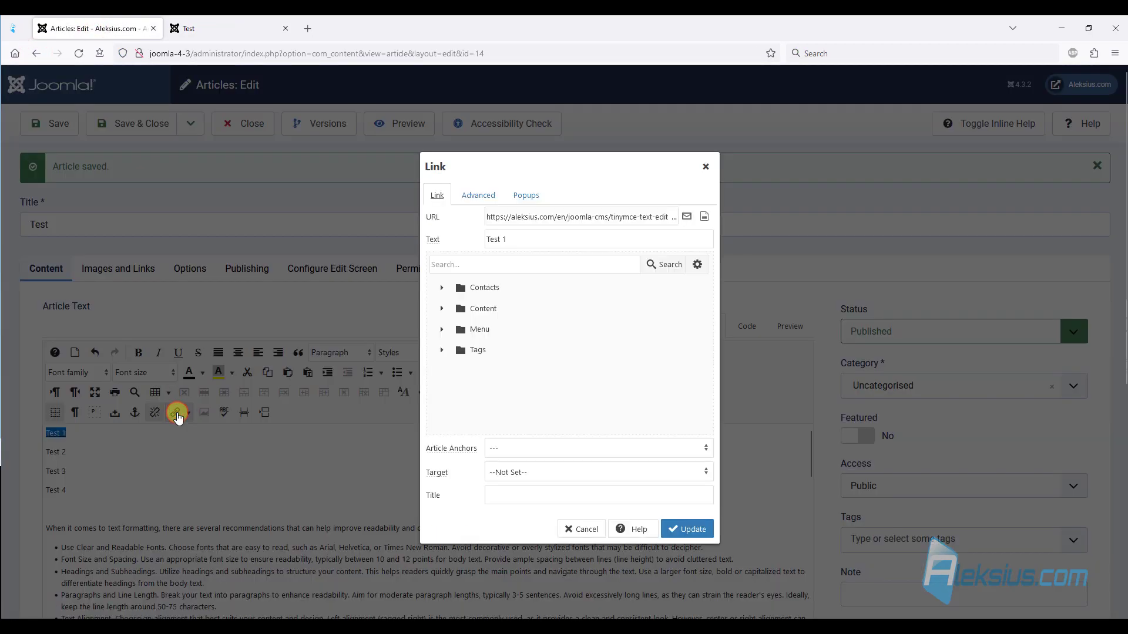
pyautogui.click(531, 477)
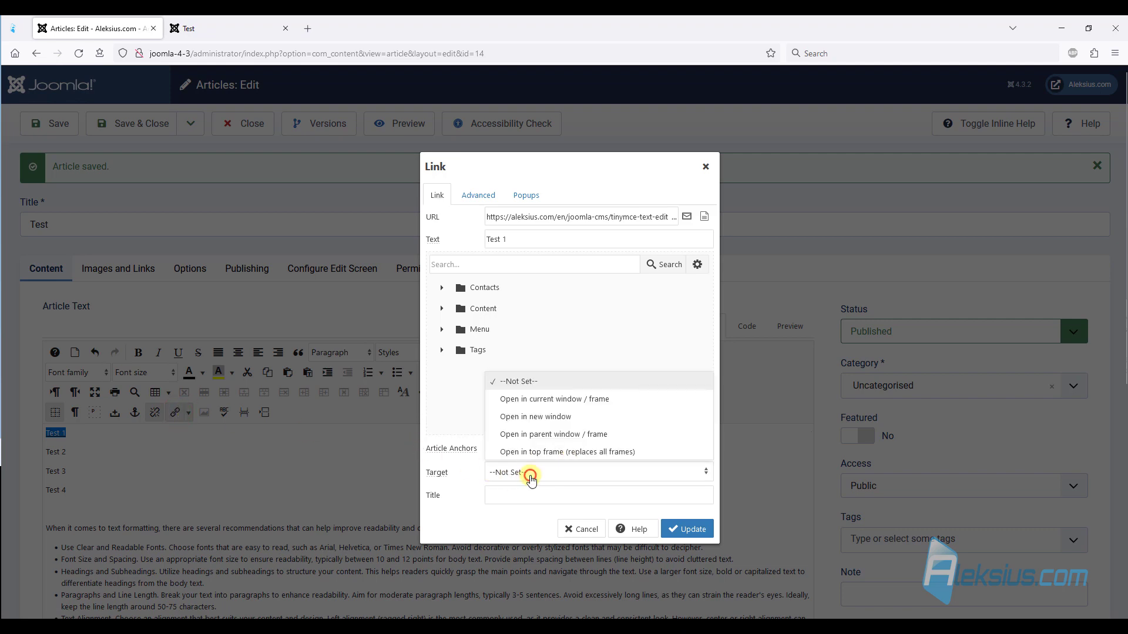
pyautogui.click(600, 417)
pyautogui.click(688, 529)
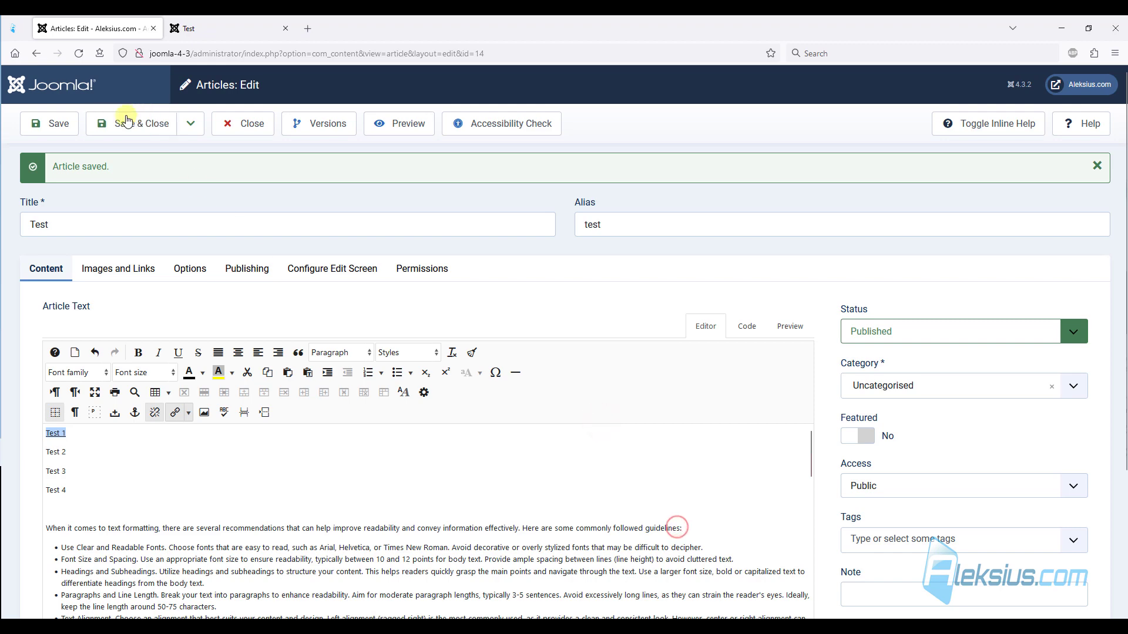
# - Save the article, try the new-window "Test 1" link on the Test page, and close the page it opens
pyautogui.click(70, 135)
pyautogui.click(228, 29)
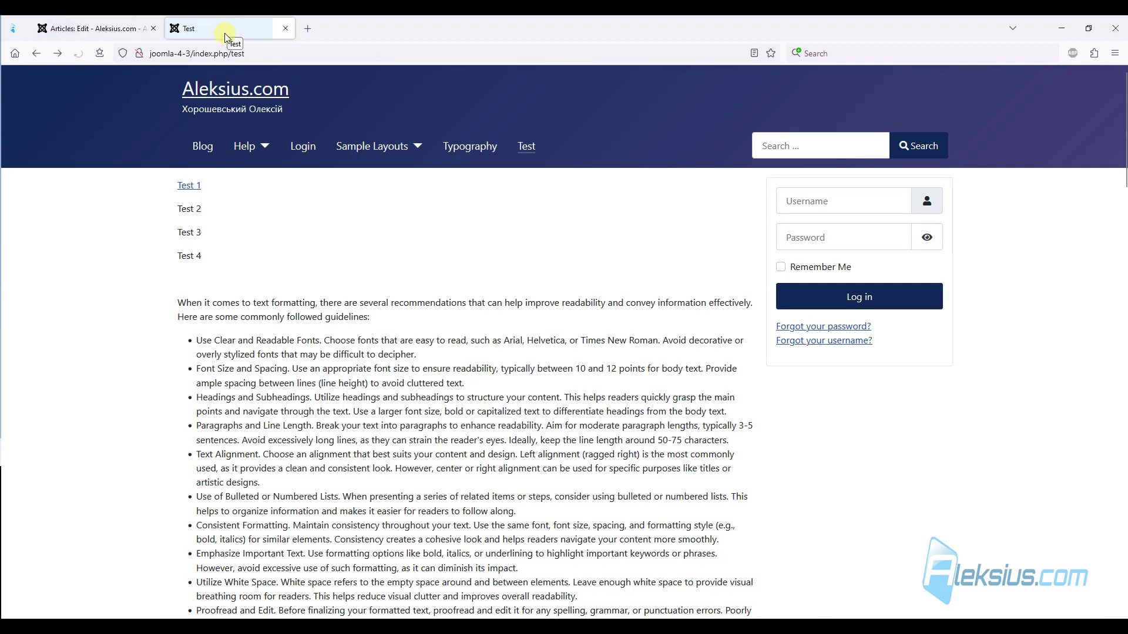
pyautogui.click(189, 186)
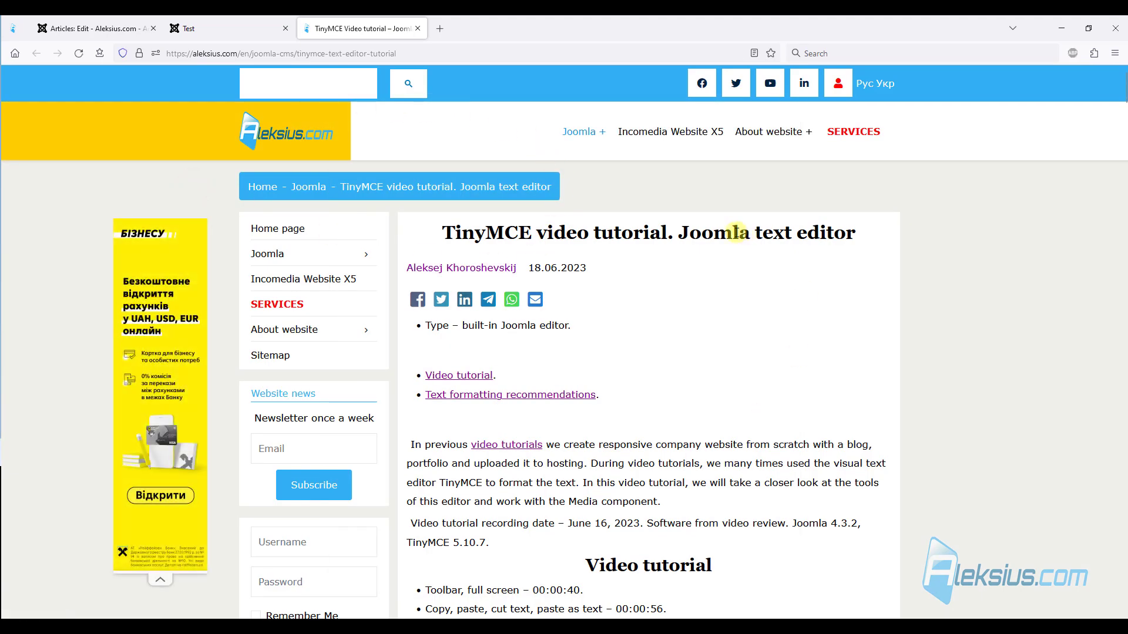
pyautogui.click(418, 28)
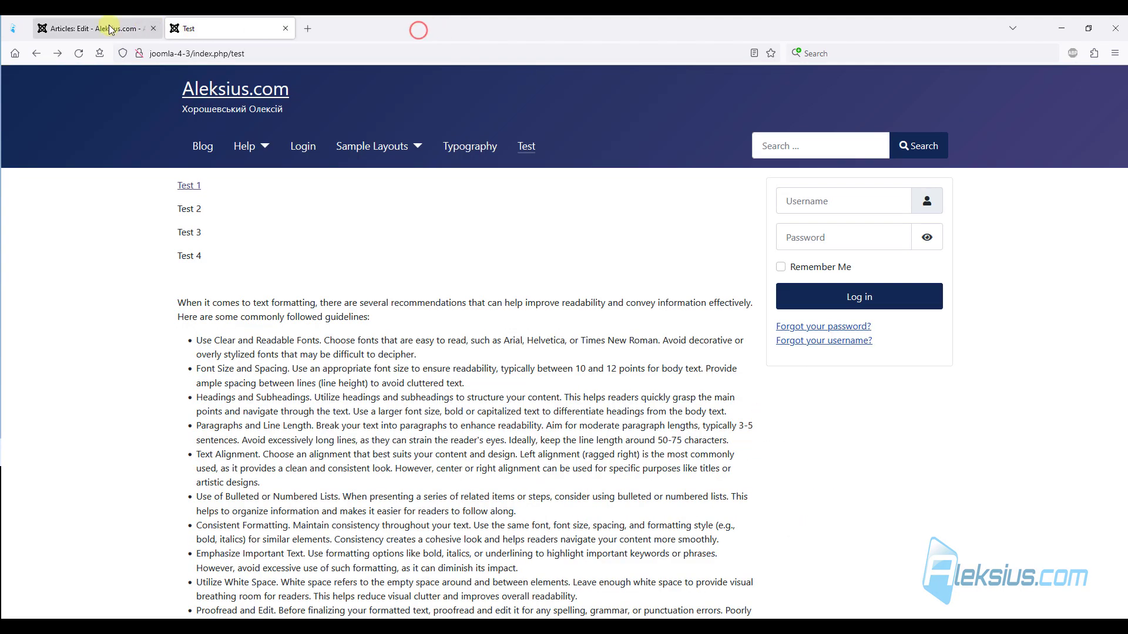
# - Give the "Test 1" link in the article the title "TitleTitleTitleTitle"
pyautogui.click(108, 28)
pyautogui.tripleClick(58, 436)
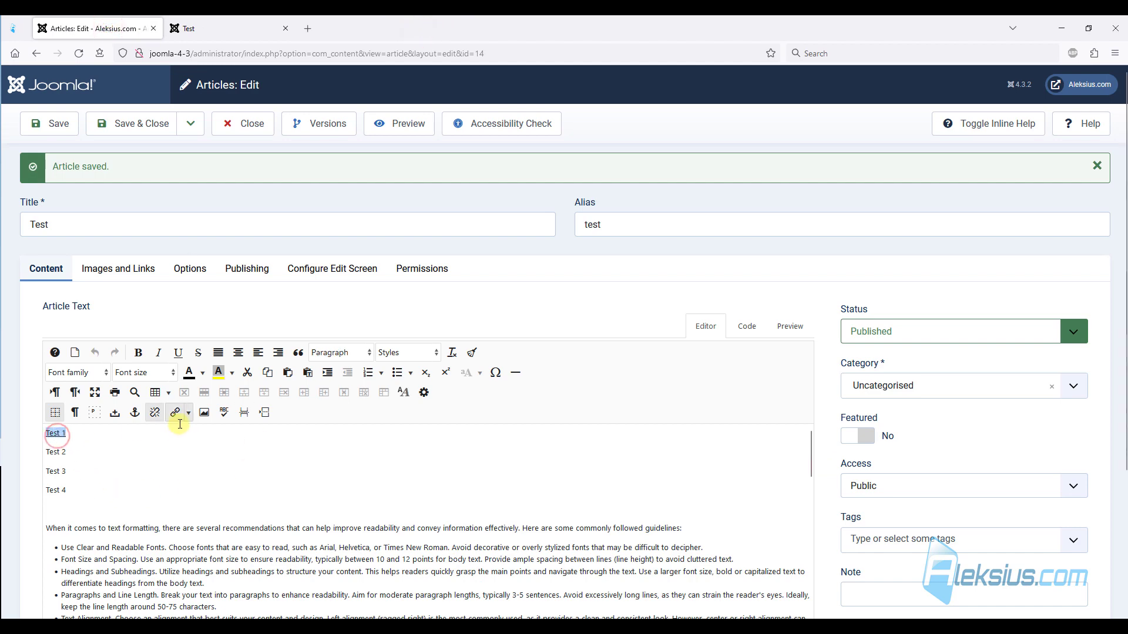
pyautogui.click(177, 412)
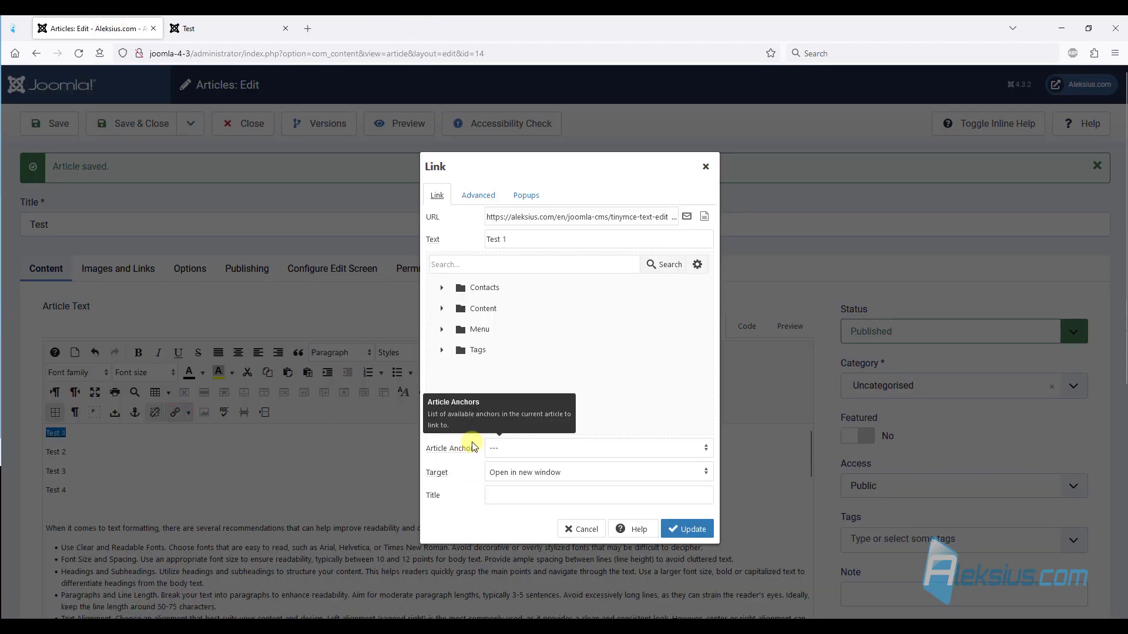
pyautogui.click(570, 500)
pyautogui.write('Title')
pyautogui.click(688, 529)
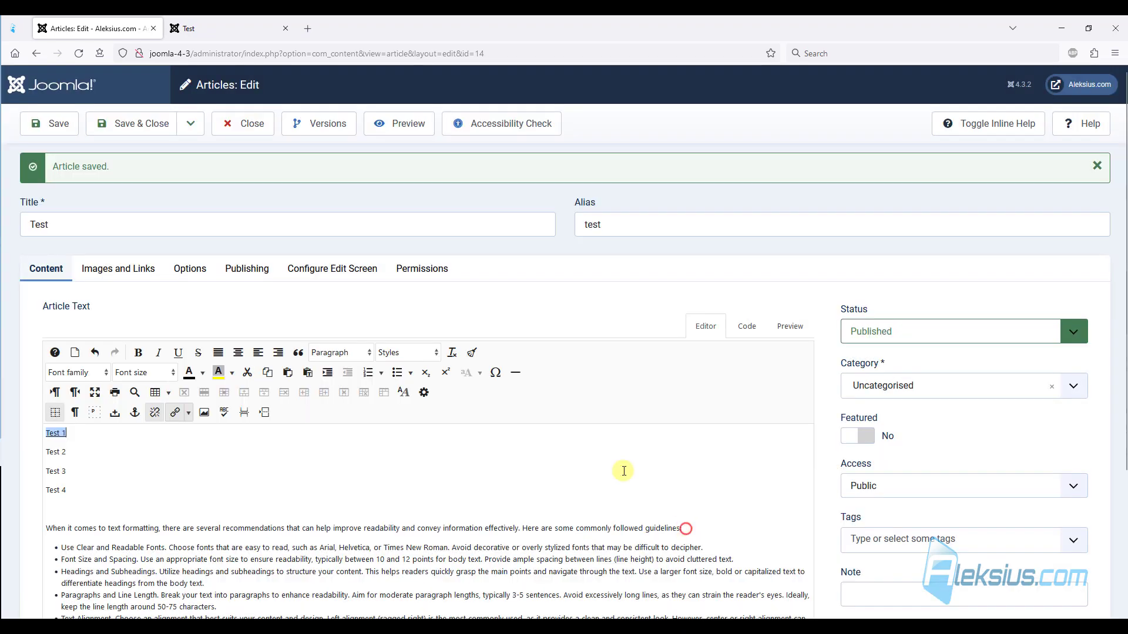
# - Save the article, check the "Test 1" link's title tooltip and target on the Test page, and close the opened page
pyautogui.click(36, 122)
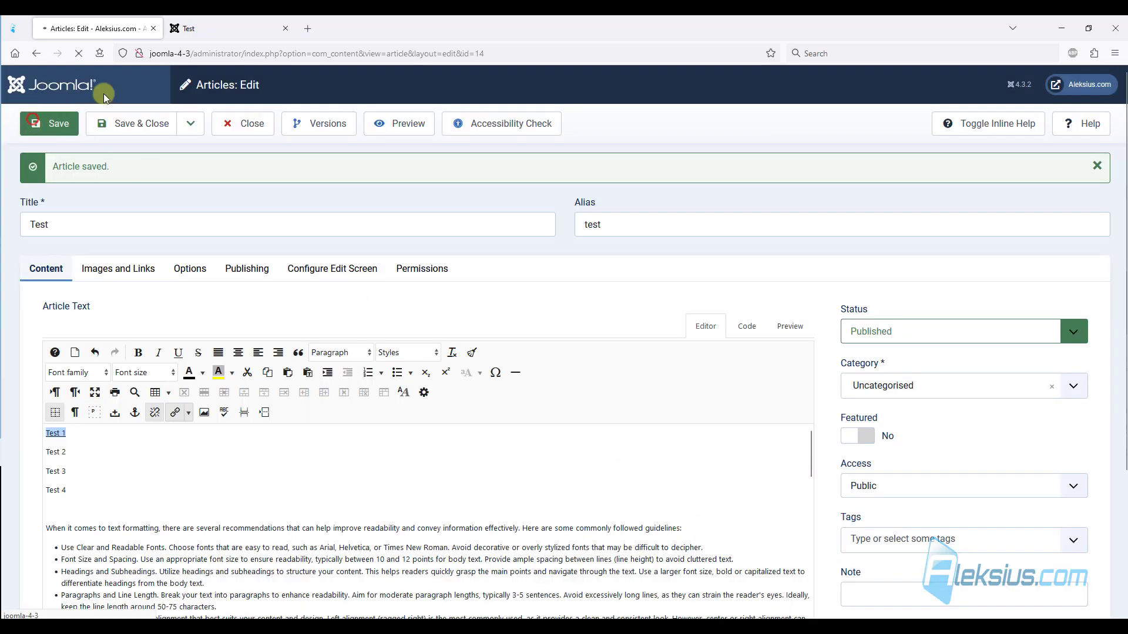
pyautogui.click(221, 26)
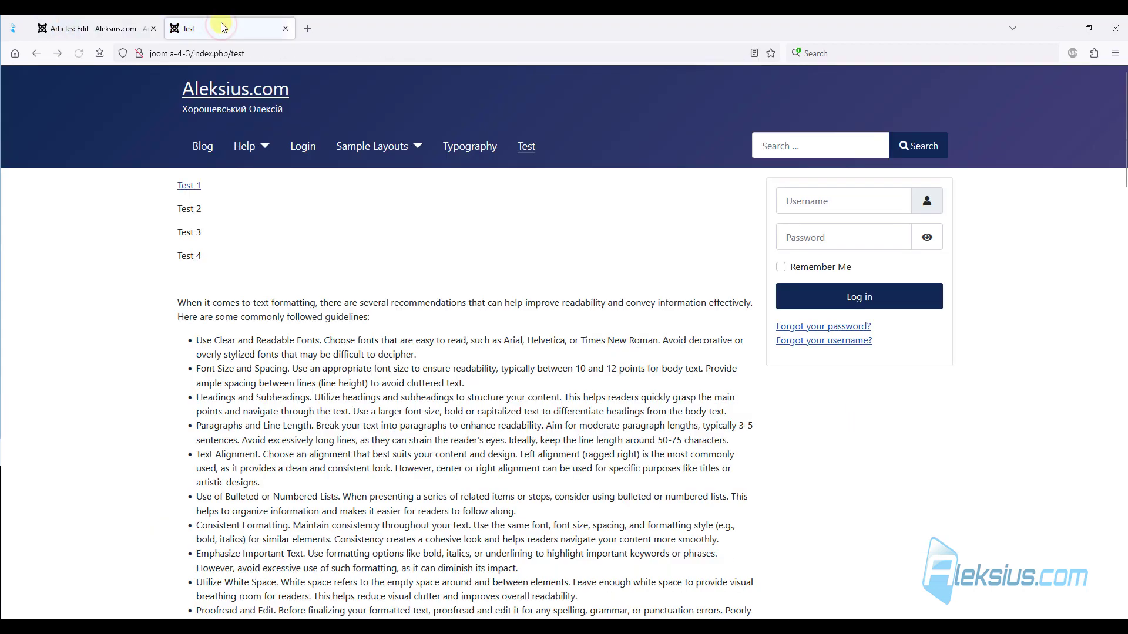
pyautogui.moveTo(188, 192)
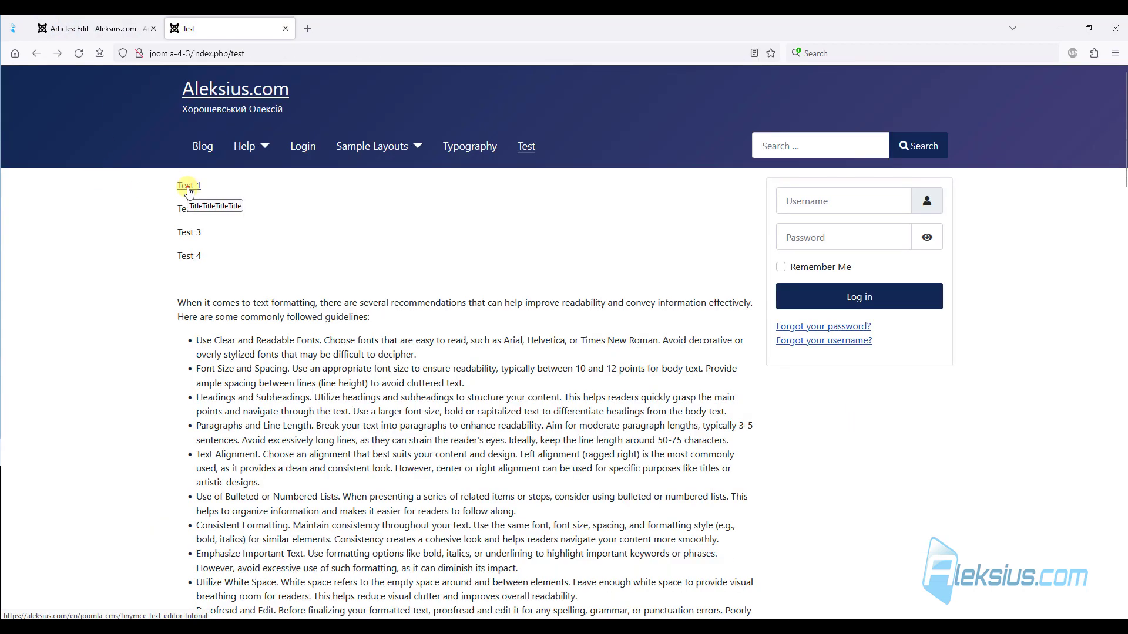
pyautogui.click(188, 188)
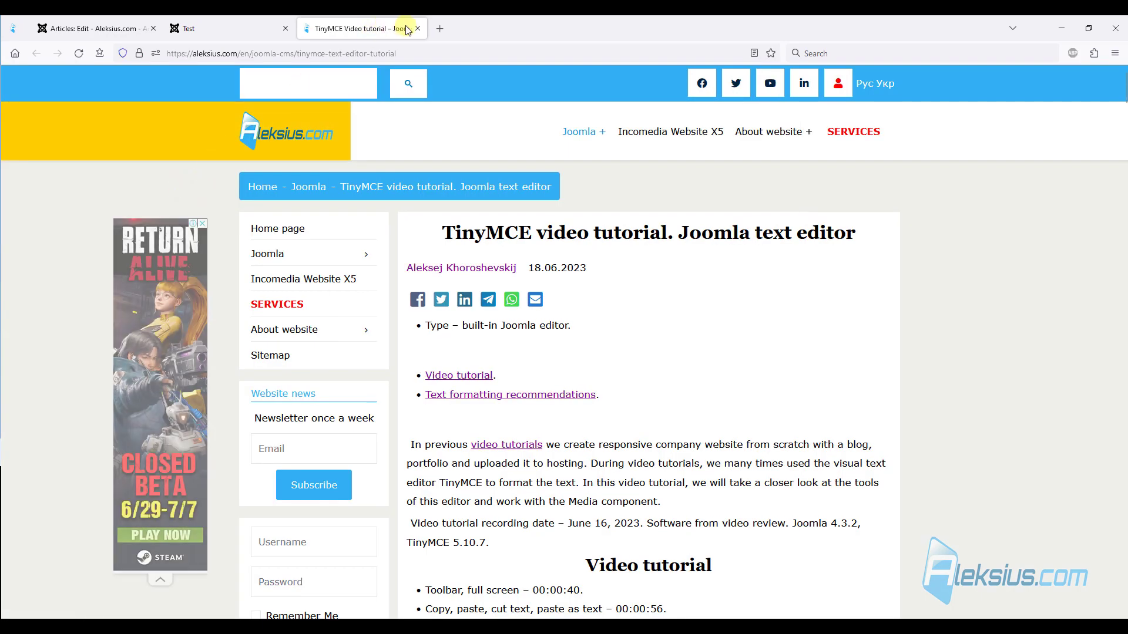
pyautogui.click(417, 28)
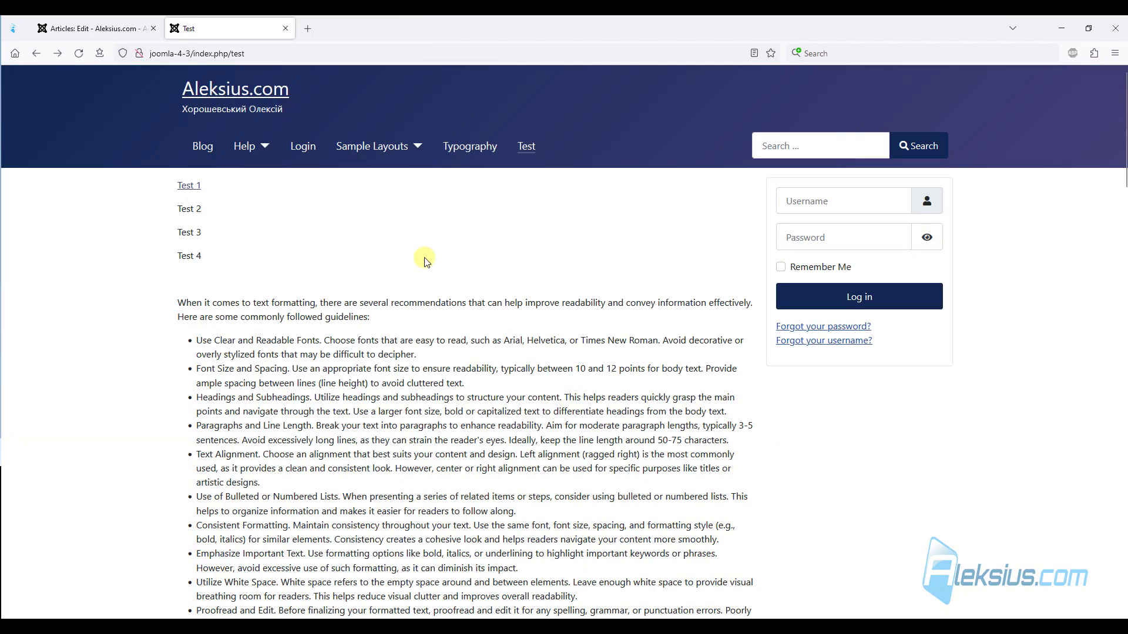
# - Open the site's "About your home page" under Help, copy its web address, and return to the article editor
pyautogui.click(264, 150)
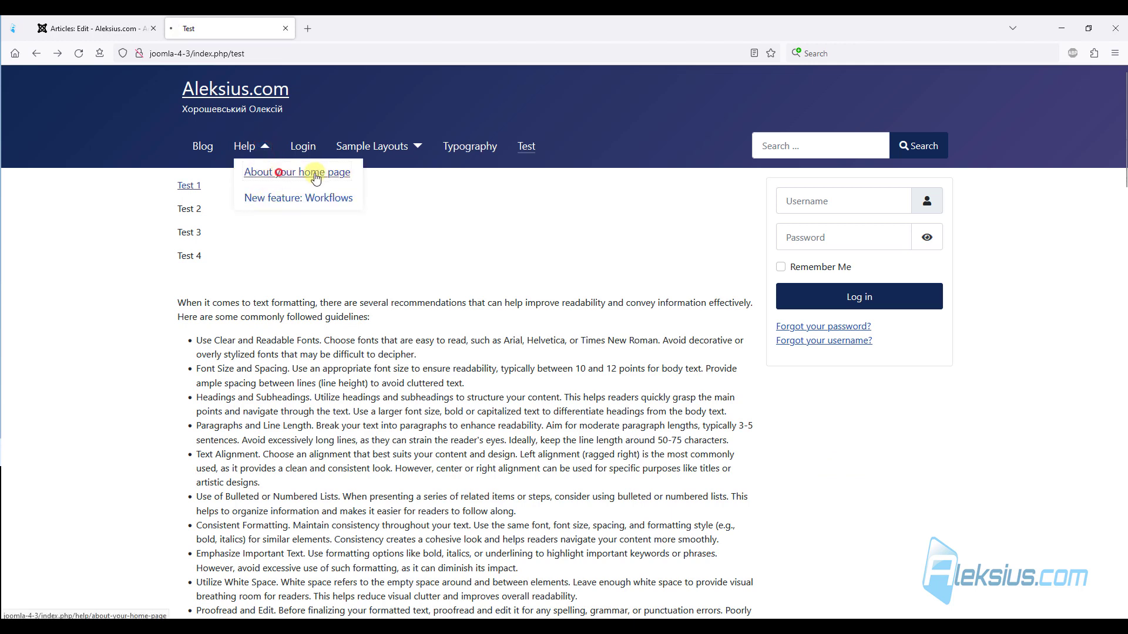
pyautogui.click(292, 172)
pyautogui.click(379, 57)
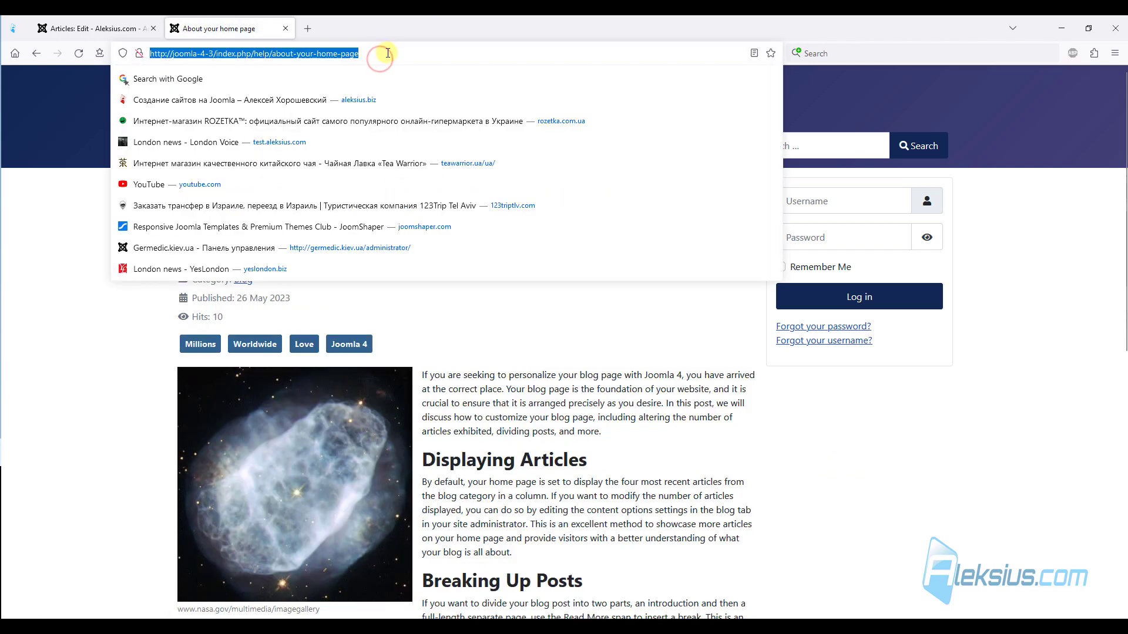
pyautogui.click(100, 28)
pyautogui.click(73, 447)
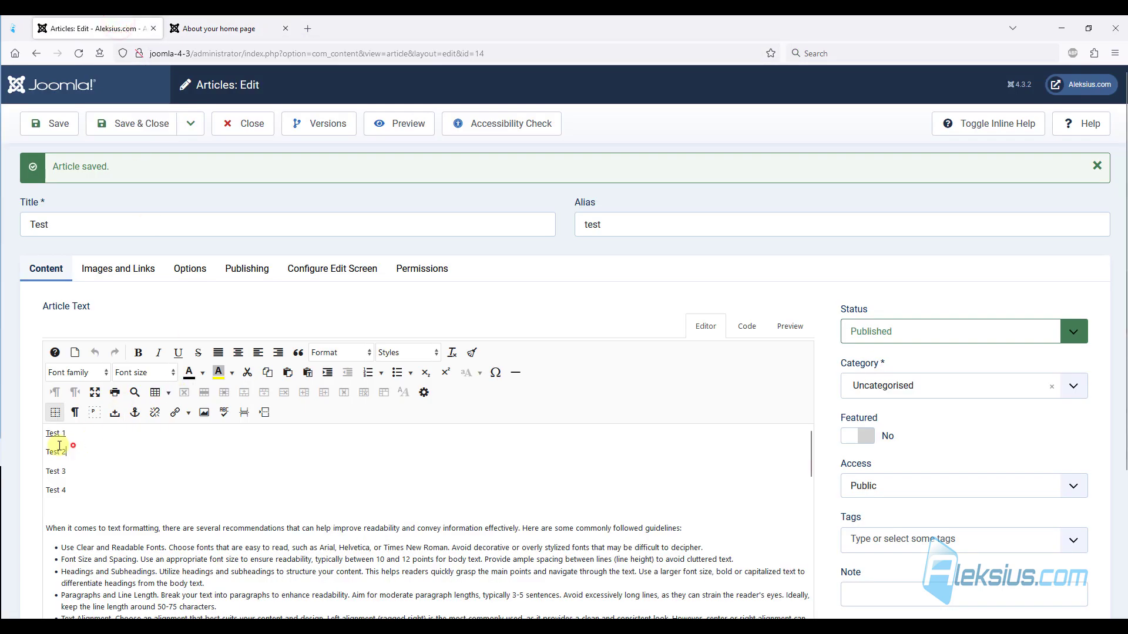
pyautogui.tripleClick(60, 446)
pyautogui.click(174, 412)
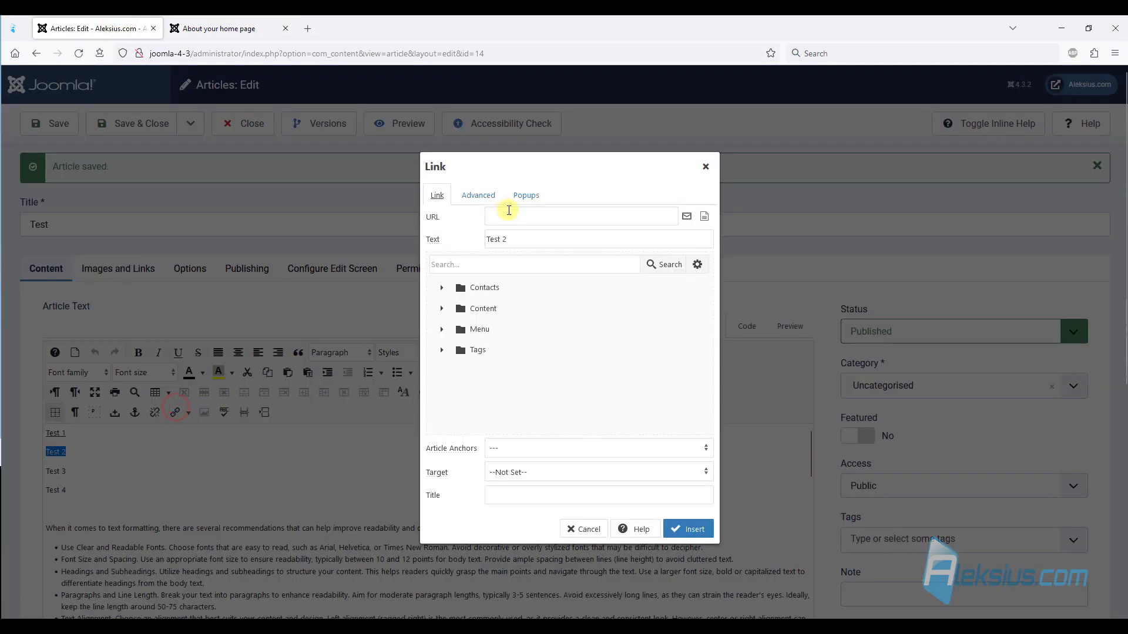
pyautogui.click(509, 213)
pyautogui.write('http://joomla-4-3/index.php/about-your-home-page')
pyautogui.click(688, 529)
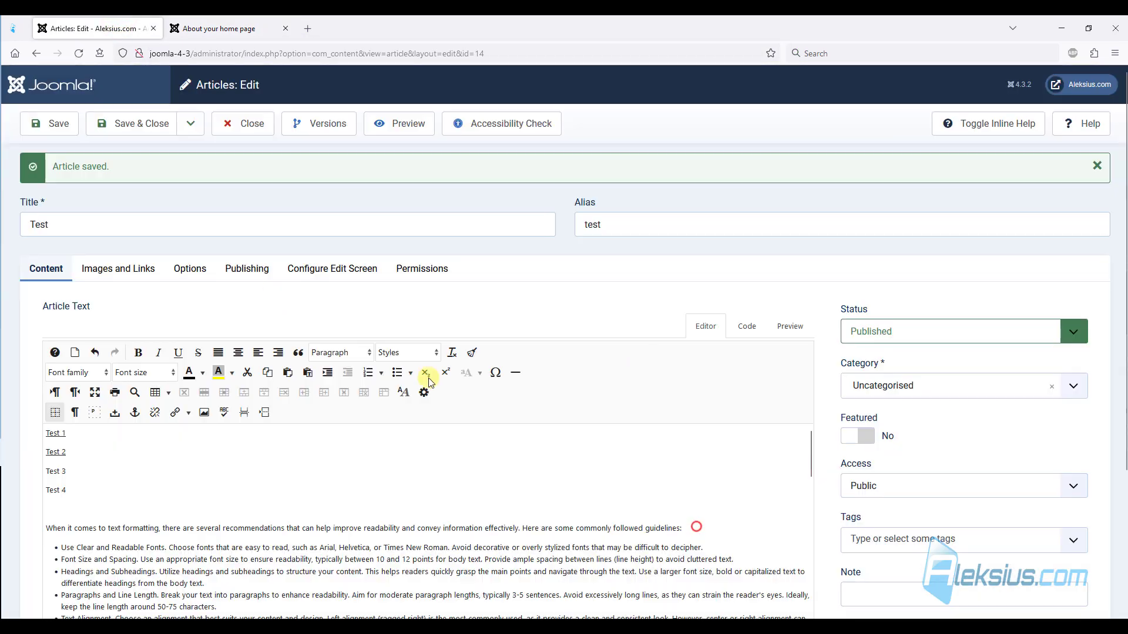
# - Save the article, try the "Test 2" link on the site's Test page, and go back to the Test page
pyautogui.click(62, 124)
pyautogui.click(199, 30)
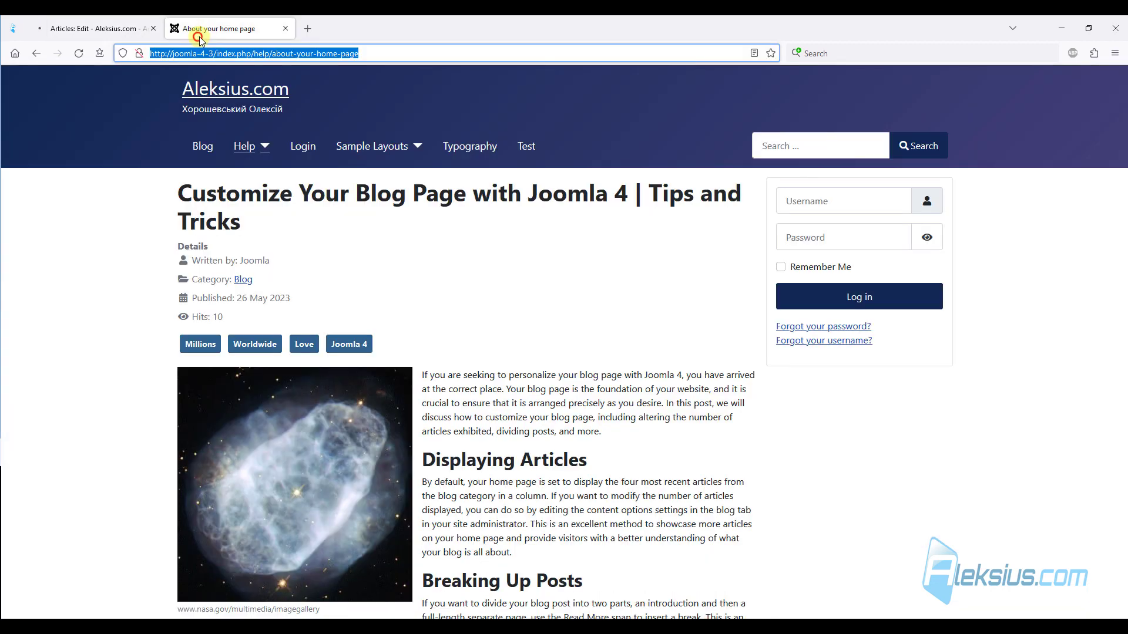
pyautogui.click(525, 147)
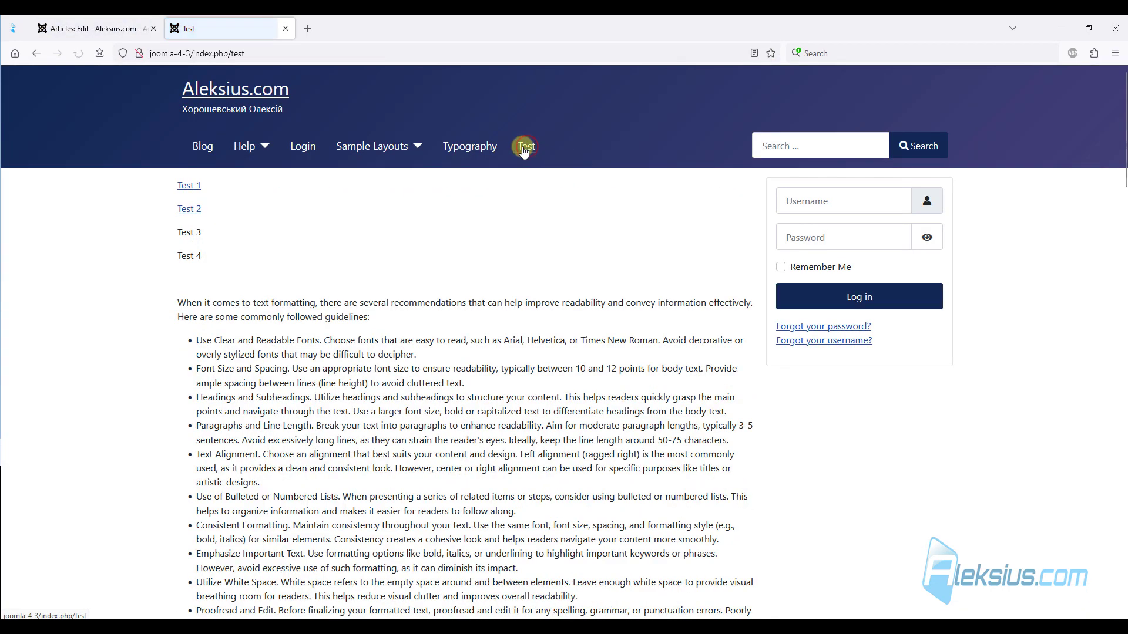
pyautogui.click(189, 210)
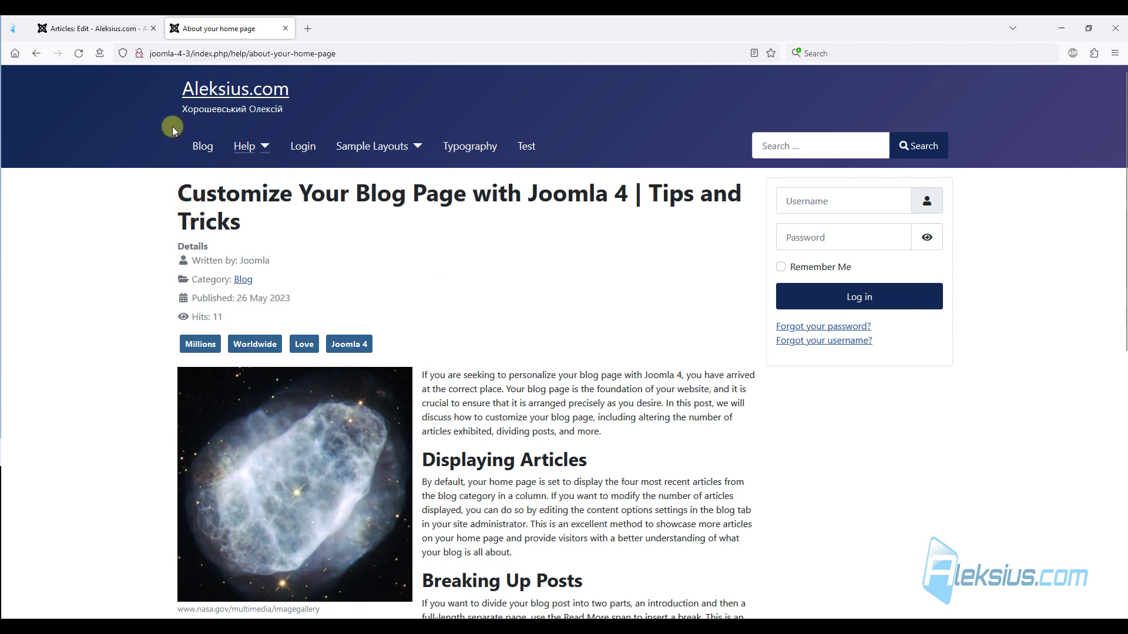
pyautogui.click(38, 57)
# - Remove the link from "Test 2" in the article
pyautogui.click(86, 30)
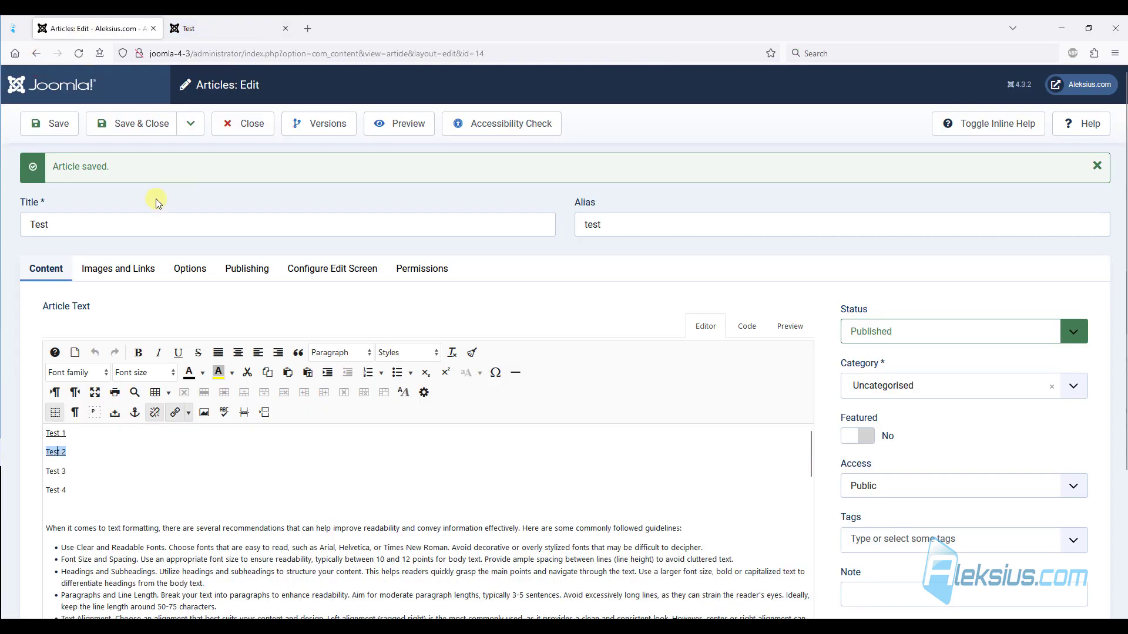
pyautogui.click(155, 413)
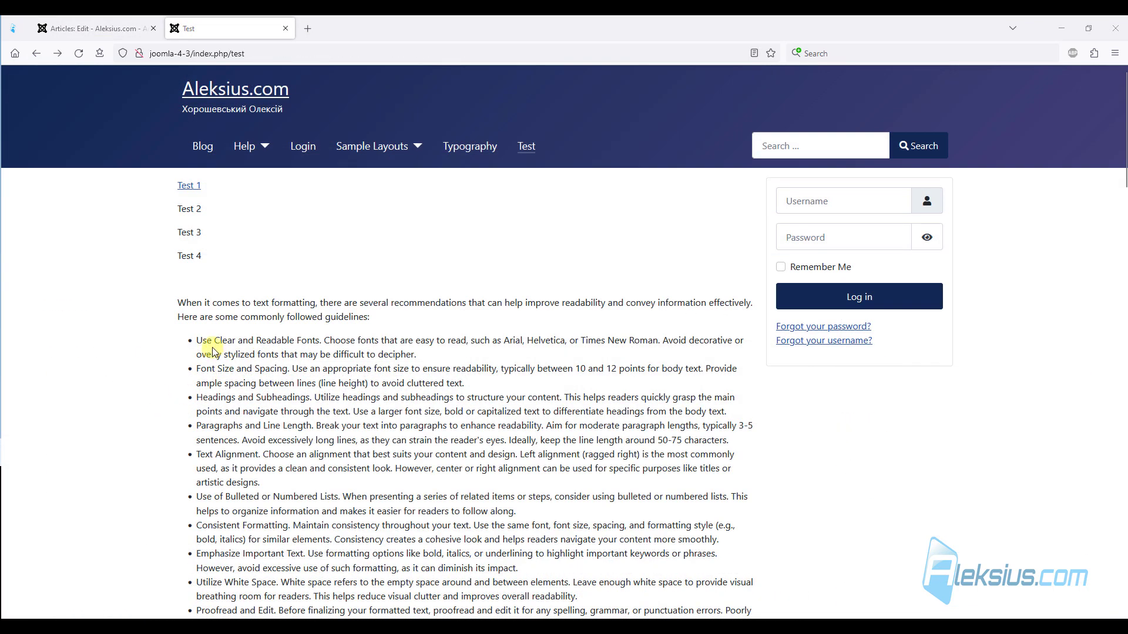
# - Find the heading "Bullet and numbered list guidelines" on the site's Test page and copy its text
pyautogui.scroll(-5, 218, 344)
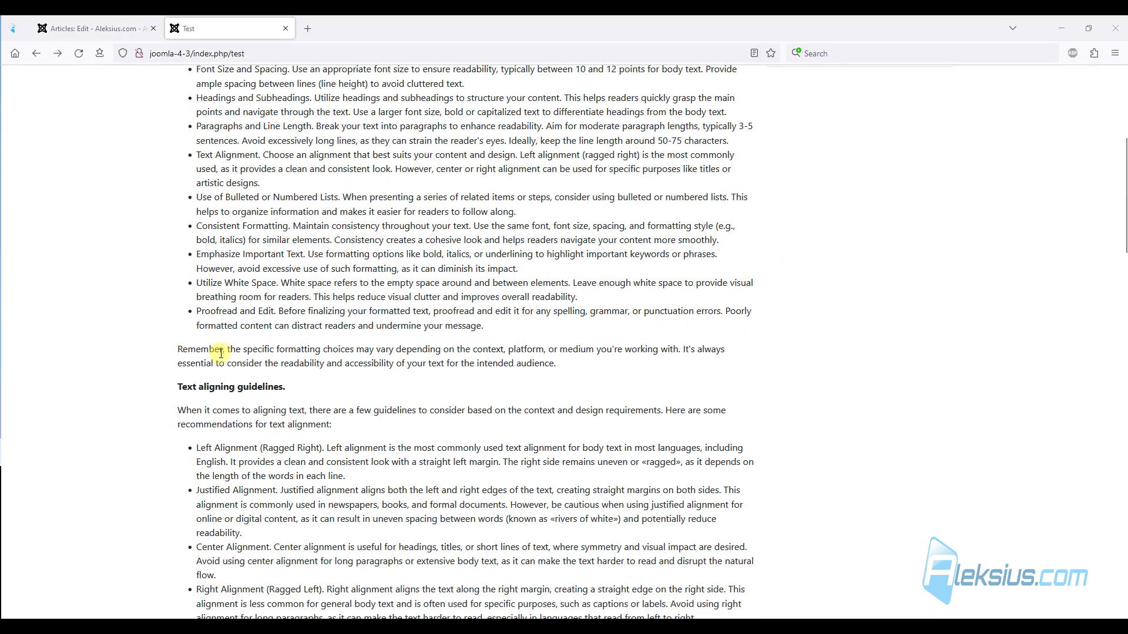
pyautogui.scroll(-6, 221, 353)
pyautogui.scroll(11, 218, 347)
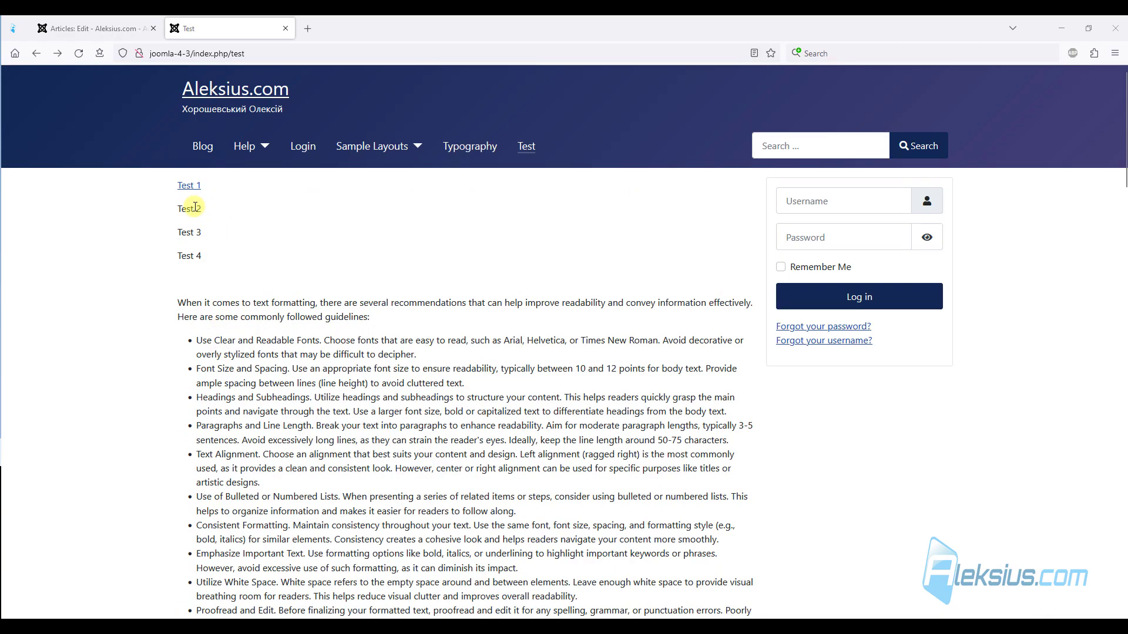
pyautogui.scroll(-15, 195, 206)
pyautogui.scroll(-2, 235, 352)
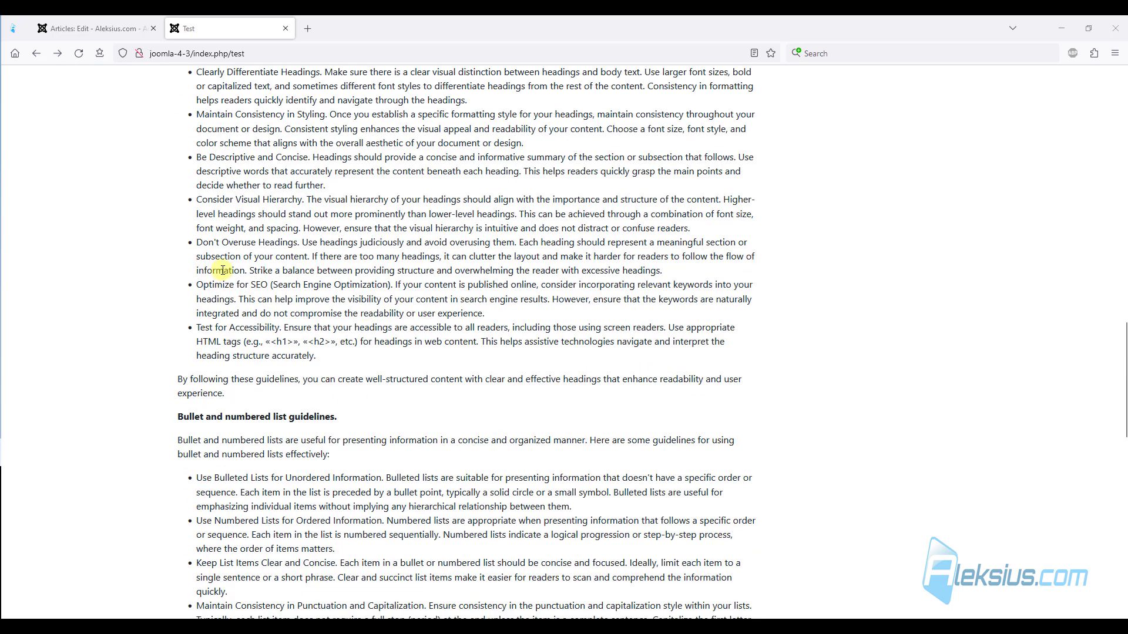
pyautogui.moveTo(177, 416); pyautogui.dragTo(336, 418)
pyautogui.hotkey('ctrl', 'c')
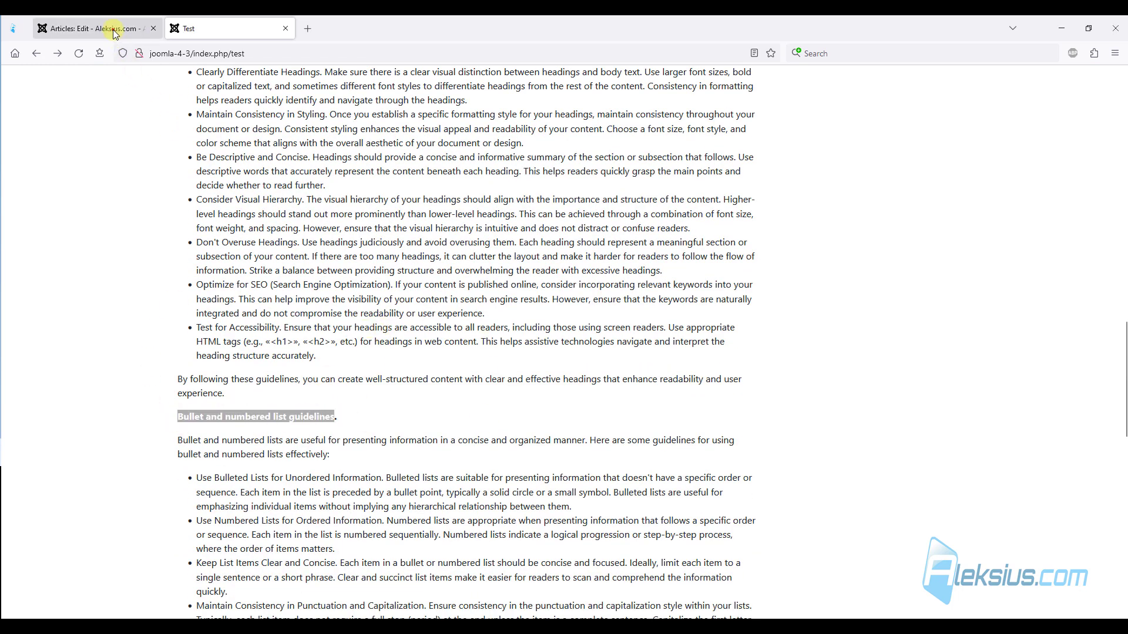
# - Find the heading "Bullet and numbered list guidelines" in the article editor and place the cursor at its start
pyautogui.click(101, 27)
pyautogui.scroll(-3, 1022, 440)
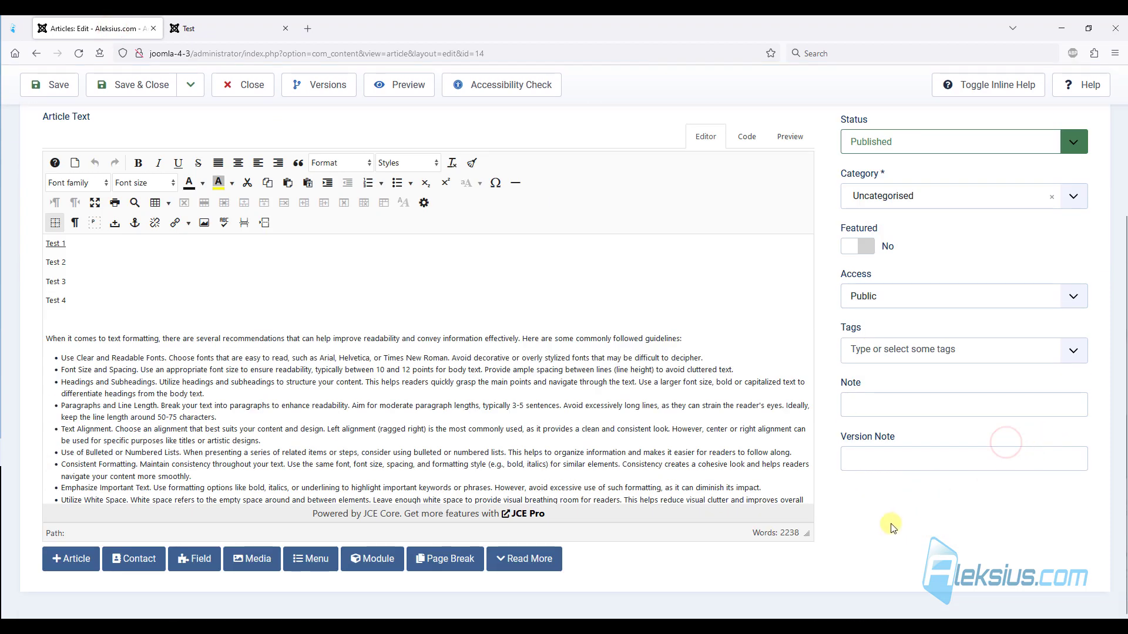
pyautogui.hotkey('ctrl', 'f')
pyautogui.hotkey('ctrl', 'v')
pyautogui.click(107, 372)
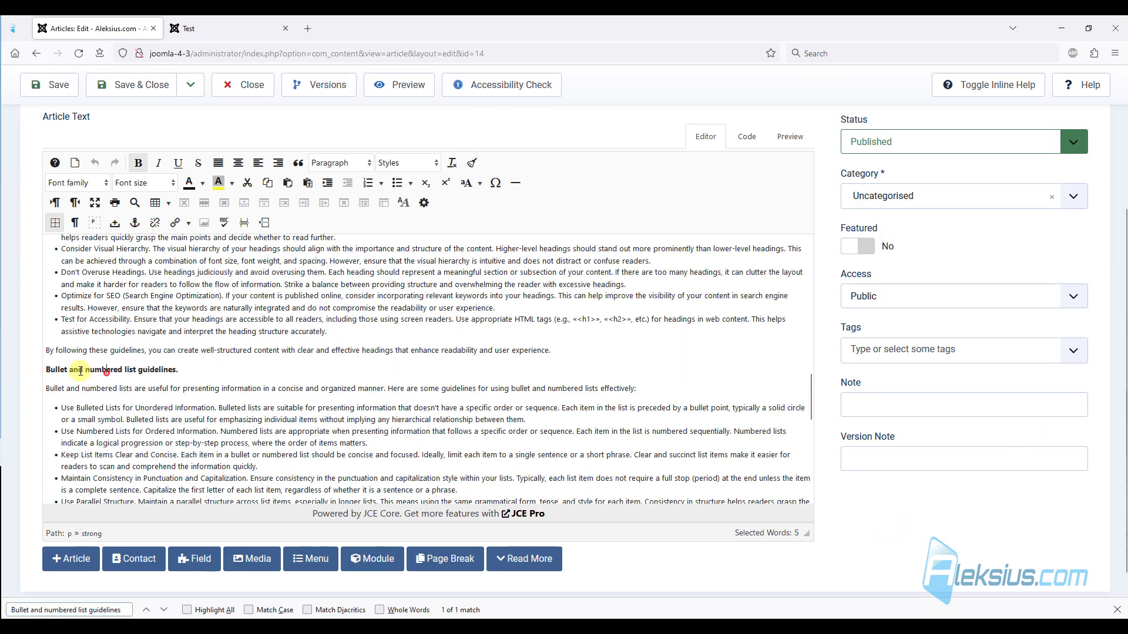
# - Insert an anchor named "bullet-and-numbered-list-guidelines" at the start of the heading and save the article
pyautogui.click(136, 224)
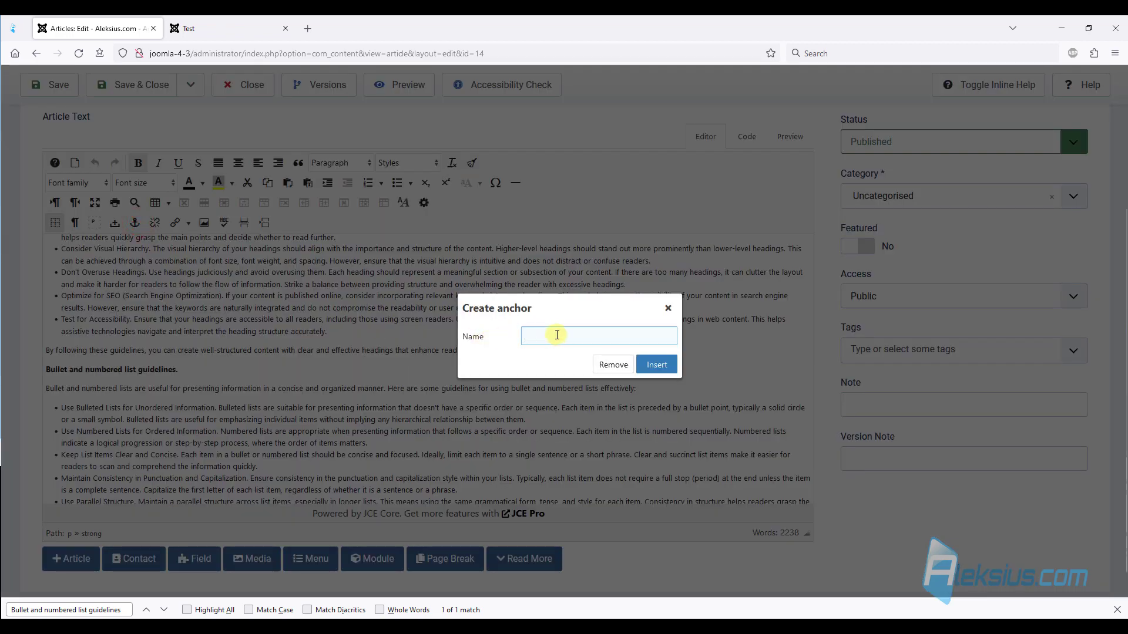
pyautogui.hotkey('ctrl', 'v')
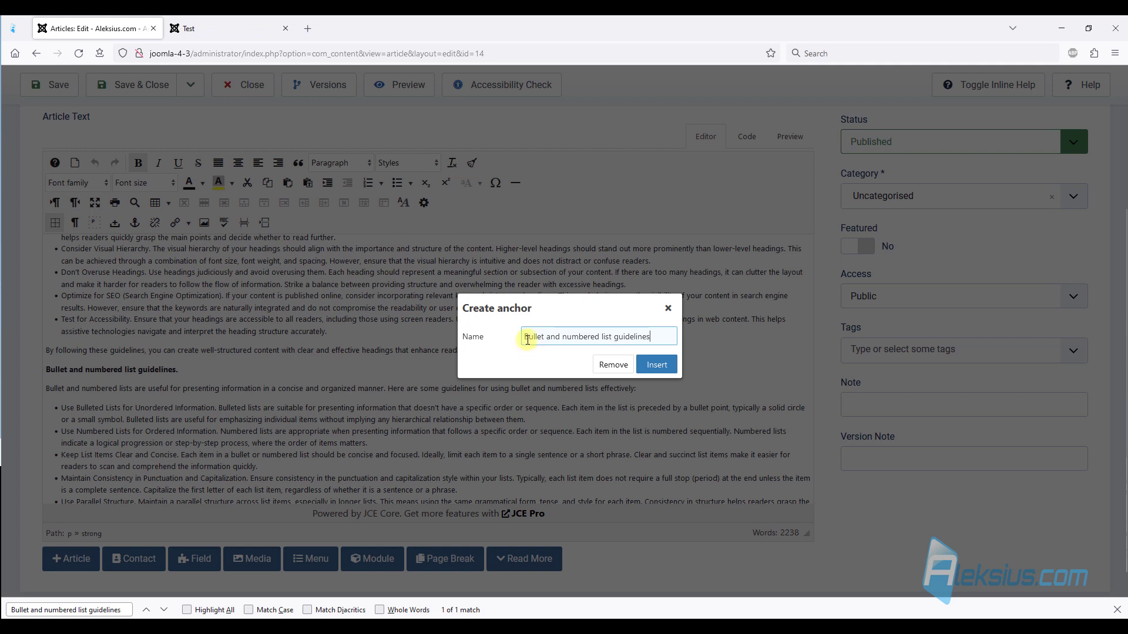
pyautogui.press('BackSpace')
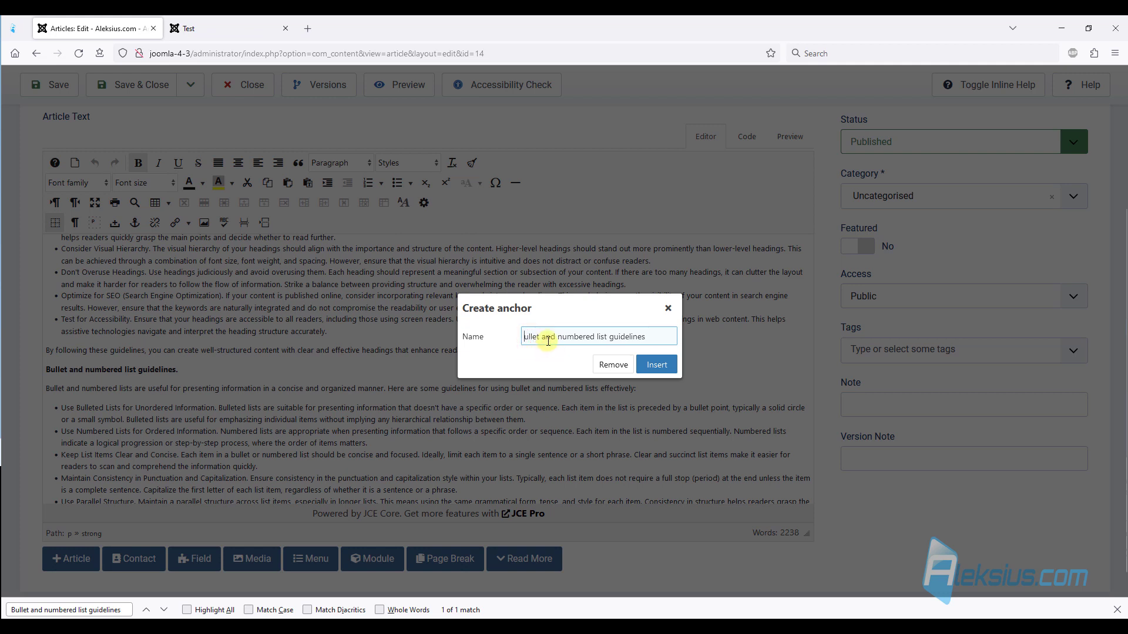
pyautogui.write('b')
pyautogui.press('BackSpace')
pyautogui.write('-')
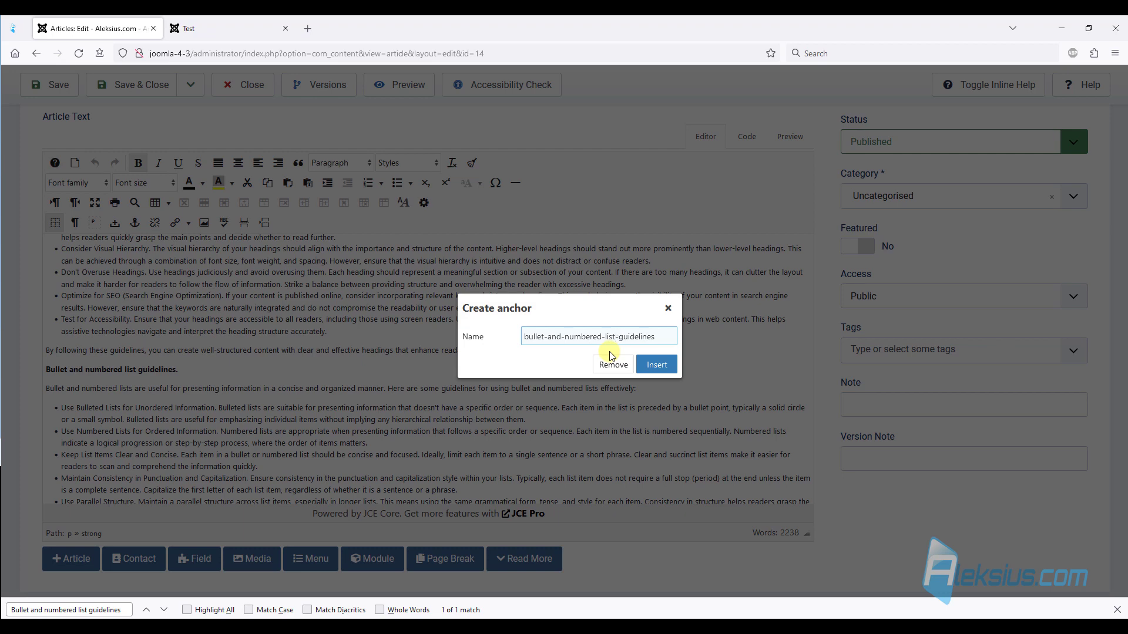
pyautogui.click(656, 366)
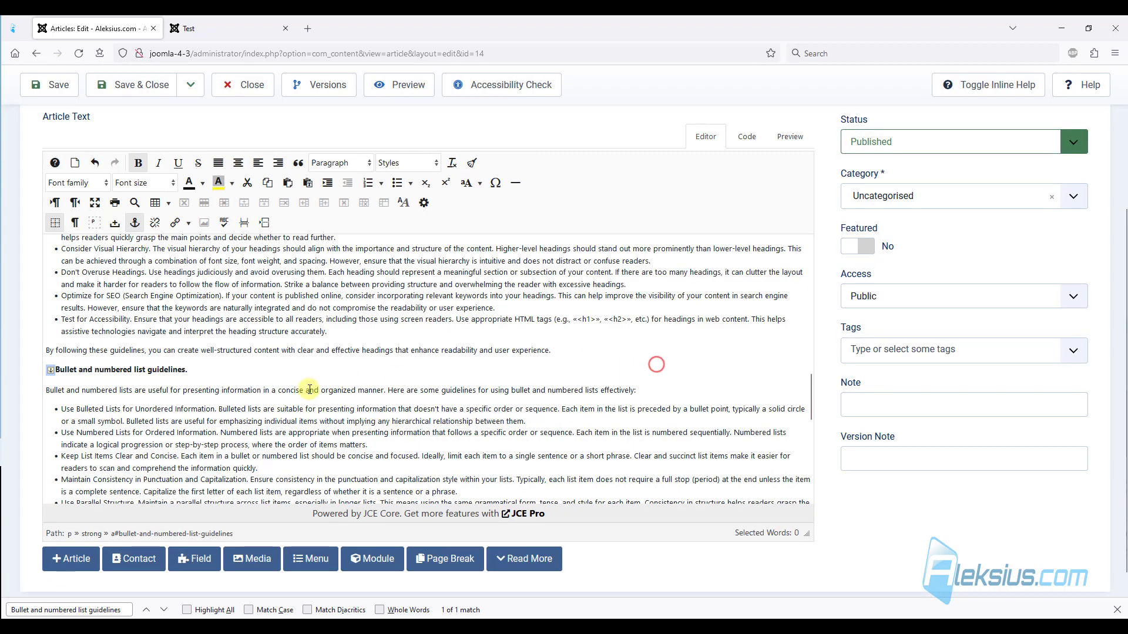
pyautogui.click(63, 81)
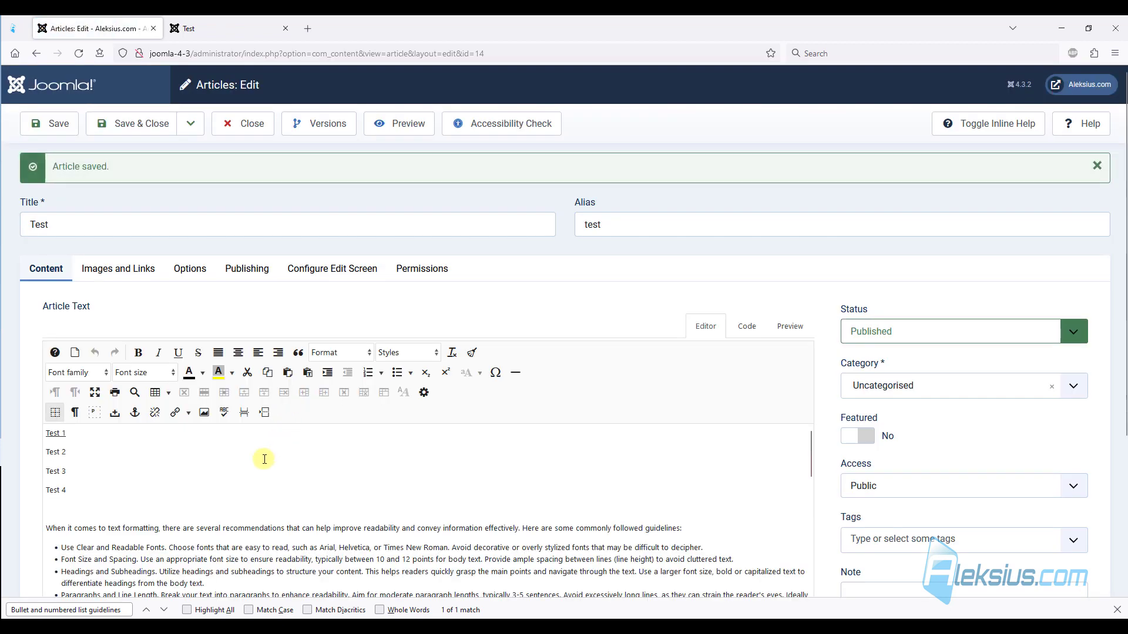
# - Link the article text "Test 2" to the article anchor "bullet-and-numbered-list-guidelines"
pyautogui.moveTo(70, 454); pyautogui.dragTo(36, 457)
pyautogui.click(174, 413)
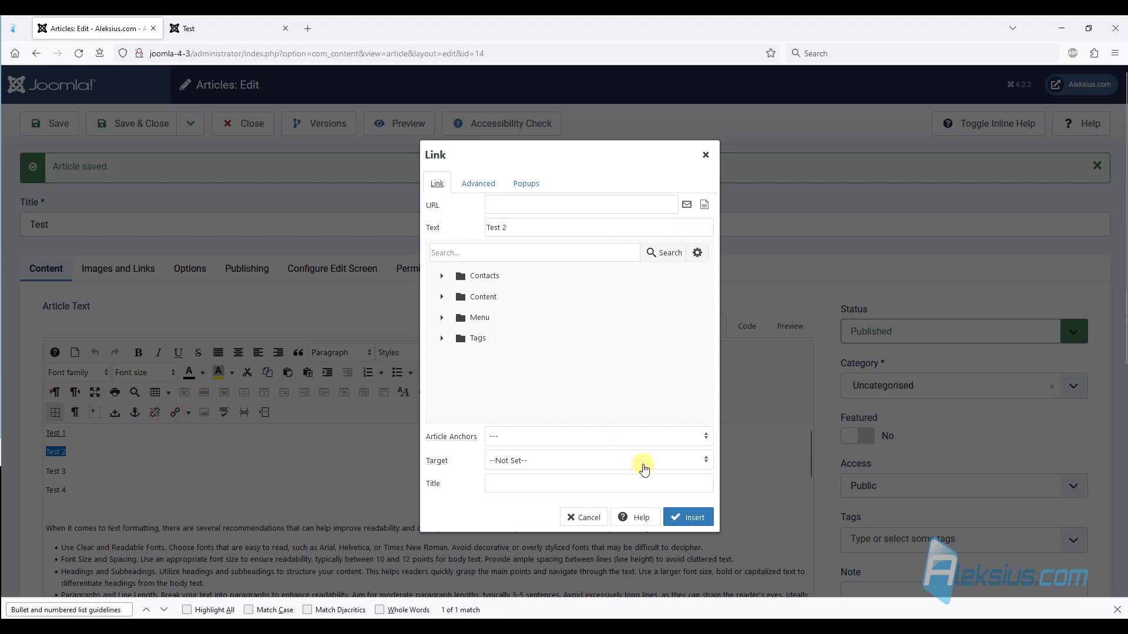
pyautogui.click(650, 442)
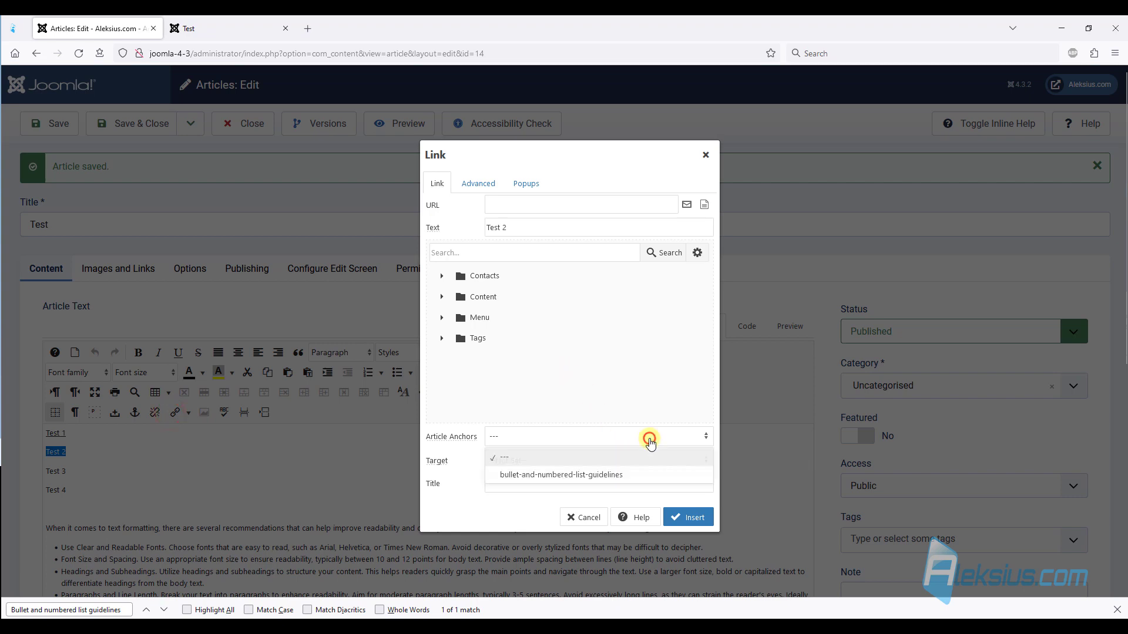
pyautogui.click(577, 471)
pyautogui.click(692, 516)
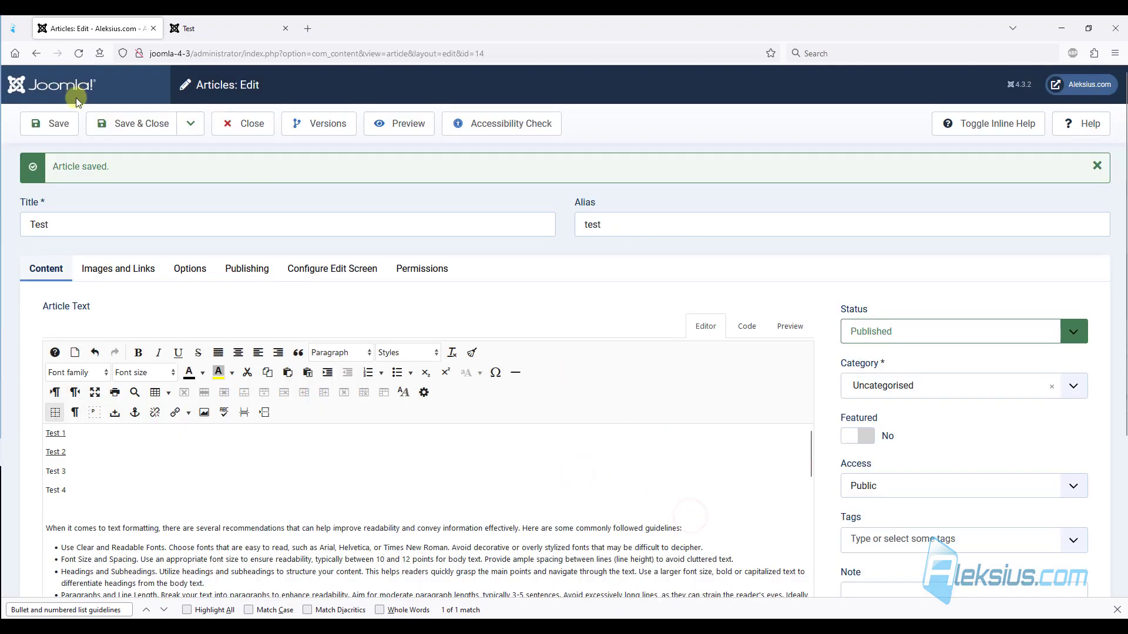
# - Save the article, reload the site's Test page, follow the "Test 2" anchor link, and go back to the page start
pyautogui.click(55, 125)
pyautogui.click(205, 24)
pyautogui.click(68, 189)
pyautogui.press('Home')
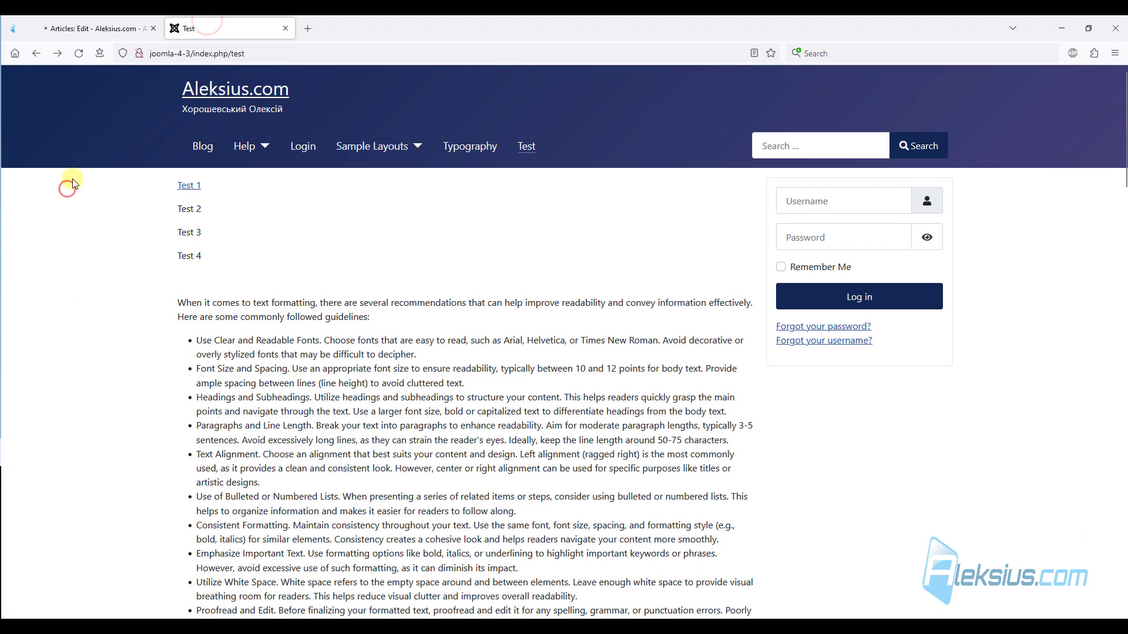
pyautogui.press('F5')
pyautogui.click(192, 210)
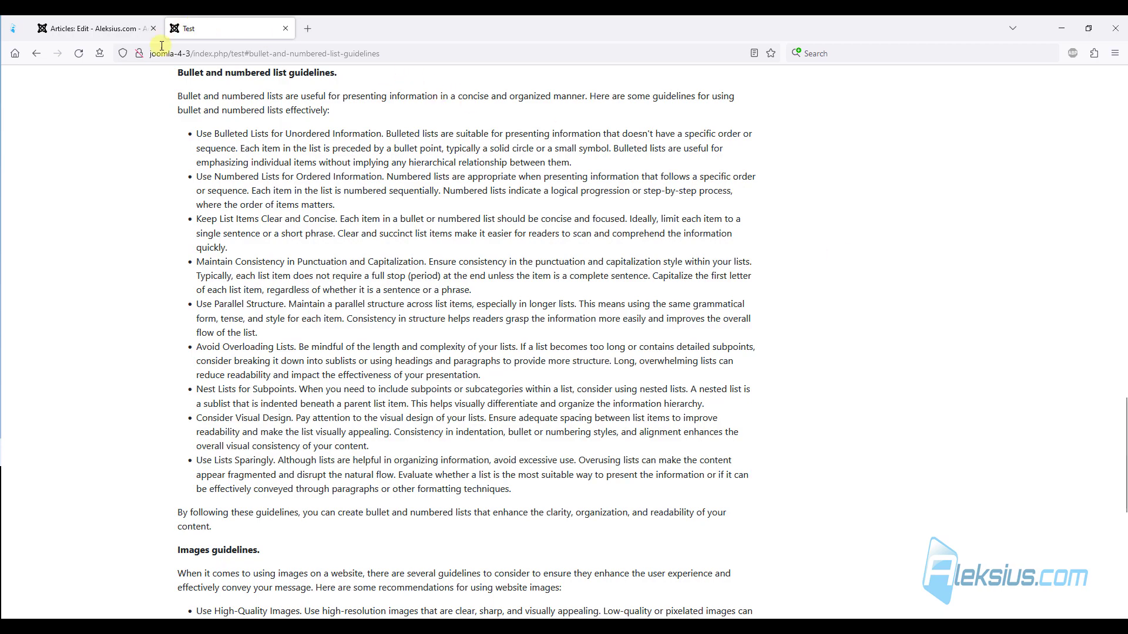
pyautogui.moveTo(1126, 418); pyautogui.dragTo(1115, 30)
# - Open the "Your Modules" article from the site's Blog page, look through it, and copy its title
pyautogui.click(204, 147)
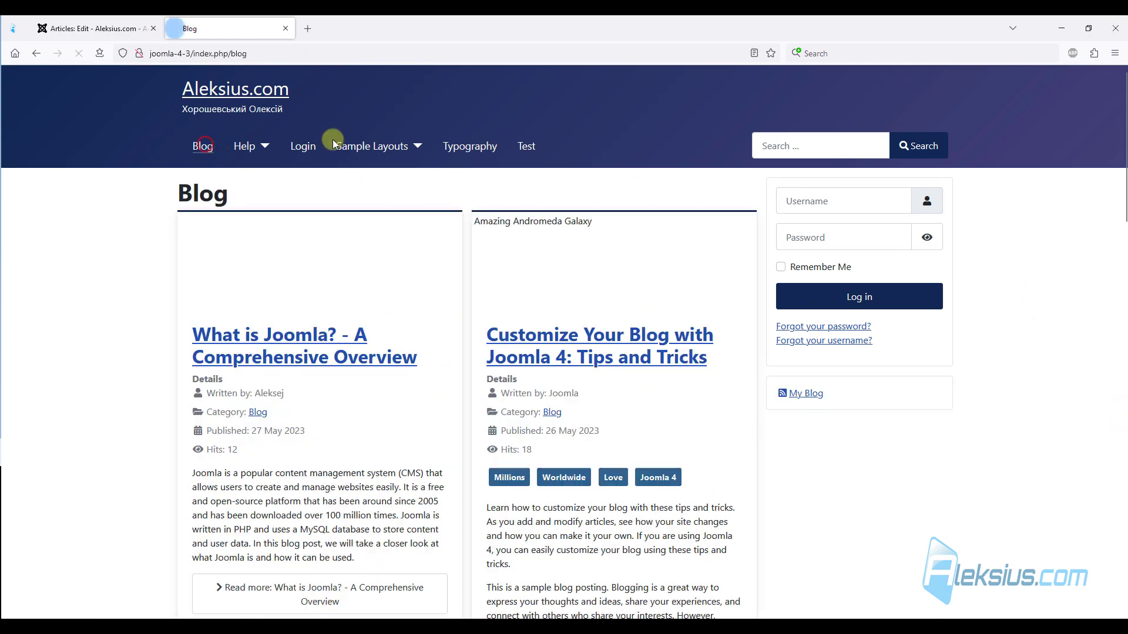
pyautogui.scroll(-9, 494, 325)
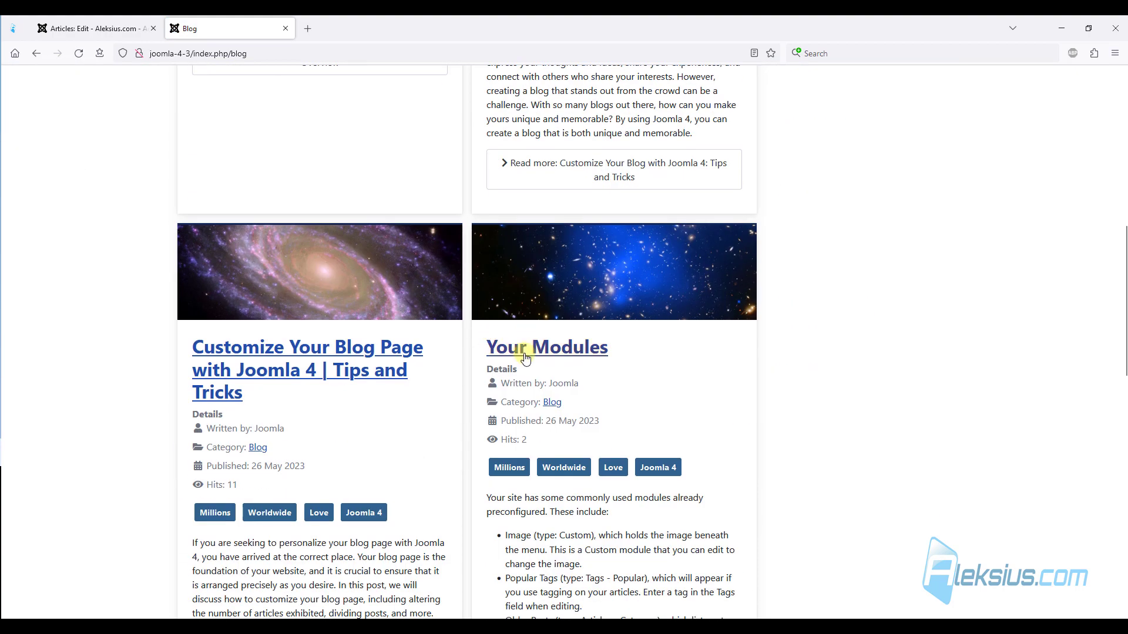
pyautogui.click(527, 349)
pyautogui.scroll(-3, 527, 352)
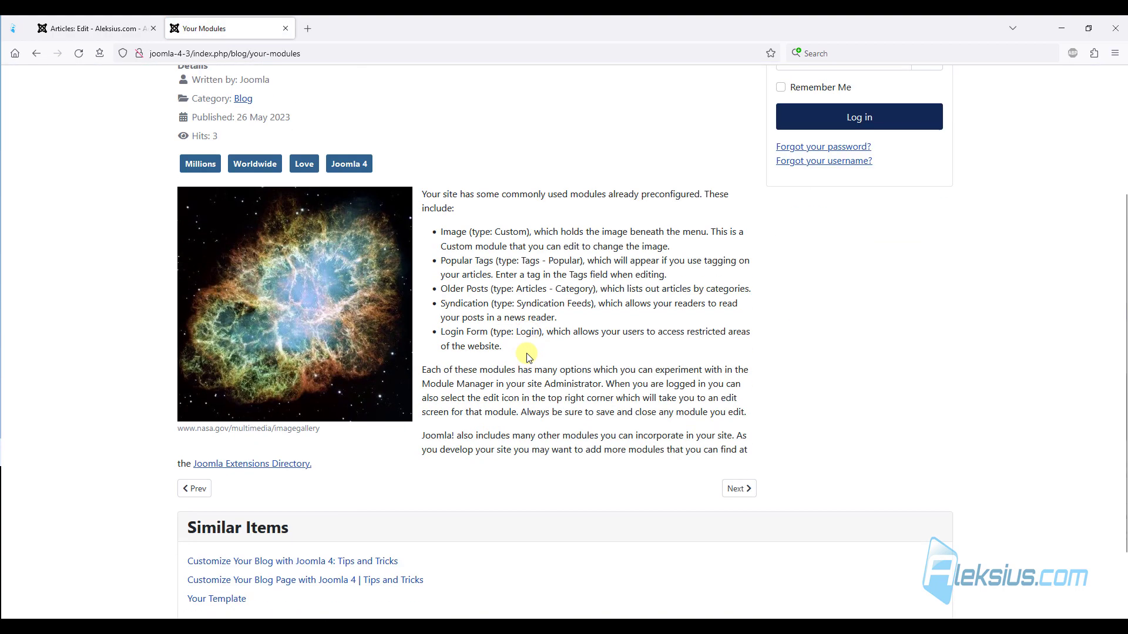
pyautogui.scroll(-2, 500, 280)
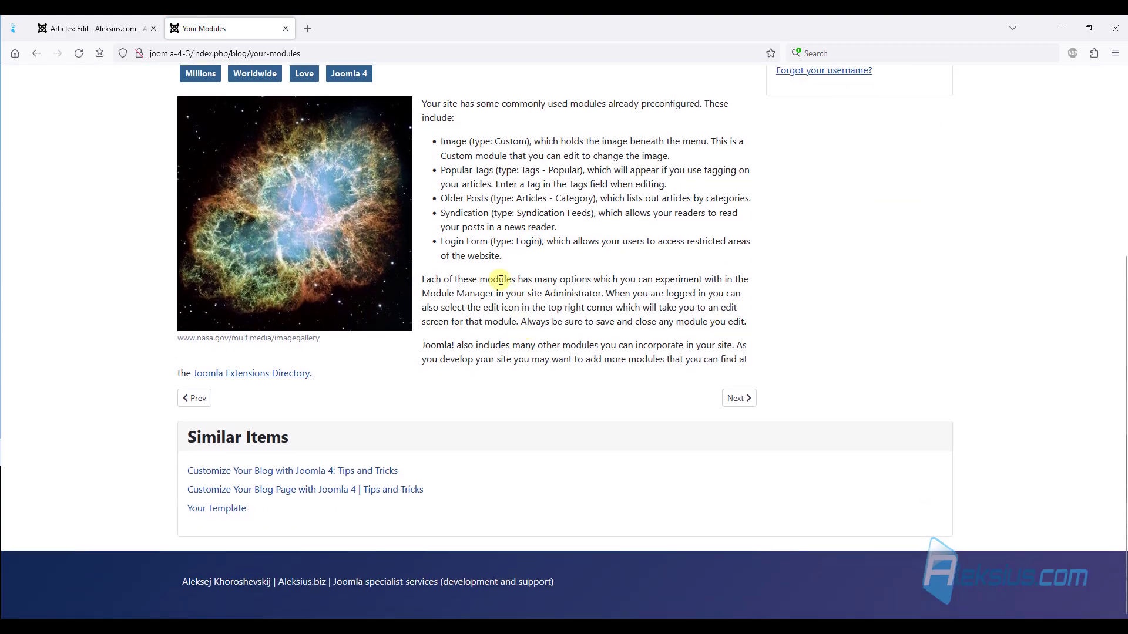
pyautogui.doubleClick(424, 104)
pyautogui.scroll(3, 382, 118)
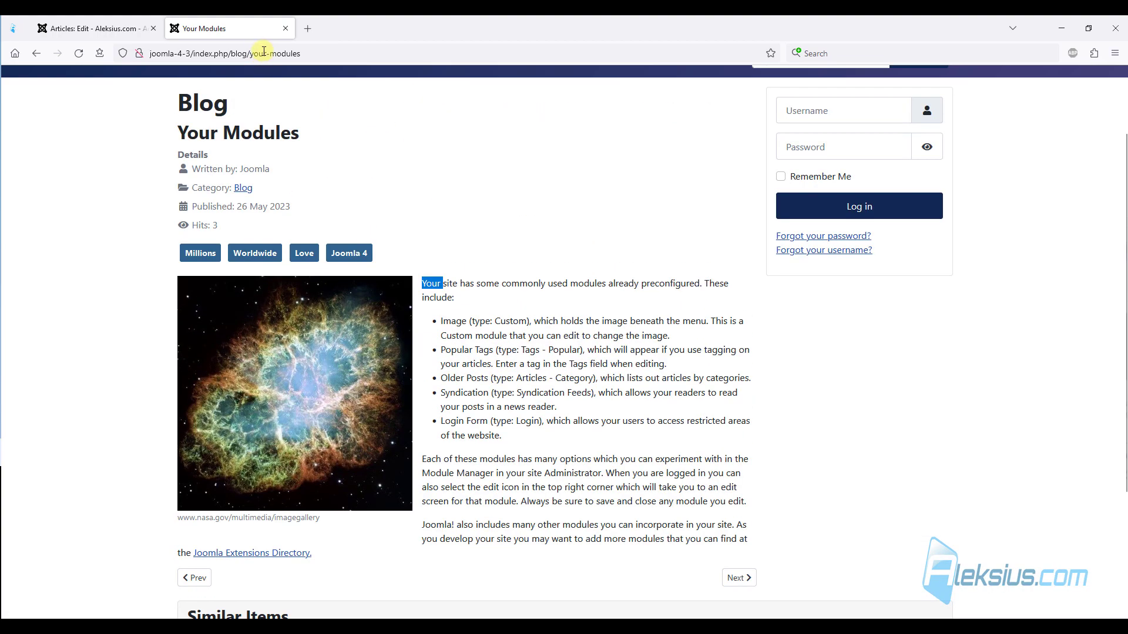
pyautogui.scroll(-2, 442, 280)
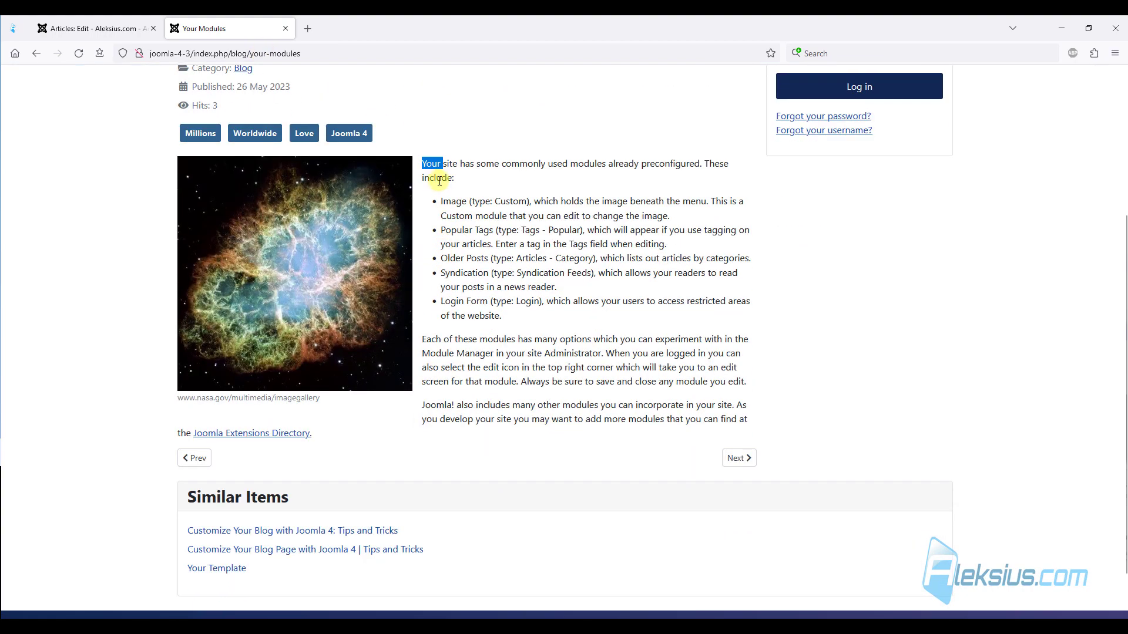
pyautogui.scroll(3, 440, 183)
pyautogui.moveTo(176, 193); pyautogui.dragTo(297, 198)
pyautogui.hotkey('ctrl', 'c')
# - Save and close the Test article in the administrator
pyautogui.click(95, 28)
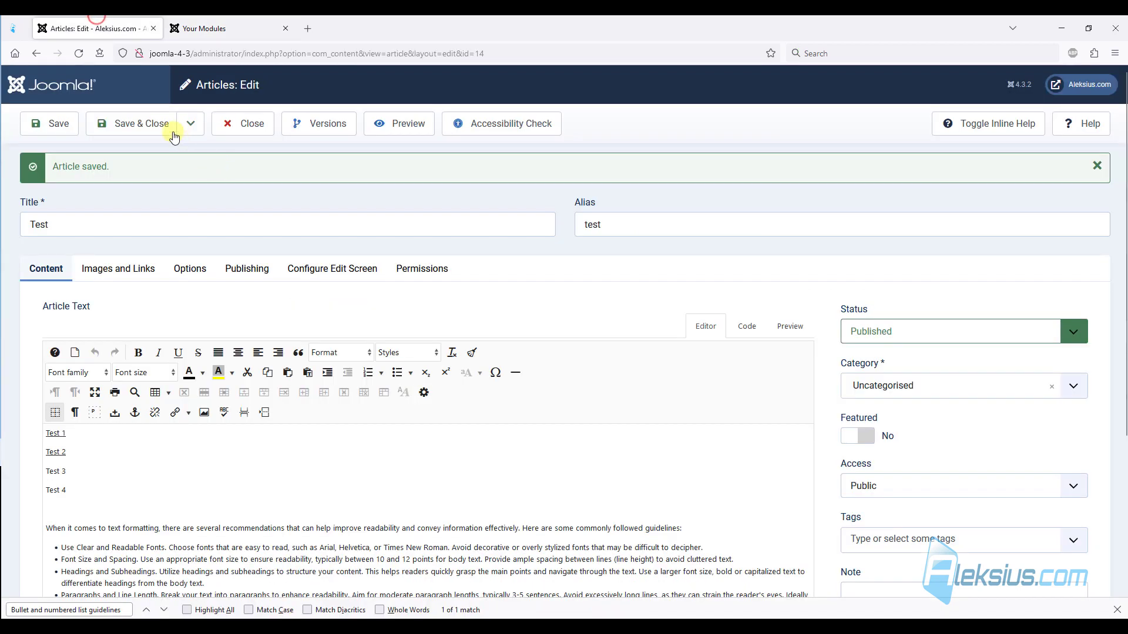
pyautogui.click(147, 123)
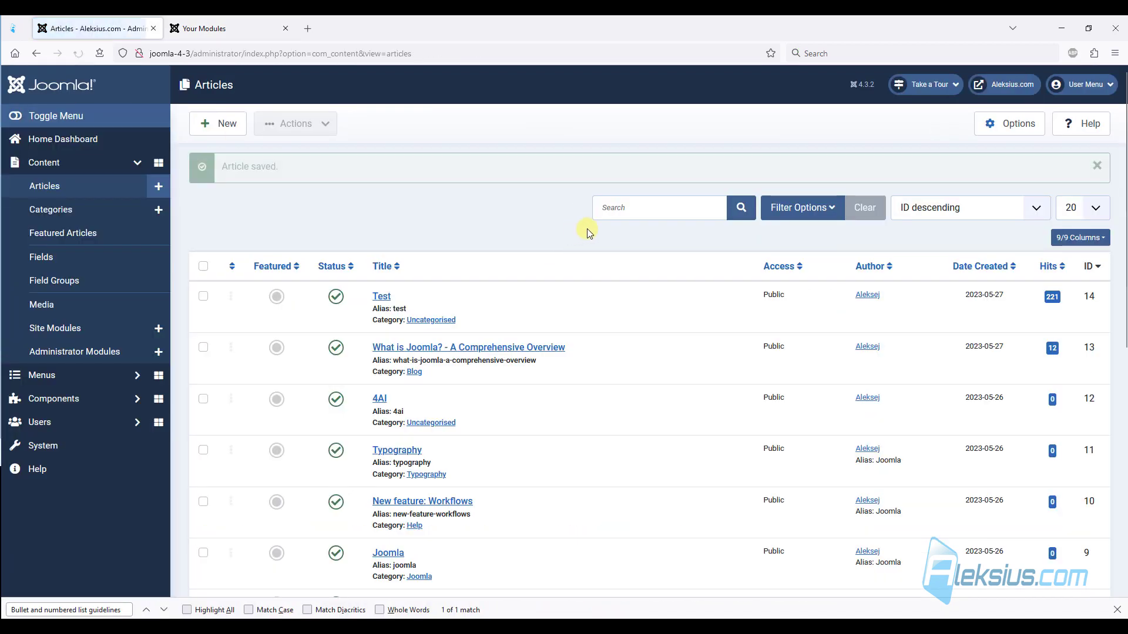
# - Search the article list for "Your Modules" and open that article for editing
pyautogui.click(640, 209)
pyautogui.hotkey('ctrl', 'v')
pyautogui.press('Return')
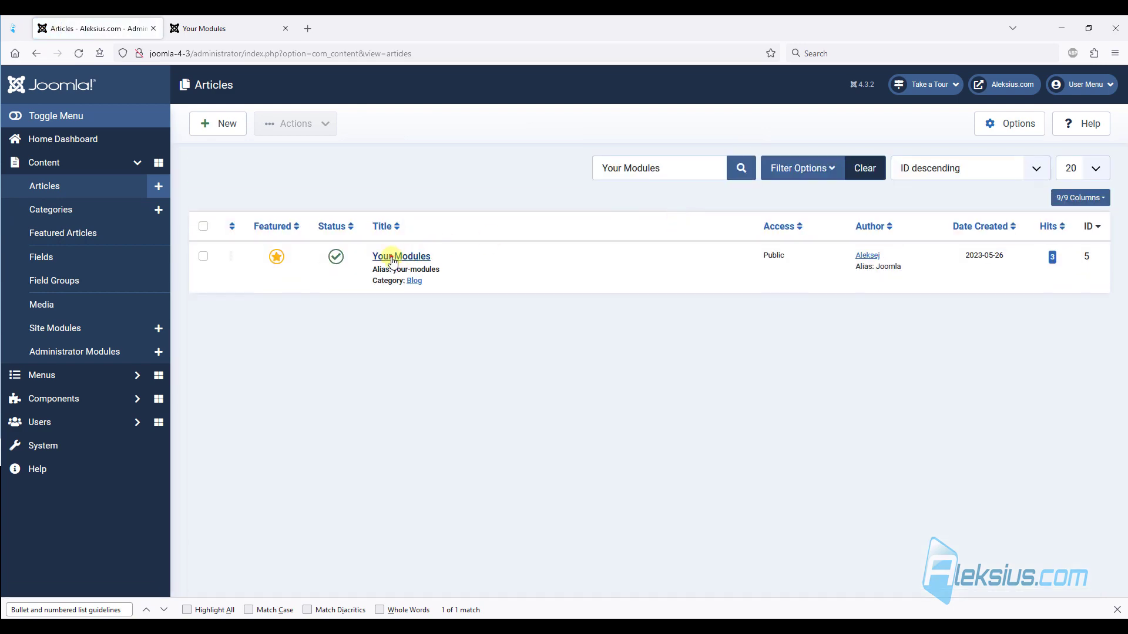
pyautogui.click(401, 256)
# - Insert an anchor named "test1" at the beginning of the article text, then save and close the article
pyautogui.click(46, 393)
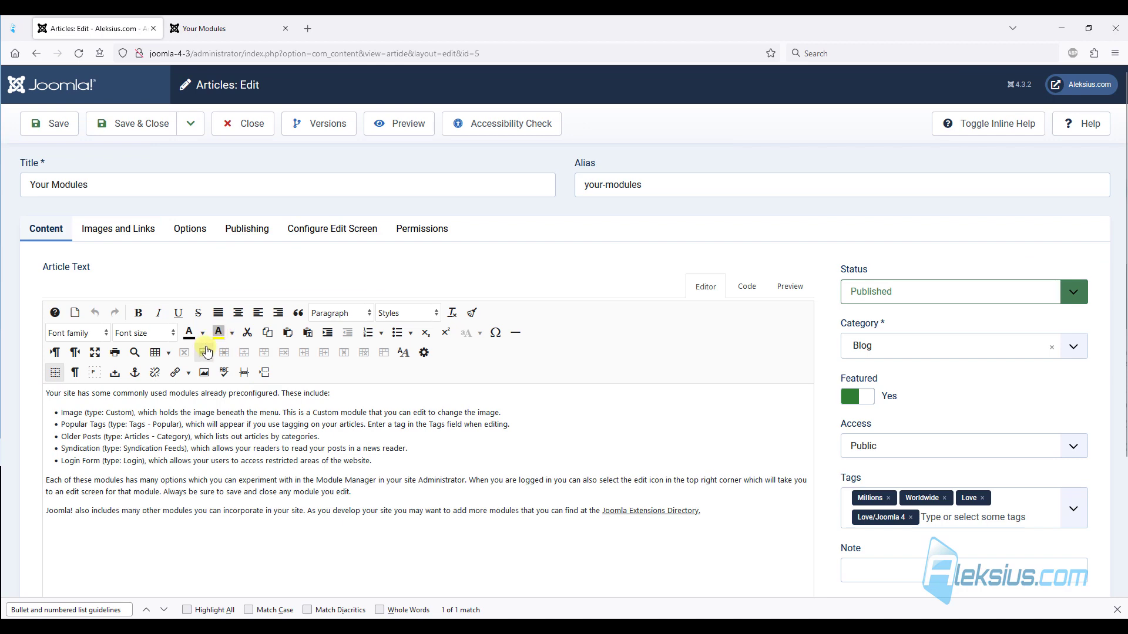
pyautogui.click(134, 373)
pyautogui.write('test1')
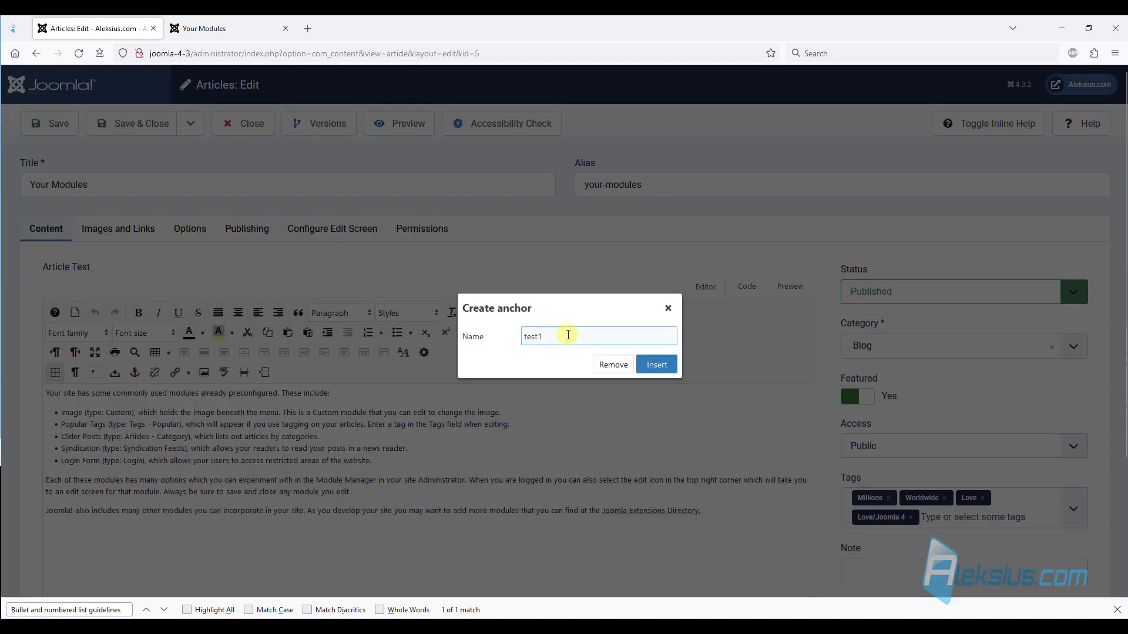
pyautogui.click(656, 364)
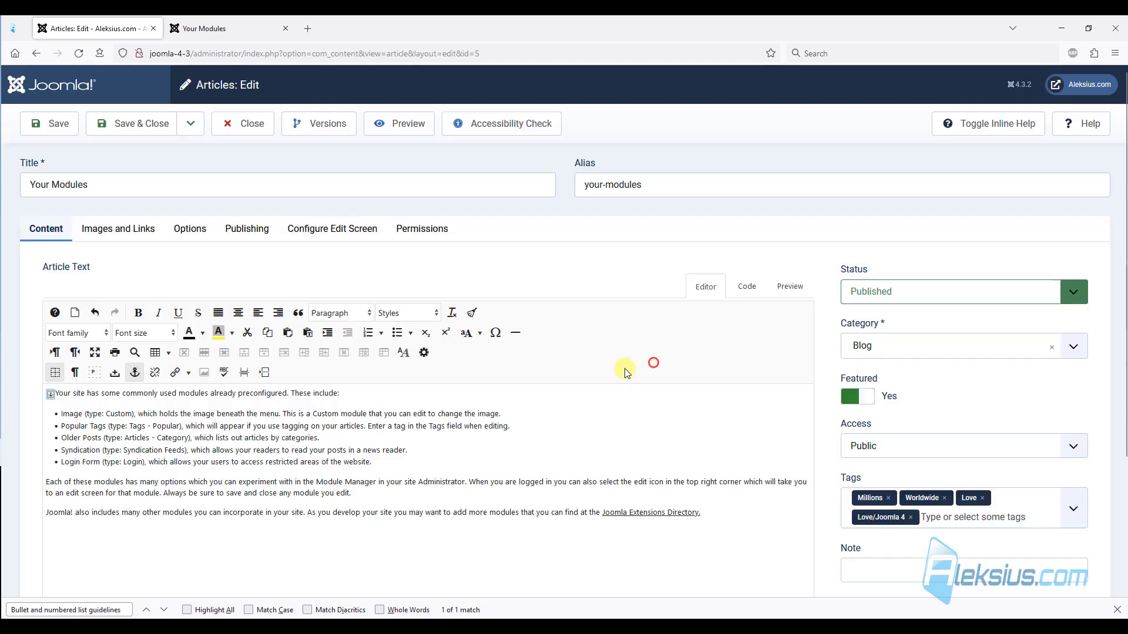
pyautogui.click(62, 134)
pyautogui.click(150, 120)
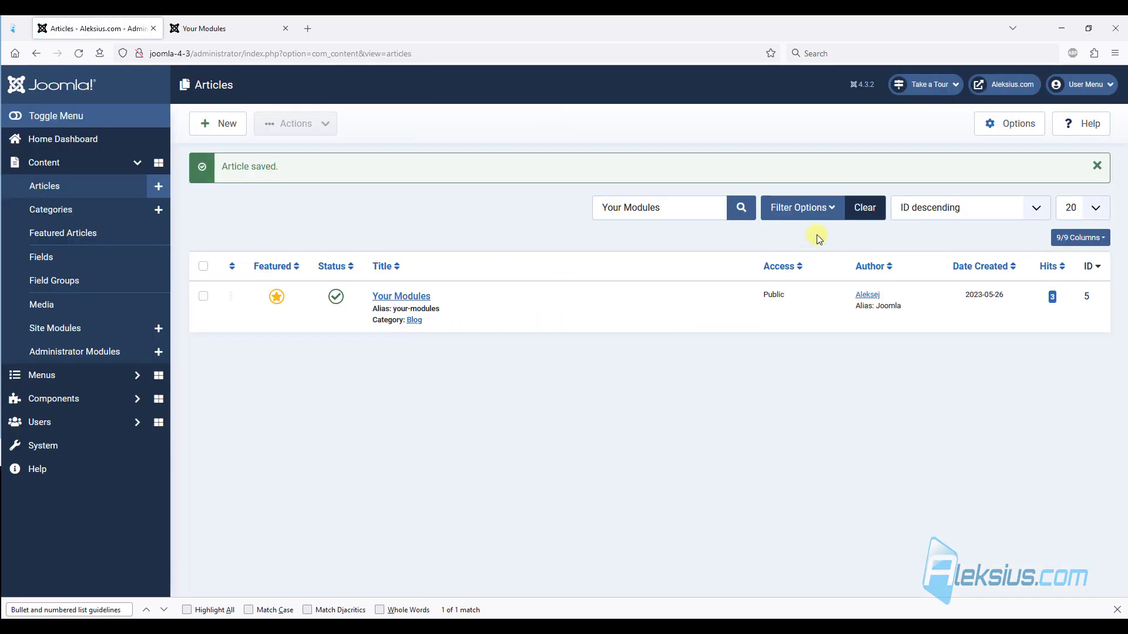
# - Clear the article search, reopen the Test article, and start a link on the text "Test 3"
pyautogui.click(869, 209)
pyautogui.click(382, 257)
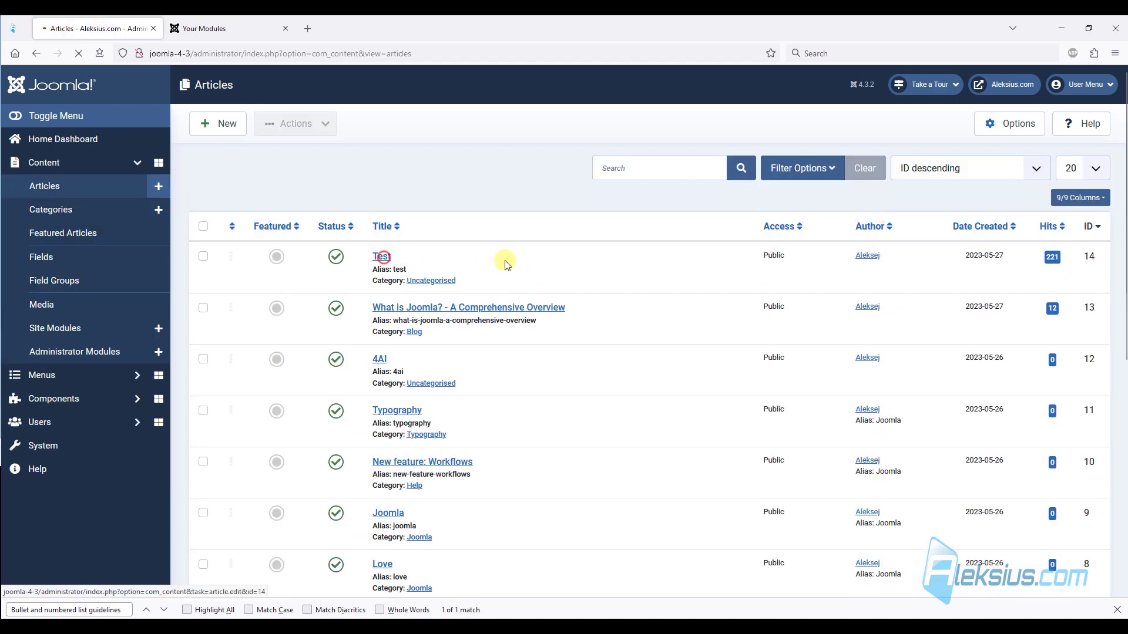
pyautogui.moveTo(76, 433); pyautogui.dragTo(29, 433)
pyautogui.click(176, 374)
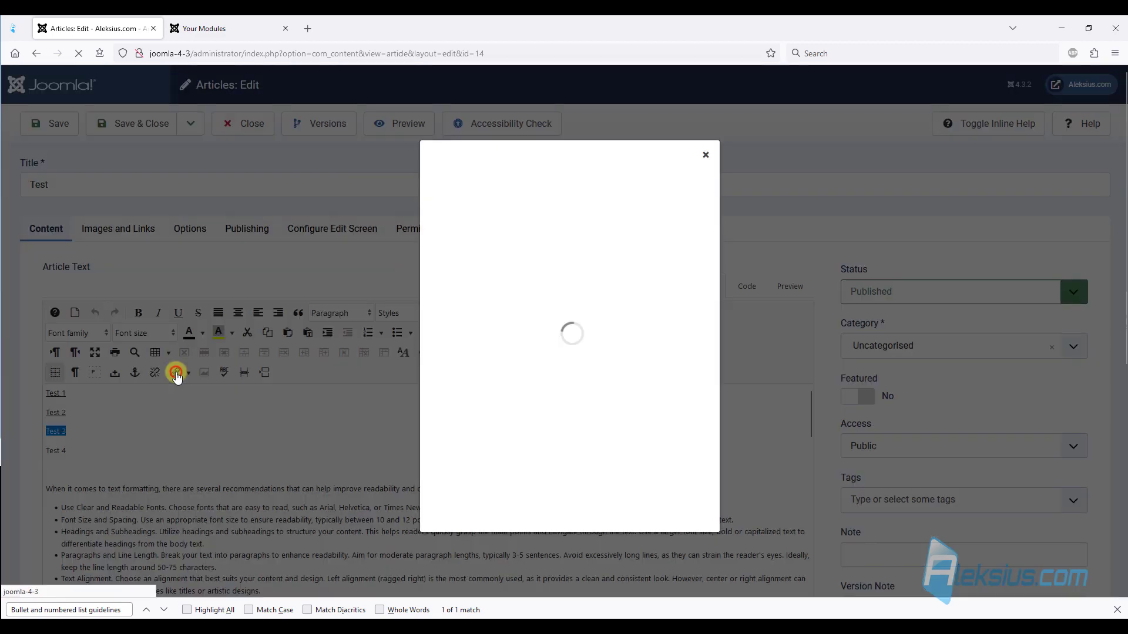
pyautogui.click(572, 437)
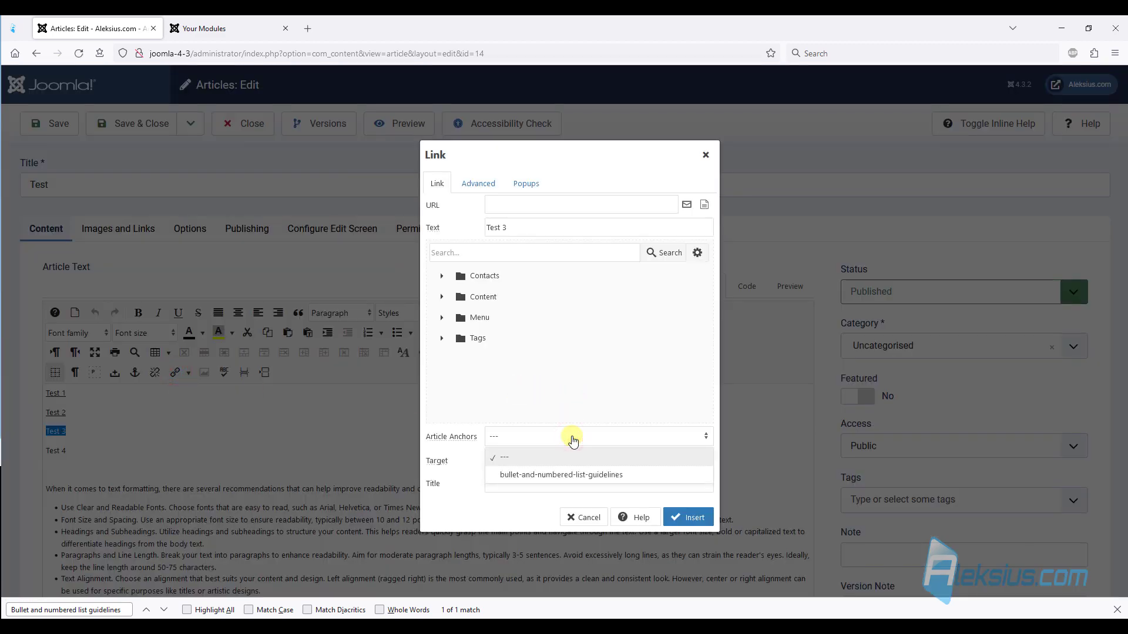
pyautogui.click(253, 25)
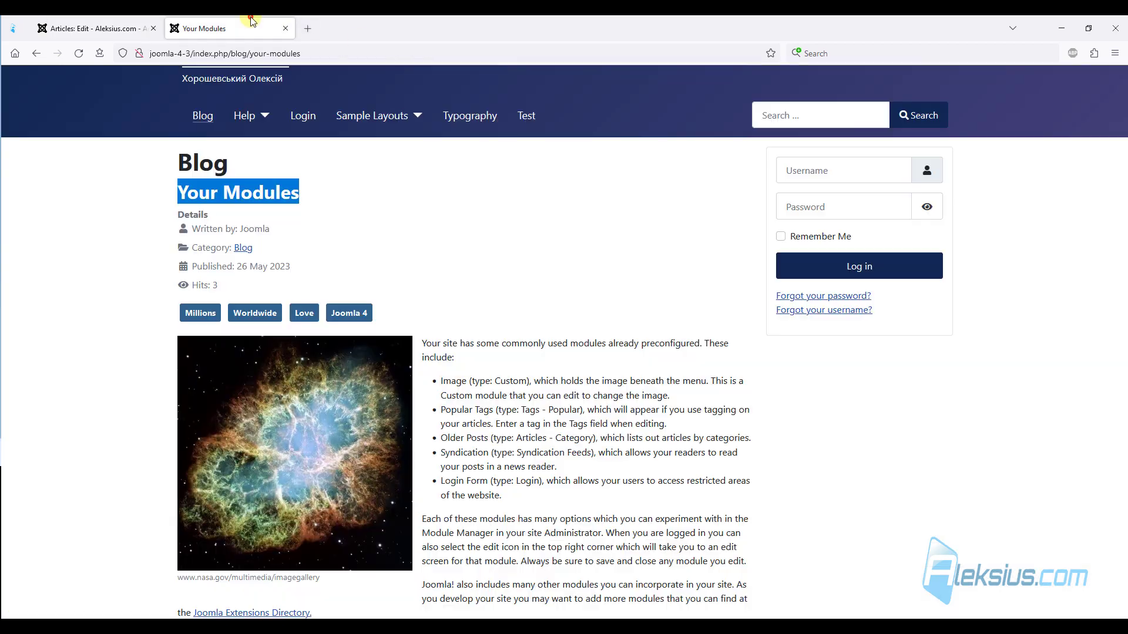
pyautogui.moveTo(320, 52); pyautogui.dragTo(103, 61)
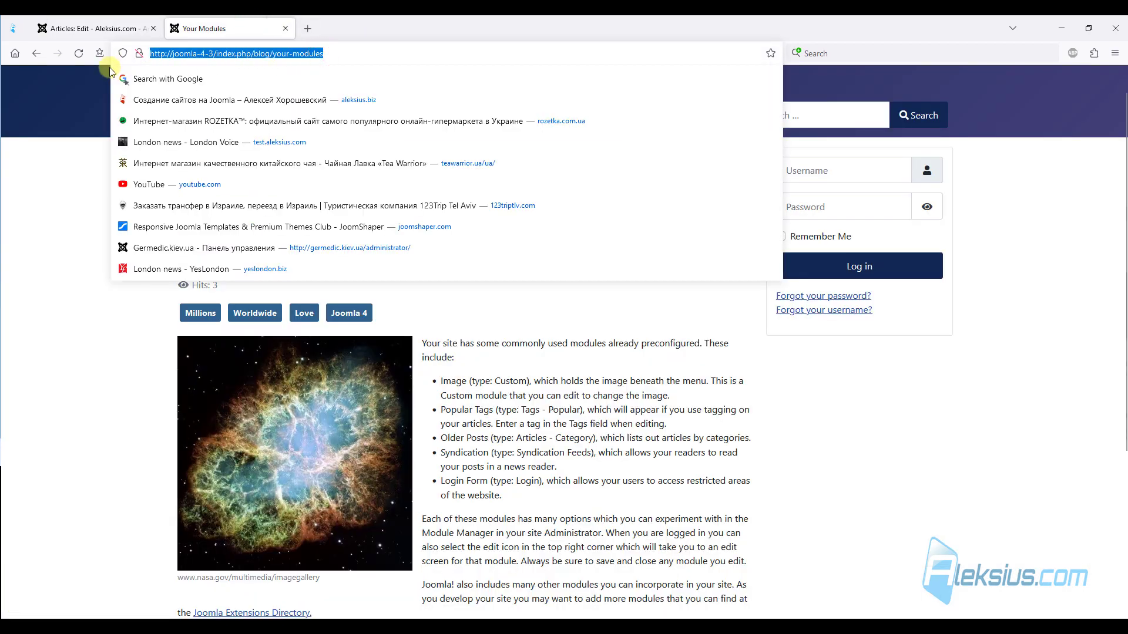
pyautogui.hotkey('ctrl', 'c')
pyautogui.click(112, 27)
pyautogui.click(535, 203)
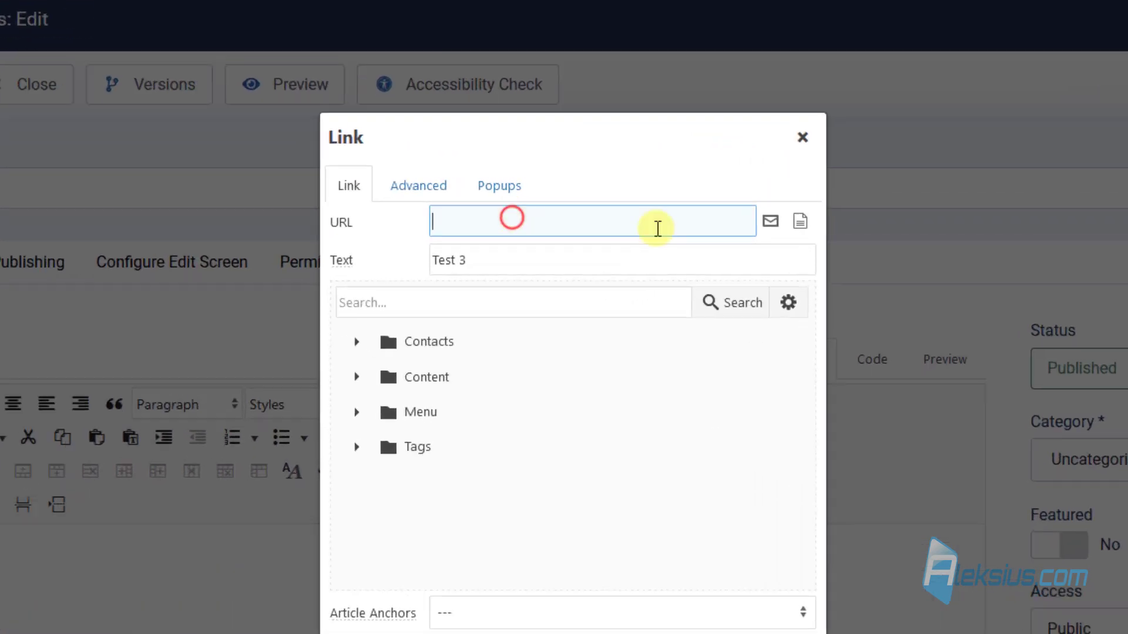
pyautogui.hotkey('ctrl', 'v')
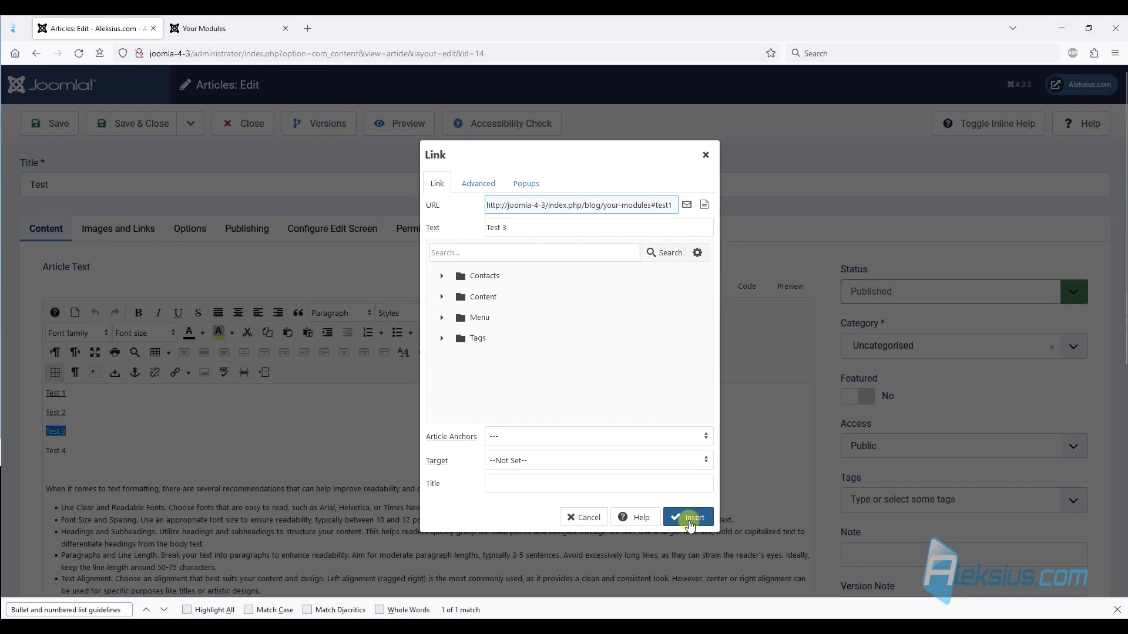
pyautogui.click(955, 633)
# - Save the Test article, open the site's Test page, and follow the "Test 3" link
pyautogui.click(64, 131)
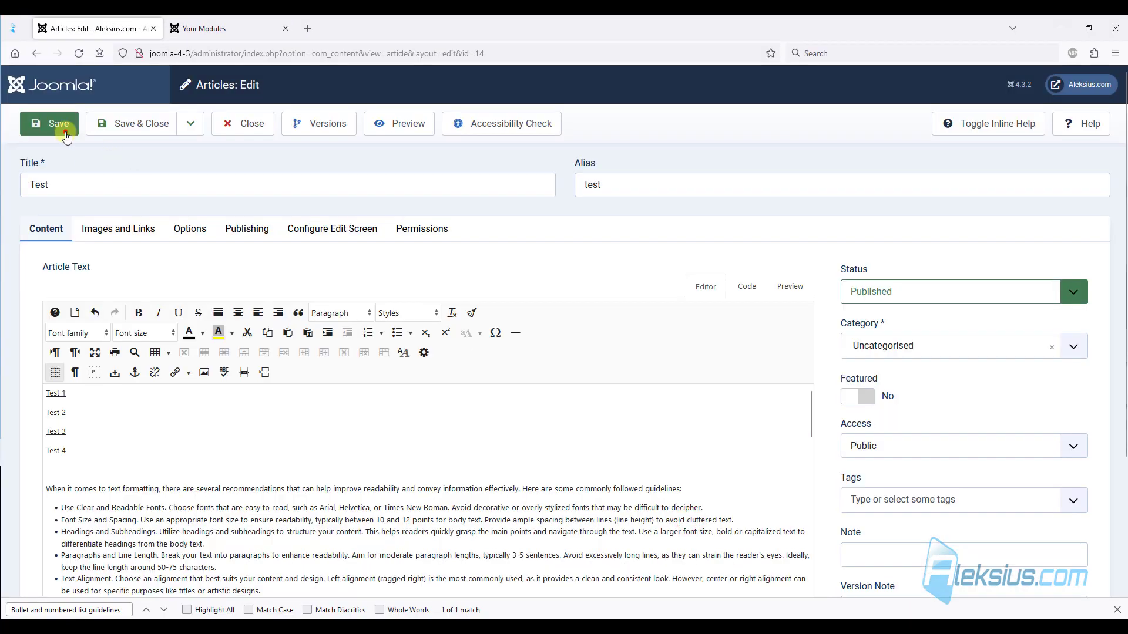
pyautogui.click(235, 20)
pyautogui.click(526, 120)
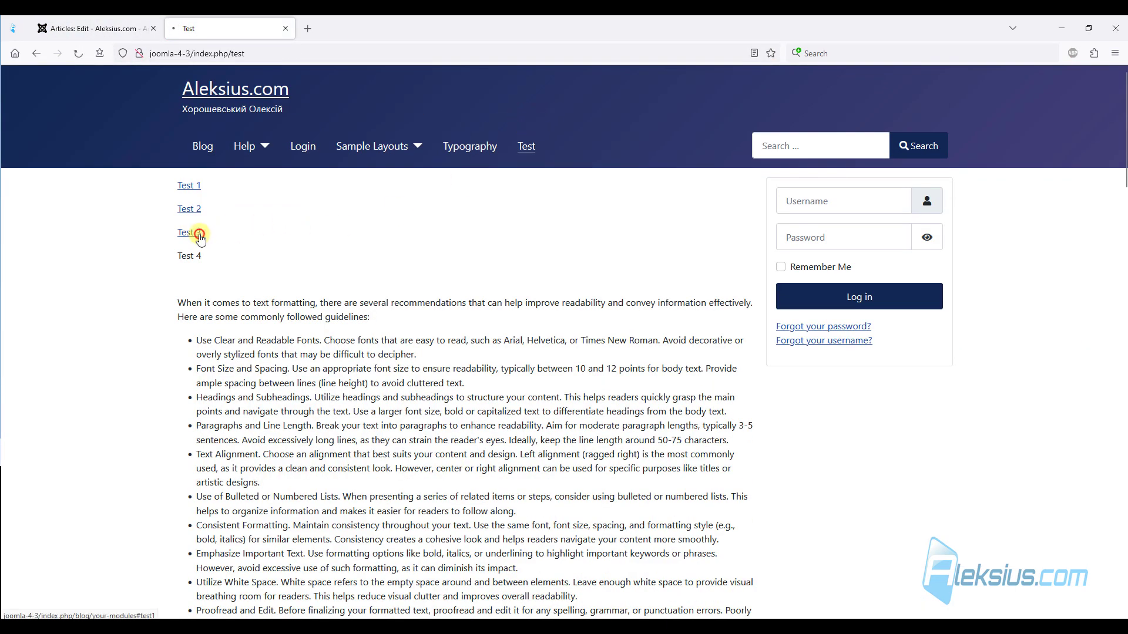
pyautogui.click(199, 235)
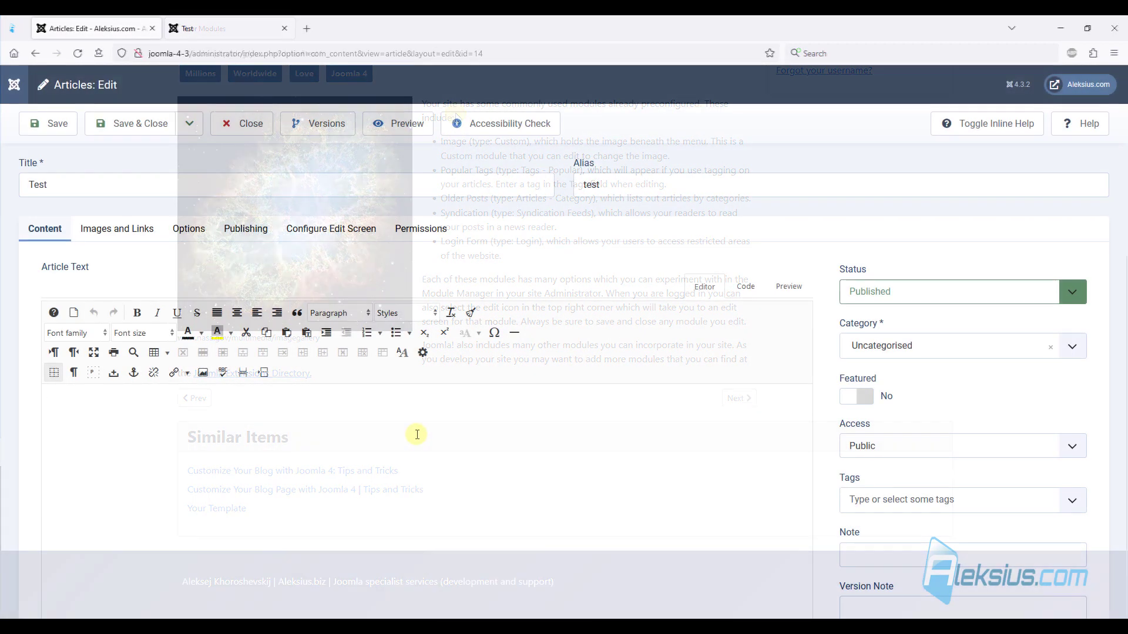
# - Insert a 4 x 4 table from the size grid into the empty article text and undo it
pyautogui.click(159, 437)
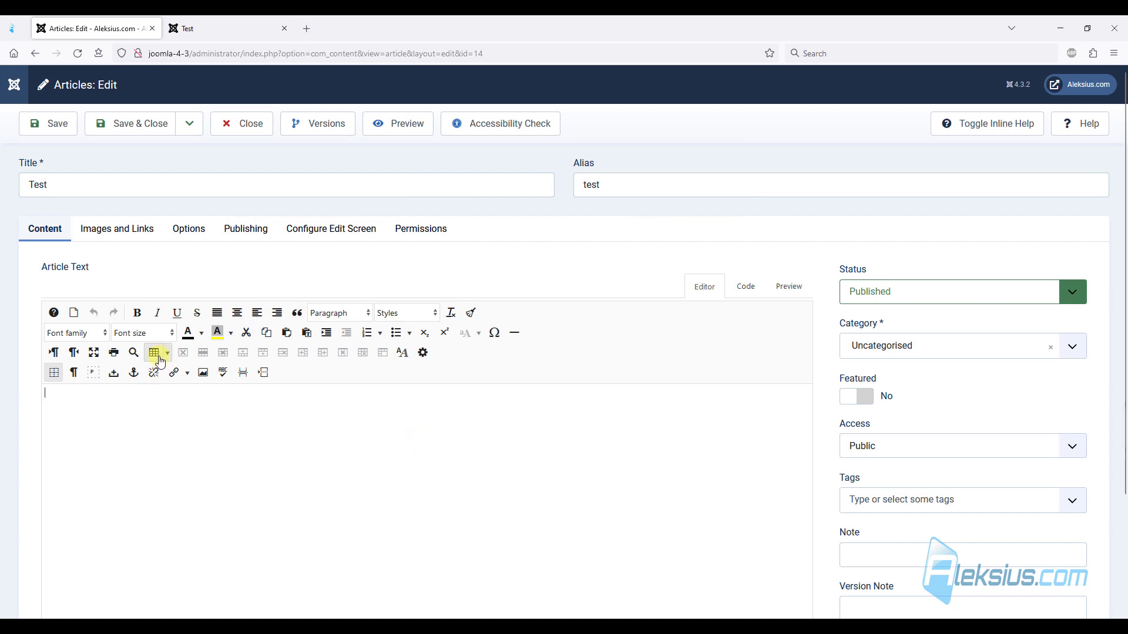
pyautogui.click(171, 353)
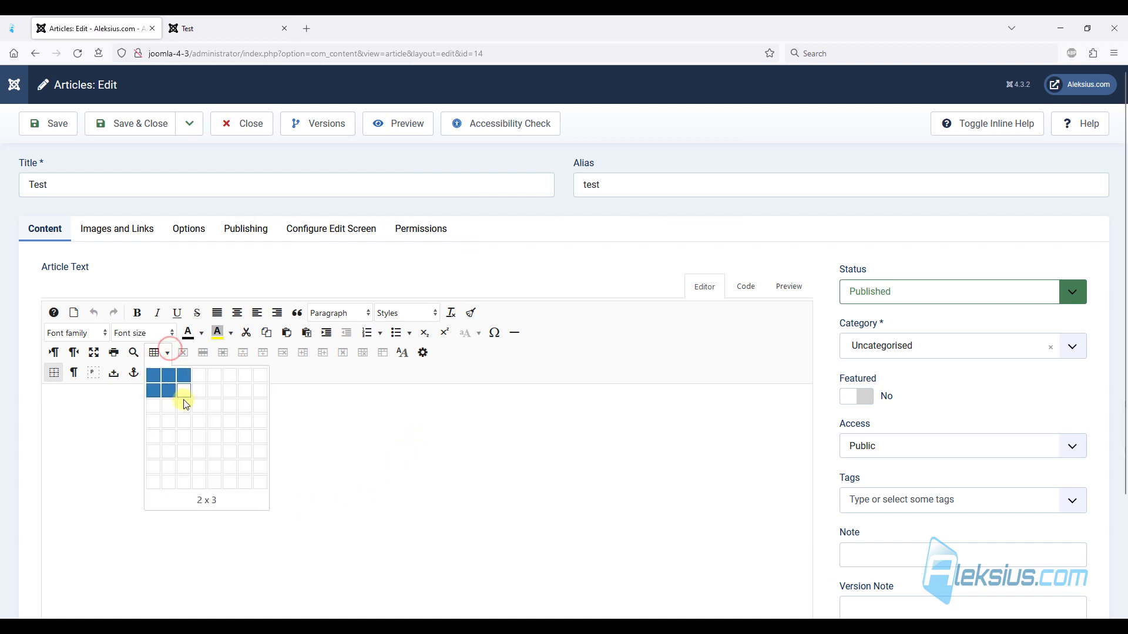
pyautogui.click(203, 420)
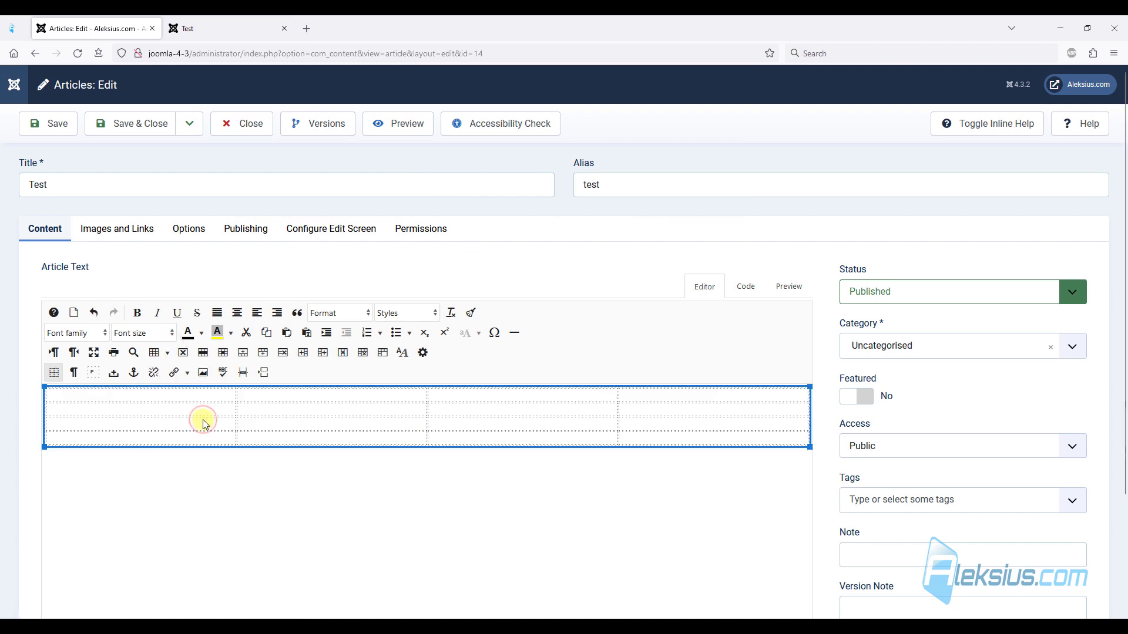
pyautogui.click(93, 312)
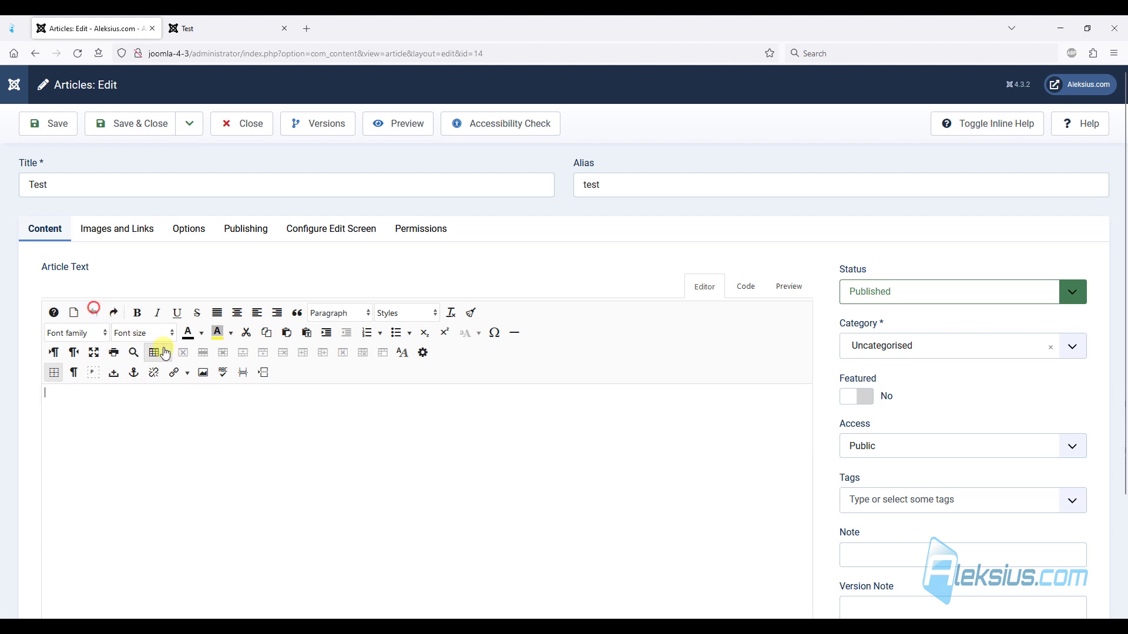
# - Insert a table with 4 columns and 4 rows using the table settings dialog
pyautogui.click(165, 353)
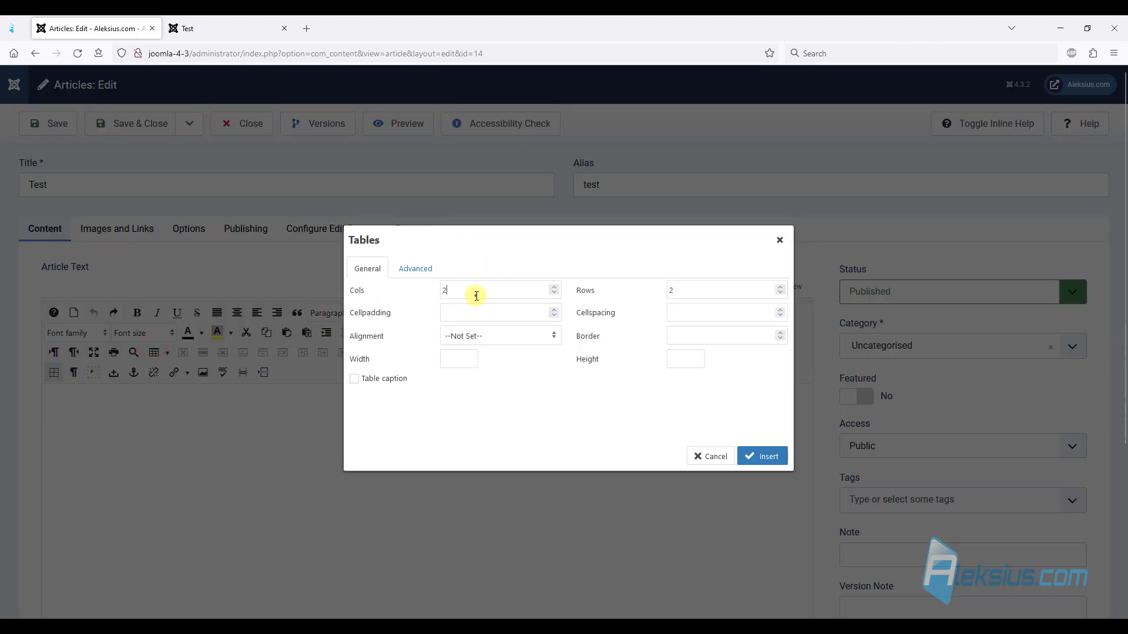
pyautogui.doubleClick(475, 295)
pyautogui.write('4')
pyautogui.doubleClick(700, 289)
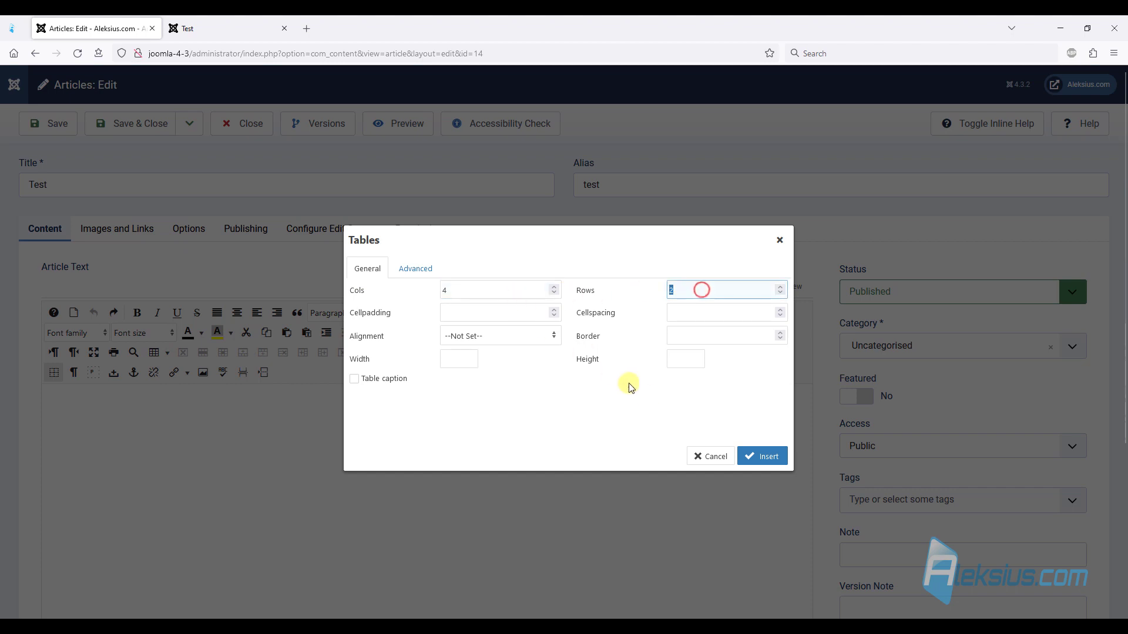
pyautogui.write('4')
pyautogui.click(763, 456)
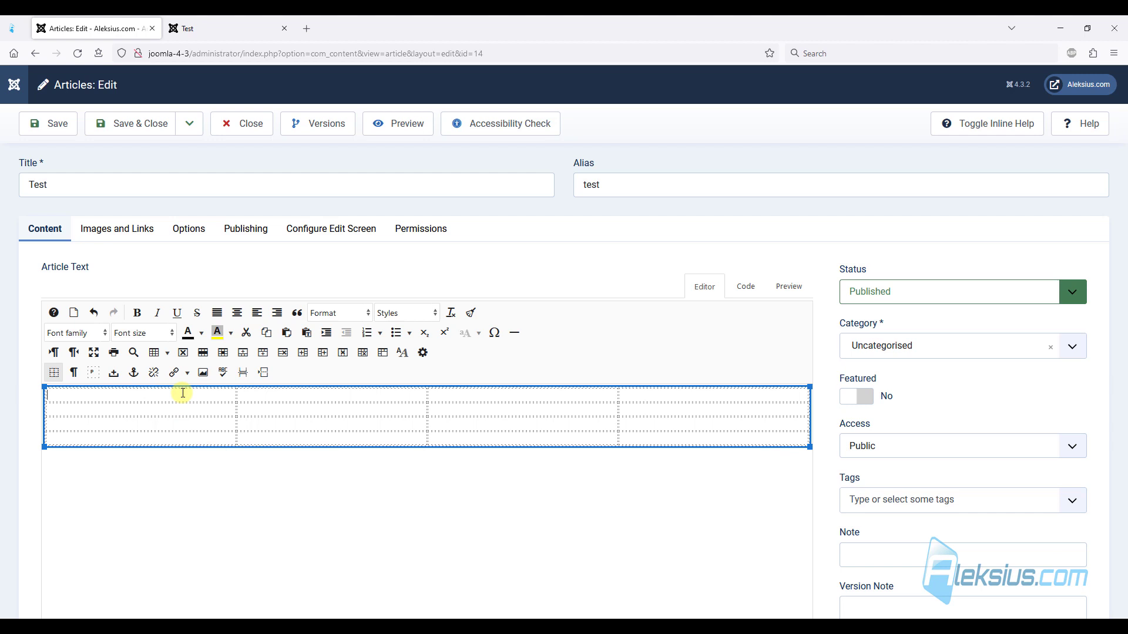
# - Fill the table cells row by row with "Test 1" to "Test 16" and check the table on the site's Test page
pyautogui.write('Test  1')
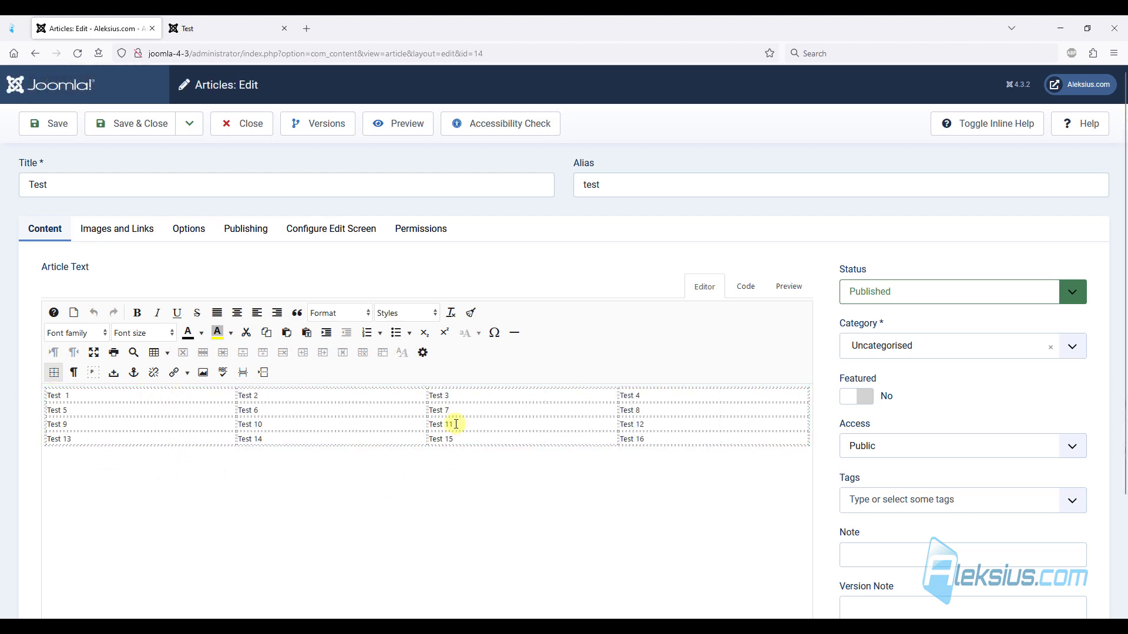
pyautogui.click(197, 30)
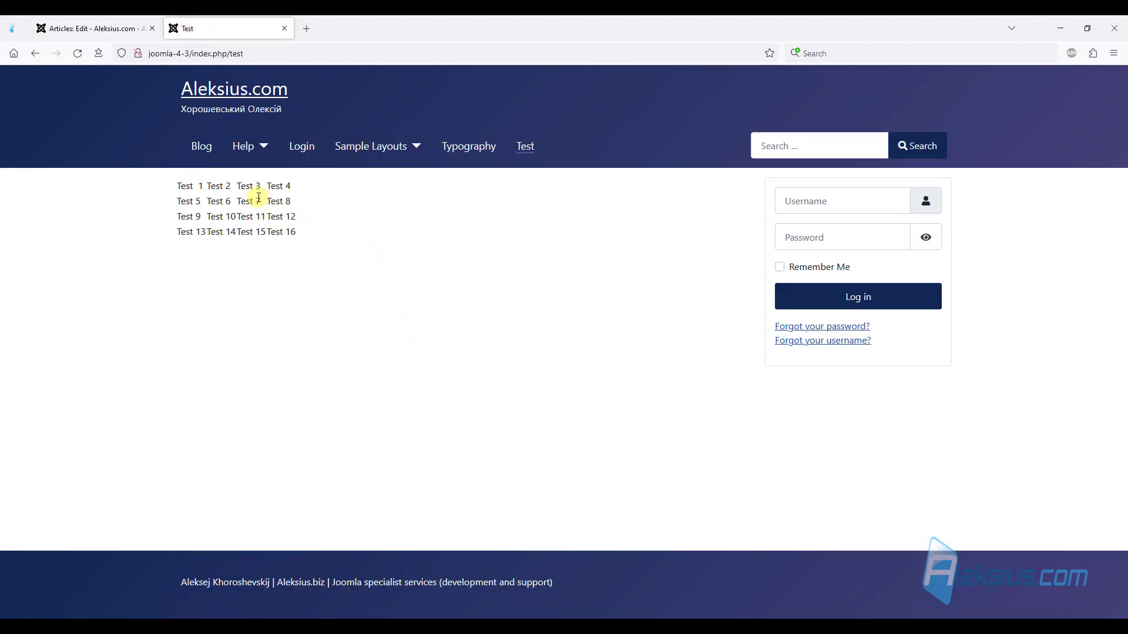
pyautogui.click(110, 27)
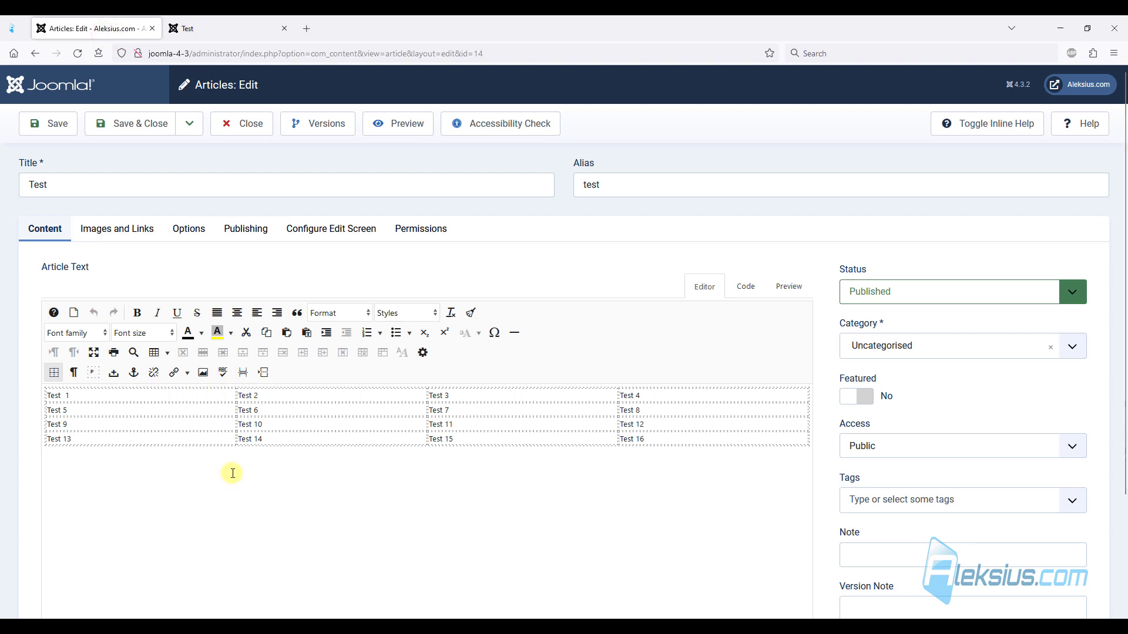
# - Insert one blank row above and one below the table row containing "Test 2"
pyautogui.click(289, 396)
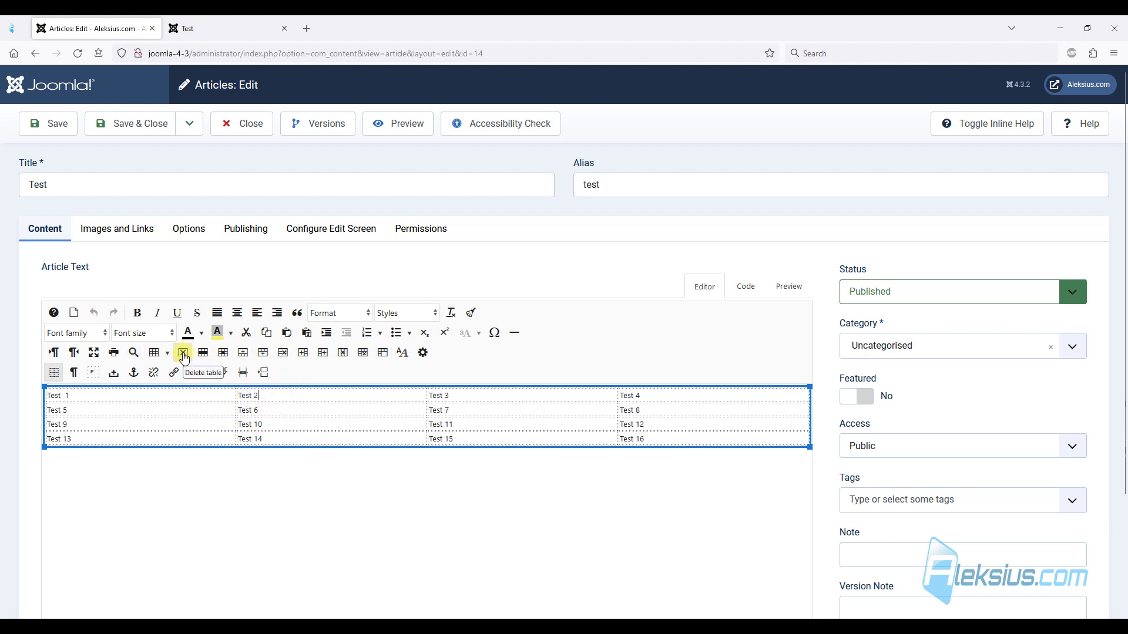
pyautogui.click(244, 354)
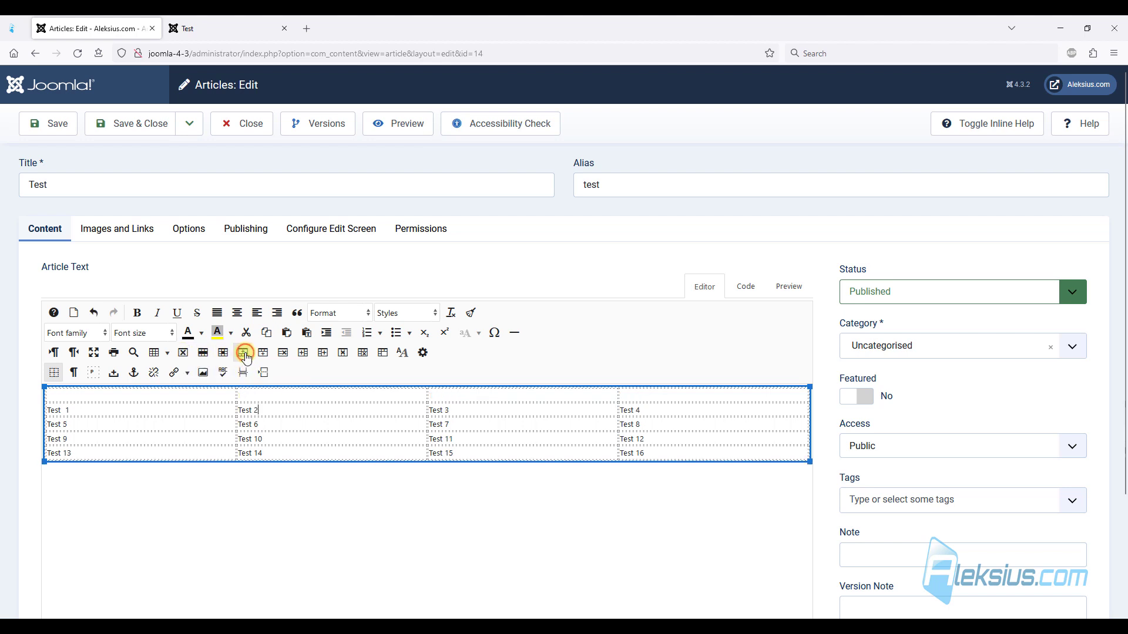
pyautogui.click(264, 354)
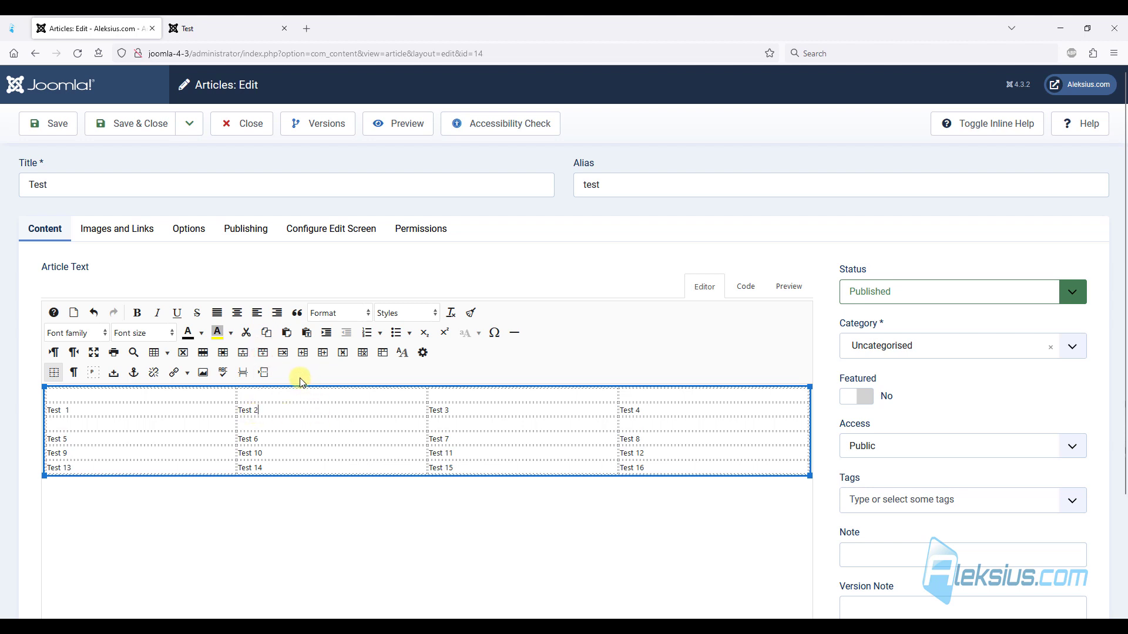
# - Delete the two blank rows around the "Test 2" row
pyautogui.click(282, 395)
pyautogui.click(284, 352)
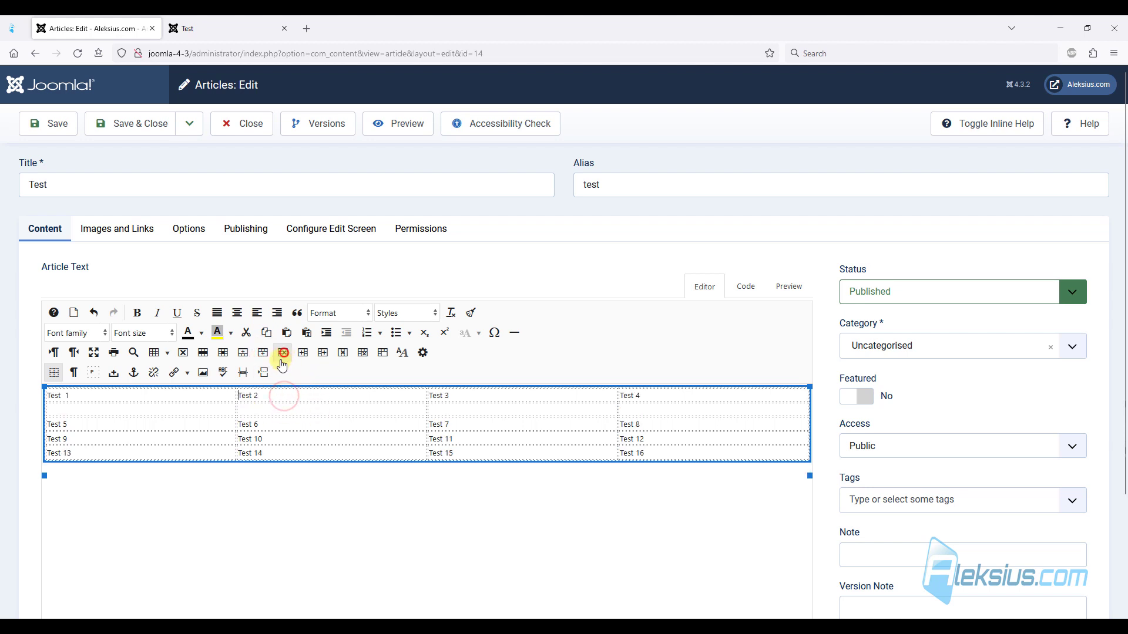
pyautogui.click(265, 410)
pyautogui.click(283, 353)
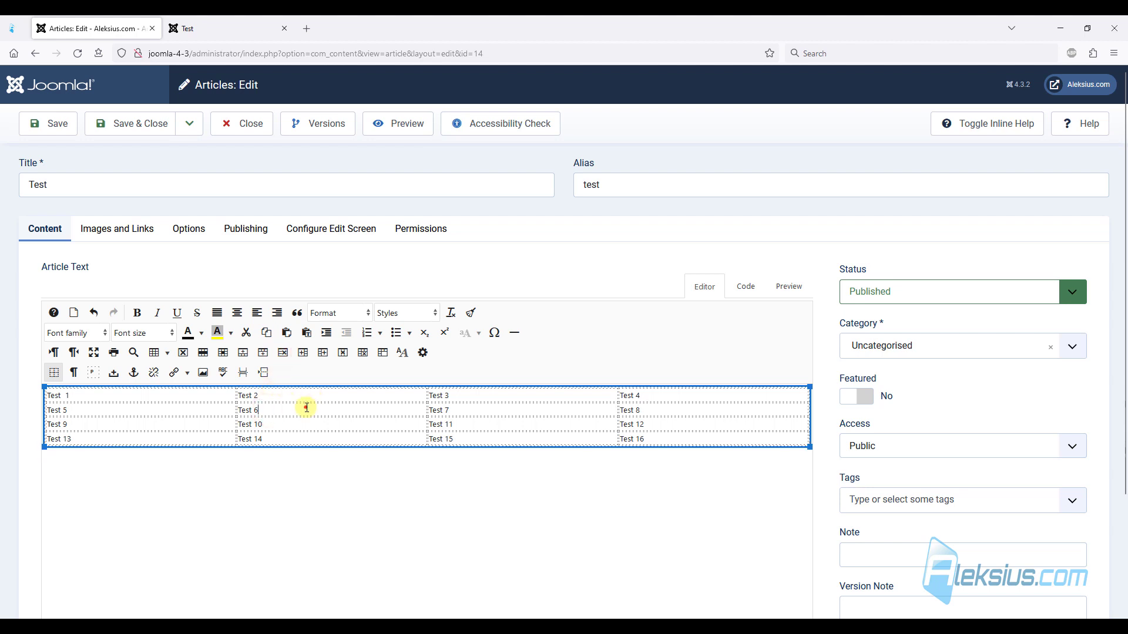
# - Insert a blank column before and after the "Test 6" column, and delete both blank columns
pyautogui.click(305, 408)
pyautogui.click(301, 352)
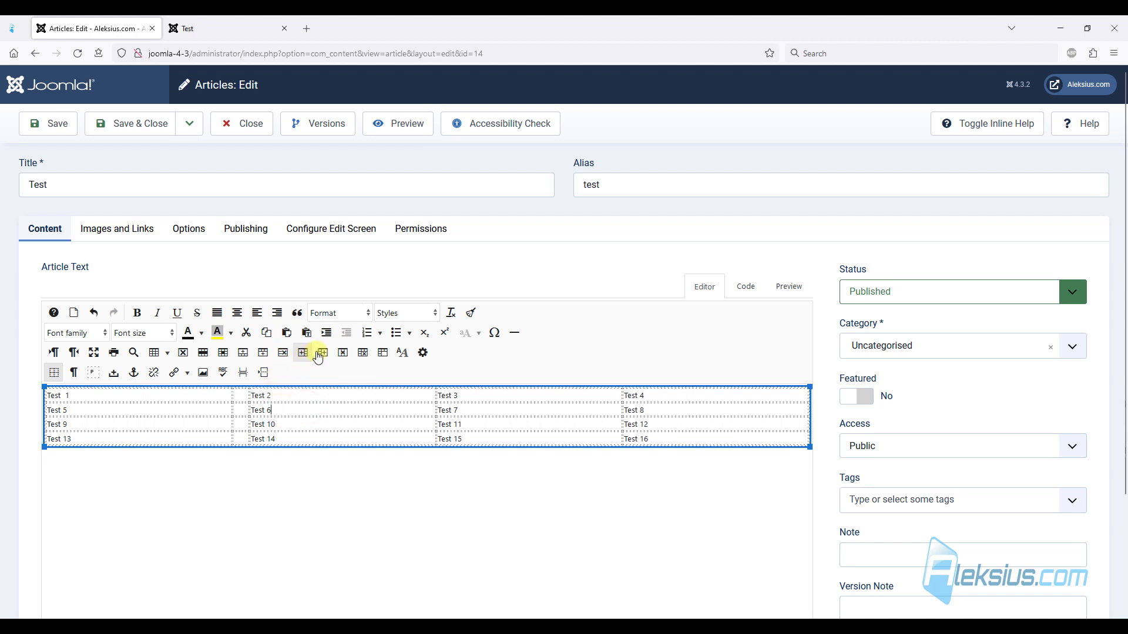
pyautogui.click(323, 353)
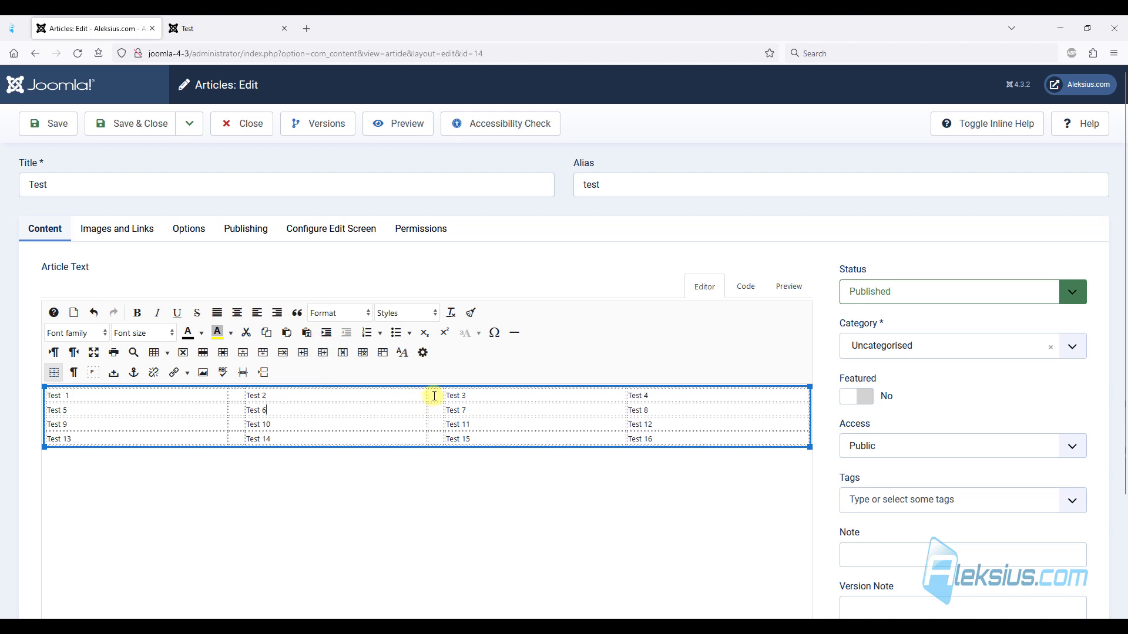
pyautogui.click(343, 353)
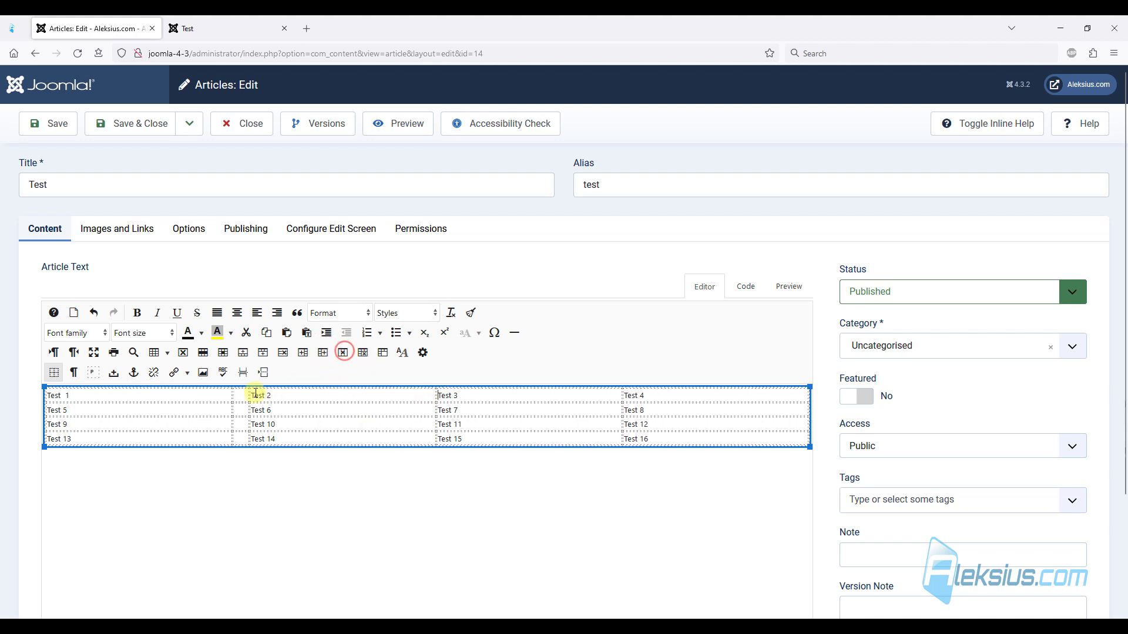
pyautogui.click(345, 352)
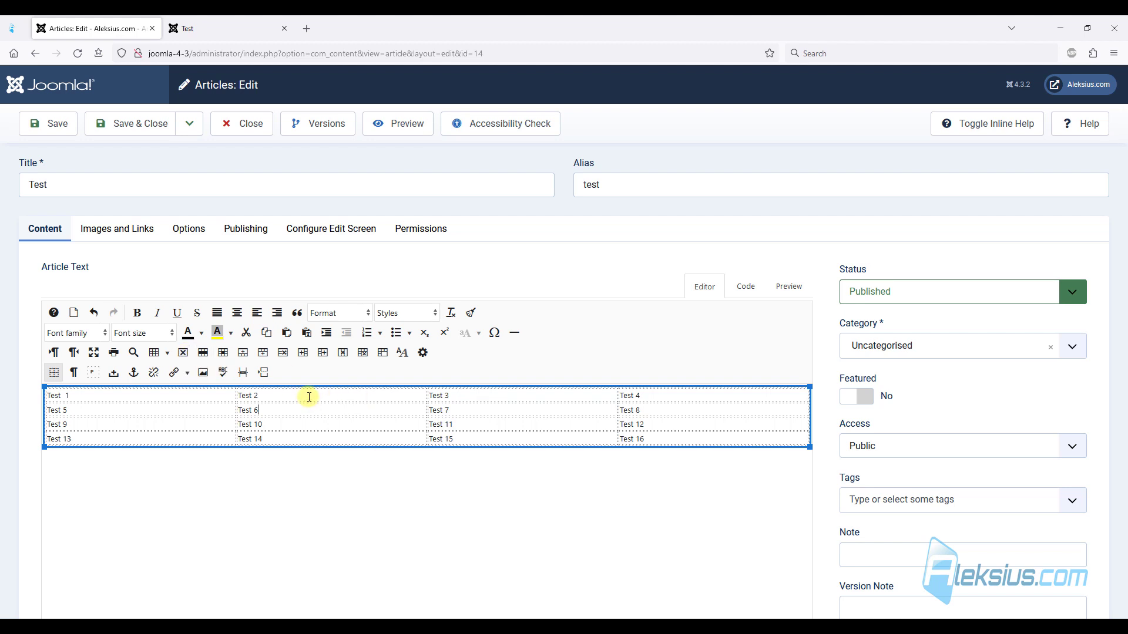
# - Merge the "Test 2" and "Test 6" cells into one, and merge the "Test 7" and "Test 8" cells
pyautogui.moveTo(309, 398); pyautogui.dragTo(304, 410)
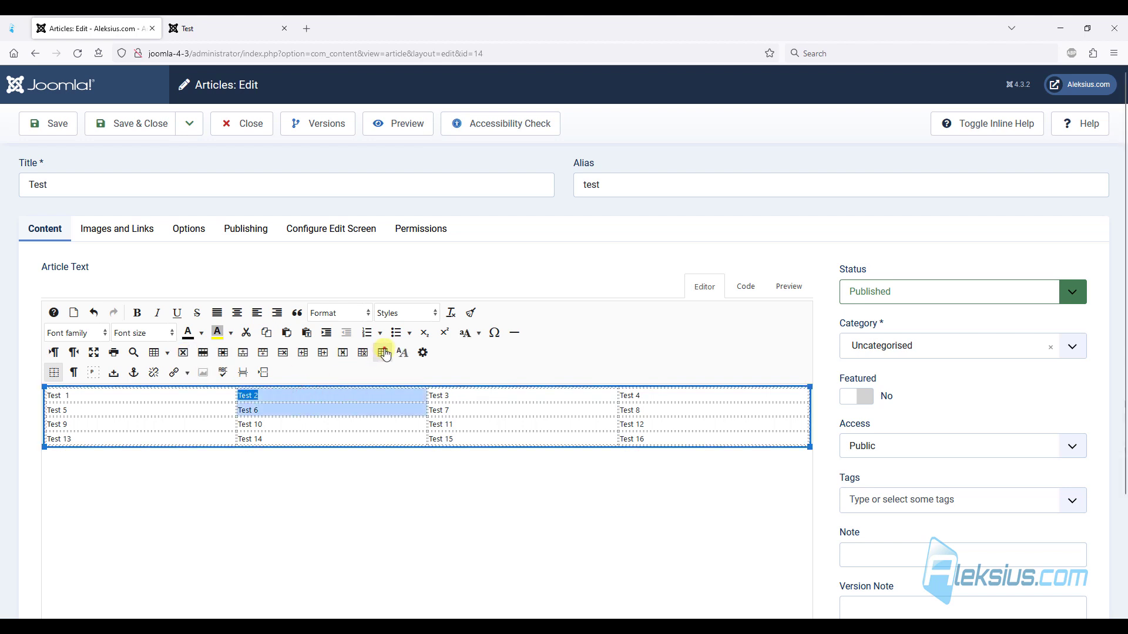
pyautogui.click(385, 353)
pyautogui.moveTo(612, 407); pyautogui.dragTo(663, 406)
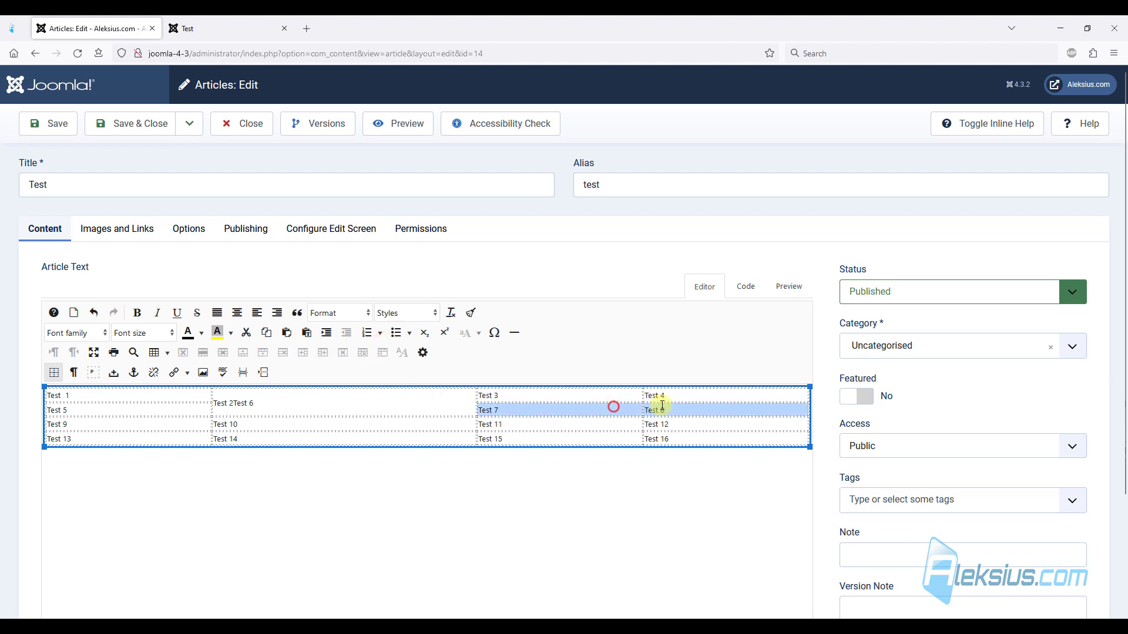
pyautogui.click(383, 353)
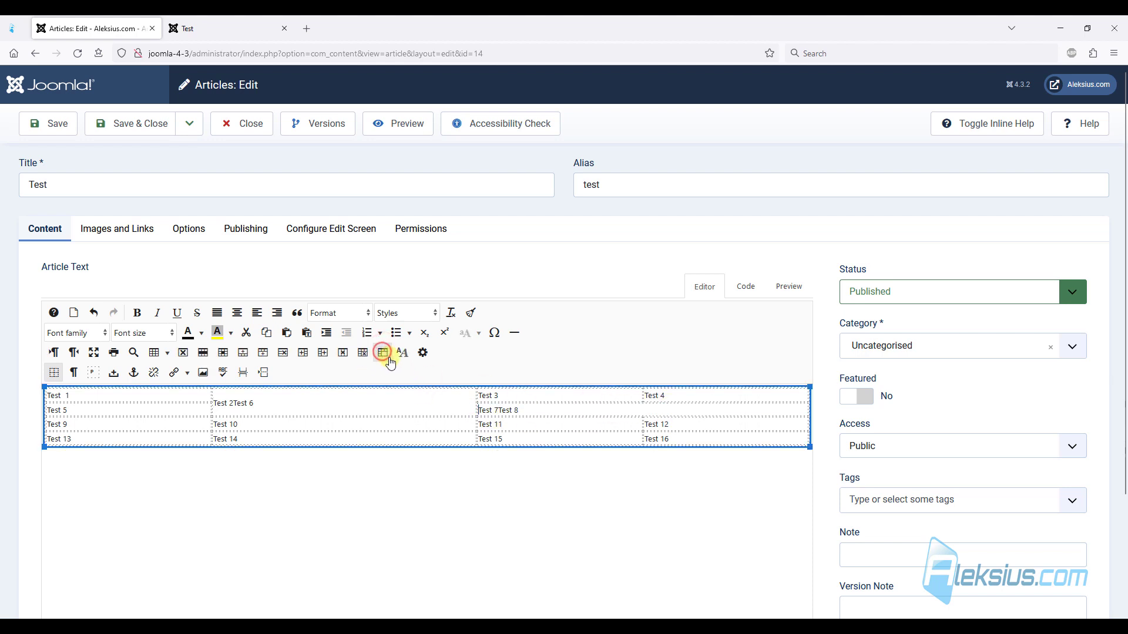
# - Split the merged "Test 7"/"Test 8" cell and the merged "Test 2"/"Test 6" cell back into separate cells
pyautogui.click(651, 411)
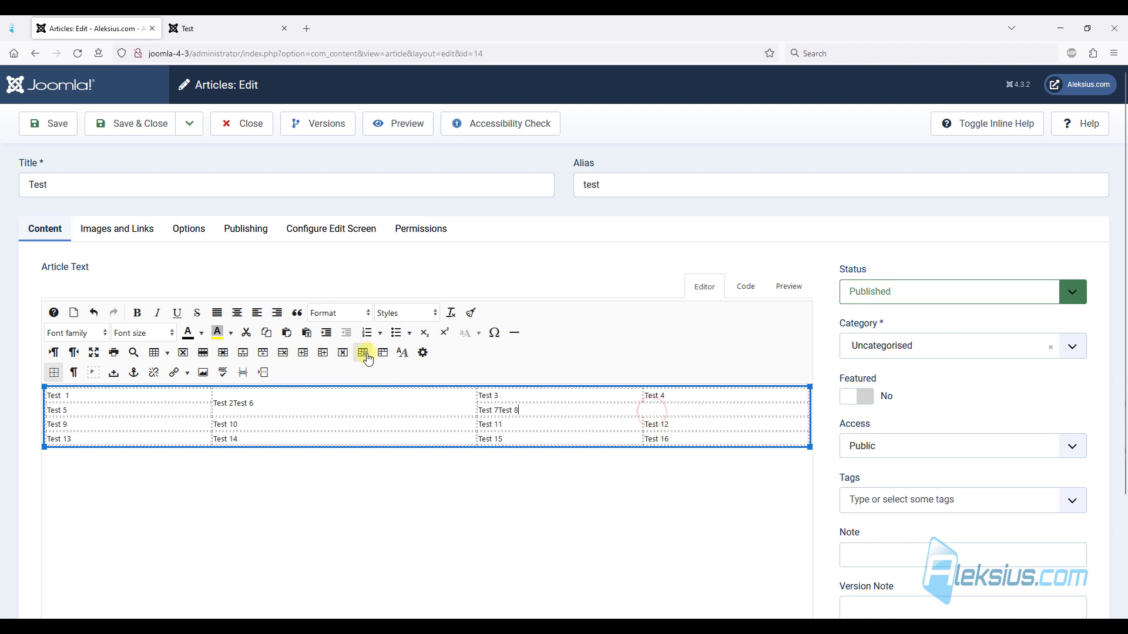
pyautogui.click(365, 353)
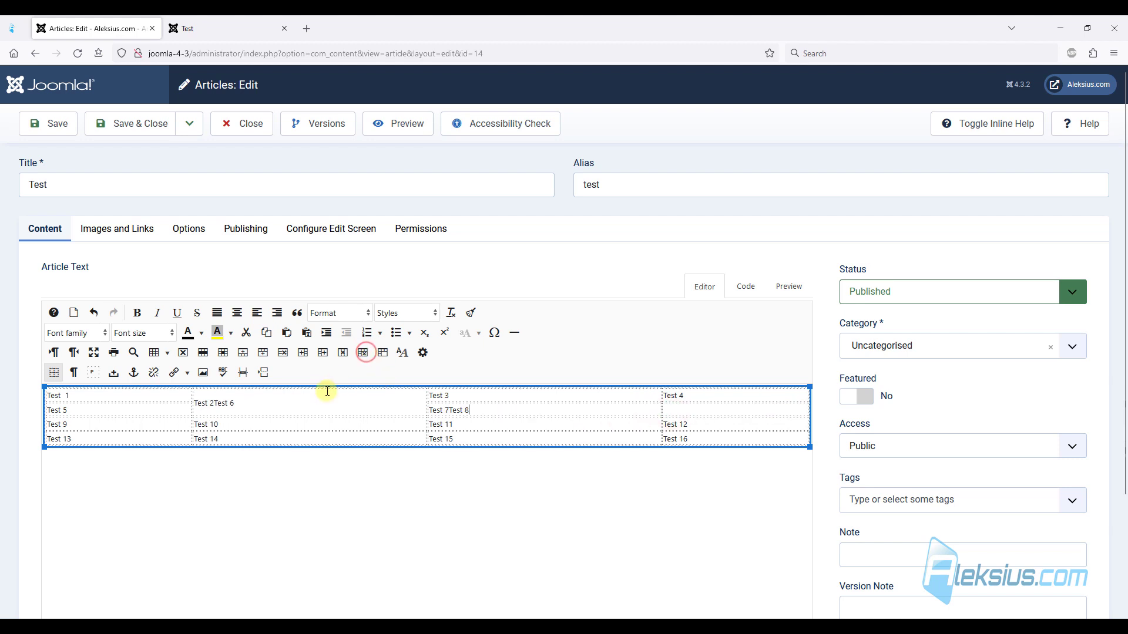
pyautogui.click(363, 353)
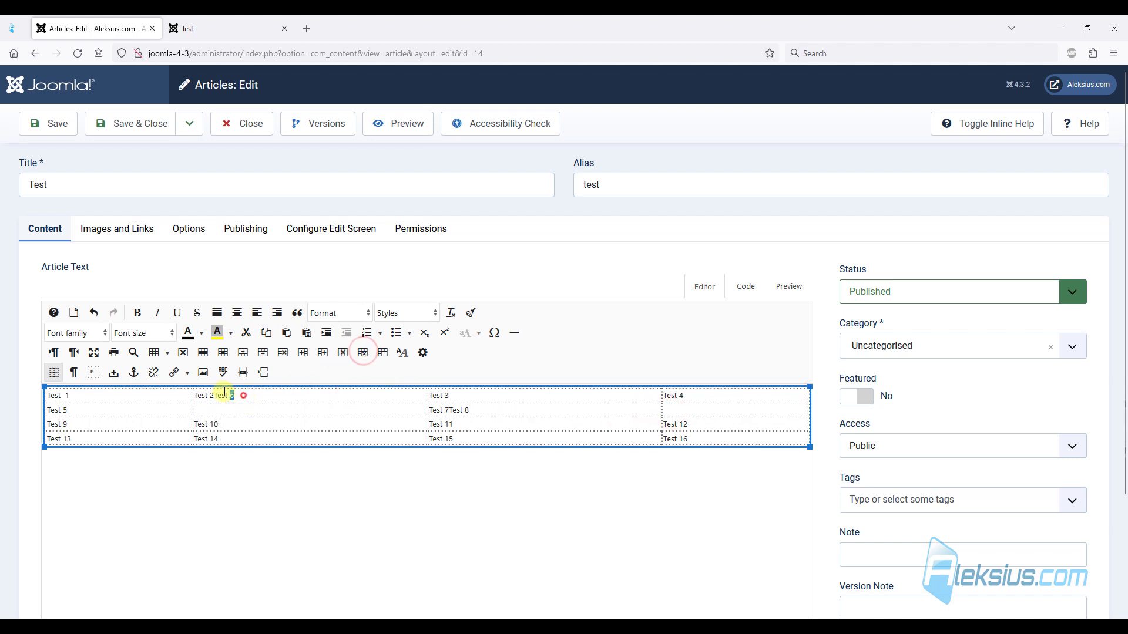
# - Move the text "Test 6" into the empty cell below "Test 2" and "Test 8" into the empty cell below "Test 4"
pyautogui.moveTo(235, 396); pyautogui.dragTo(214, 396)
pyautogui.hotkey('ctrl', 'c')
pyautogui.press('BackSpace')
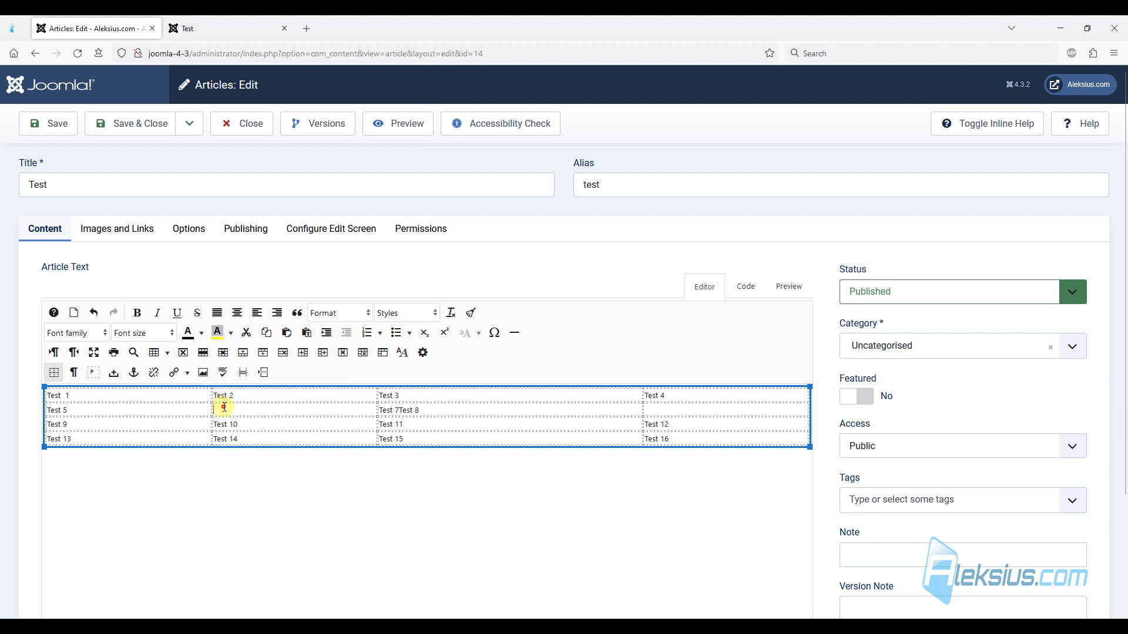
pyautogui.click(223, 407)
pyautogui.hotkey('ctrl', 'v')
pyautogui.moveTo(433, 407); pyautogui.dragTo(401, 406)
pyautogui.click(410, 408)
pyautogui.hotkey('ctrl', 'x')
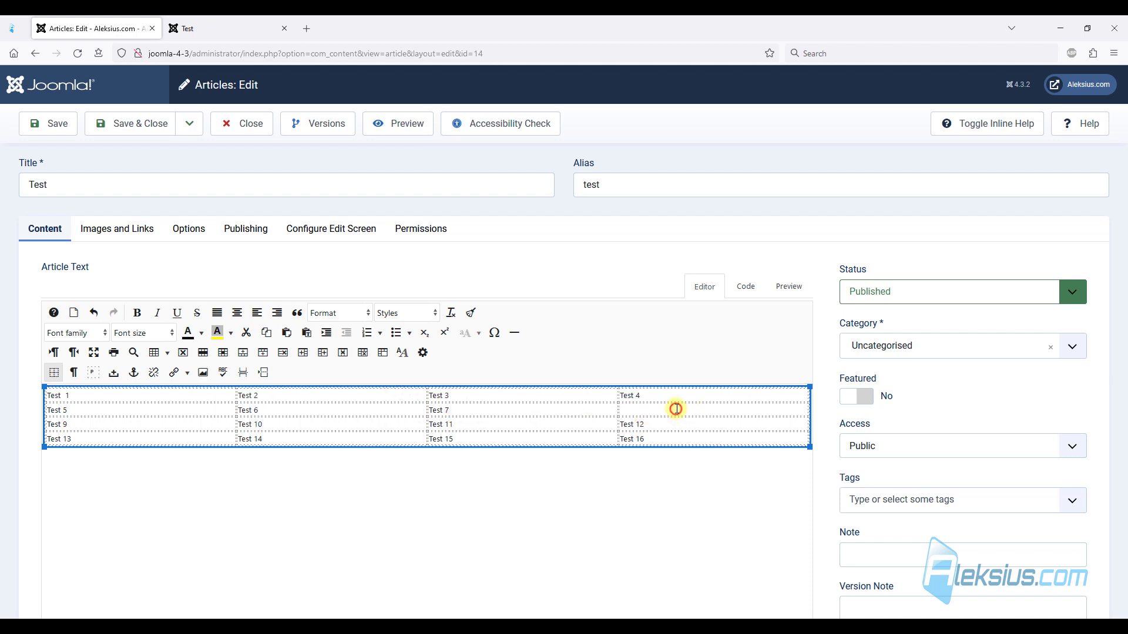
pyautogui.click(675, 409)
pyautogui.hotkey('ctrl', 'v')
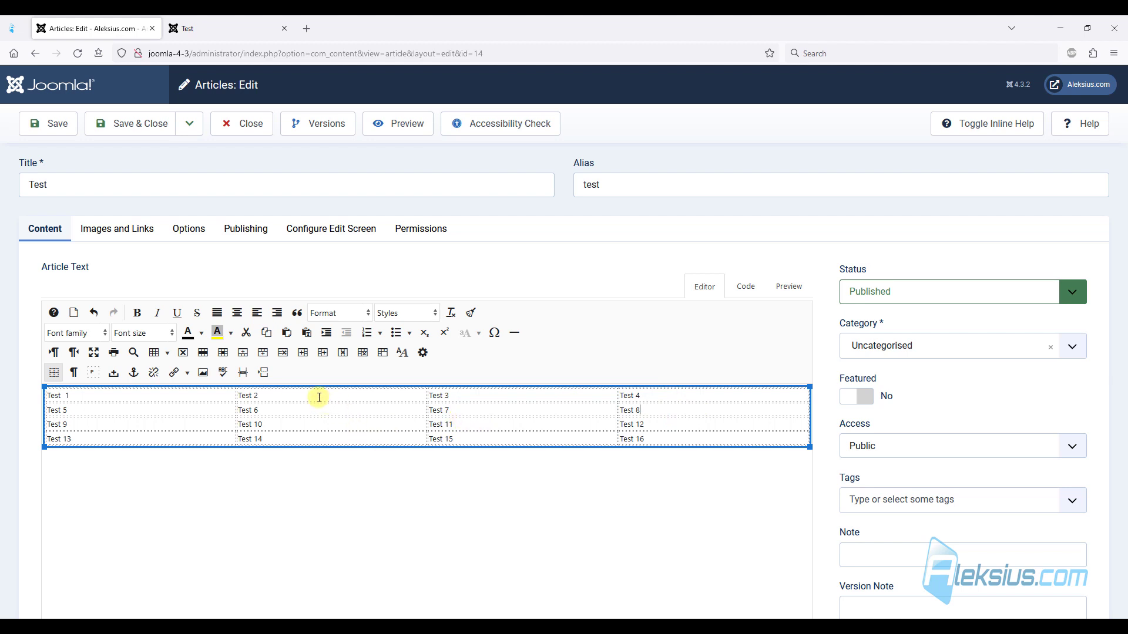
# - Set the alignment of the table's first row to Right in its row properties
pyautogui.click(203, 355)
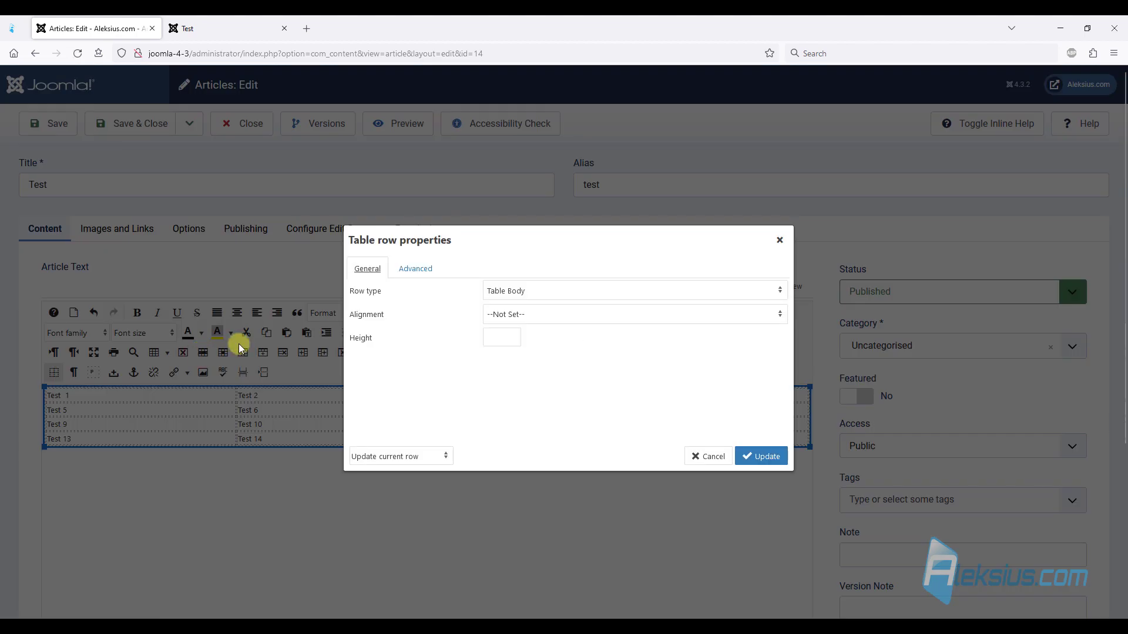
pyautogui.click(530, 315)
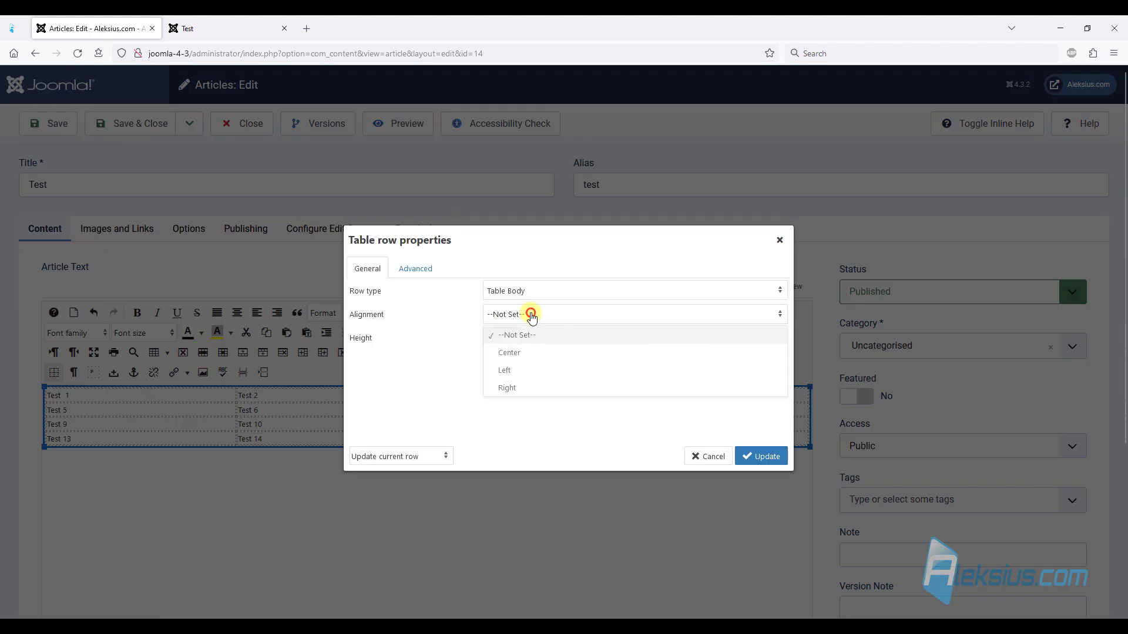
pyautogui.click(524, 386)
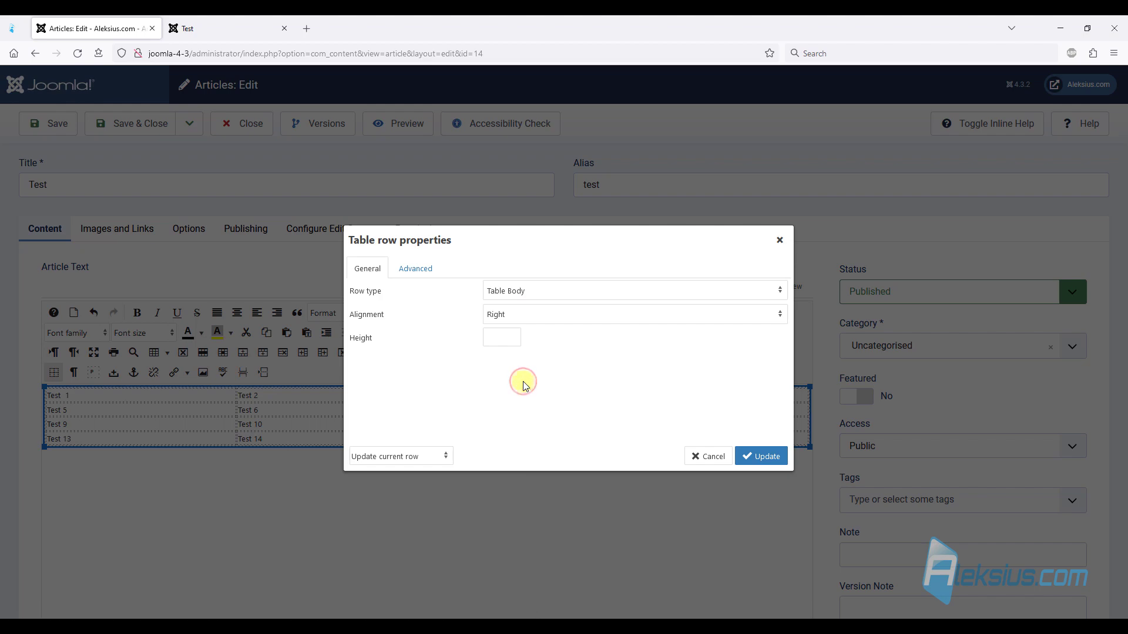
pyautogui.click(749, 455)
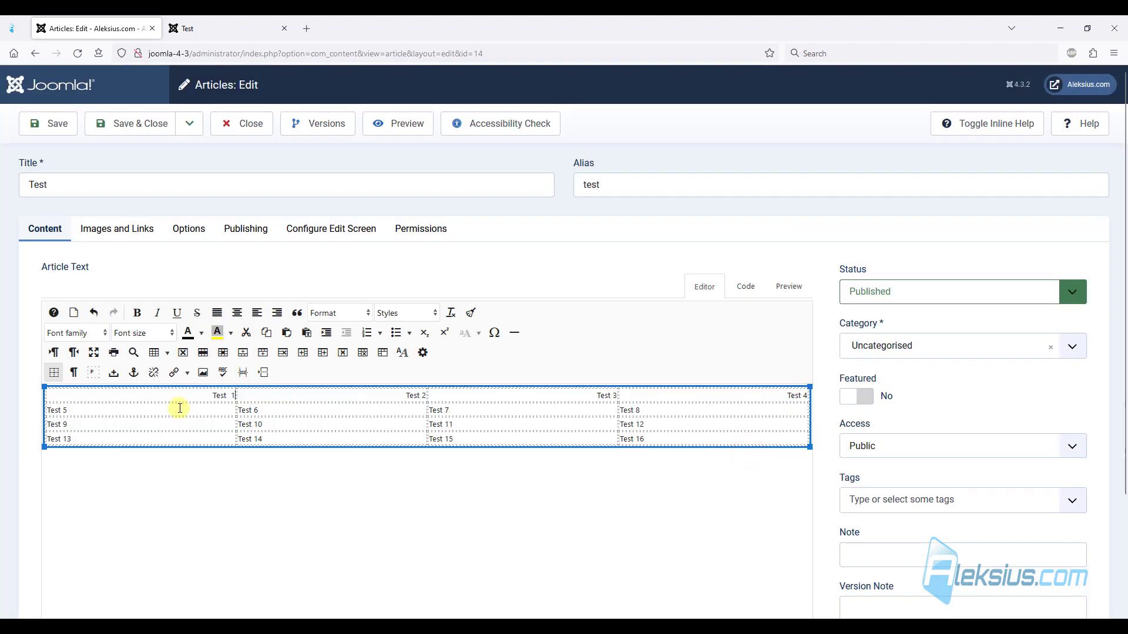
# - Give the "Test 5" row a solid border of width 2 in colour #6699ff
pyautogui.click(203, 353)
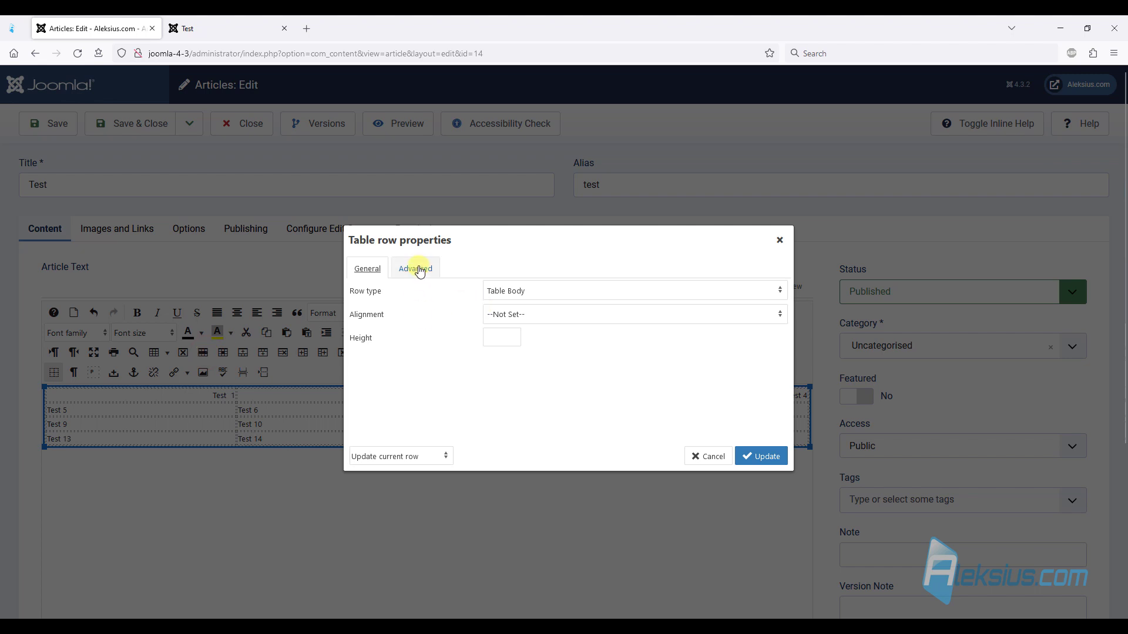
pyautogui.click(418, 269)
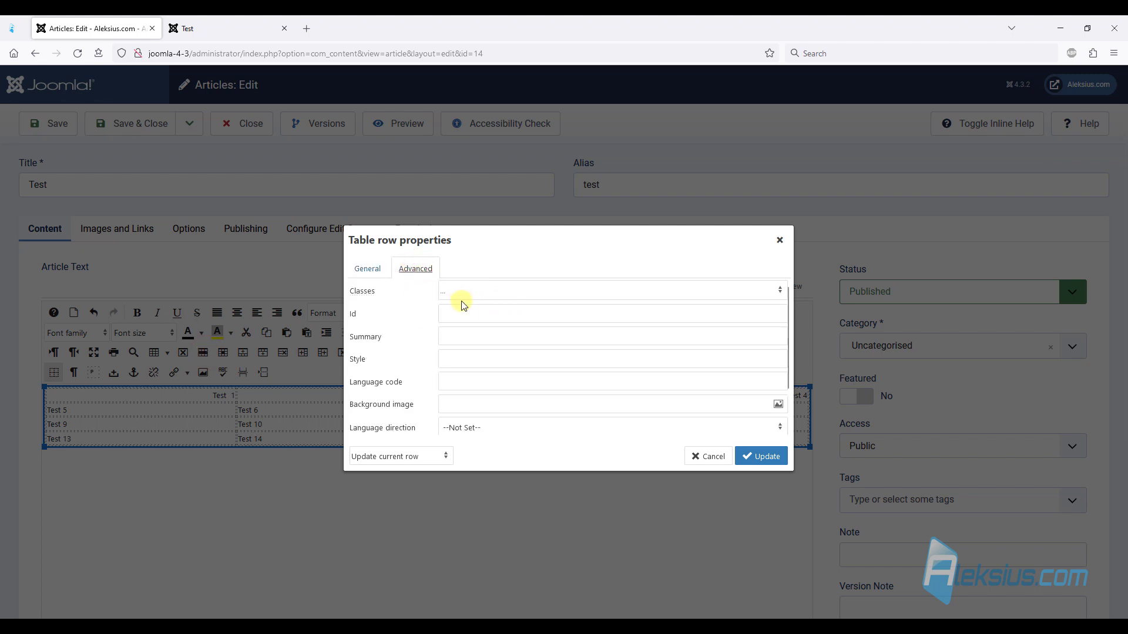
pyautogui.scroll(-2, 461, 303)
pyautogui.scroll(-1, 460, 305)
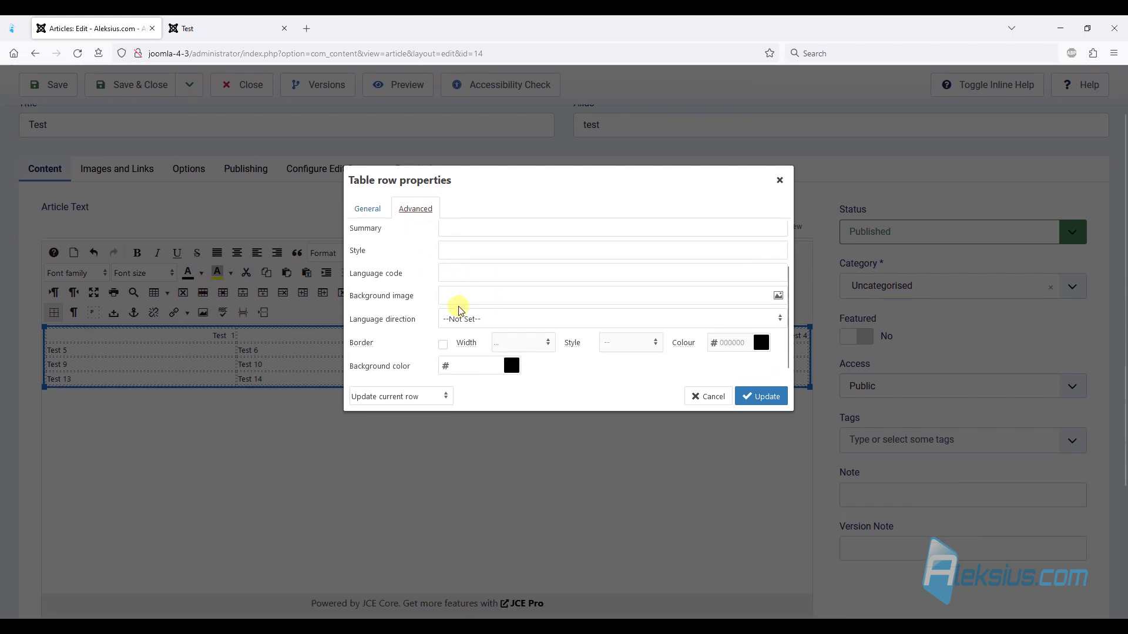
pyautogui.click(443, 345)
pyautogui.click(511, 341)
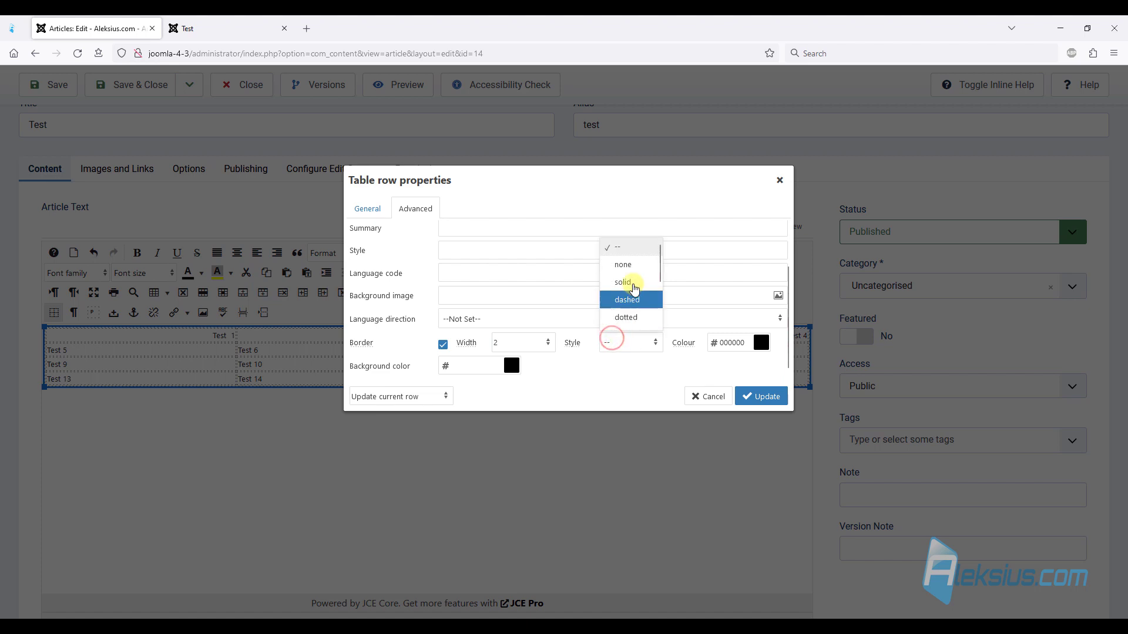
pyautogui.click(636, 283)
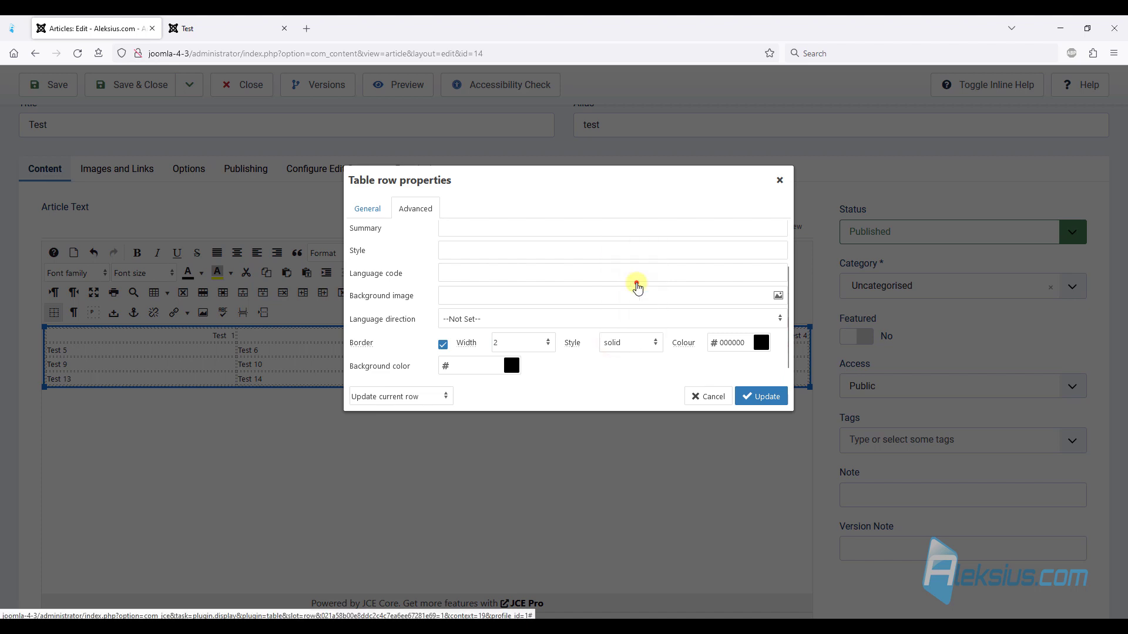
pyautogui.click(760, 342)
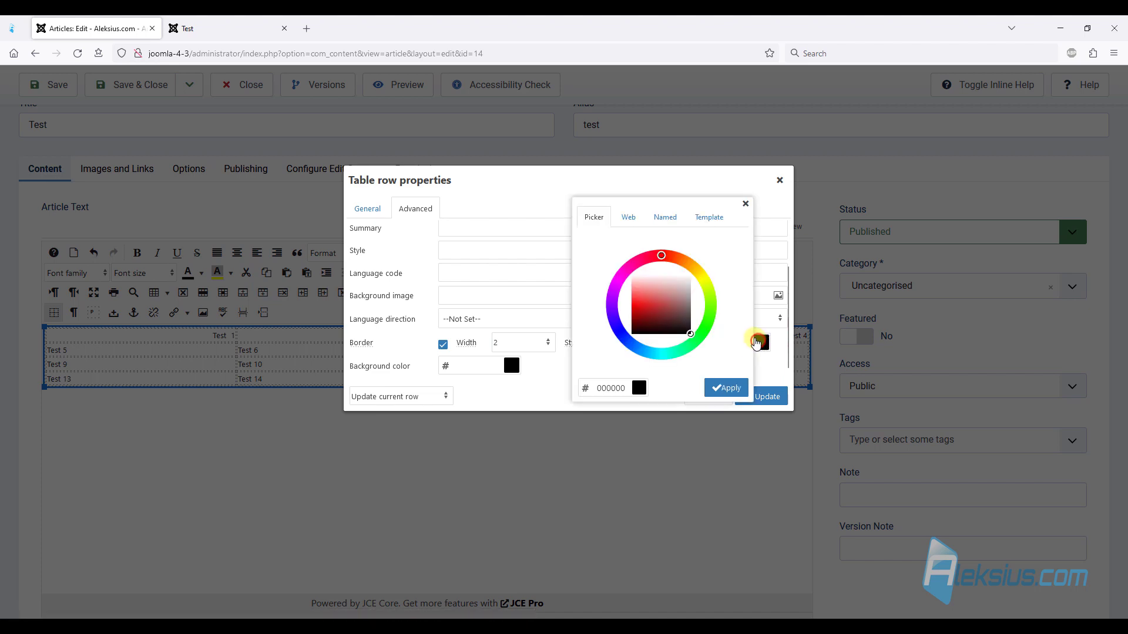
pyautogui.click(640, 222)
pyautogui.click(739, 294)
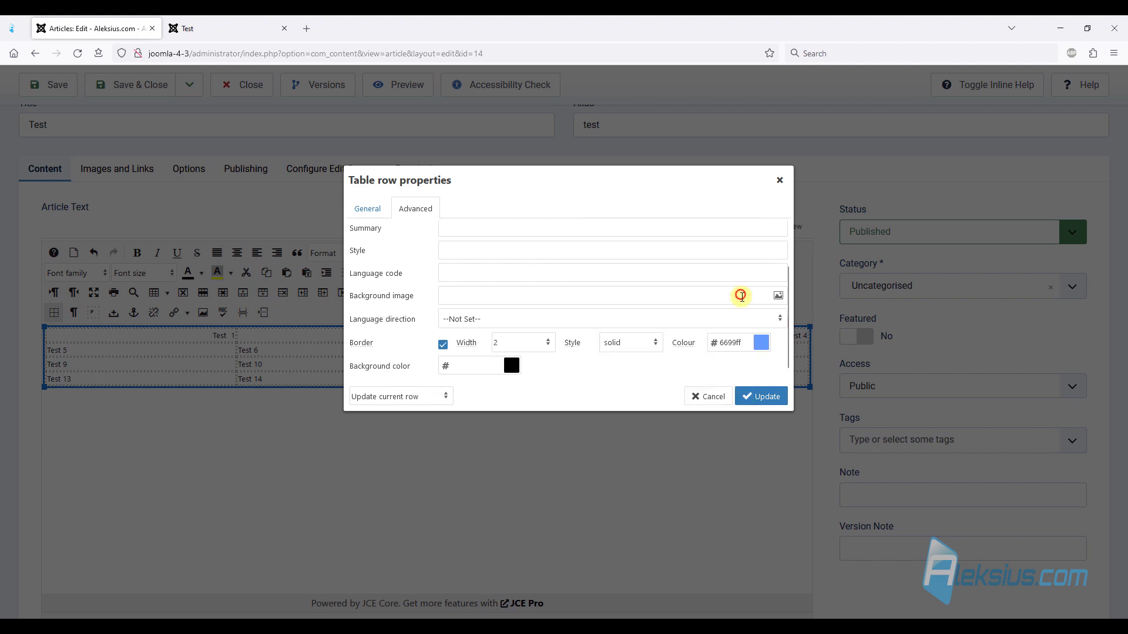
pyautogui.scroll(-2, 647, 353)
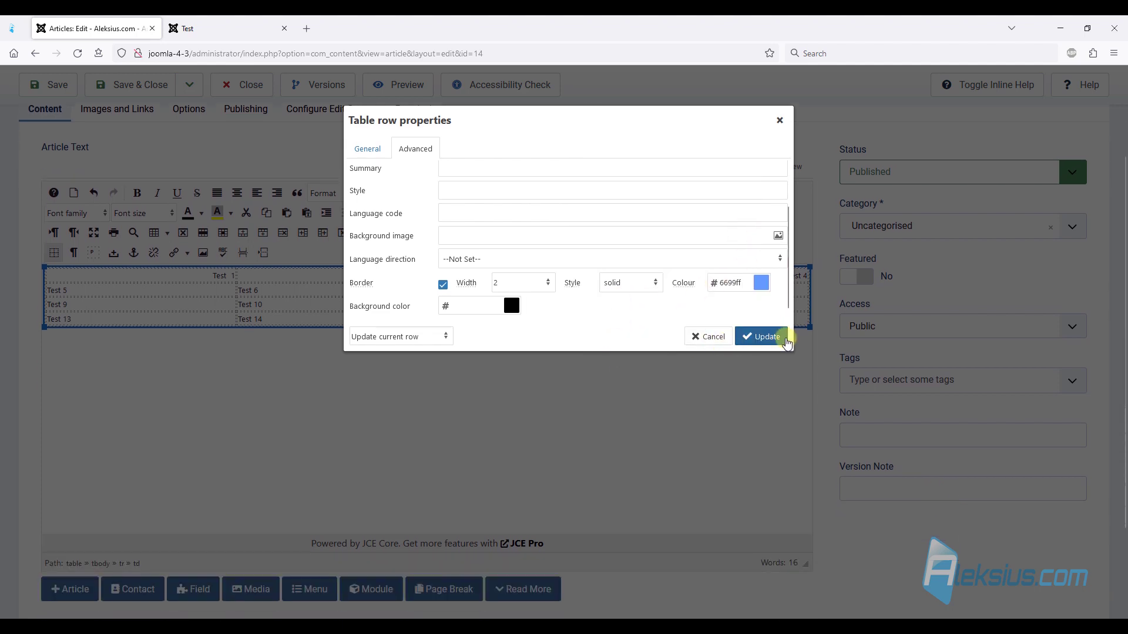
pyautogui.click(768, 337)
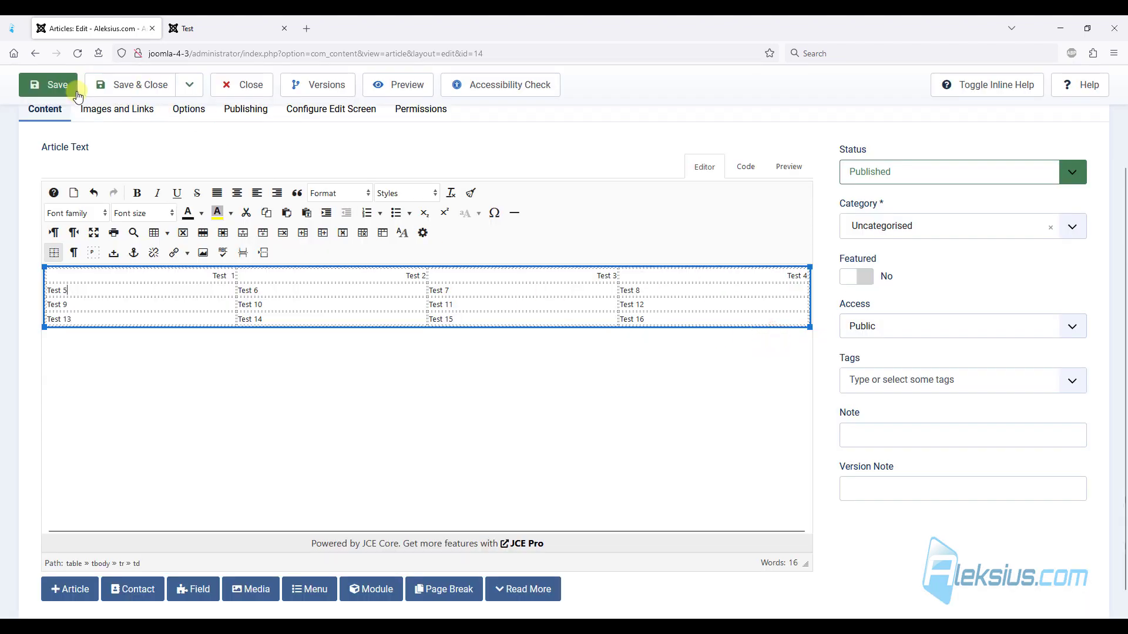
# - Save the article, check the row formatting on the site's refreshed Test page, and return to the article editor
pyautogui.click(58, 85)
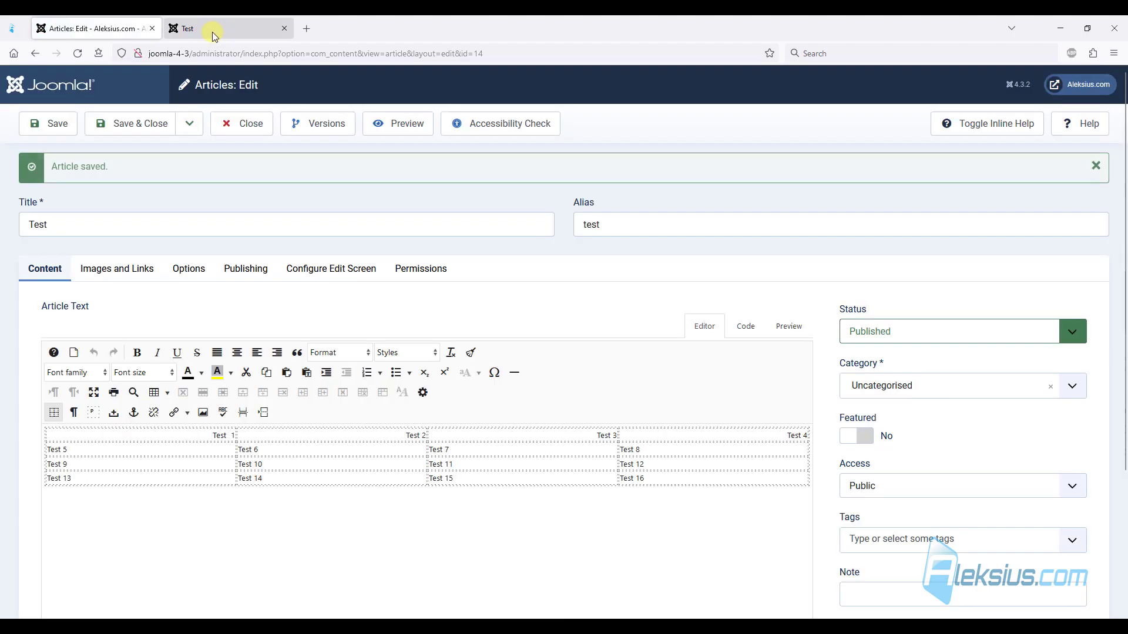
pyautogui.click(213, 30)
pyautogui.press('F5')
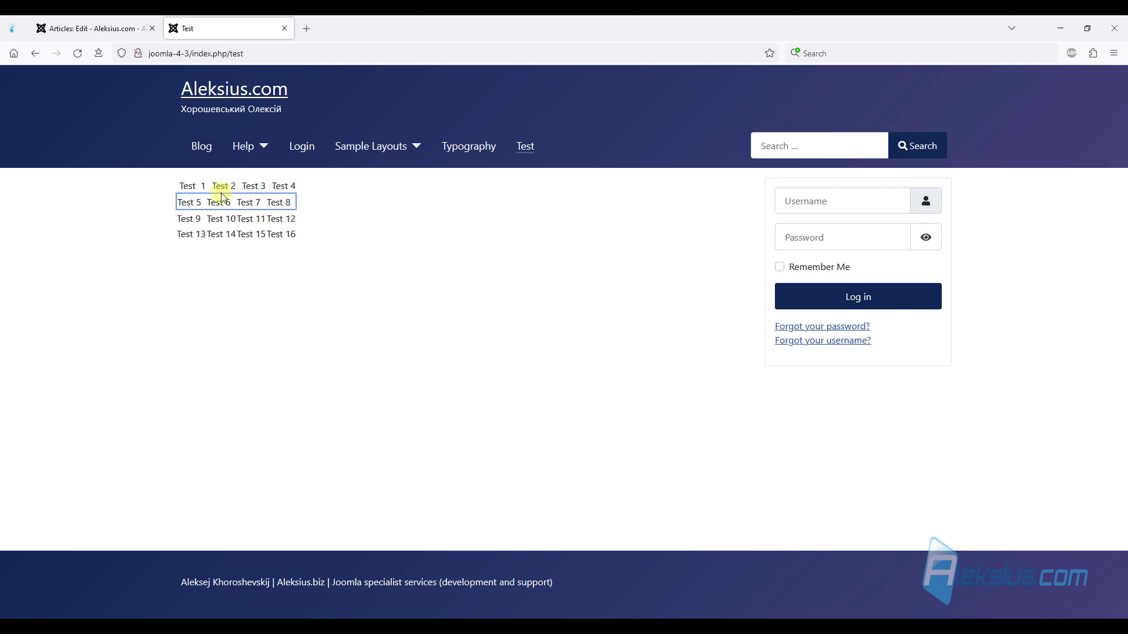
pyautogui.click(113, 29)
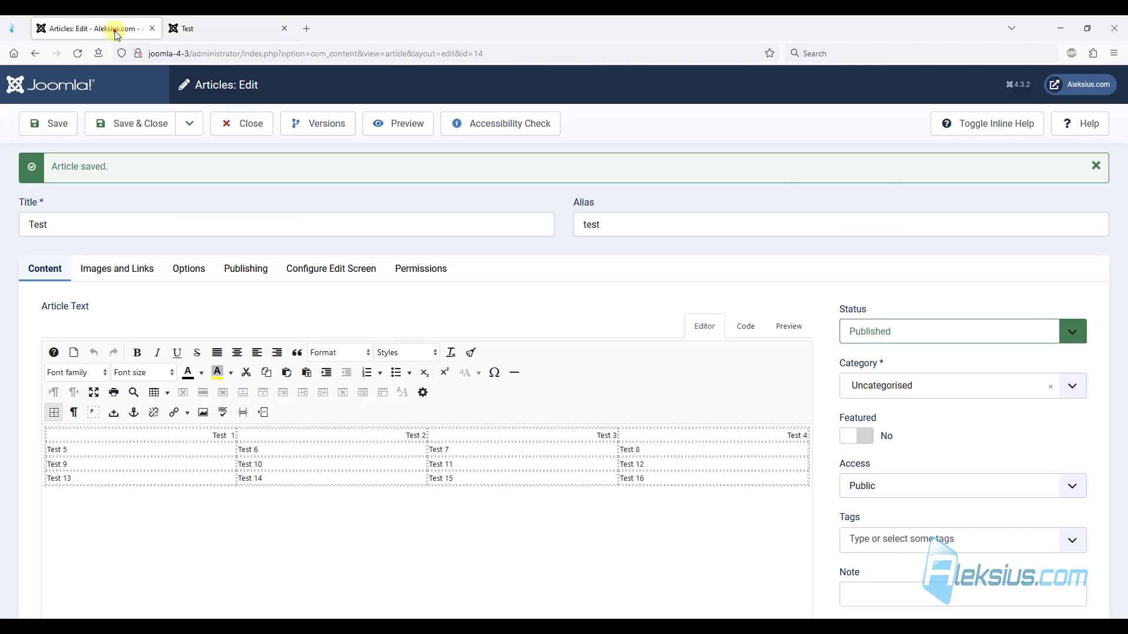
pyautogui.click(167, 445)
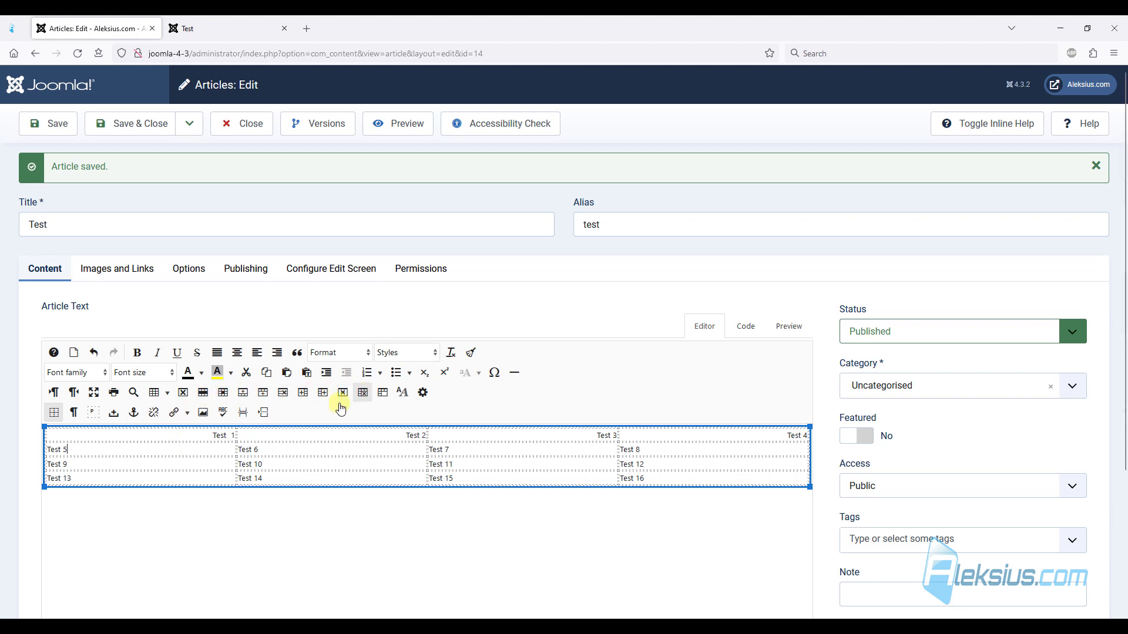
pyautogui.rightClick(103, 449)
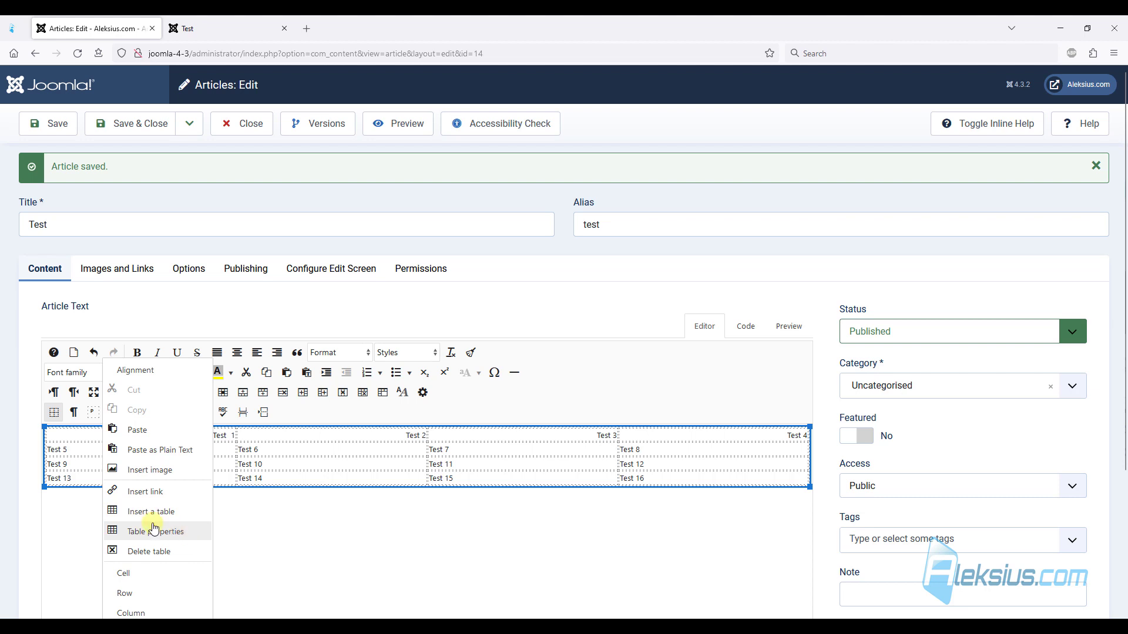
pyautogui.scroll(-2, 154, 528)
pyautogui.moveTo(155, 454)
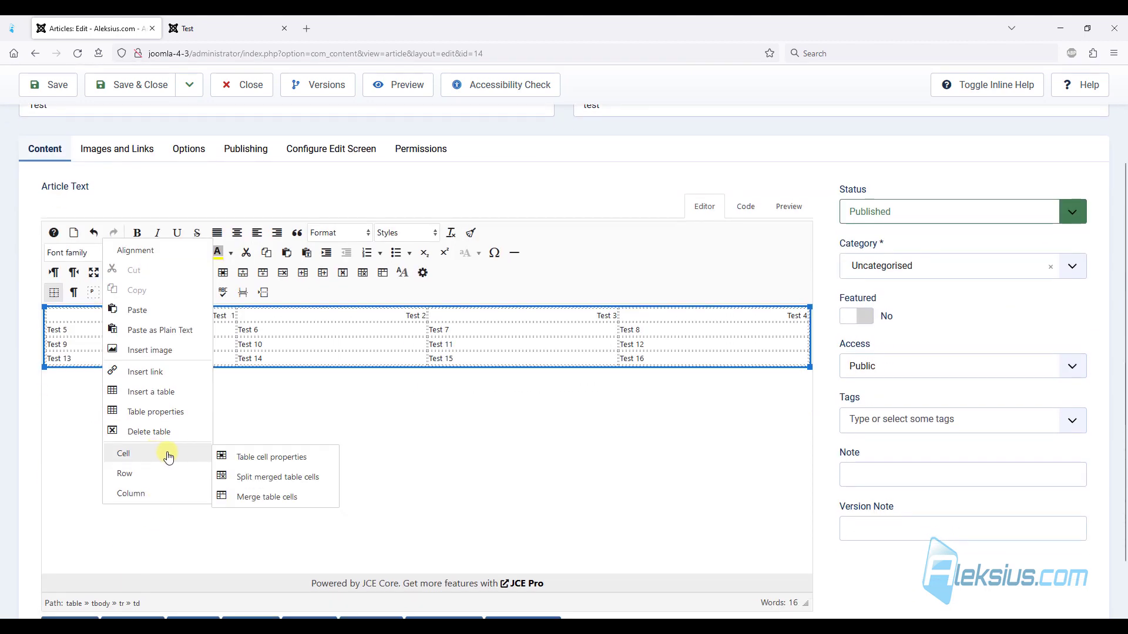
pyautogui.moveTo(157, 501)
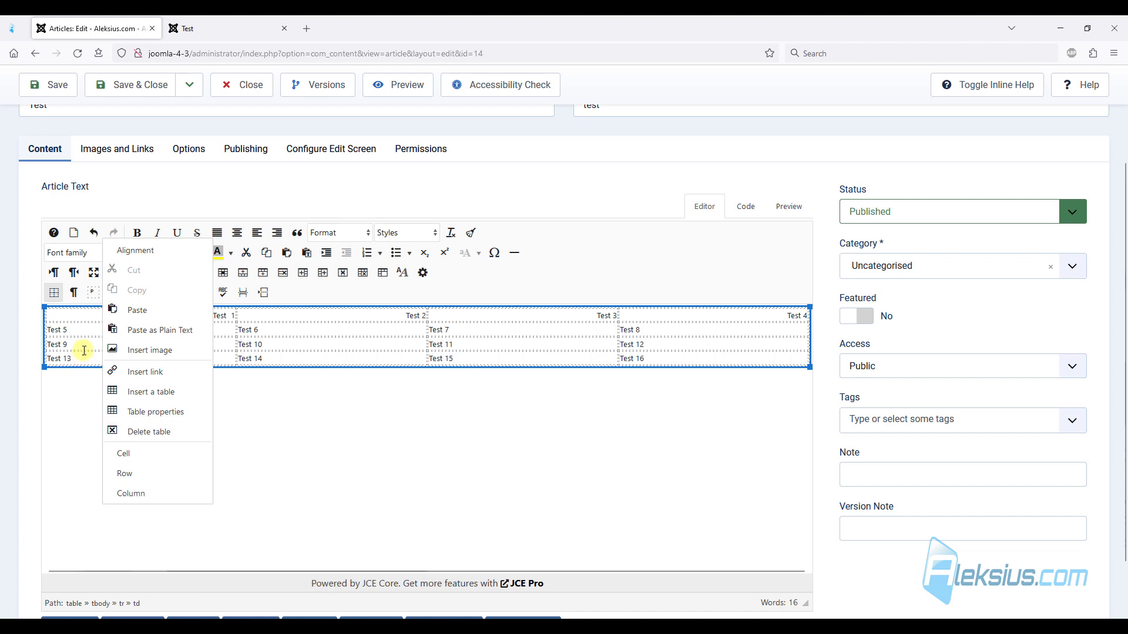
pyautogui.click(82, 329)
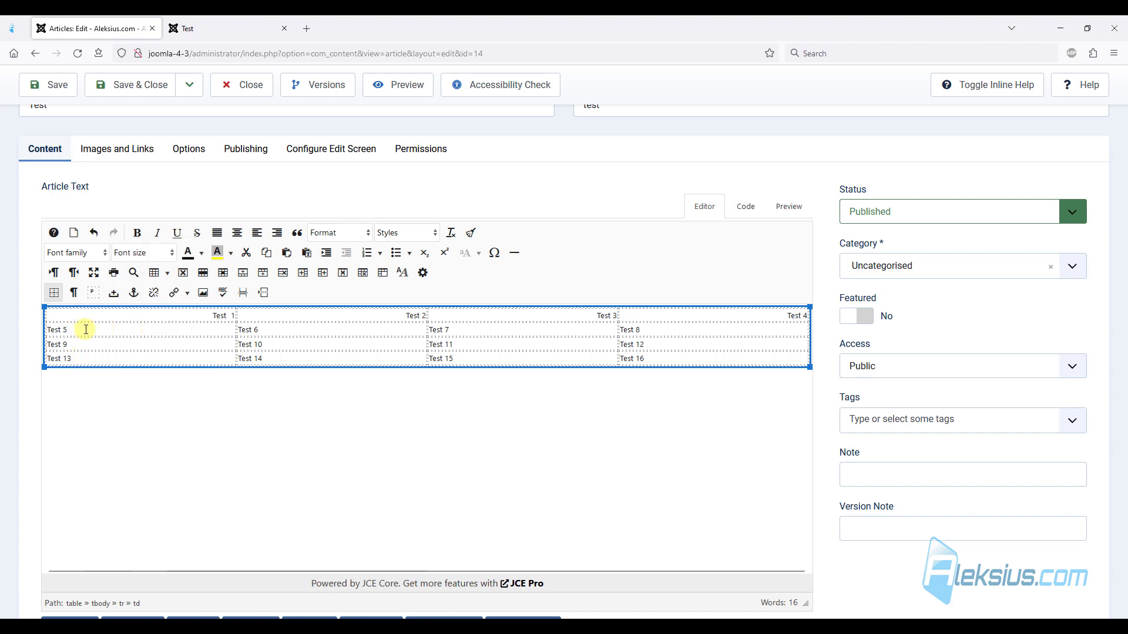
# - Cut the table row containing "Test 6" and paste it after the row containing "Test 14"
pyautogui.rightClick(285, 334)
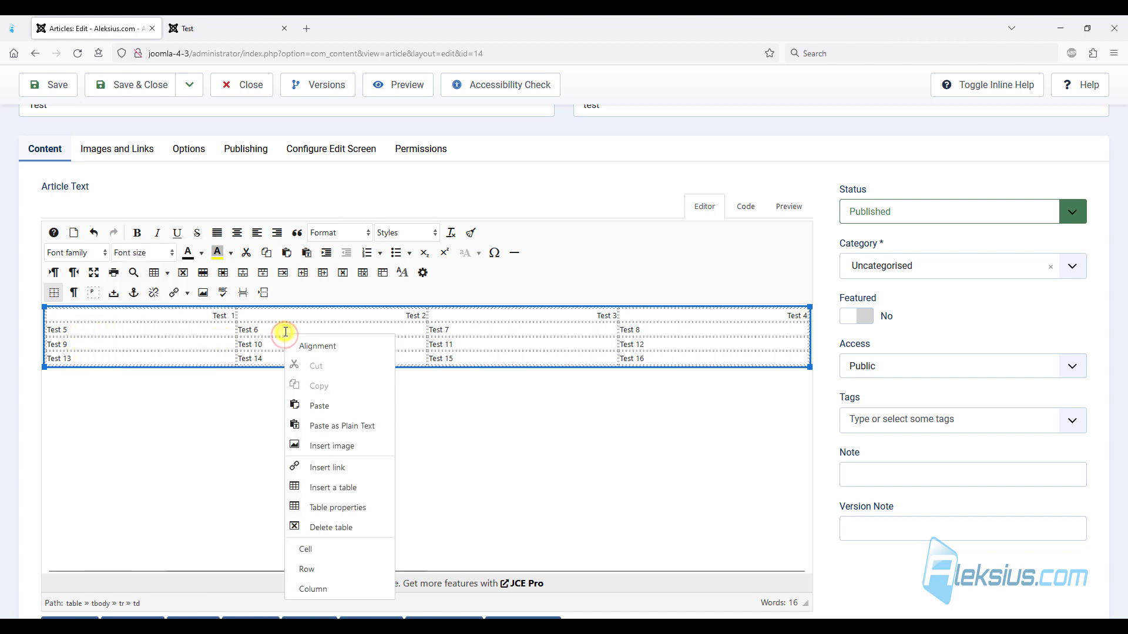
pyautogui.moveTo(340, 589)
pyautogui.moveTo(348, 569)
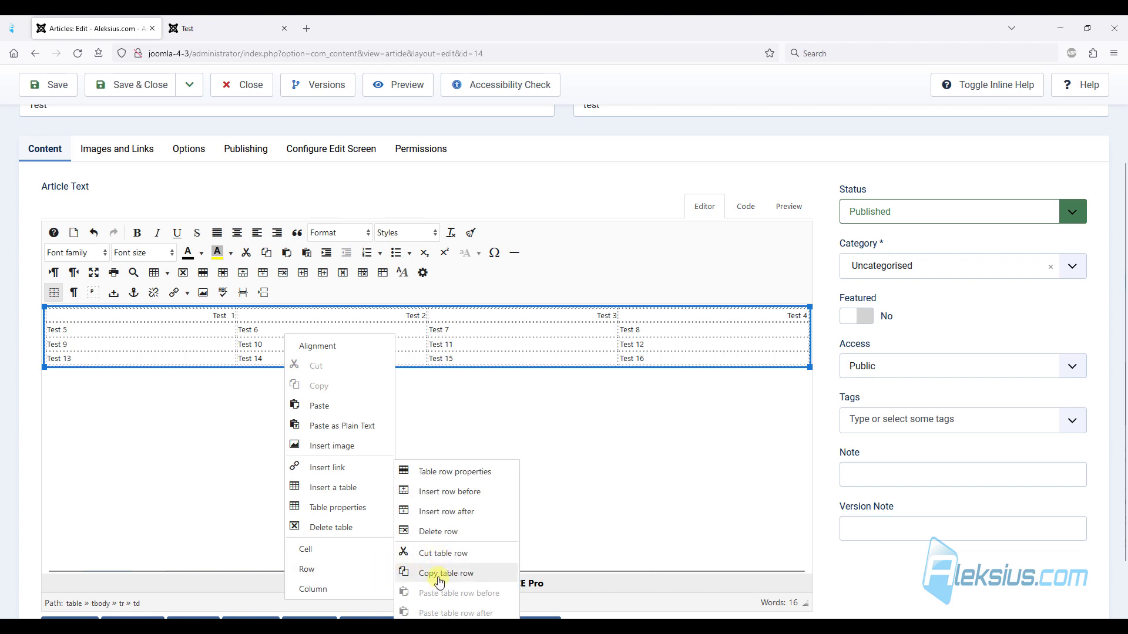
pyautogui.click(468, 556)
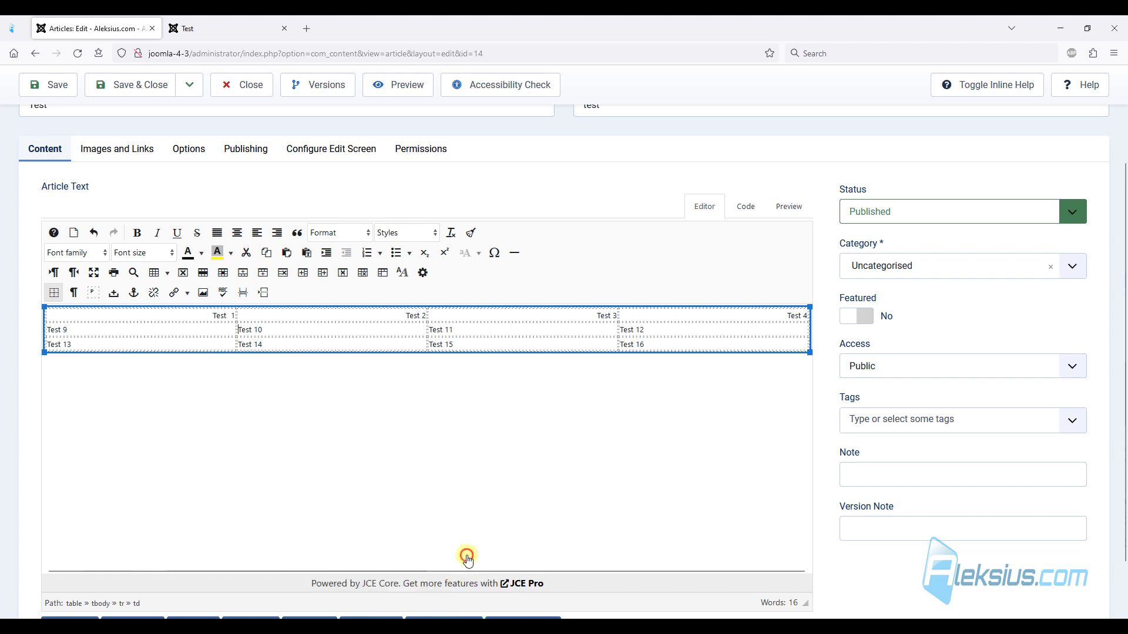
pyautogui.rightClick(277, 344)
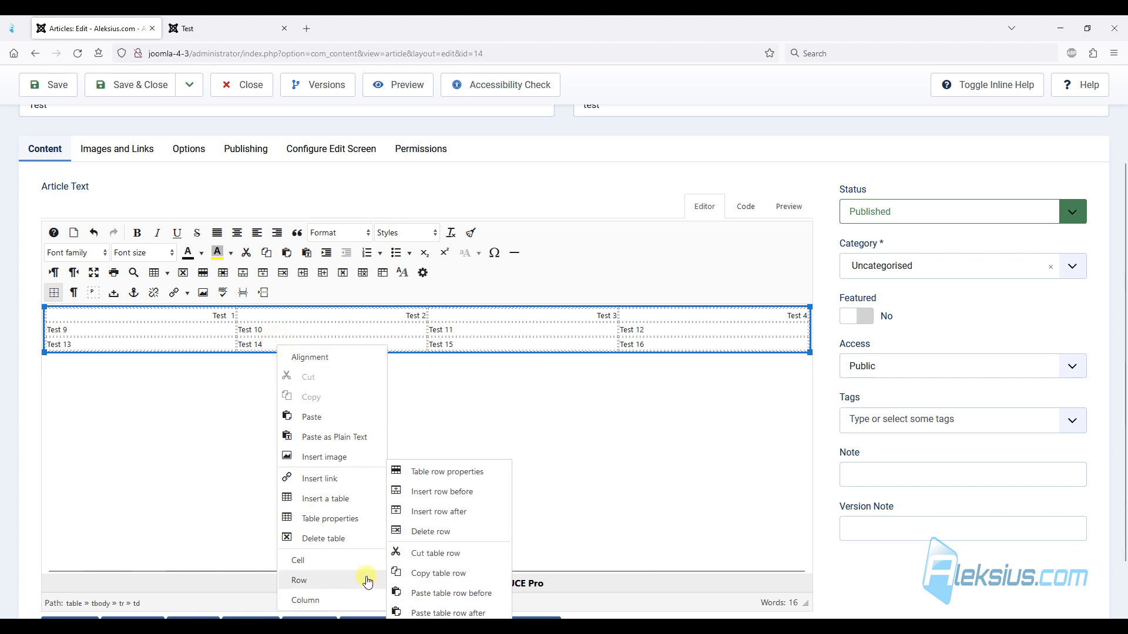
pyautogui.click(456, 611)
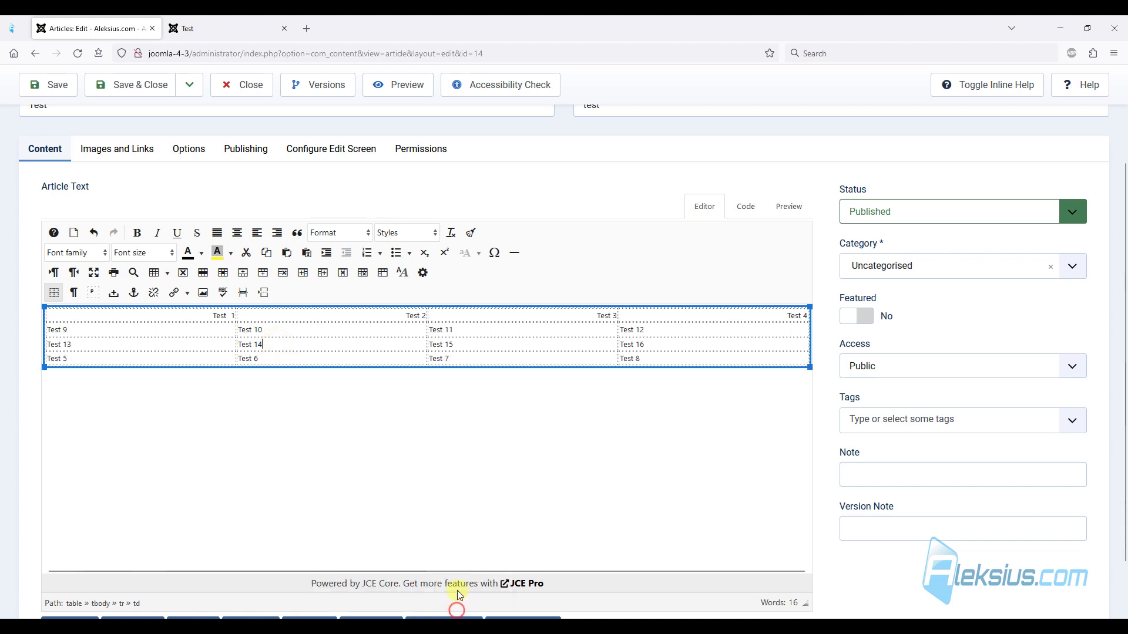
pyautogui.rightClick(460, 316)
pyautogui.moveTo(511, 572)
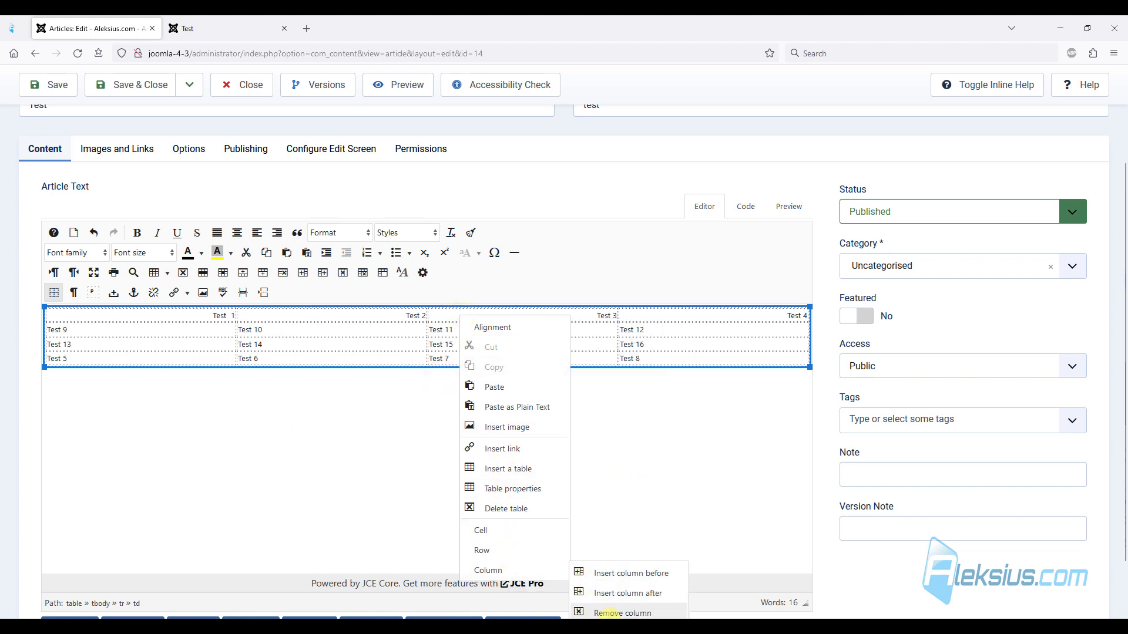
pyautogui.click(156, 317)
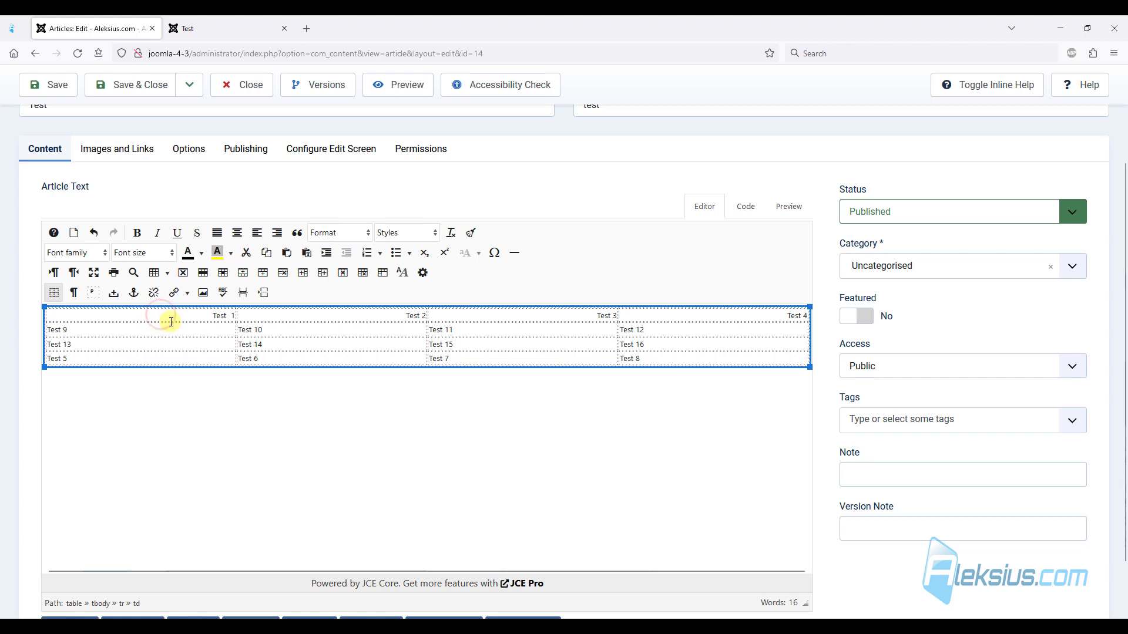
# - Set the table's alignment to Center and its width to 50% in the table properties
pyautogui.rightClick(171, 323)
pyautogui.rightClick(153, 340)
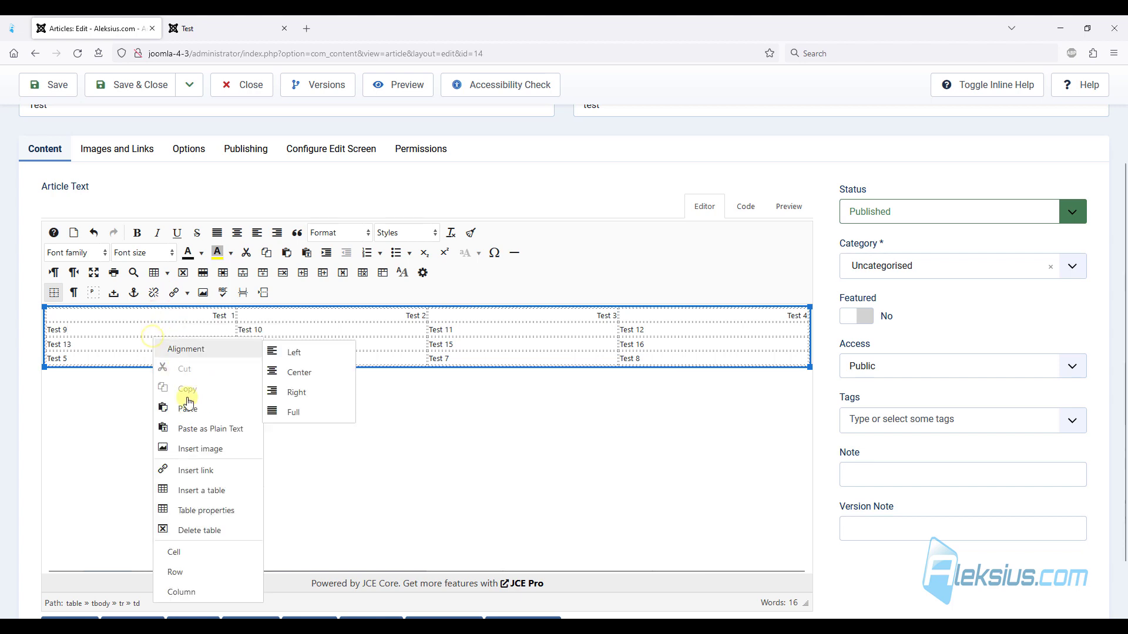
pyautogui.click(236, 517)
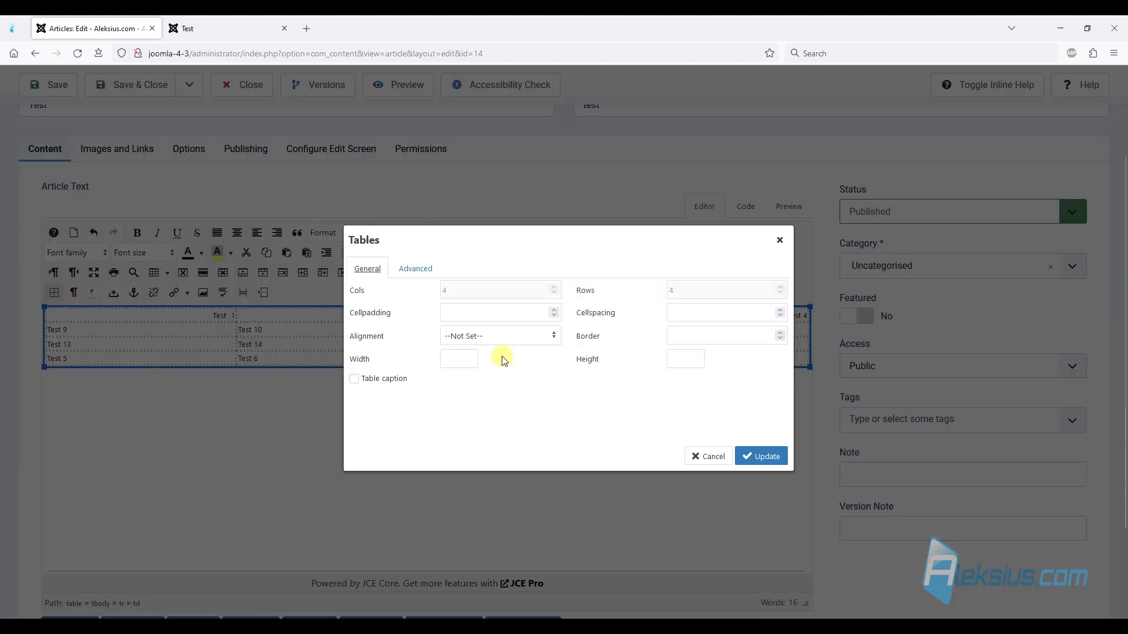
pyautogui.click(505, 338)
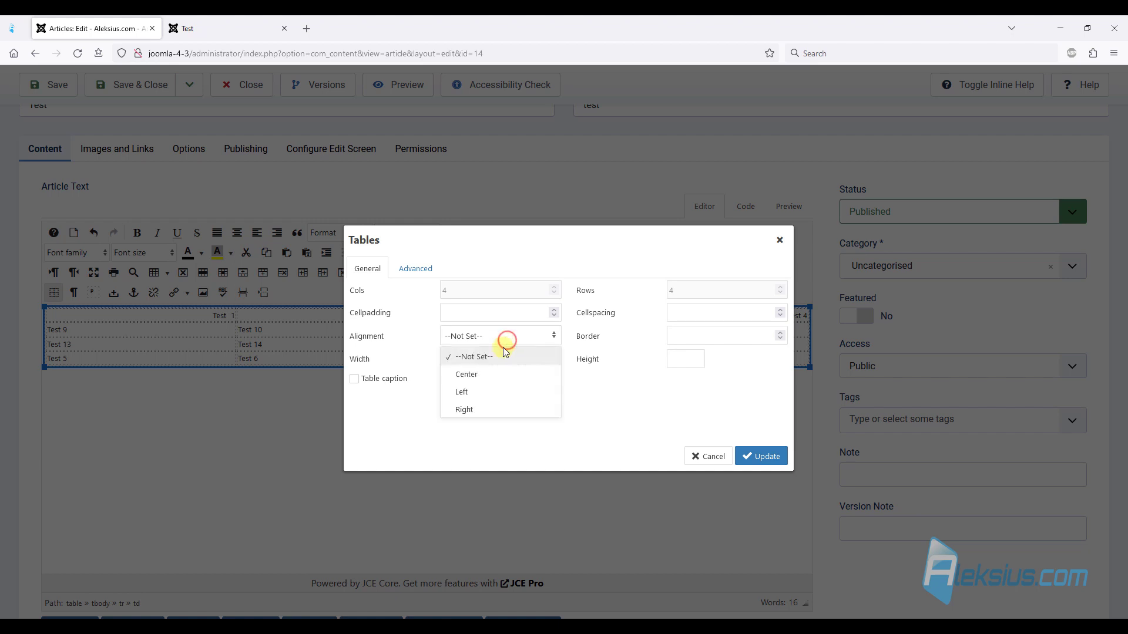
pyautogui.click(503, 379)
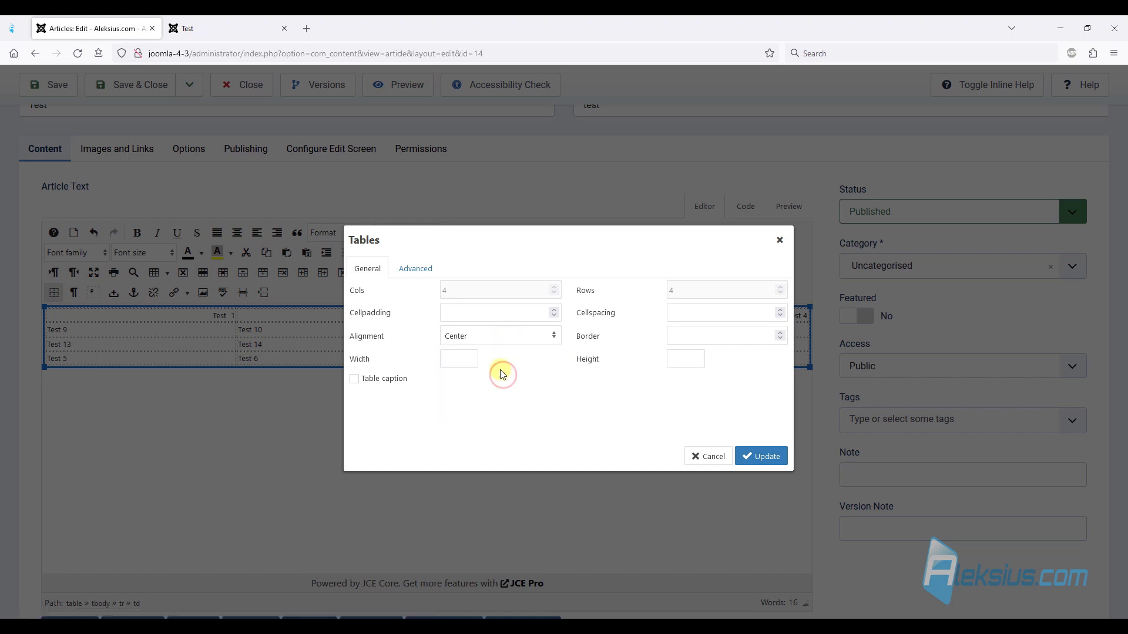
pyautogui.click(454, 355)
pyautogui.click(774, 457)
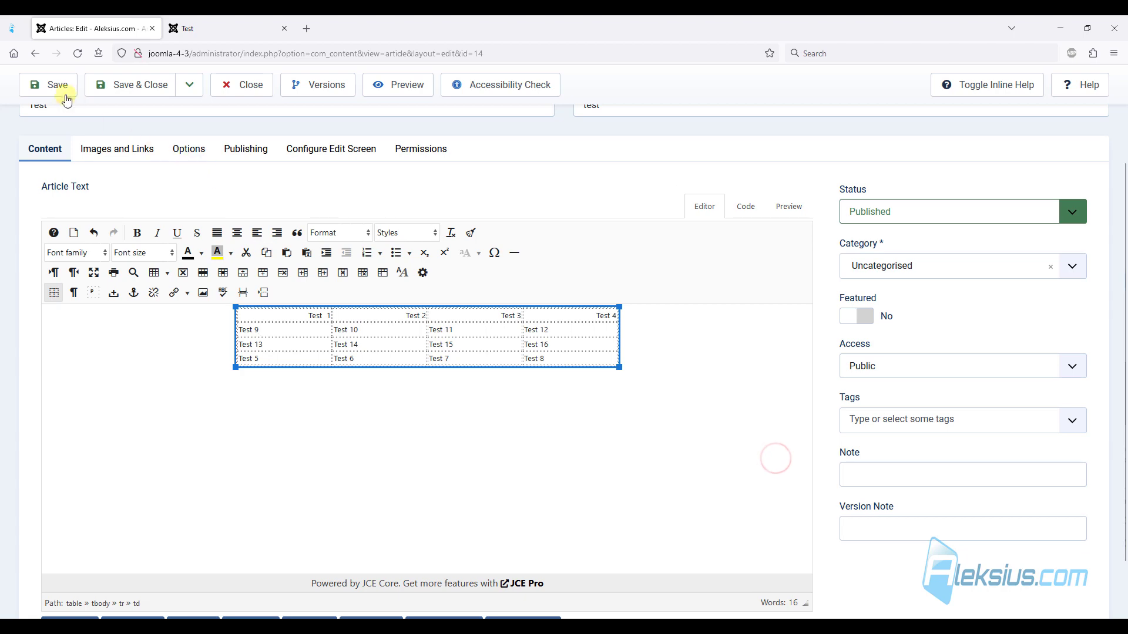
# - Save the article, check the table's width and alignment on the site's refreshed Test page, and return to the article editor
pyautogui.click(65, 96)
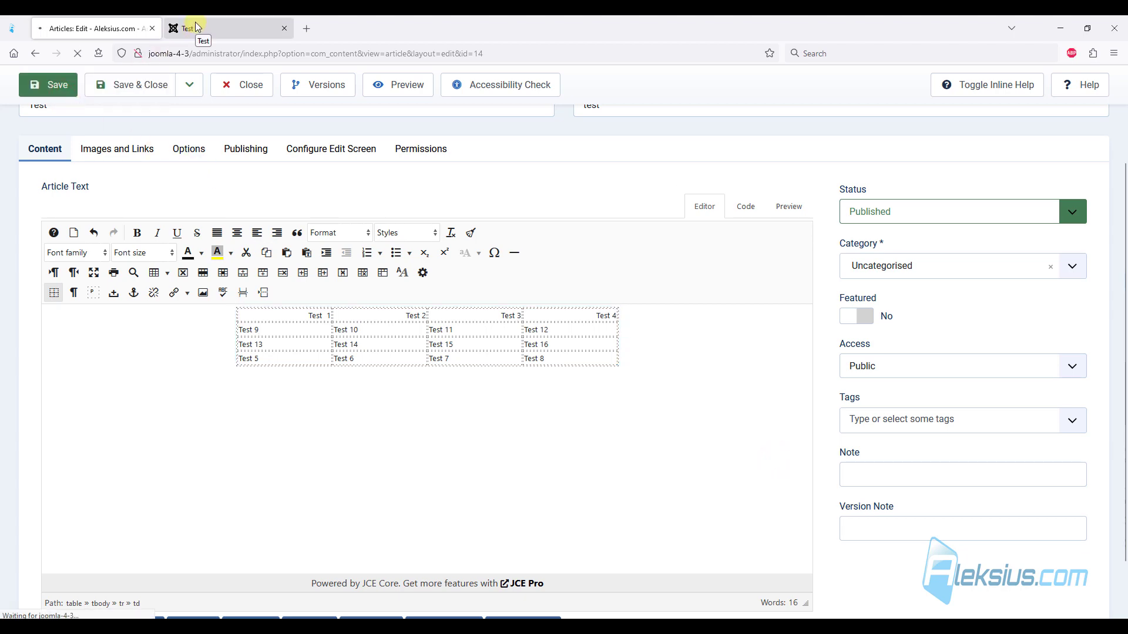
pyautogui.click(195, 28)
pyautogui.press('F5')
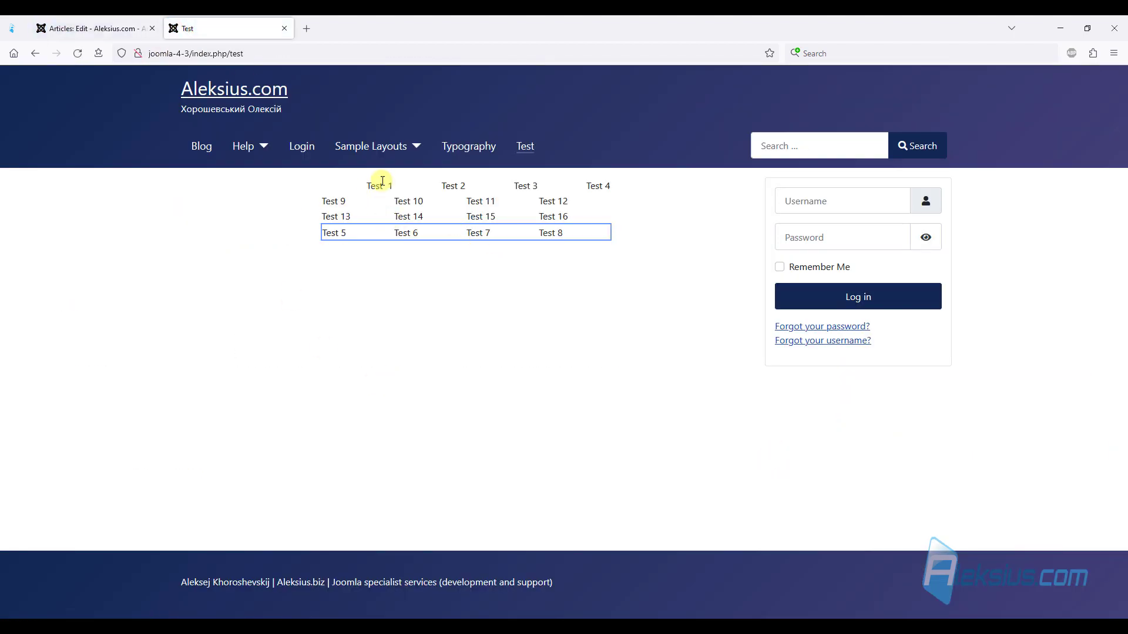
pyautogui.click(92, 30)
# - Enable a border for the whole table in its advanced properties, with width 2 and style dashed
pyautogui.rightClick(309, 460)
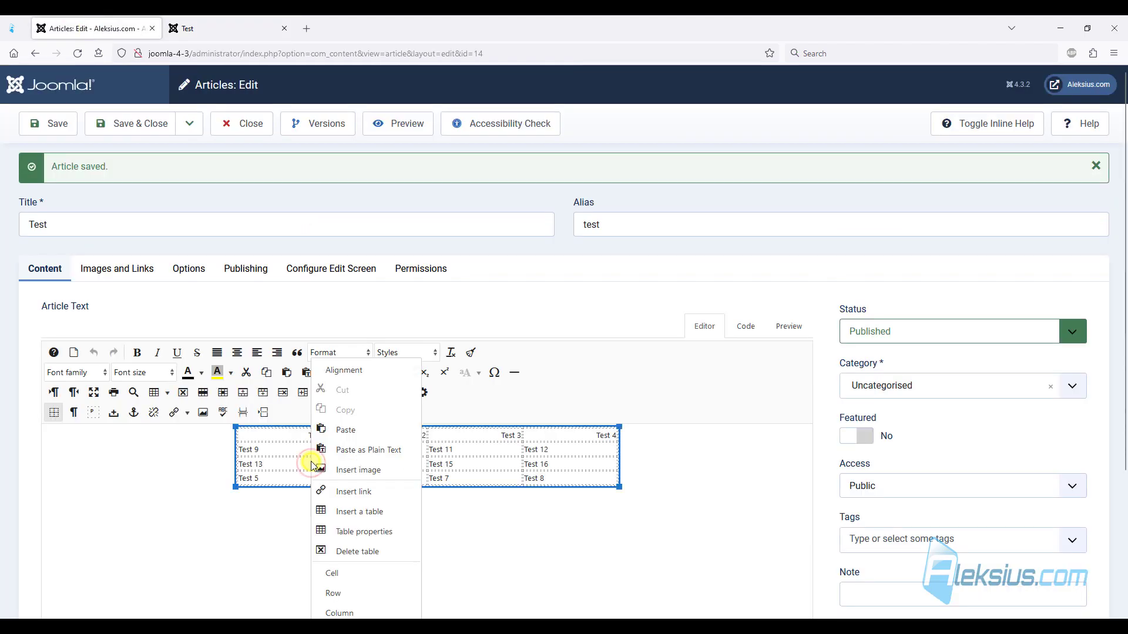
pyautogui.click(401, 534)
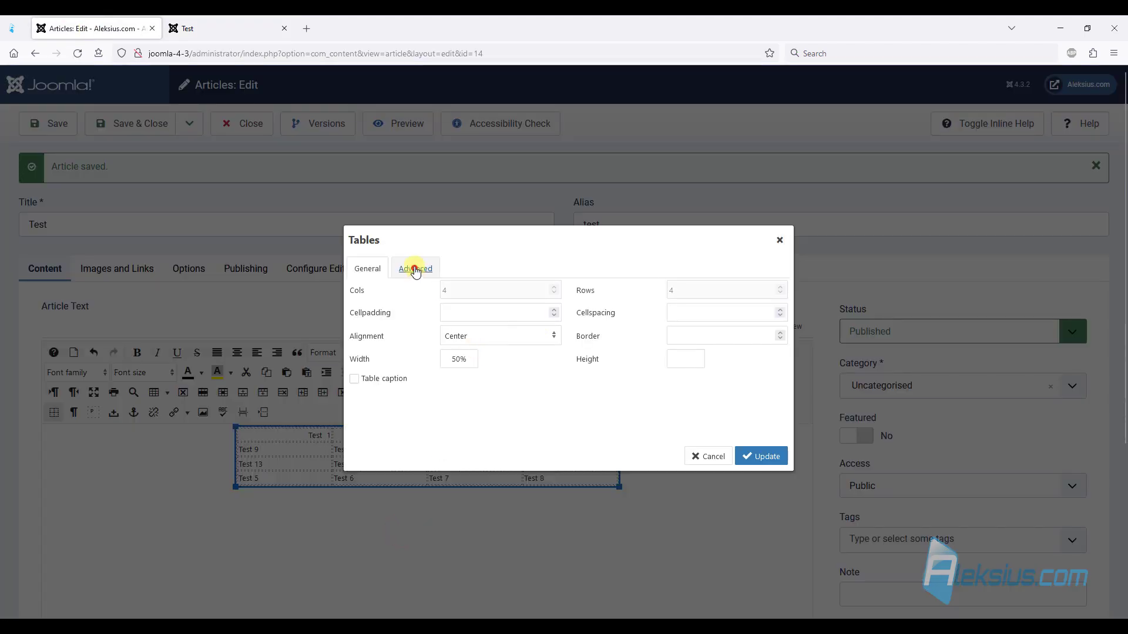
pyautogui.click(415, 271)
pyautogui.scroll(-2, 525, 319)
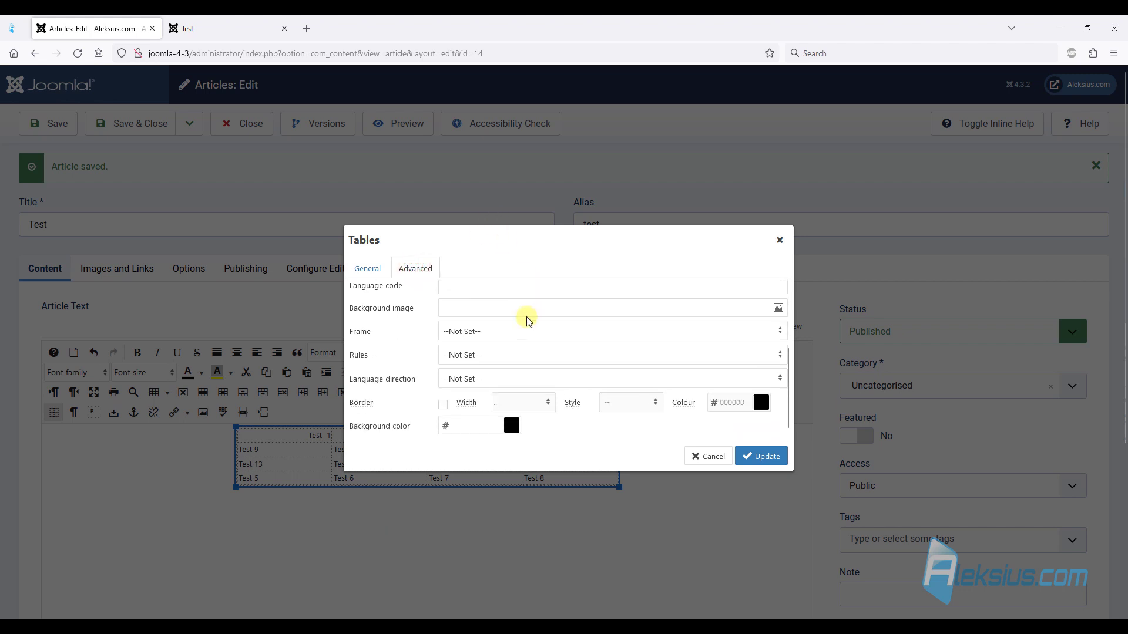
pyautogui.click(224, 26)
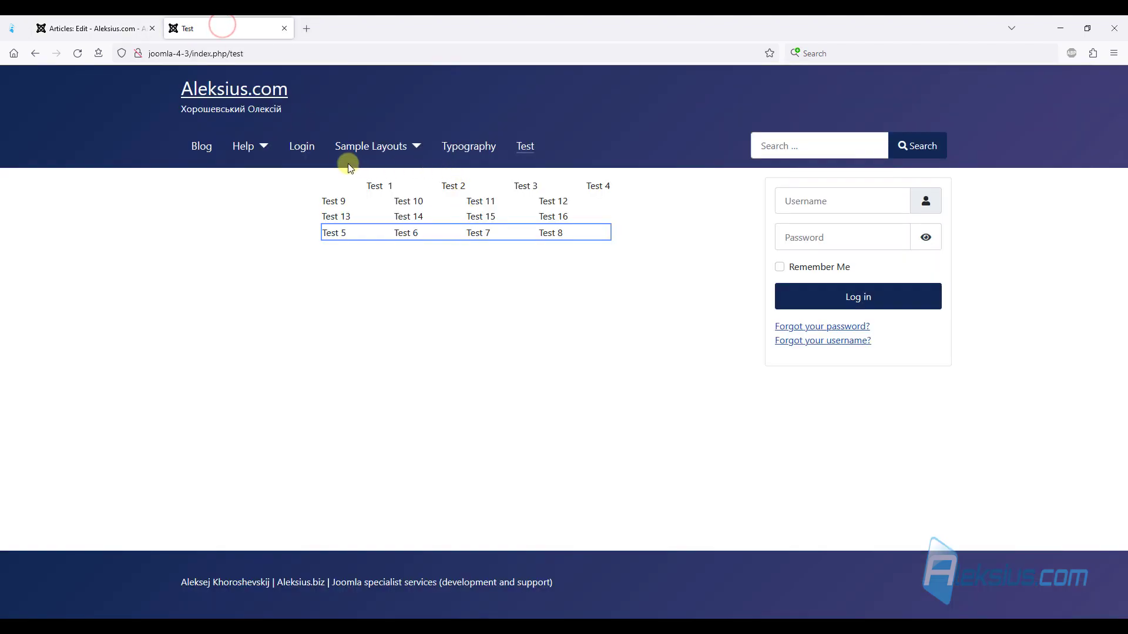
pyautogui.click(118, 27)
pyautogui.click(442, 404)
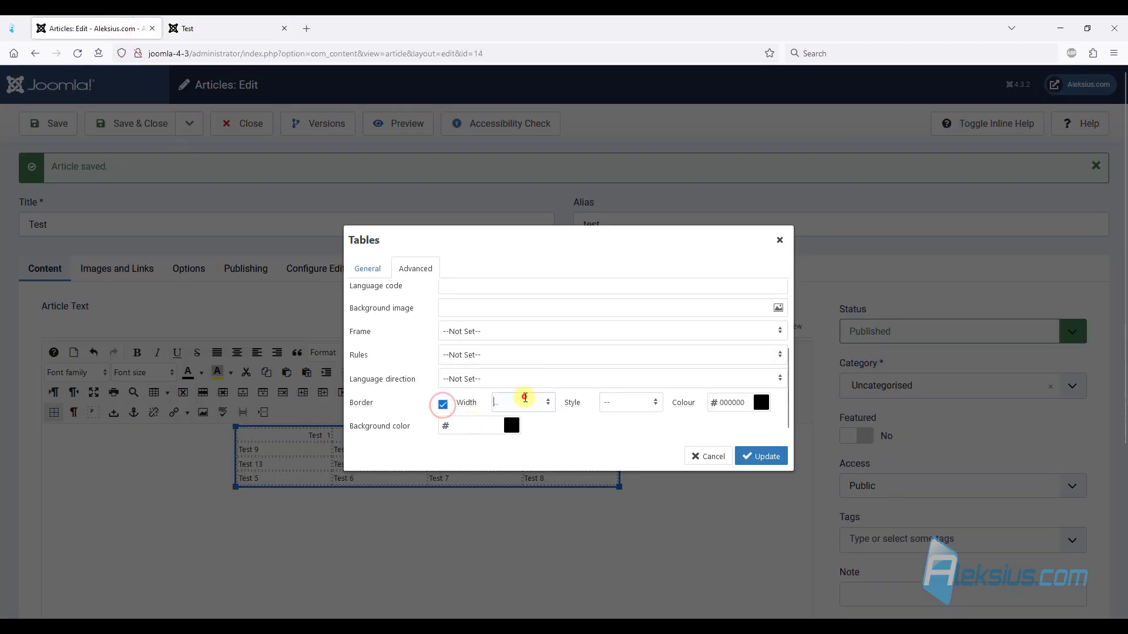
pyautogui.click(523, 400)
pyautogui.write('2')
pyautogui.click(639, 405)
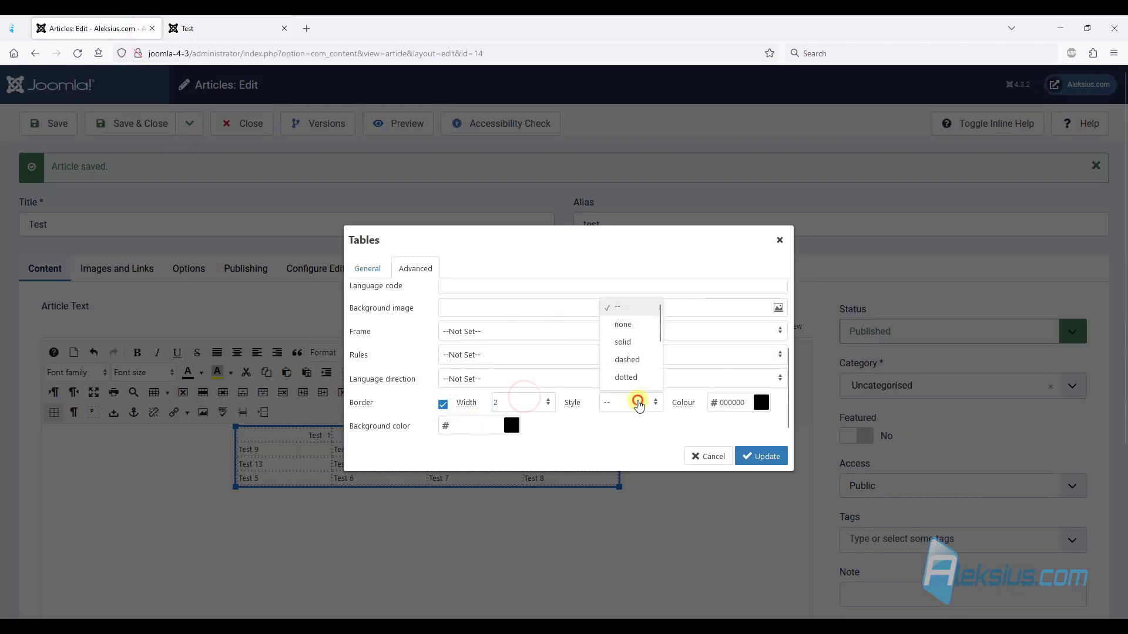
pyautogui.click(640, 363)
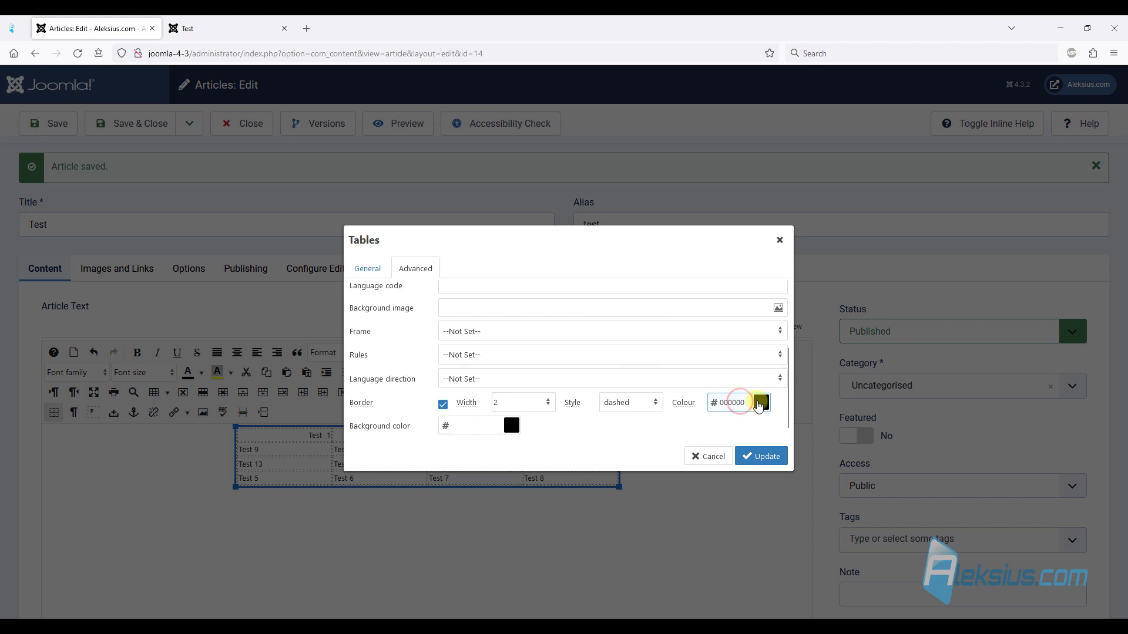
# - Choose web colour #0000ff for the table border and update the table
pyautogui.click(760, 402)
pyautogui.click(634, 279)
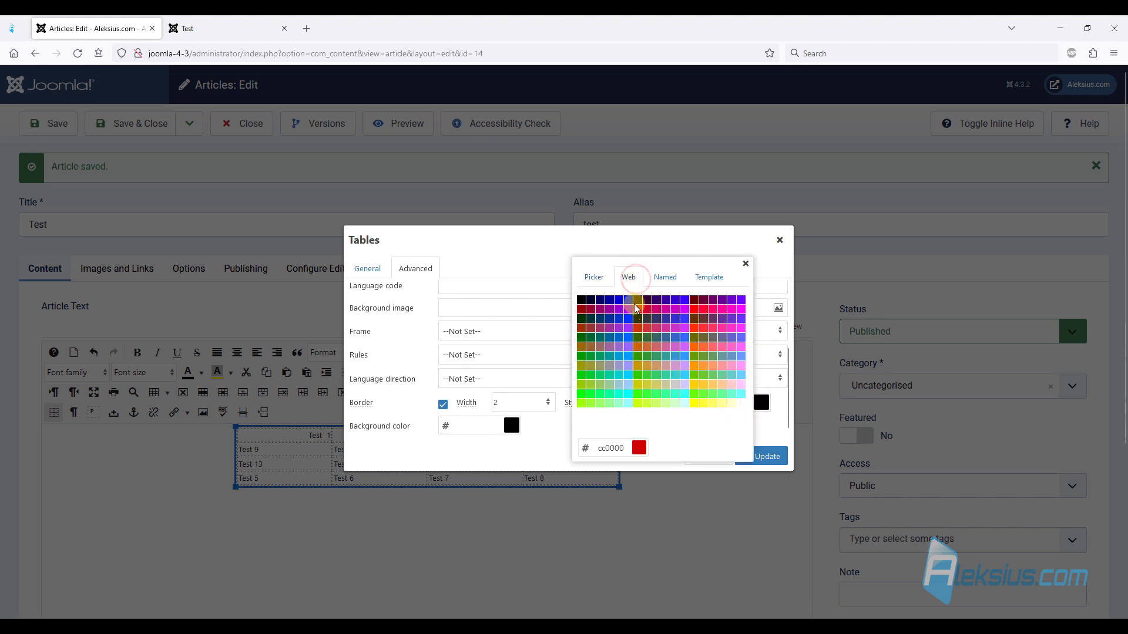
pyautogui.click(629, 301)
pyautogui.click(762, 457)
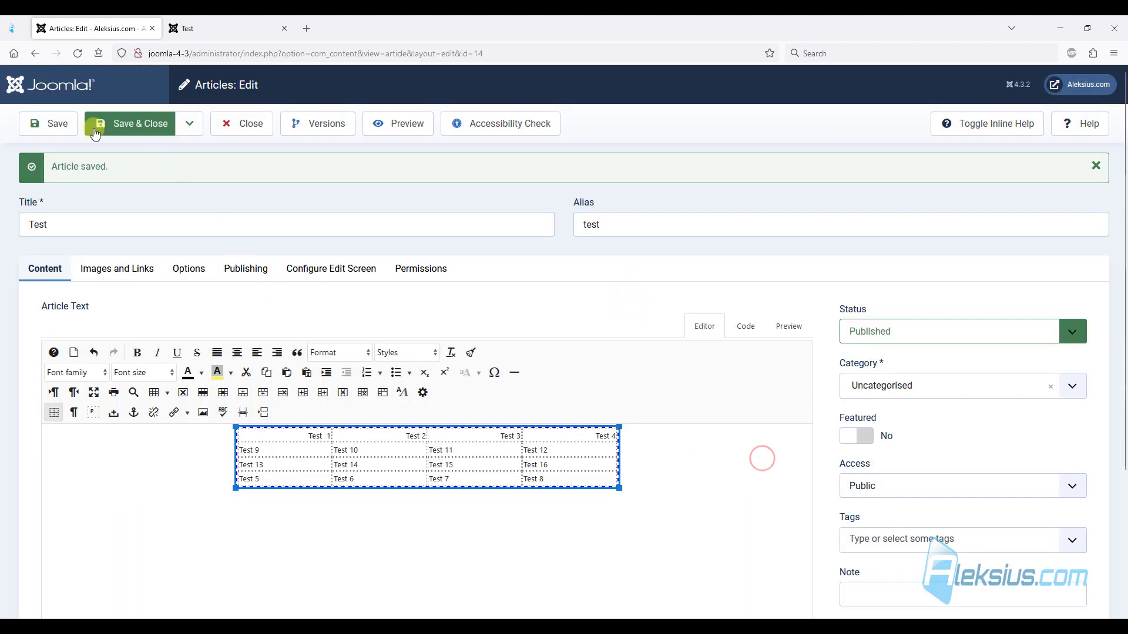
# - Save the article, check the dashed table border on the site's refreshed Test page, and return to the article editor
pyautogui.click(66, 124)
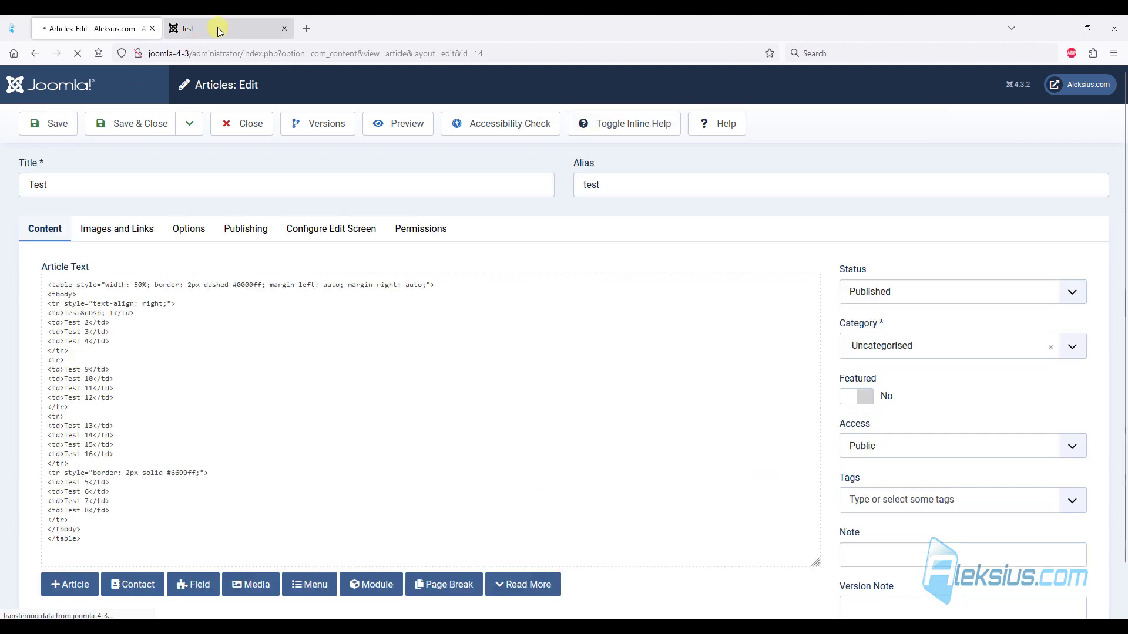
pyautogui.click(220, 29)
pyautogui.press('F5')
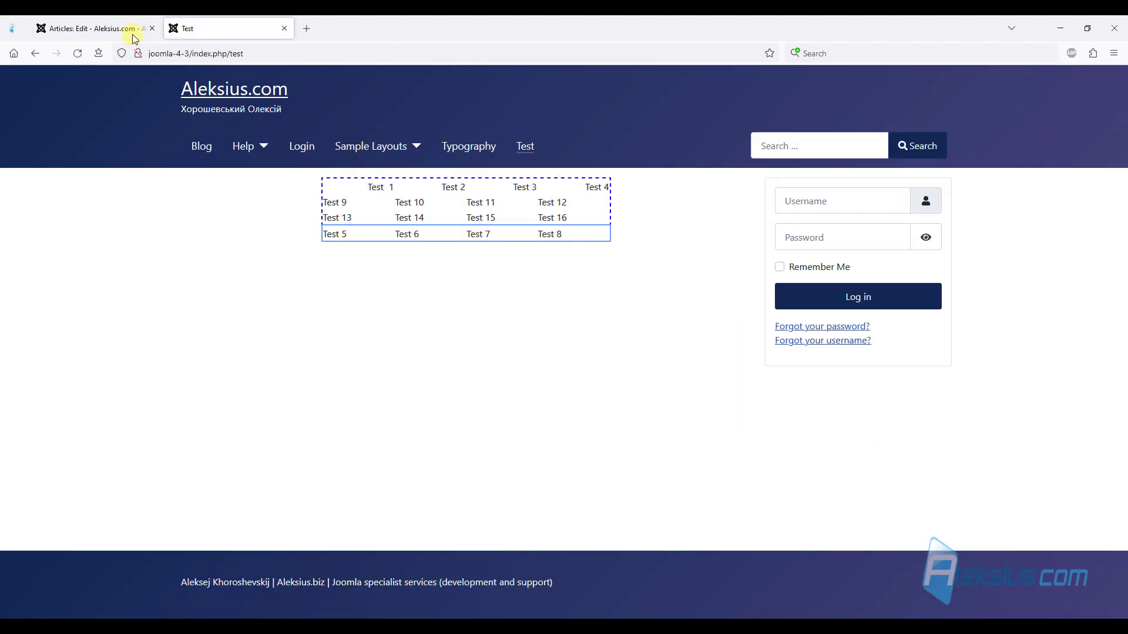
pyautogui.click(94, 28)
# - Set alignment to Left and vertical alignment to Bottom in the cell properties of the "Test 1" and "Test 9" cells
pyautogui.click(274, 435)
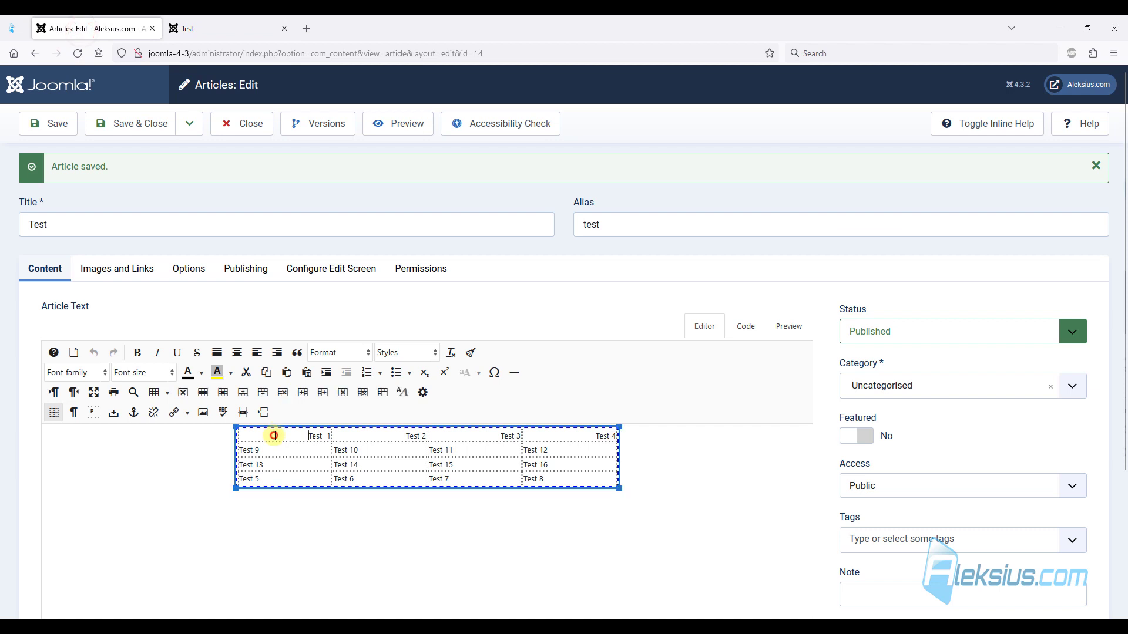
pyautogui.moveTo(283, 443); pyautogui.dragTo(263, 440)
pyautogui.rightClick(281, 433)
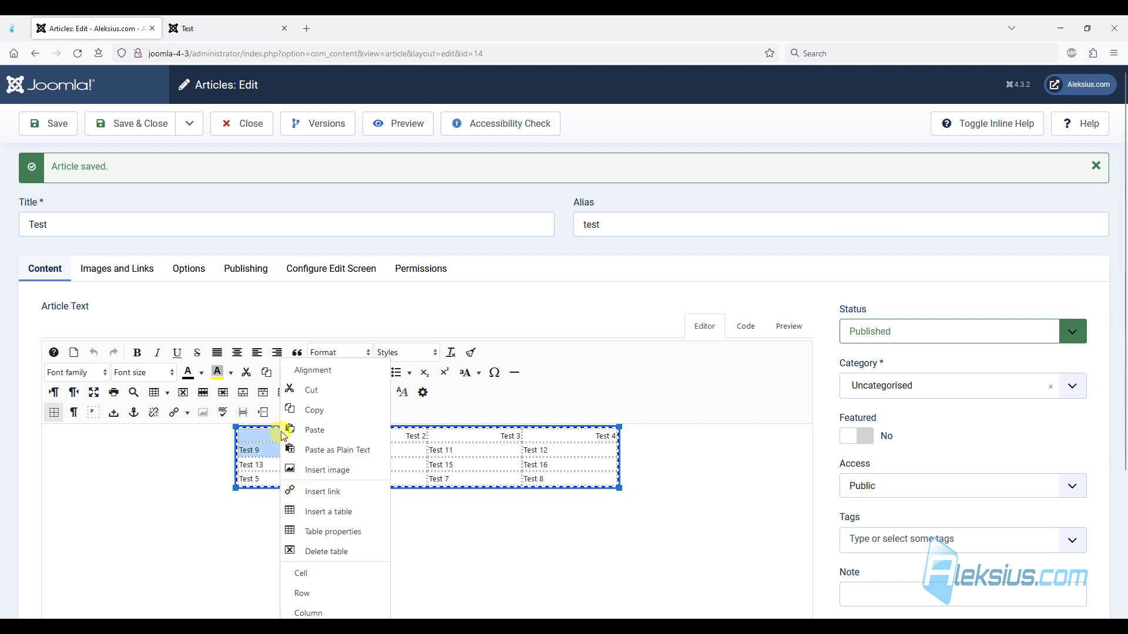
pyautogui.moveTo(365, 576)
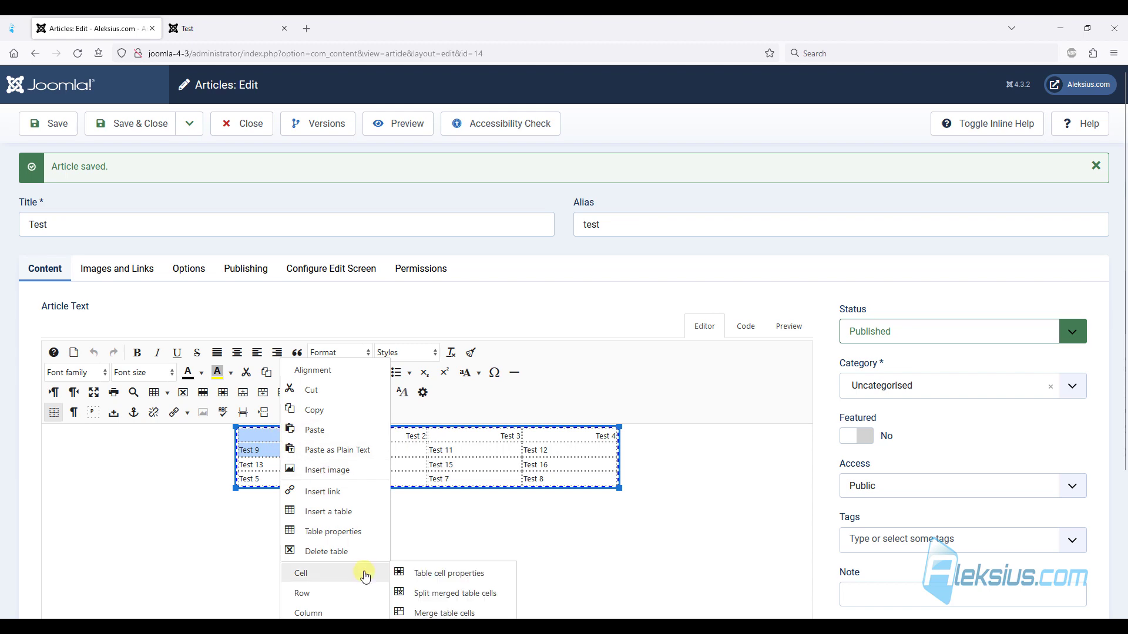
pyautogui.scroll(-3, 418, 573)
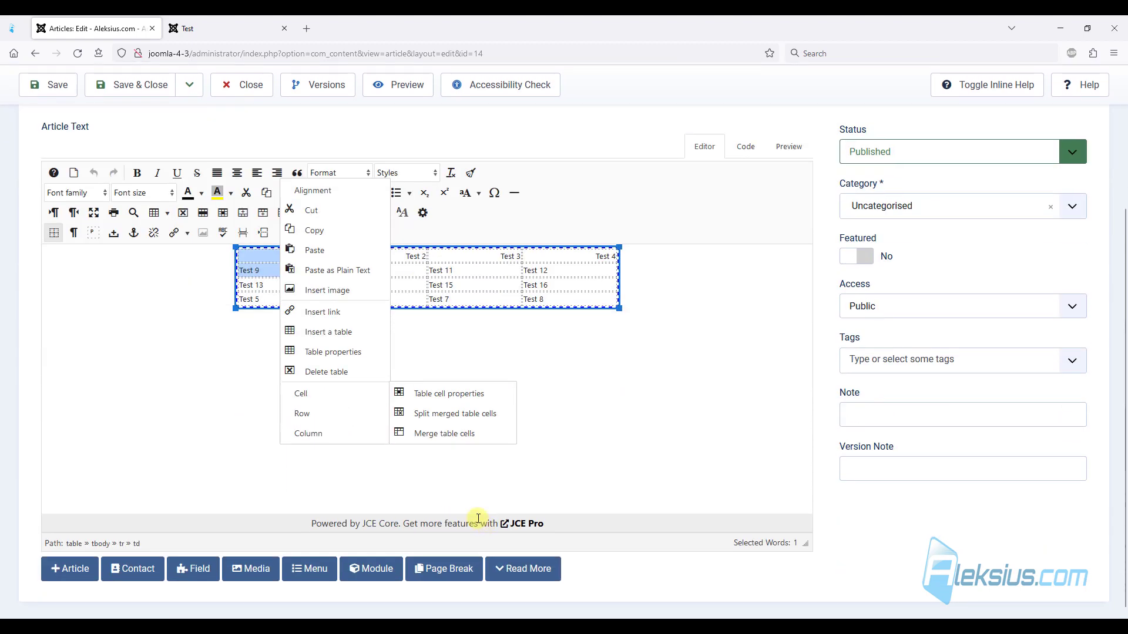
pyautogui.click(432, 399)
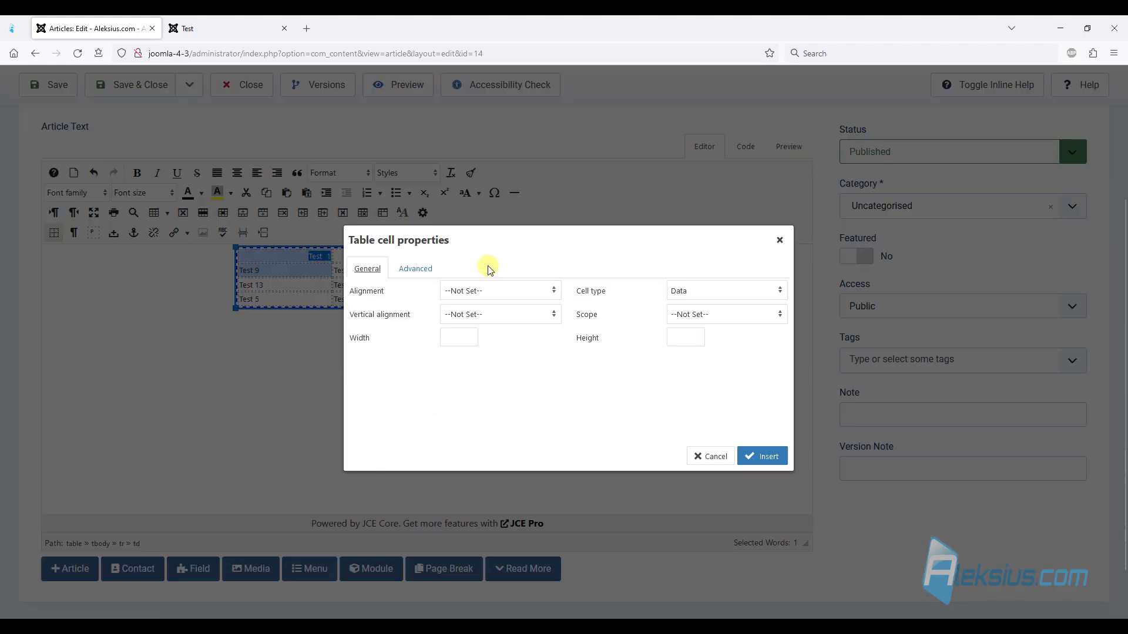
pyautogui.click(495, 292)
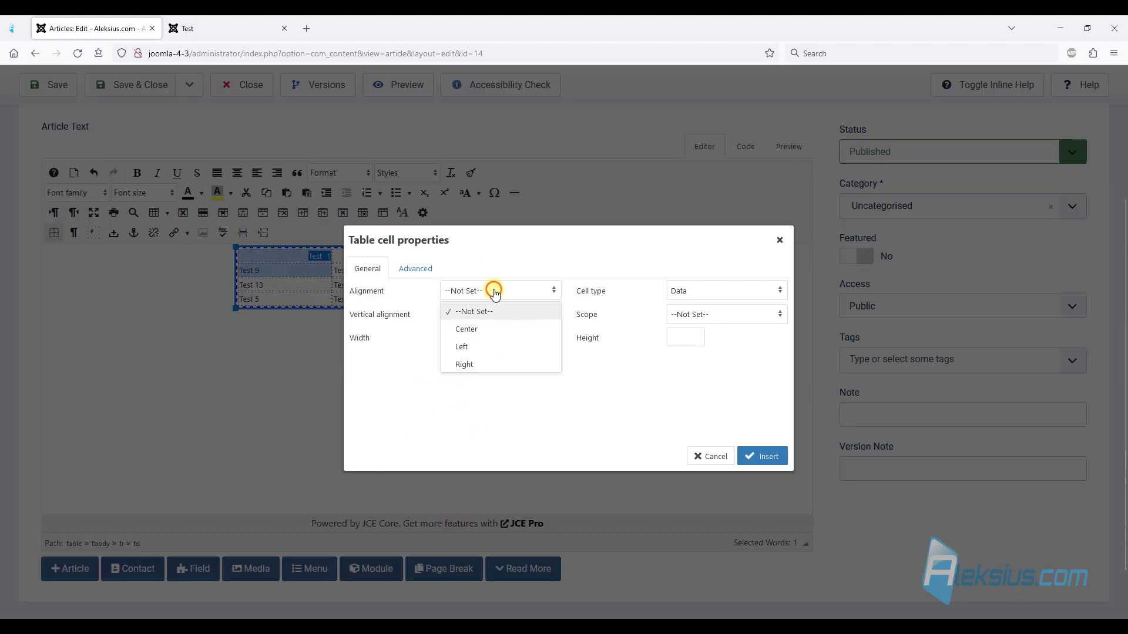
pyautogui.click(493, 346)
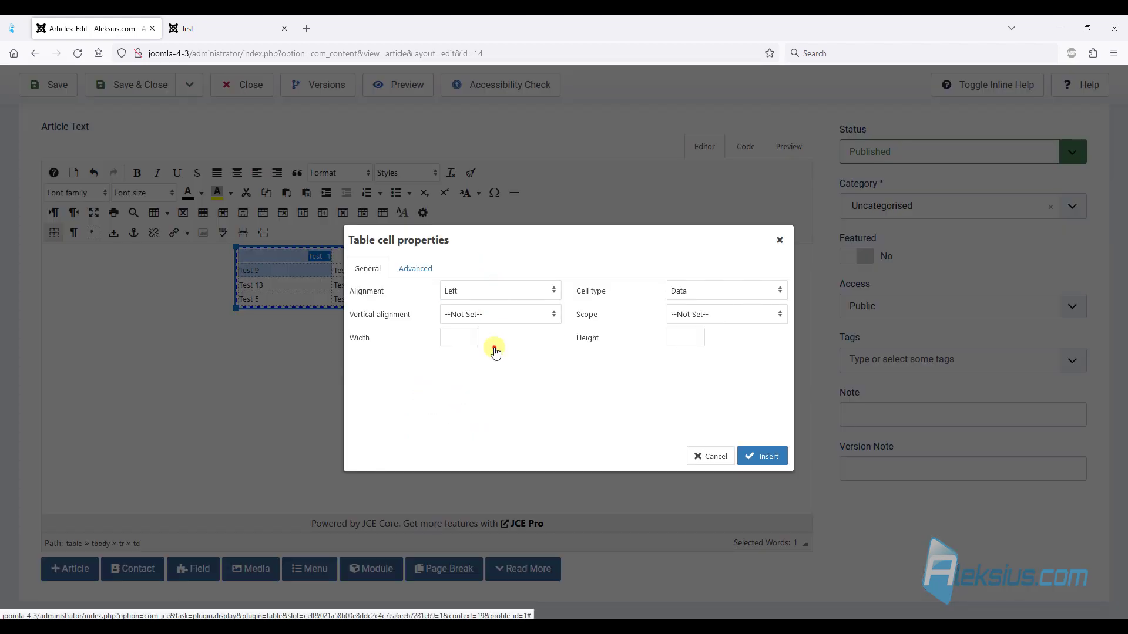
pyautogui.click(499, 317)
pyautogui.click(483, 388)
# - Set the height of the "Test 1" and "Test 9" cells to 50 and apply the cell properties
pyautogui.click(692, 336)
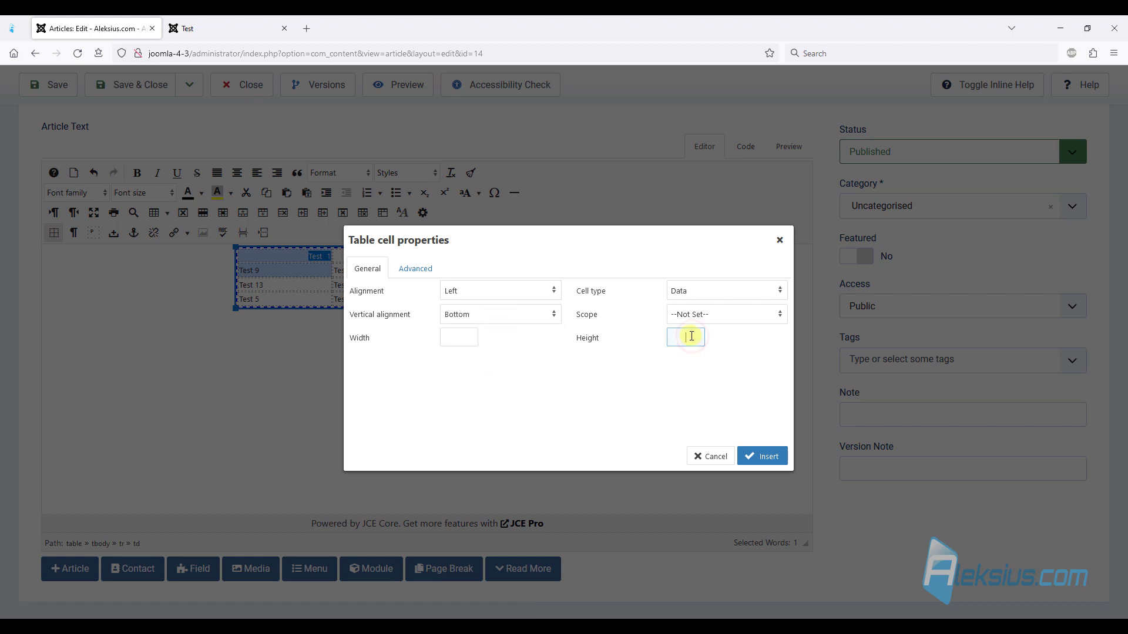
pyautogui.click(479, 337)
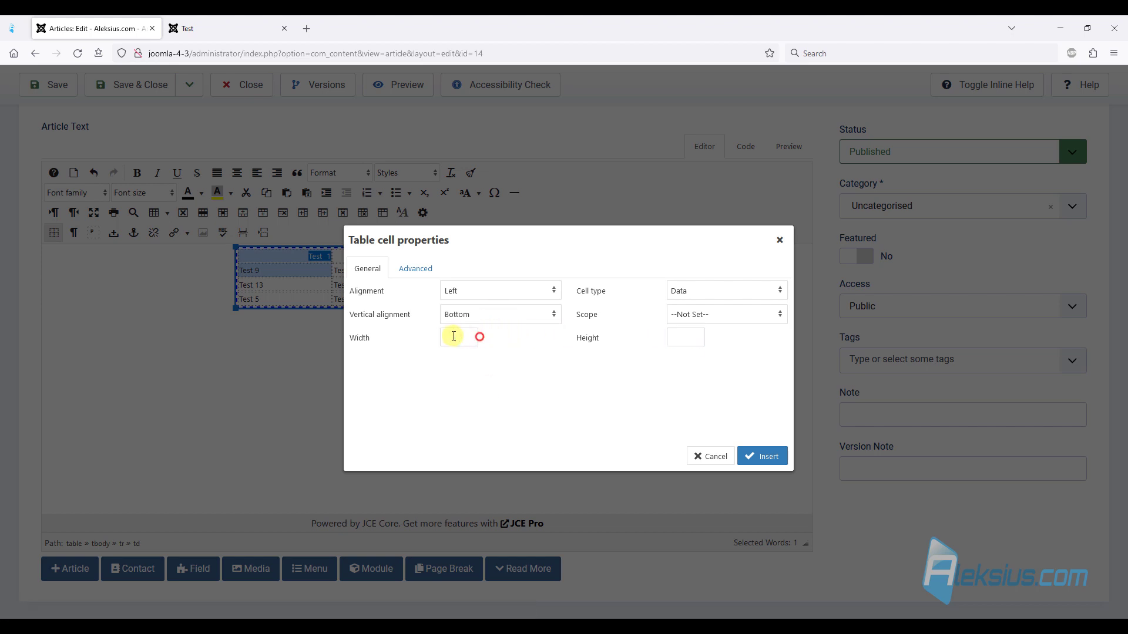
pyautogui.click(691, 338)
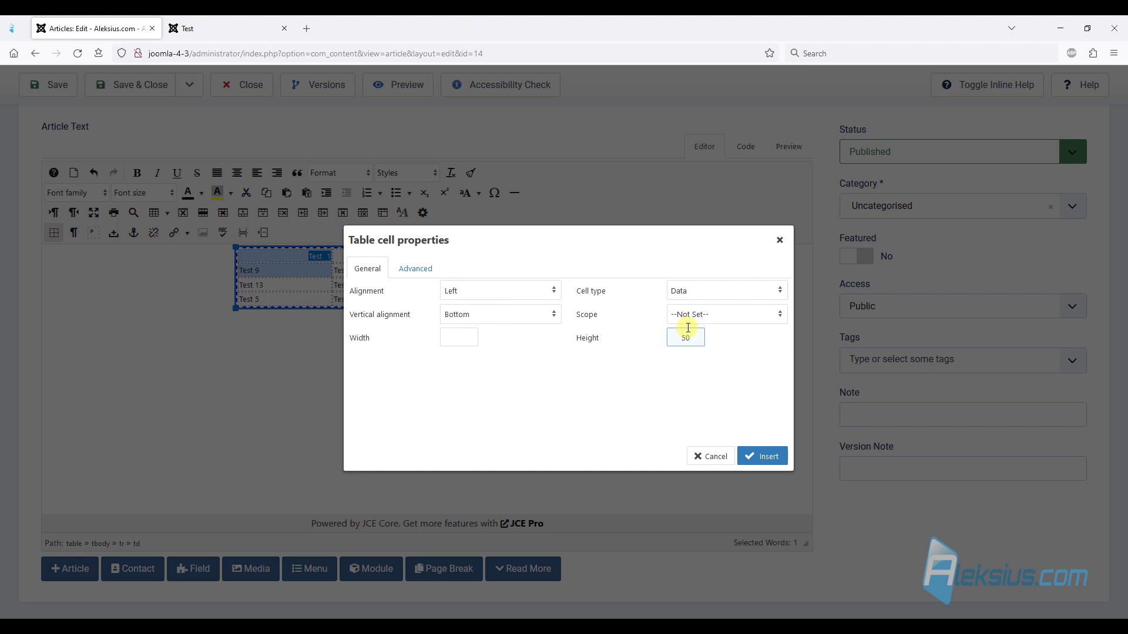
pyautogui.click(767, 457)
pyautogui.click(615, 436)
# - Save the article, check the cell formatting on the site's Test page, and return to the article editor
pyautogui.click(68, 96)
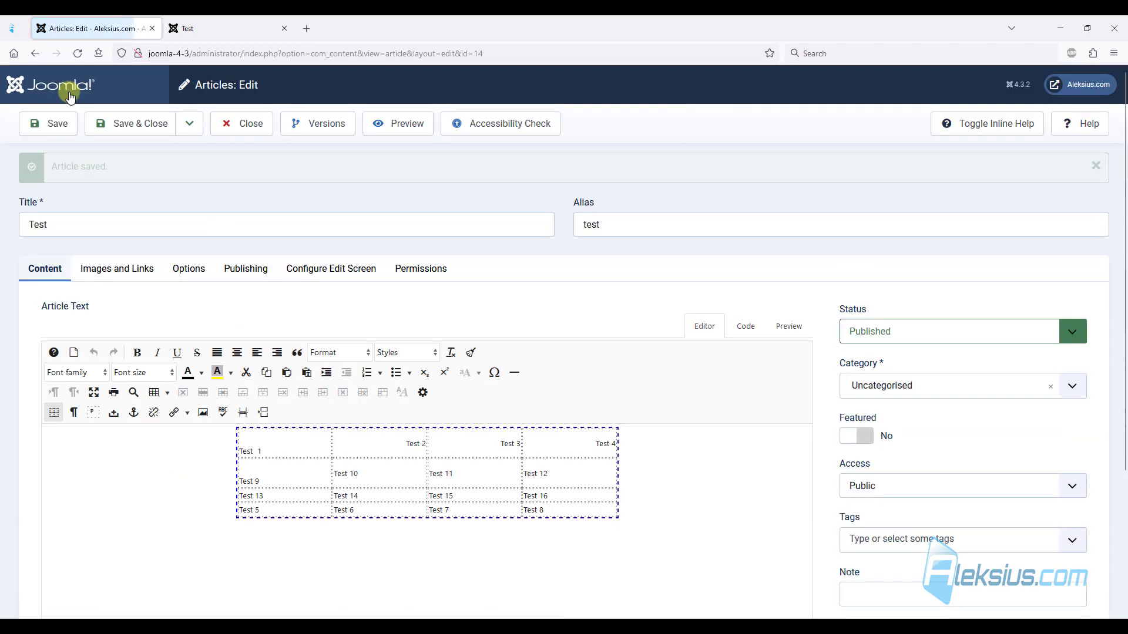
pyautogui.click(260, 23)
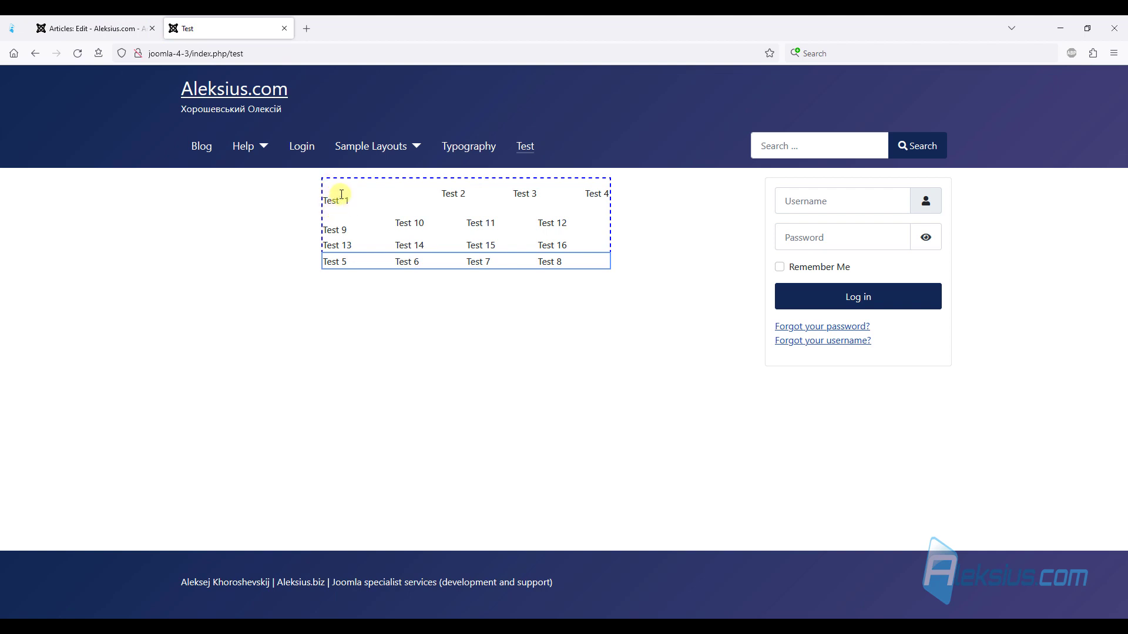
pyautogui.click(117, 34)
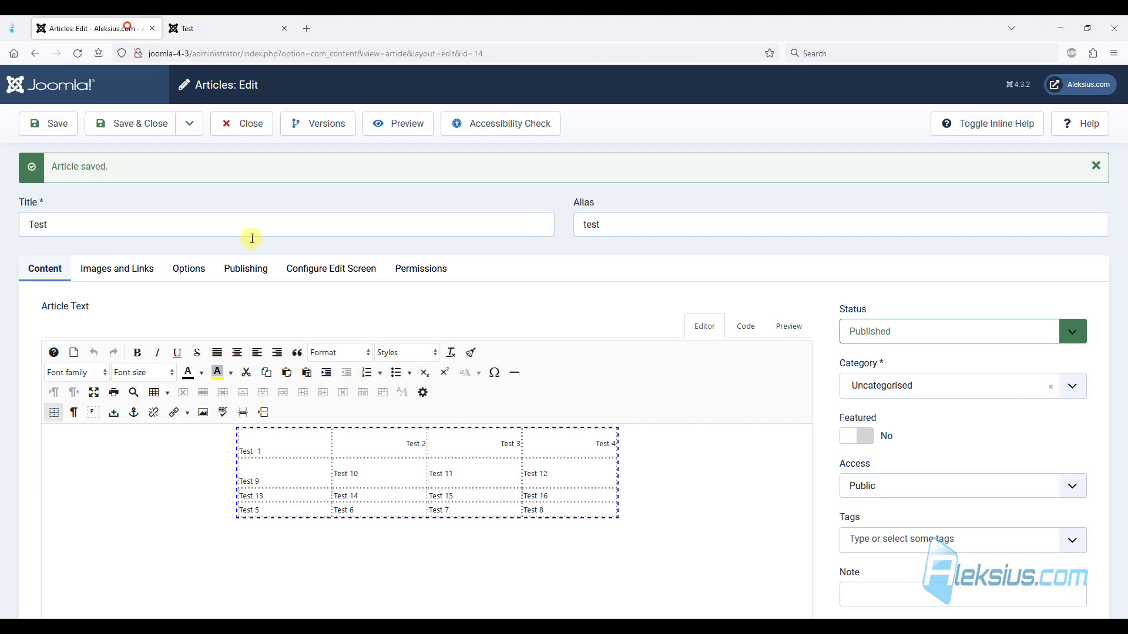
# - Select all the table's cells and enable a border of width 4 with dotted style in the advanced cell properties
pyautogui.click(334, 459)
pyautogui.moveTo(280, 437); pyautogui.dragTo(567, 503)
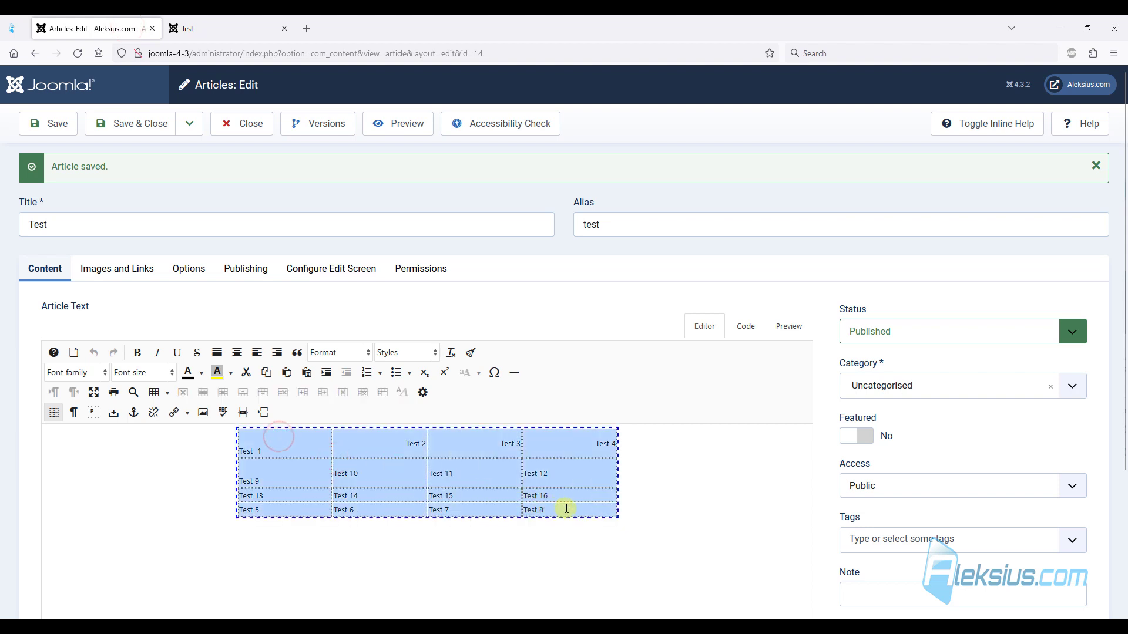
pyautogui.rightClick(277, 442)
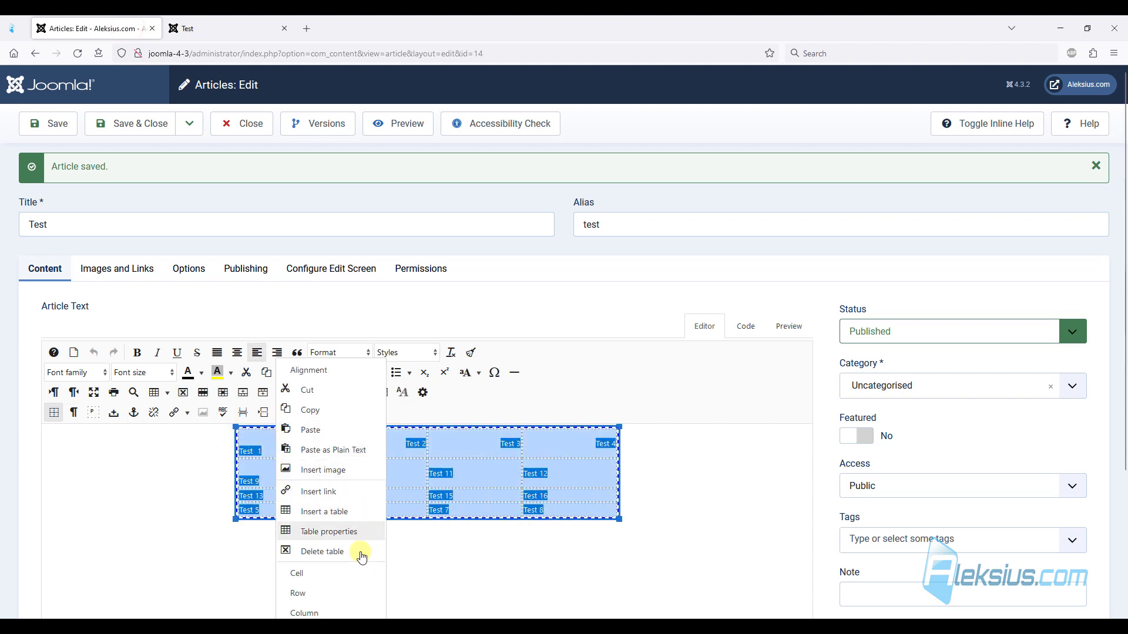
pyautogui.moveTo(353, 571)
pyautogui.click(443, 573)
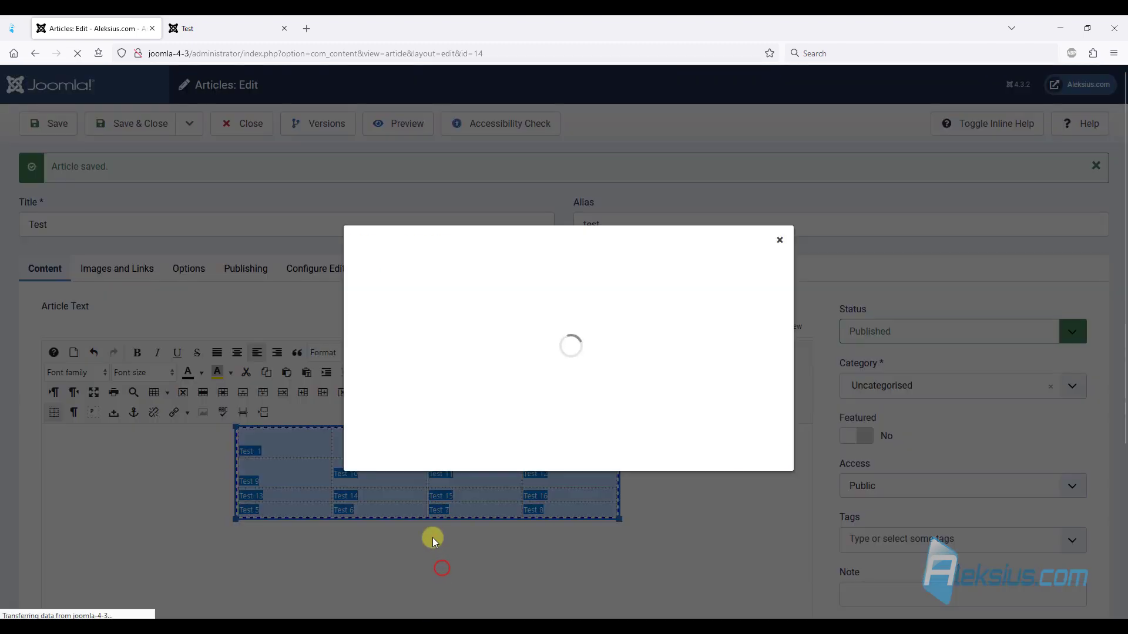
pyautogui.click(408, 267)
pyautogui.scroll(-5, 487, 368)
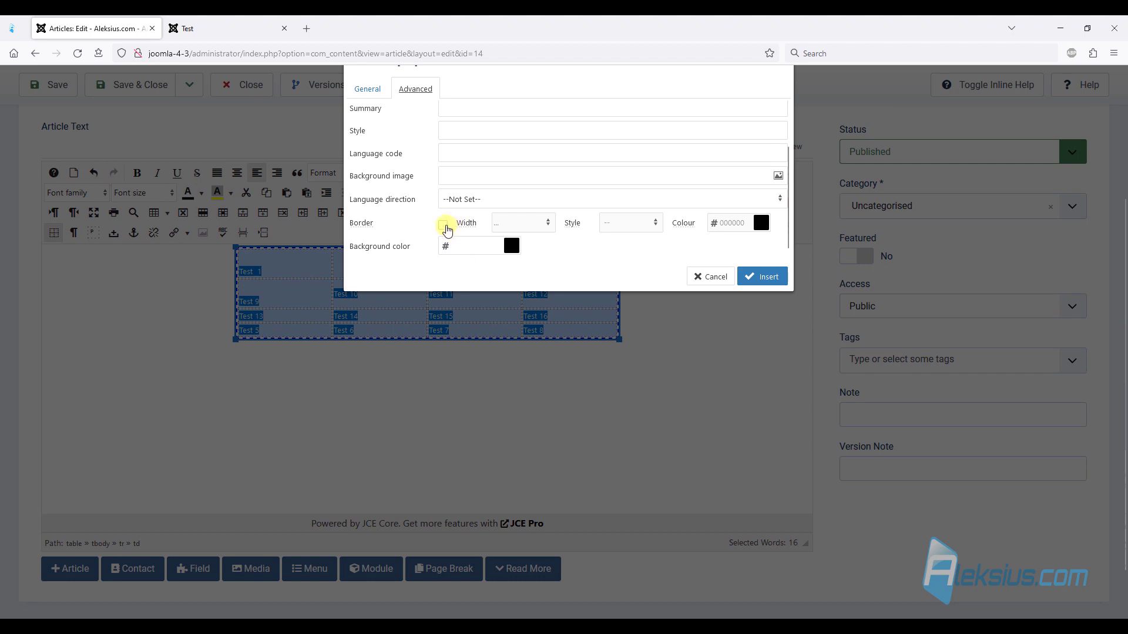
pyautogui.click(443, 224)
pyautogui.click(516, 221)
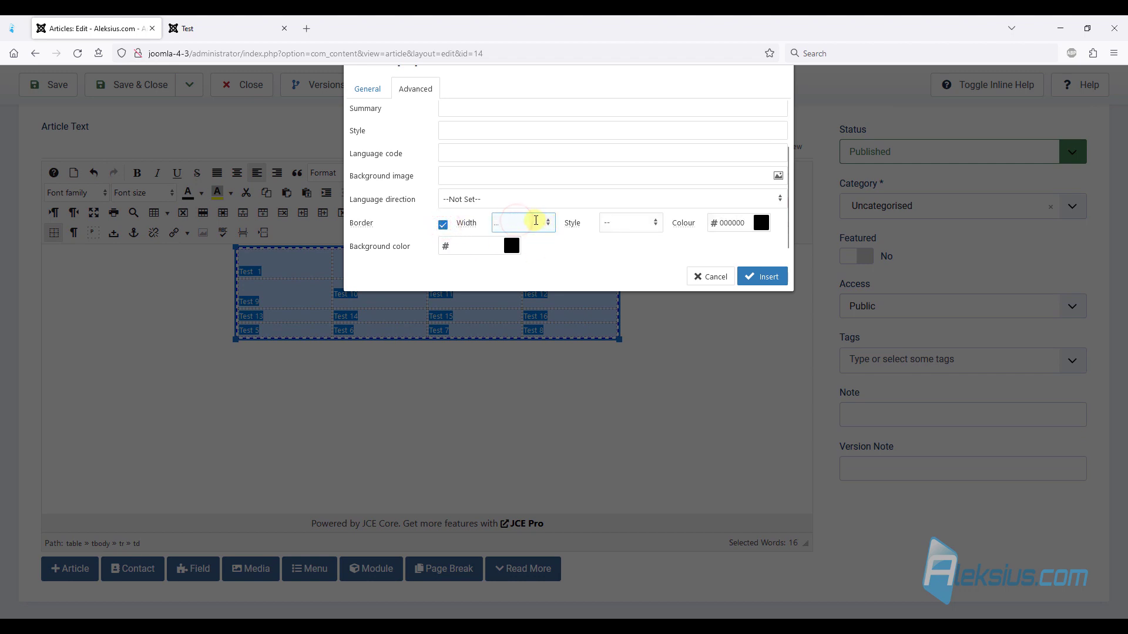
pyautogui.write('4')
pyautogui.click(625, 222)
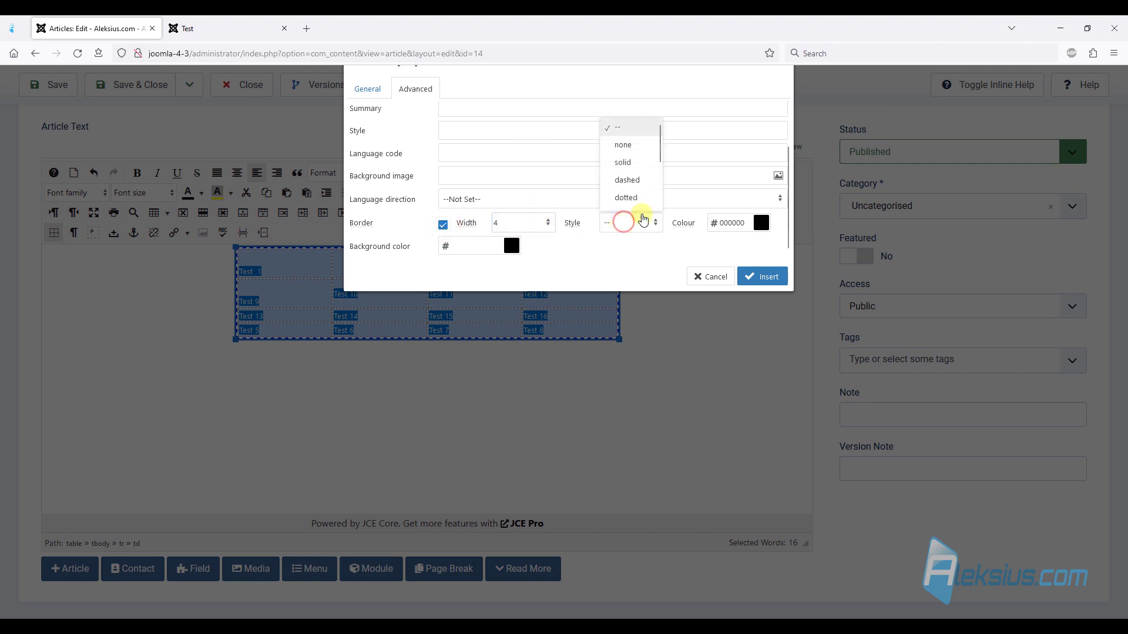
pyautogui.click(639, 196)
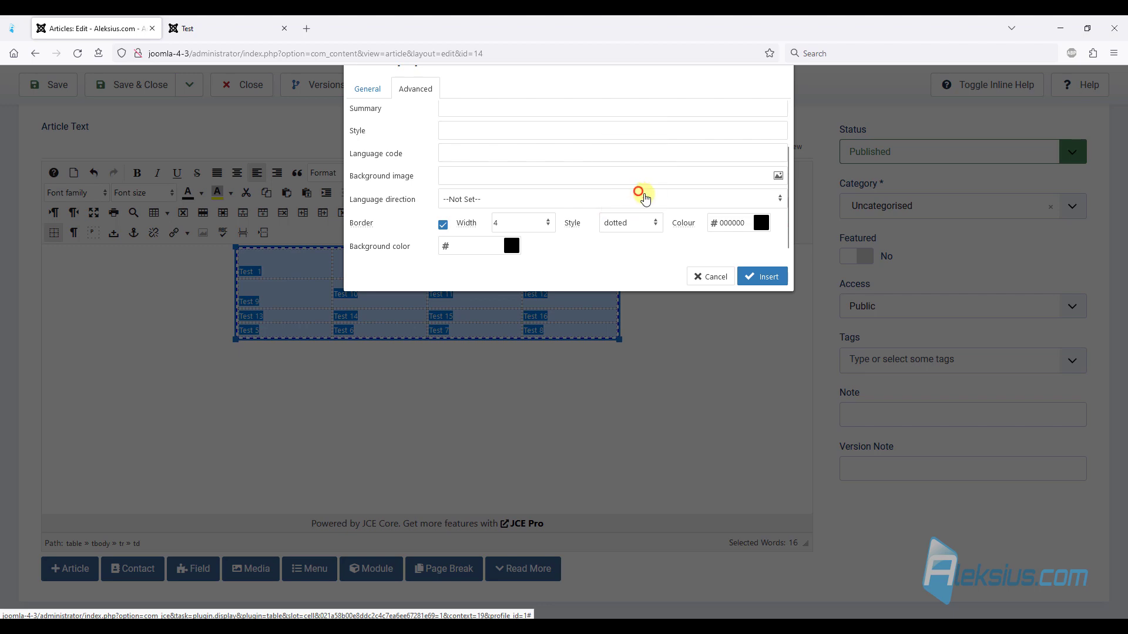
# - Pick the web colour ff3333 for the cell border and apply the cell properties
pyautogui.click(758, 223)
pyautogui.click(629, 97)
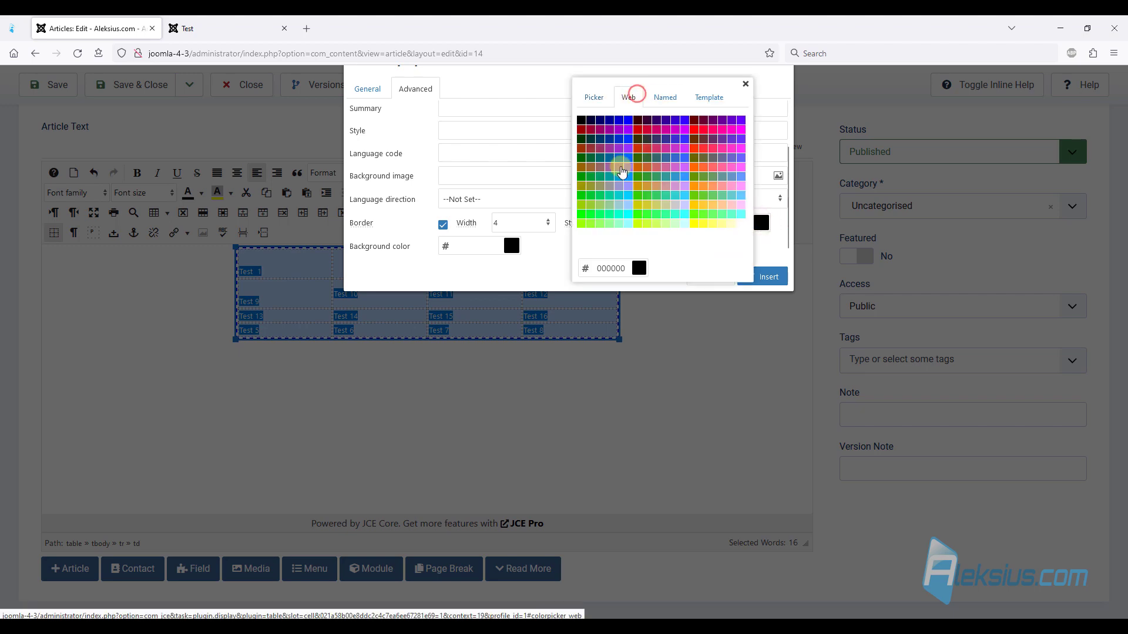
pyautogui.click(701, 145)
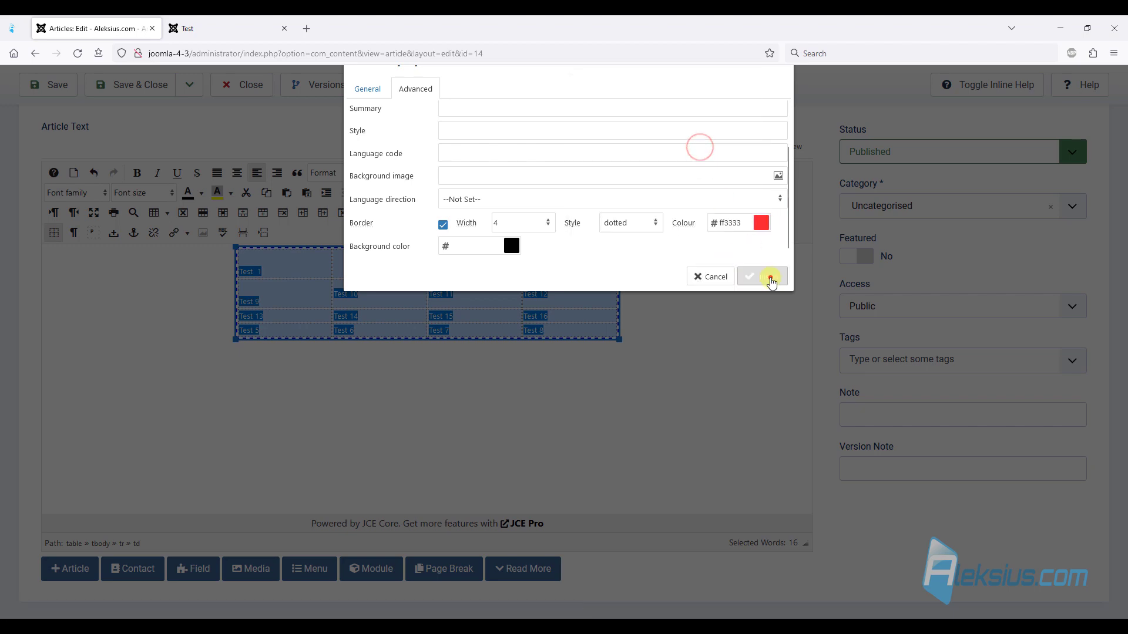
pyautogui.click(770, 277)
# - Save the article and check the dotted cell borders on the site's refreshed Test page
pyautogui.click(74, 89)
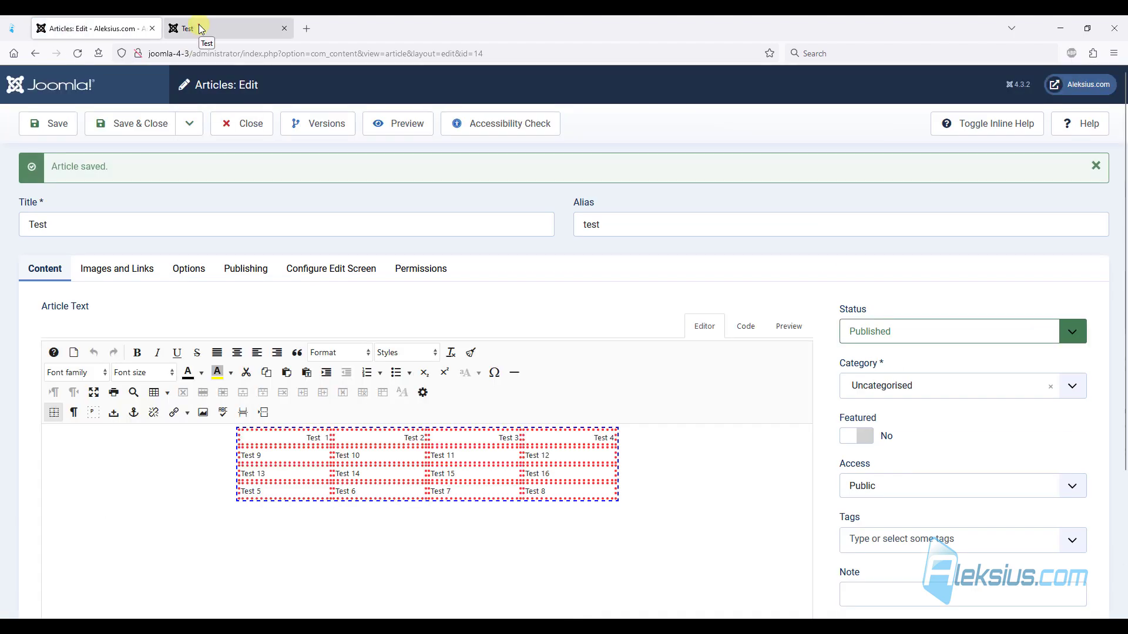
pyautogui.click(199, 26)
pyautogui.press('F5')
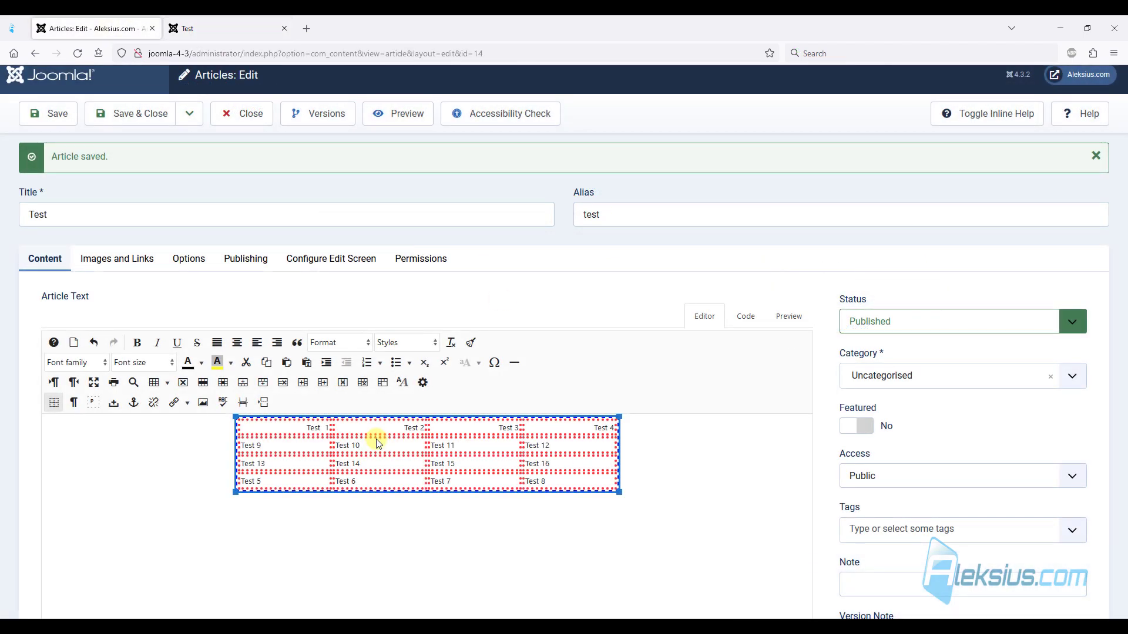
# - Set the table's cellpadding to 10 in the table properties, save the article, and check the site's Test page
pyautogui.rightClick(338, 446)
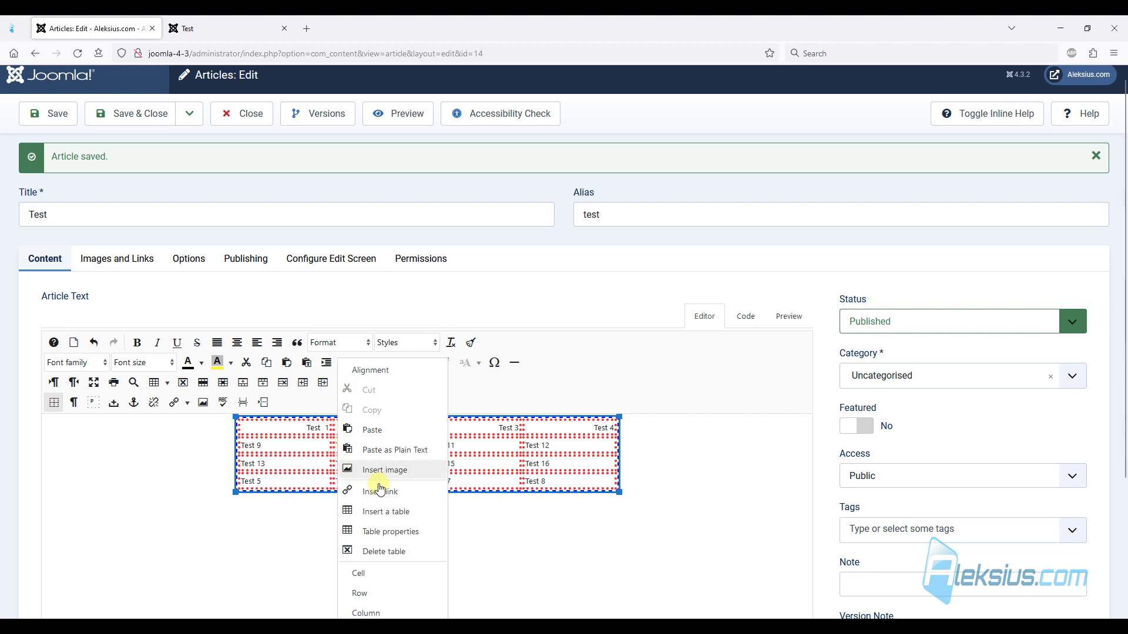
pyautogui.click(406, 534)
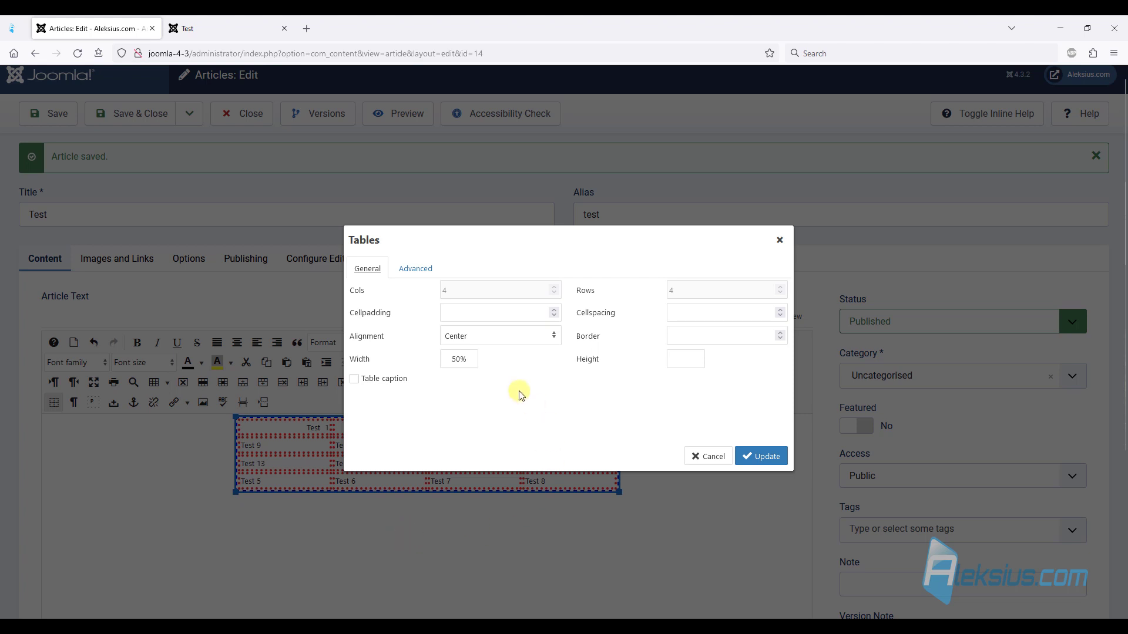
pyautogui.click(509, 312)
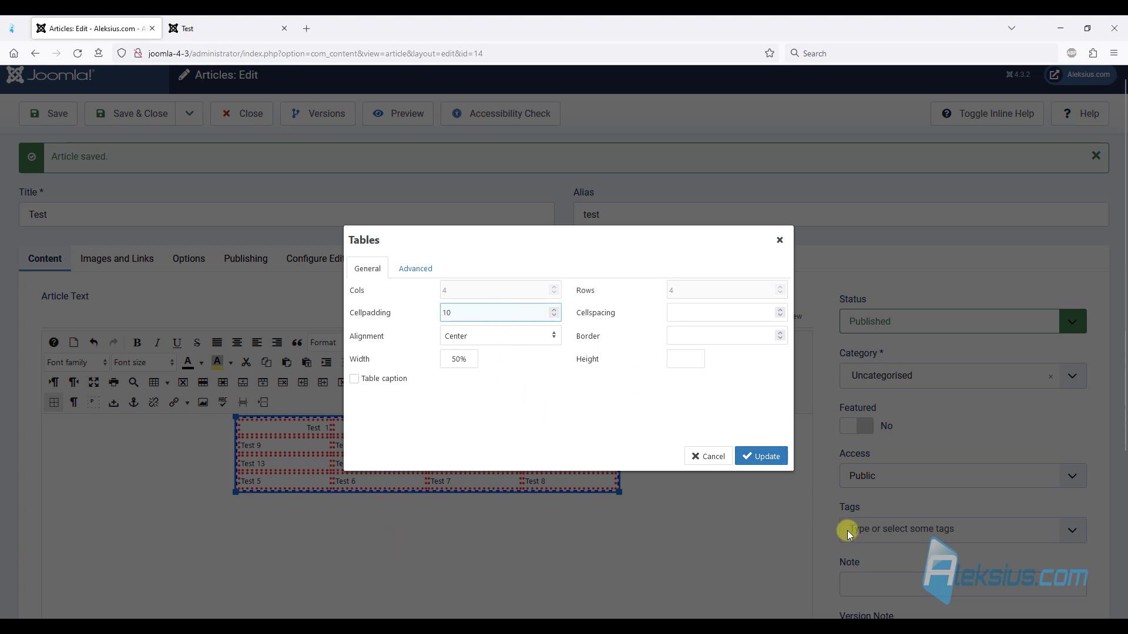
pyautogui.click(756, 455)
pyautogui.click(63, 119)
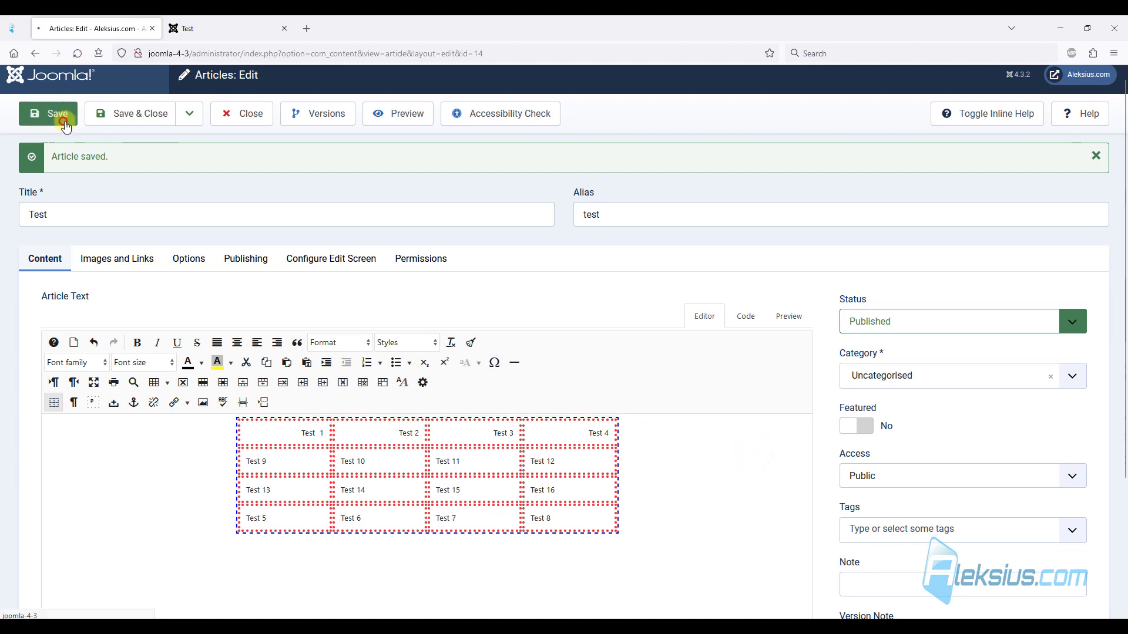
pyautogui.click(225, 27)
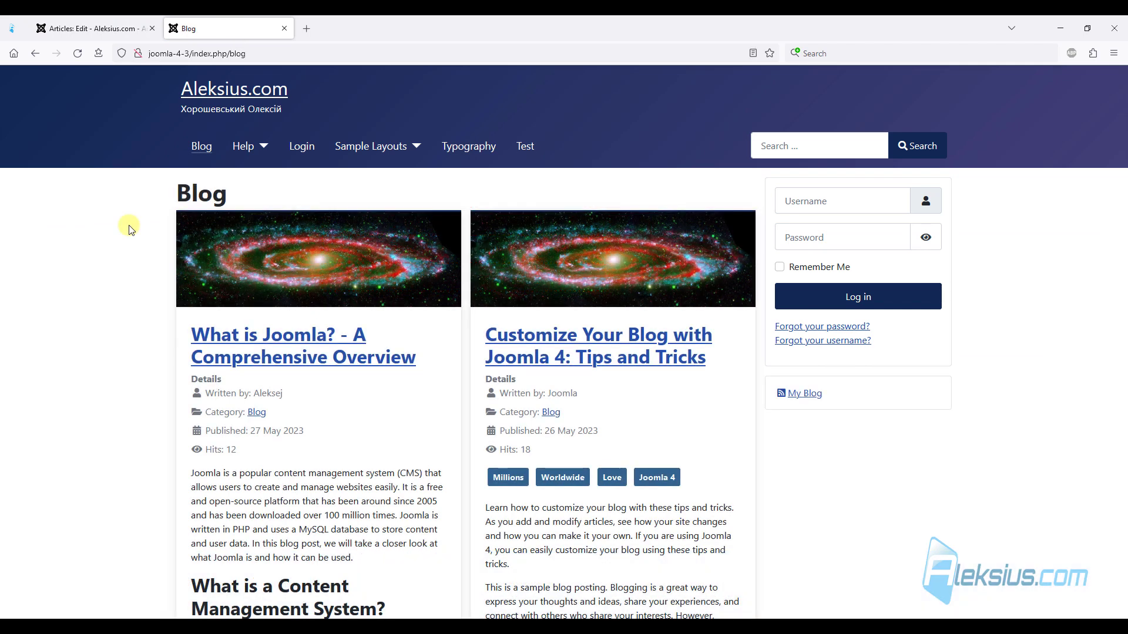
# - Open the full "Customize Your Blog with Joomla 4: Tips and Tricks" article from the Blog page, read through it, and return to Blog
pyautogui.scroll(-3, 516, 199)
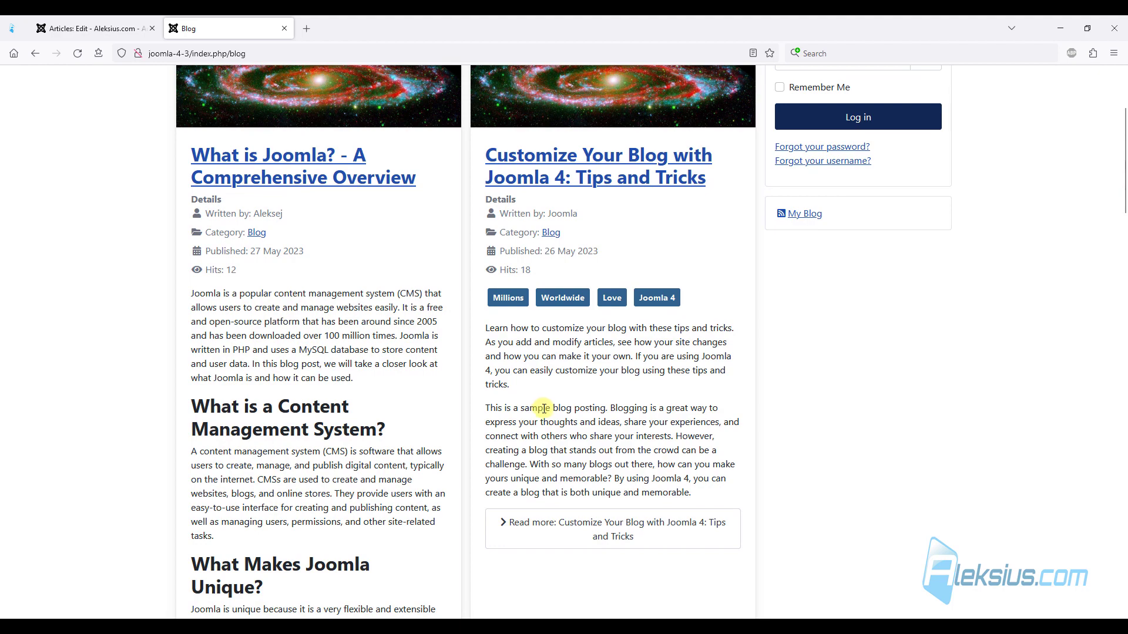
pyautogui.click(631, 536)
pyautogui.scroll(-2, 535, 350)
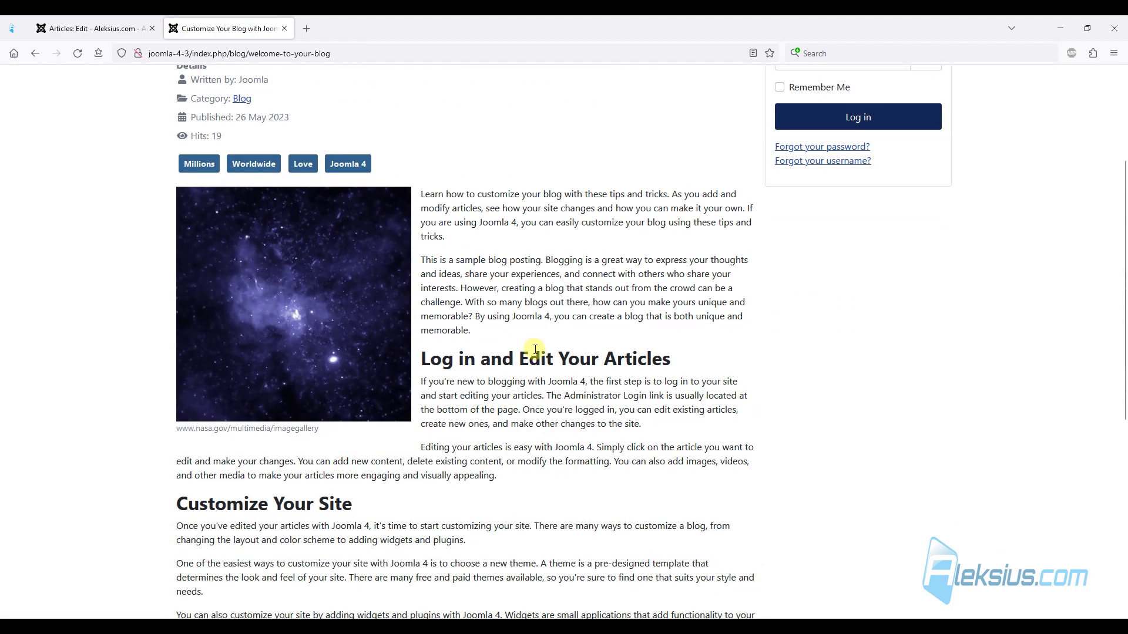
pyautogui.scroll(-6, 535, 350)
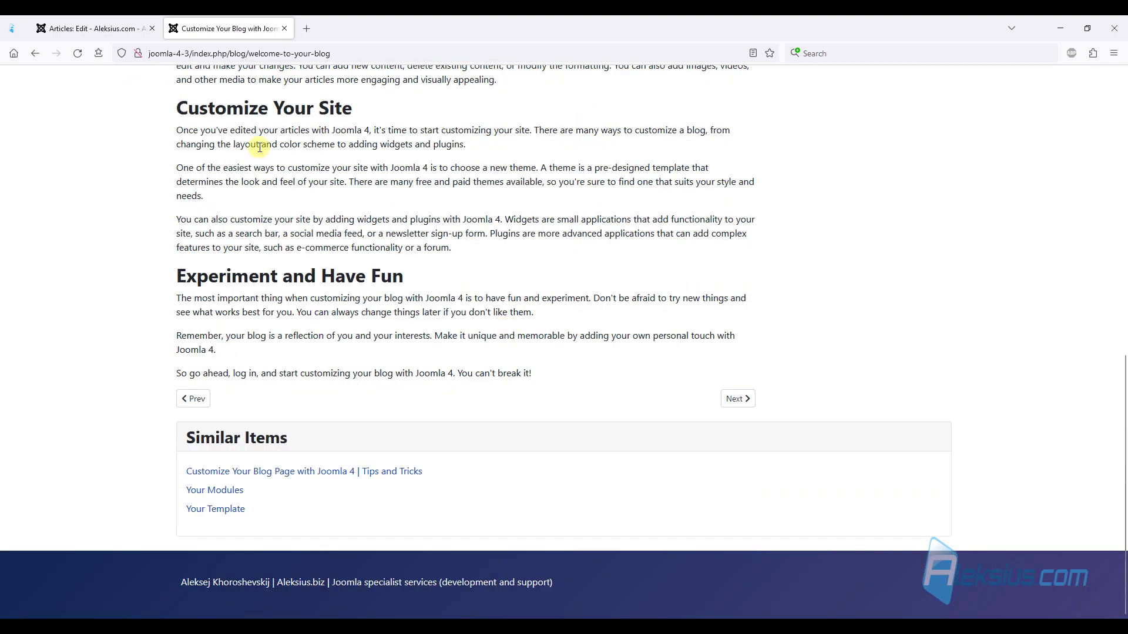
pyautogui.scroll(10, 259, 147)
pyautogui.click(202, 144)
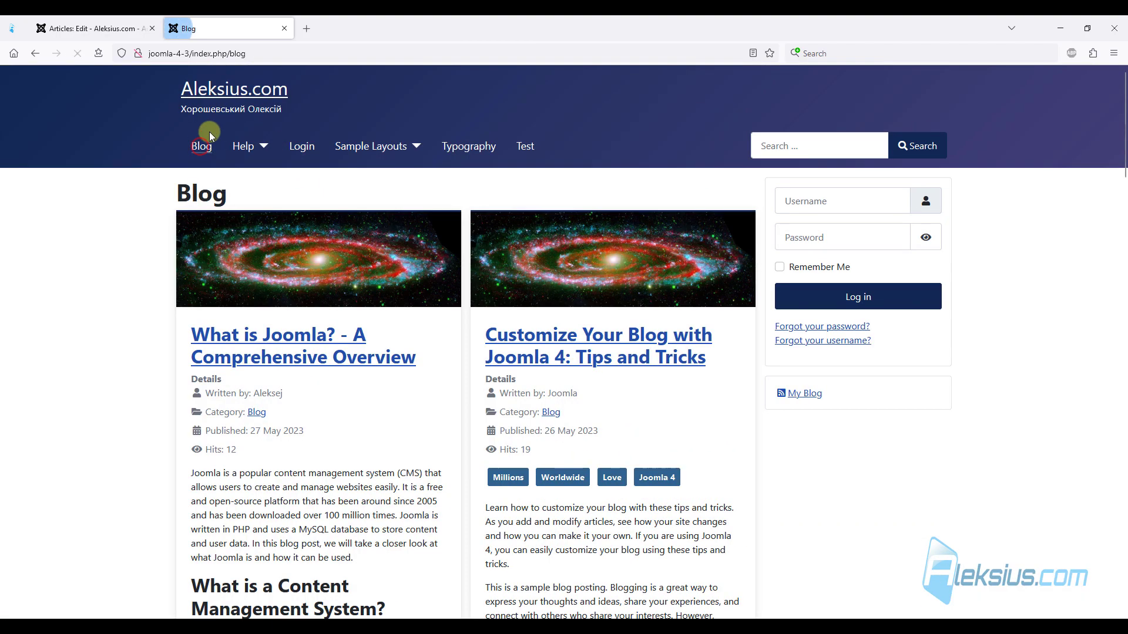
# - Examine how the "What is Joomla? - A Comprehensive Overview" article is displayed on the Blog page
pyautogui.scroll(-3, 270, 281)
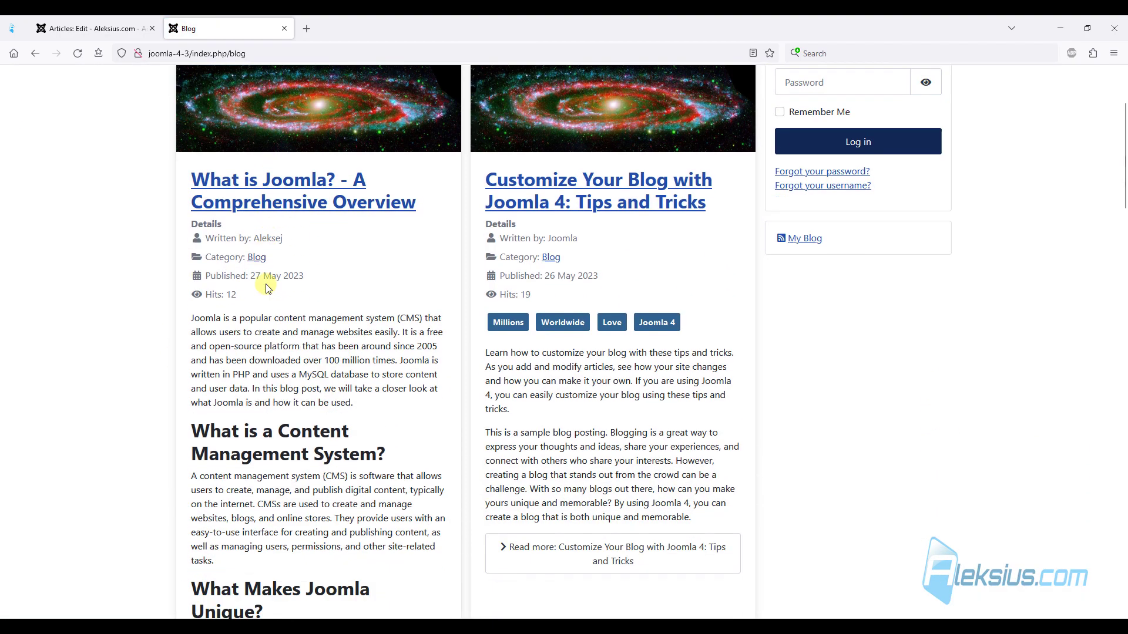
pyautogui.scroll(-16, 268, 288)
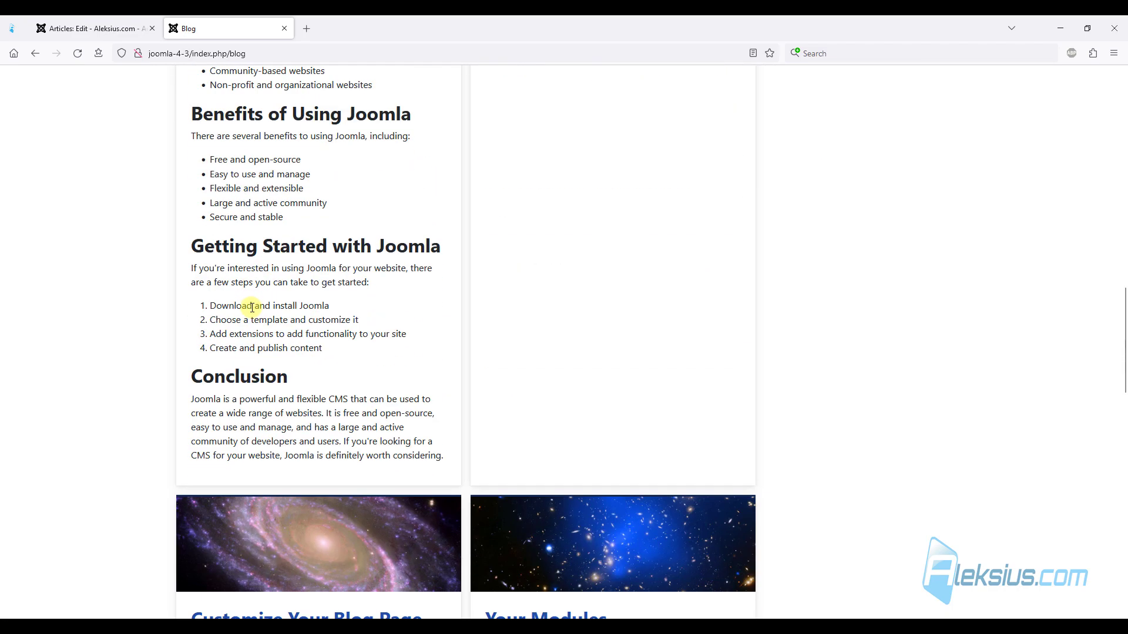
pyautogui.scroll(-3, 252, 308)
pyautogui.scroll(20, 294, 307)
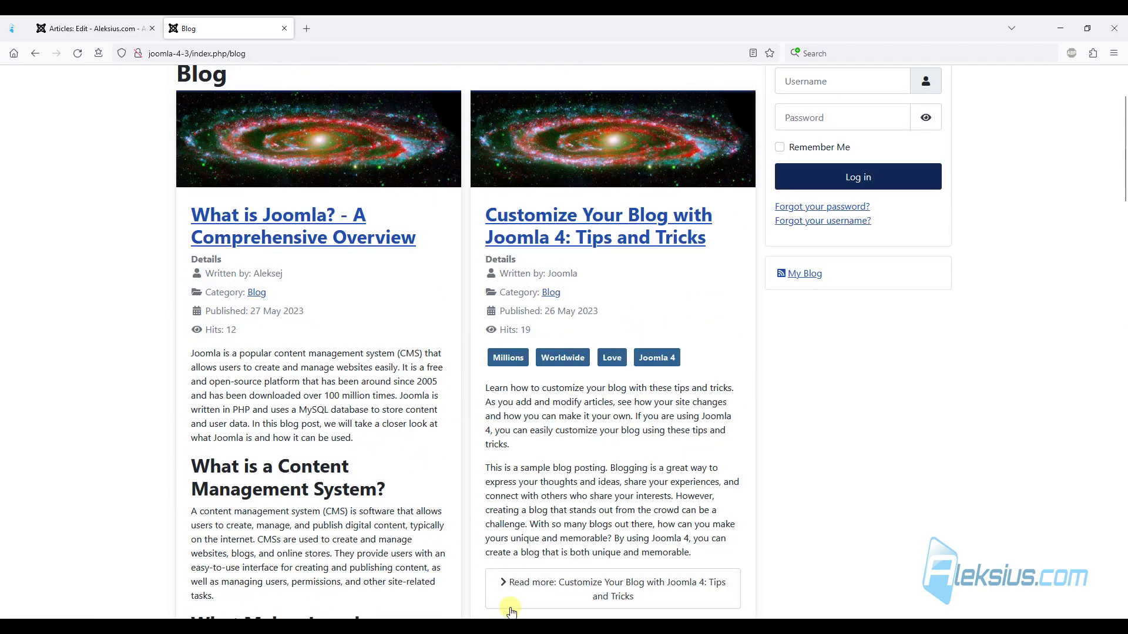
# - Insert a Read More break after the intro paragraph of "What is Joomla? - A Comprehensive Overview" and save the article
pyautogui.click(63, 29)
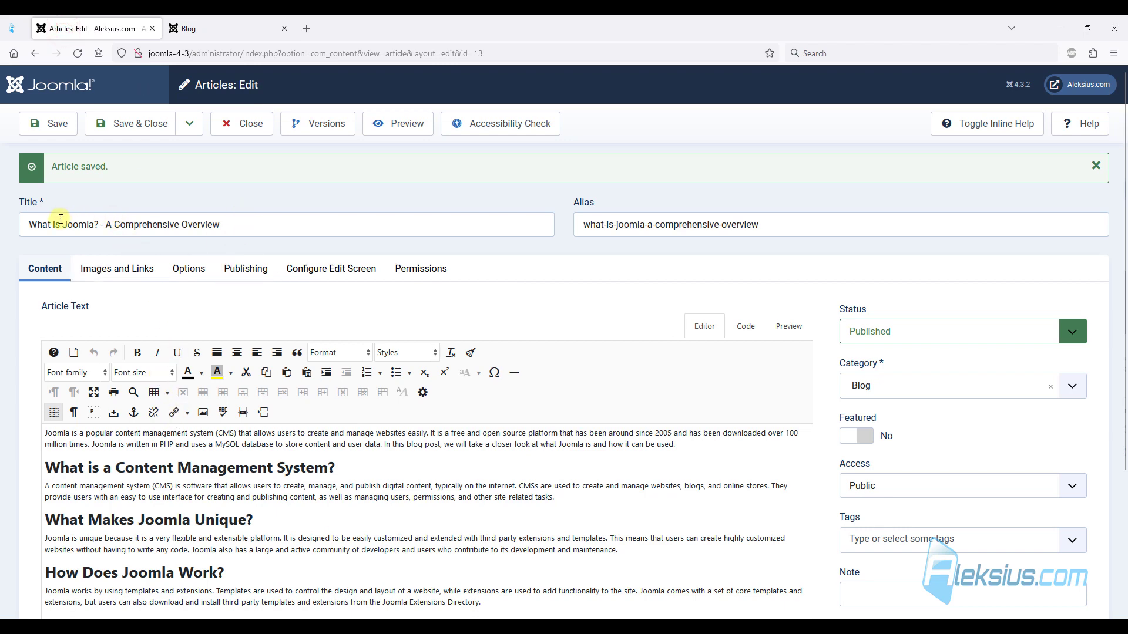
pyautogui.scroll(-3, 294, 233)
pyautogui.click(698, 256)
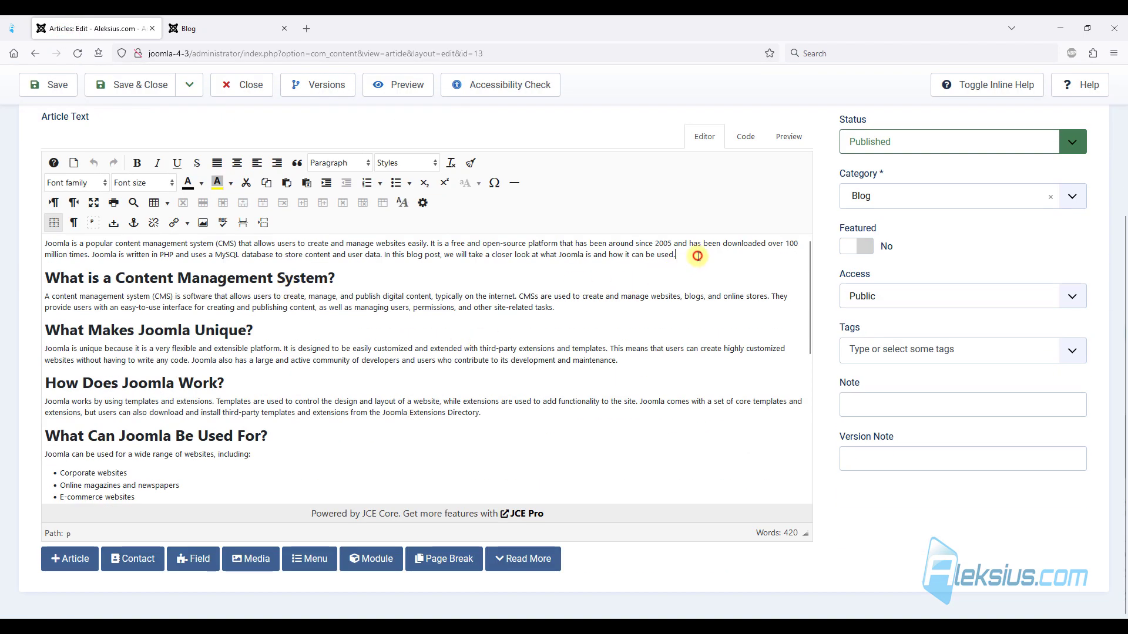
pyautogui.press('Return')
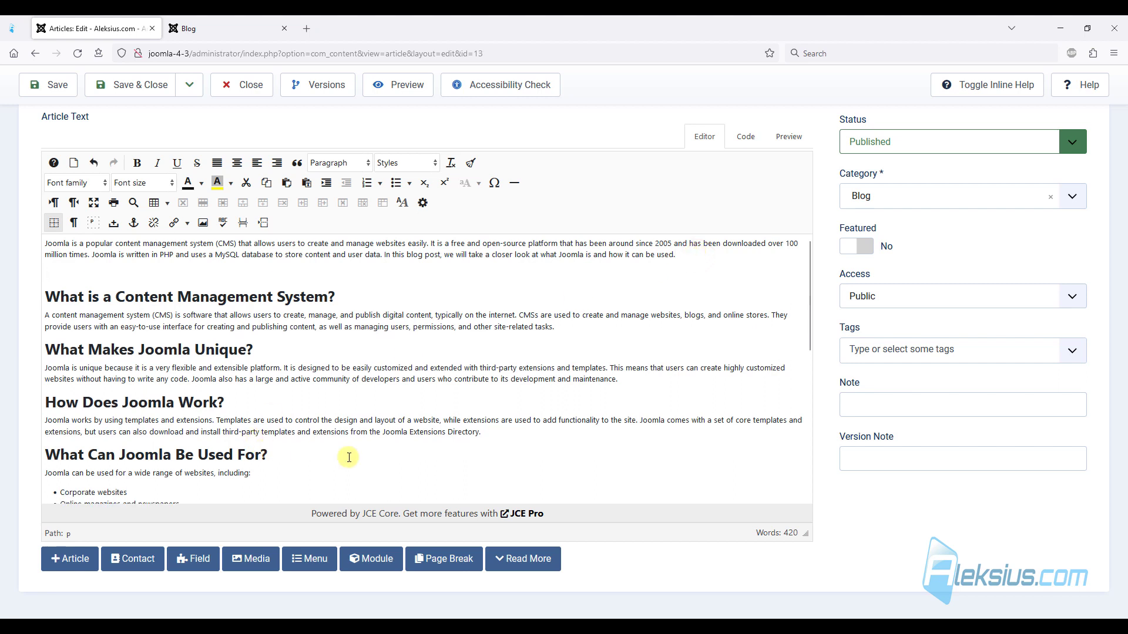
pyautogui.click(531, 566)
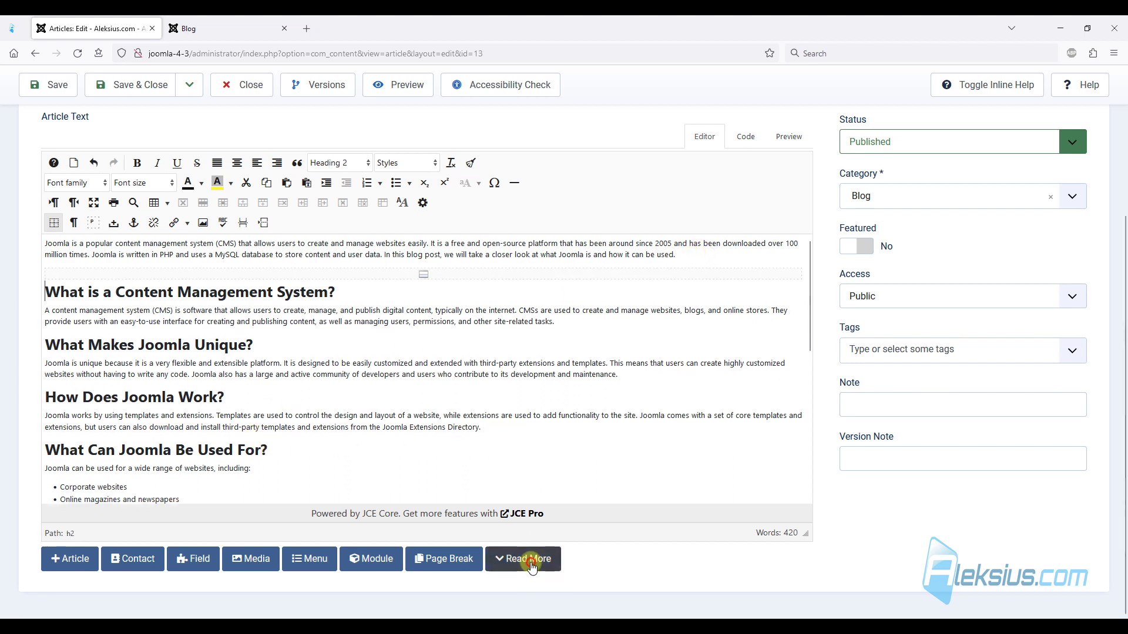
pyautogui.click(50, 85)
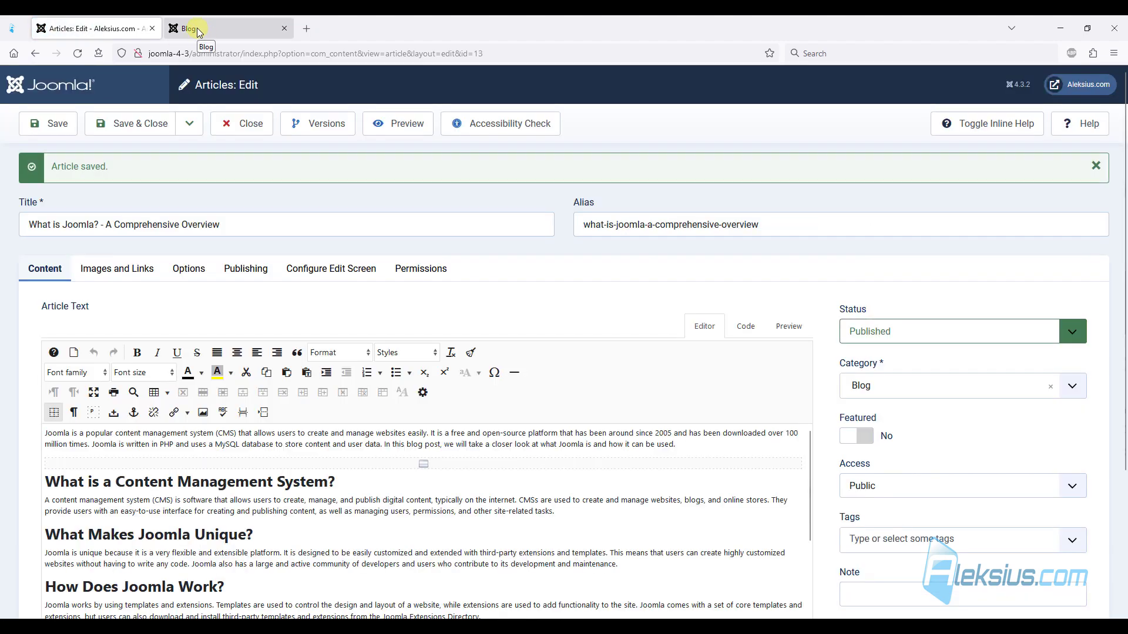
# - Check the article's shortened intro on the site's Blog page and open the full text through its read more link
pyautogui.click(196, 27)
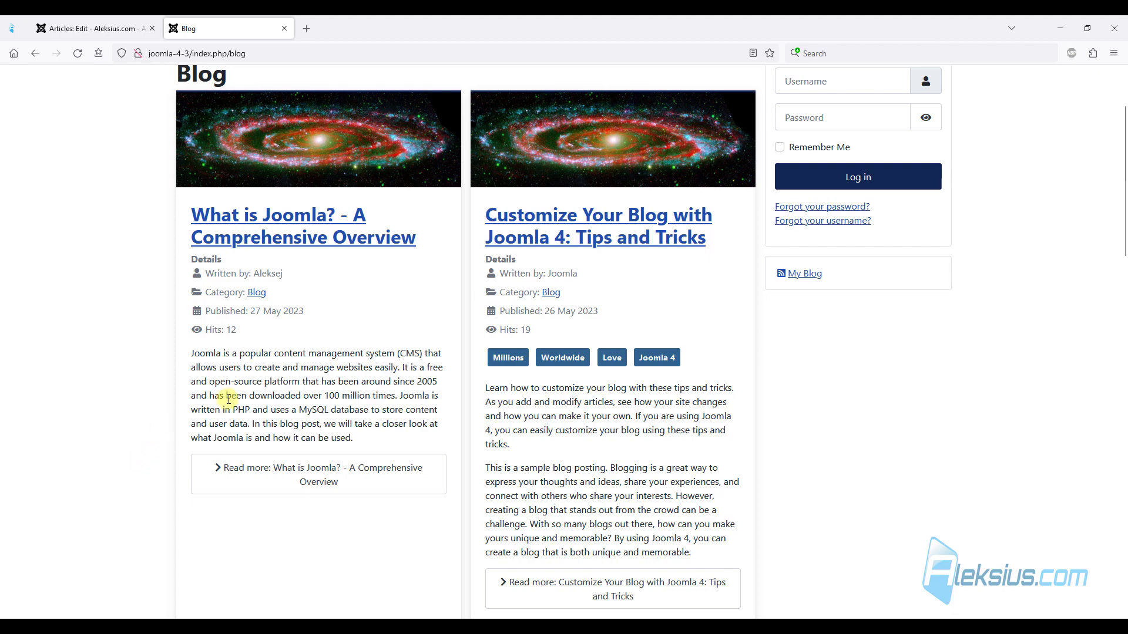
pyautogui.click(256, 477)
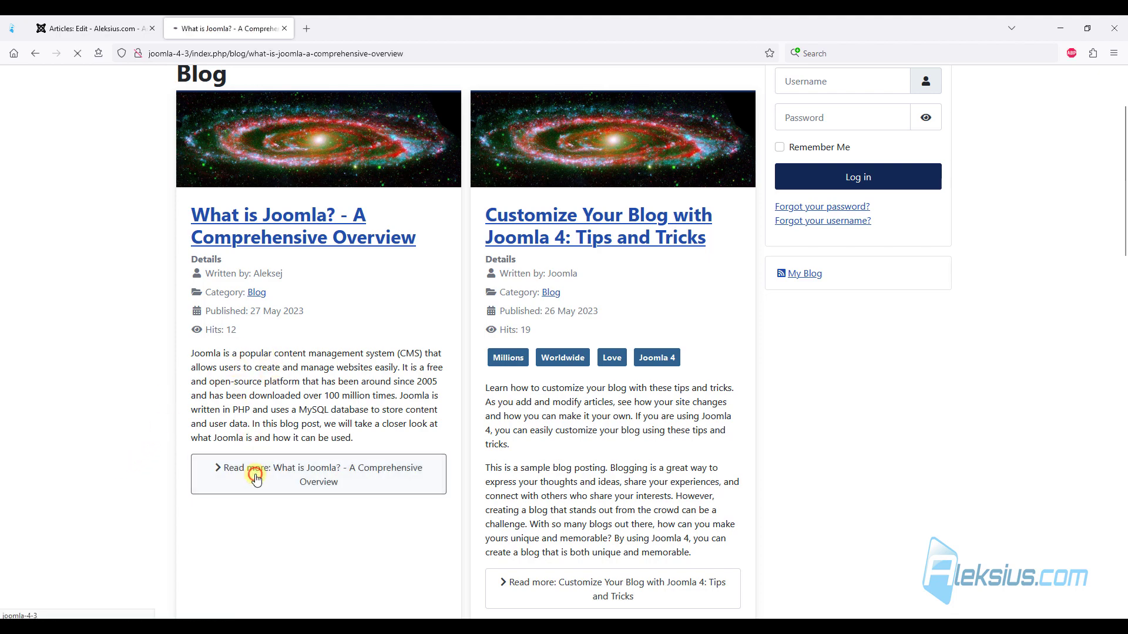
pyautogui.scroll(-10, 262, 478)
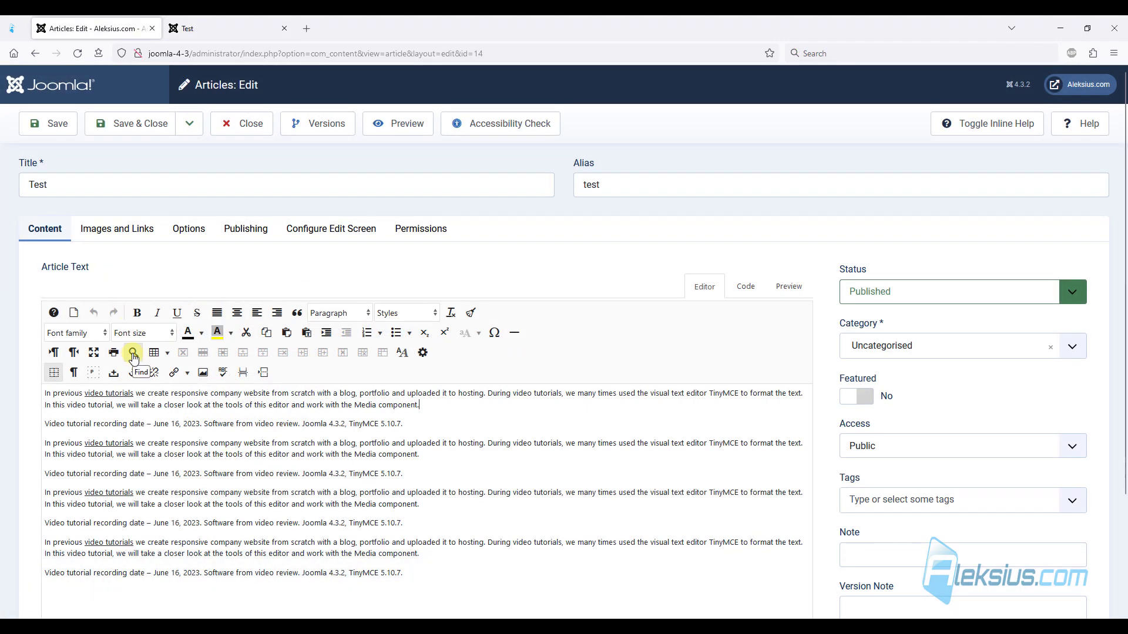
# - Search the Test article for "Joomla", go through every match, and dismiss the search message
pyautogui.click(133, 354)
pyautogui.write('Joomla')
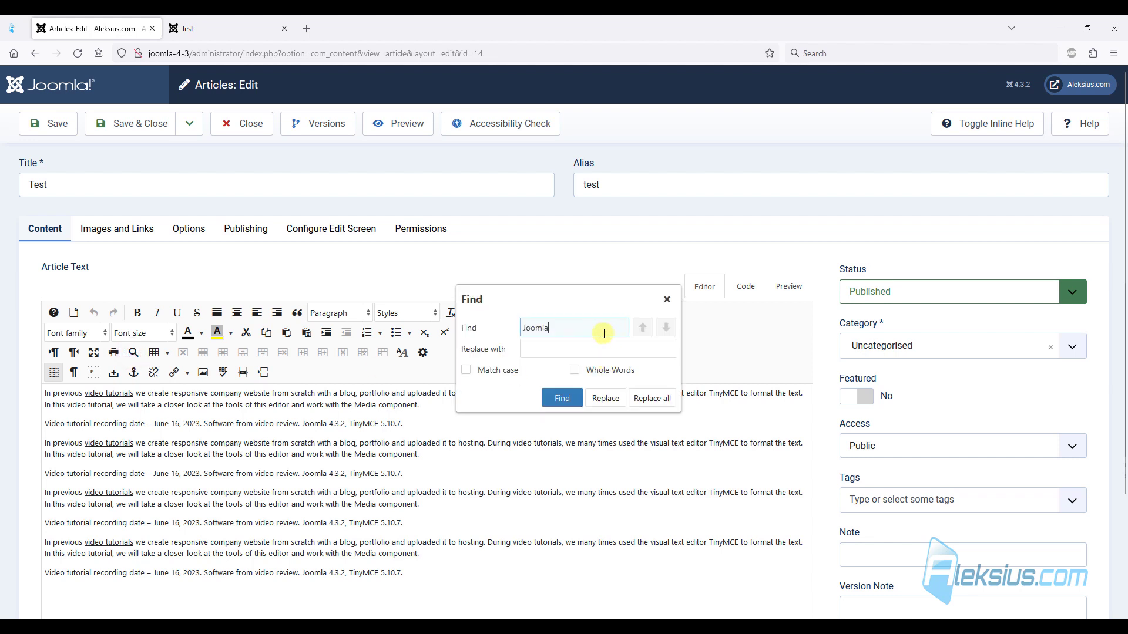
pyautogui.moveTo(596, 300); pyautogui.dragTo(662, 244)
pyautogui.click(629, 343)
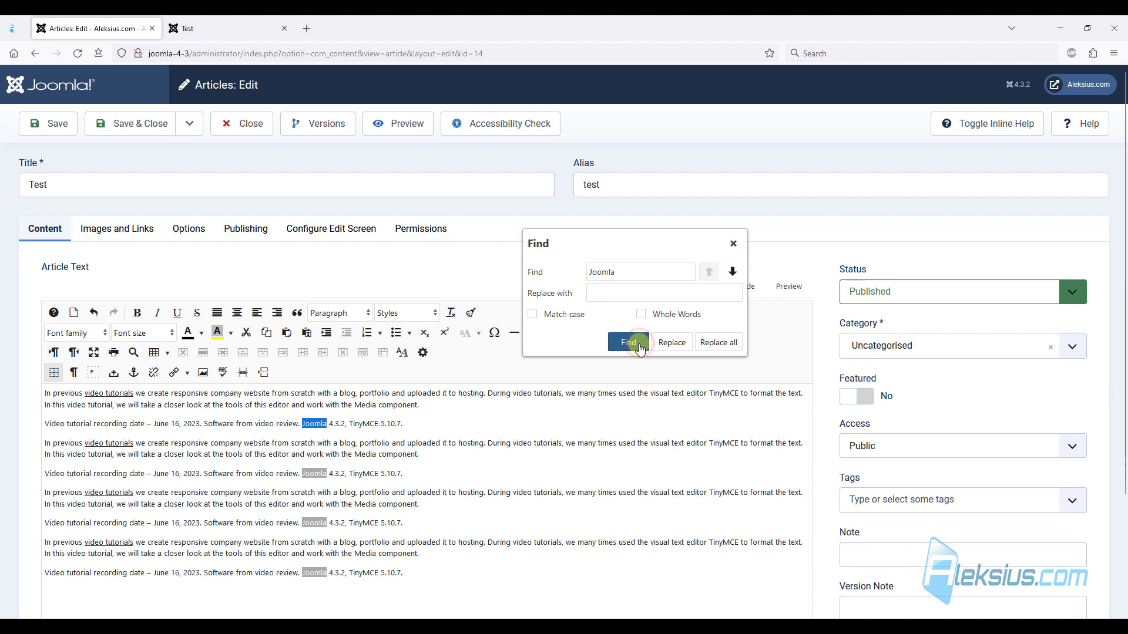
pyautogui.click(639, 344)
pyautogui.click(639, 344)
pyautogui.click(638, 345)
pyautogui.click(639, 344)
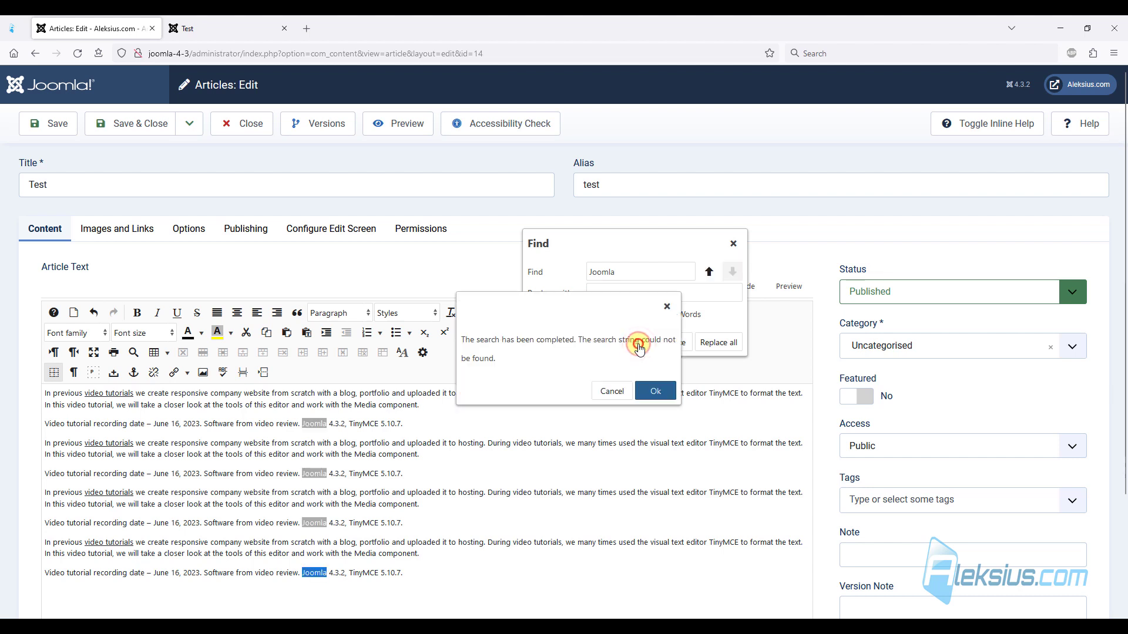
pyautogui.click(652, 389)
# - Replace the selected "Joomla" match with "Joomla 4", and apply the same replacement to all remaining matches in the article
pyautogui.click(611, 289)
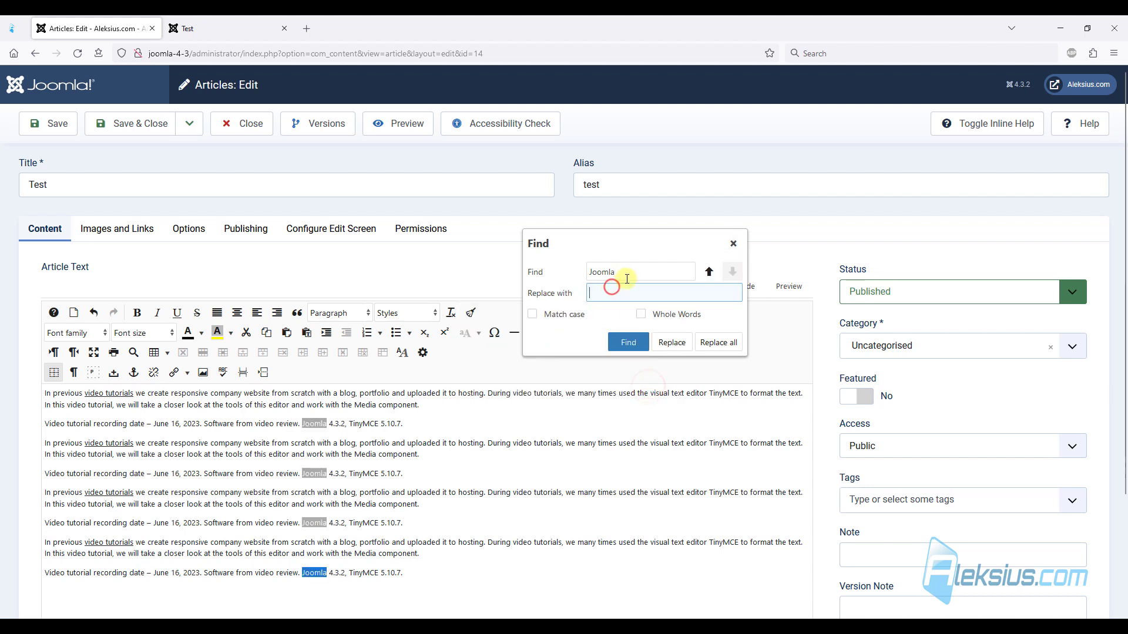
pyautogui.write('Joomla')
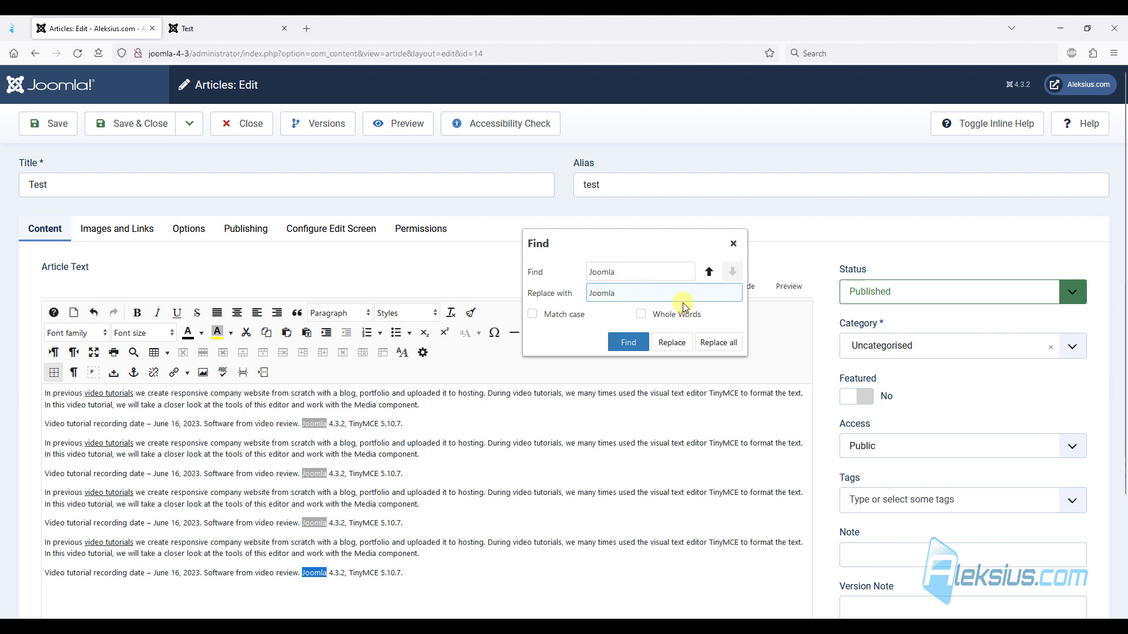
pyautogui.write('4')
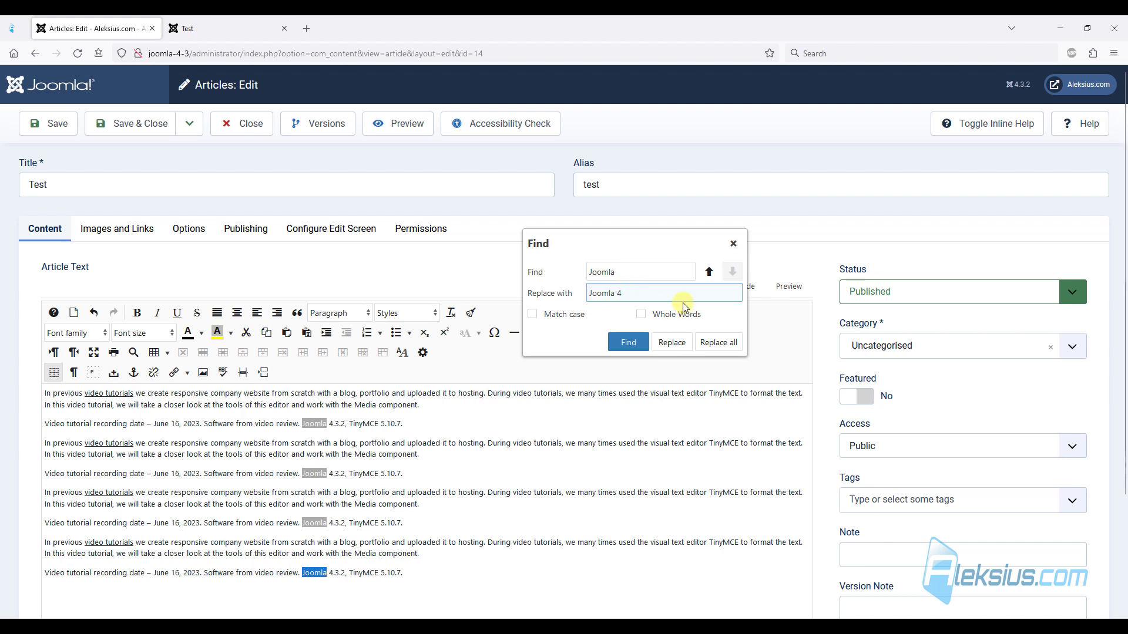
pyautogui.click(683, 345)
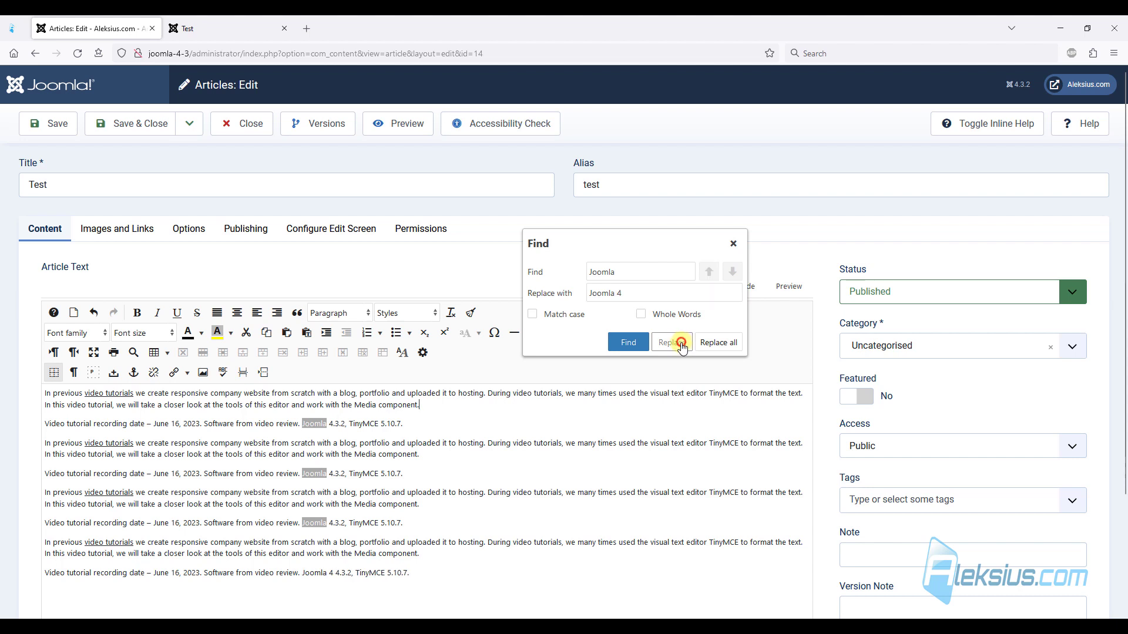
pyautogui.click(723, 346)
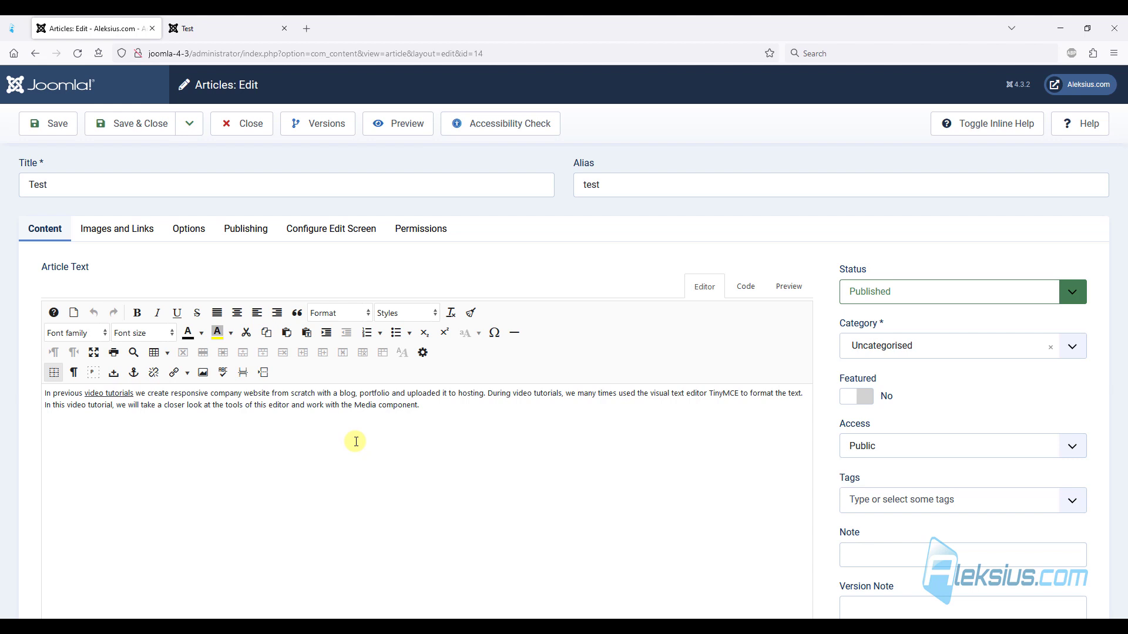
# - Format the Test article's paragraph as a blockquote and save the article
pyautogui.tripleClick(355, 404)
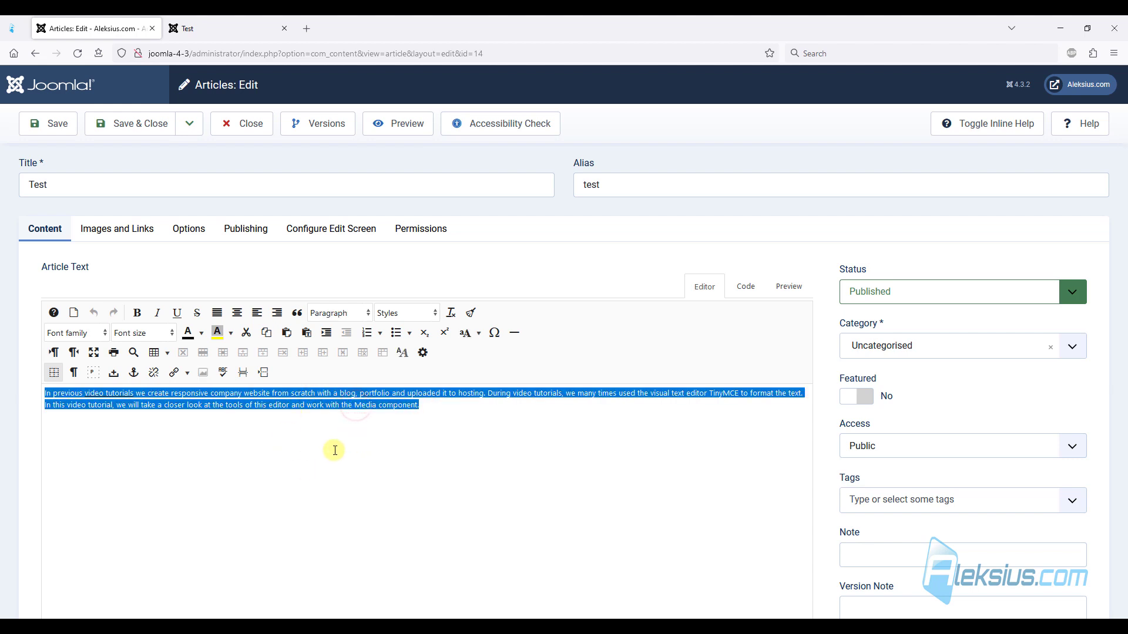
pyautogui.click(297, 313)
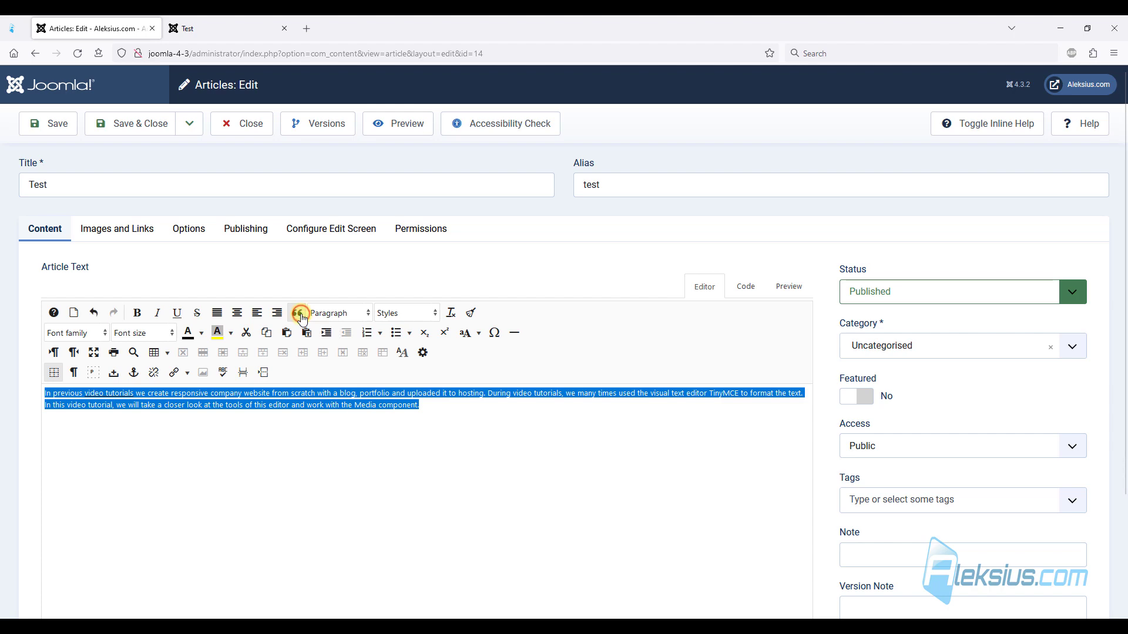
pyautogui.click(71, 130)
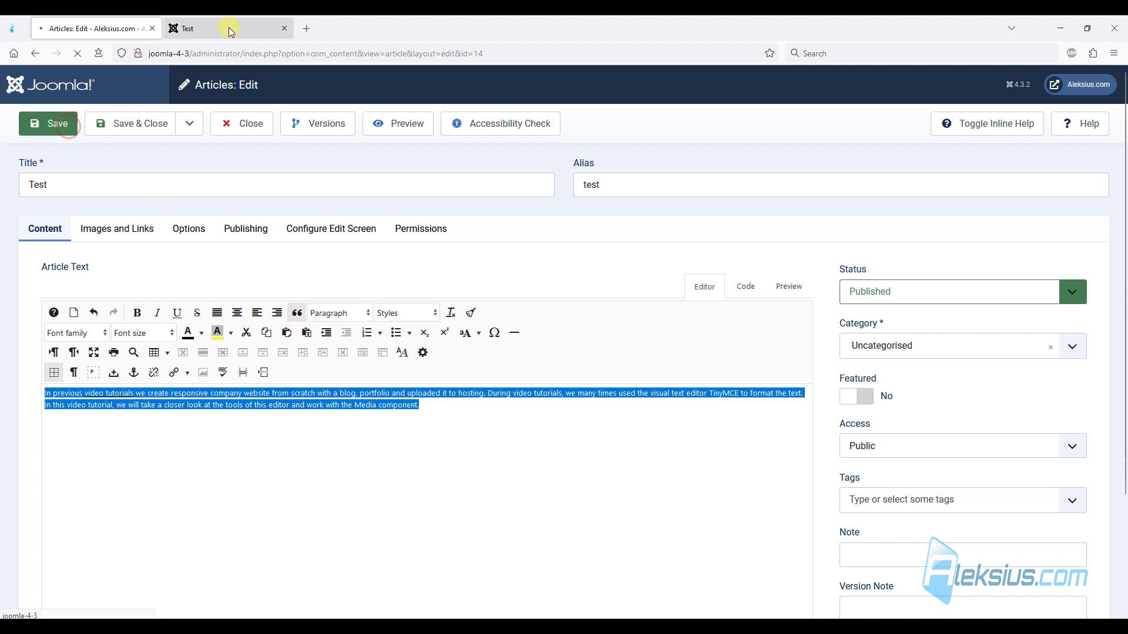
# - Inspect the HTML markup of the paragraph on the site's Test page, examining its blockquote element, and close the inspector
pyautogui.click(229, 30)
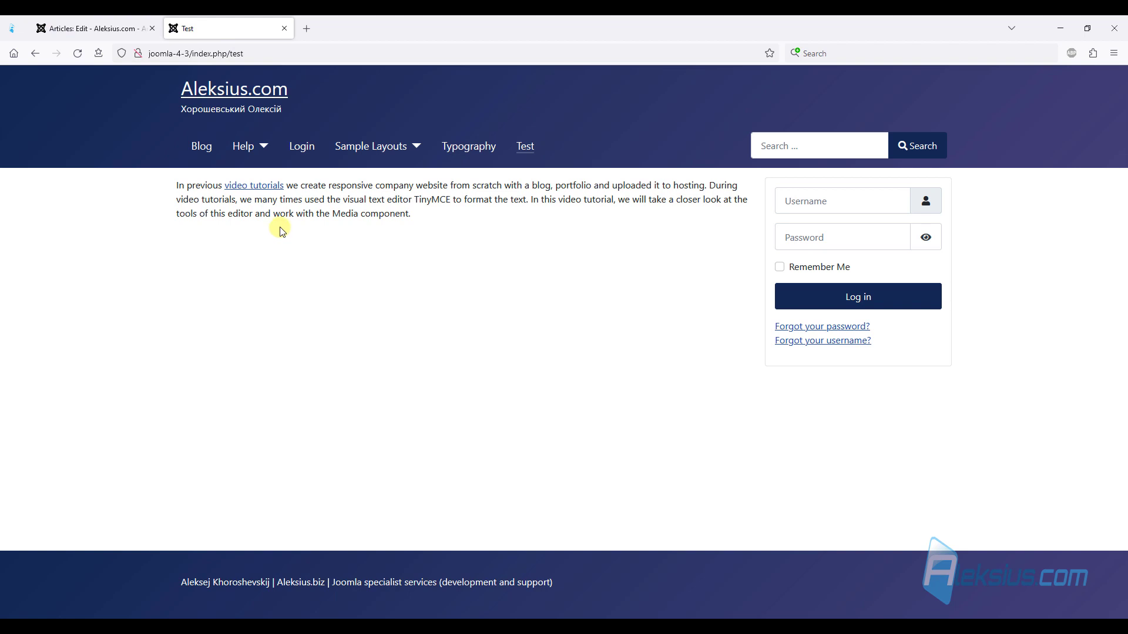
pyautogui.rightClick(308, 208)
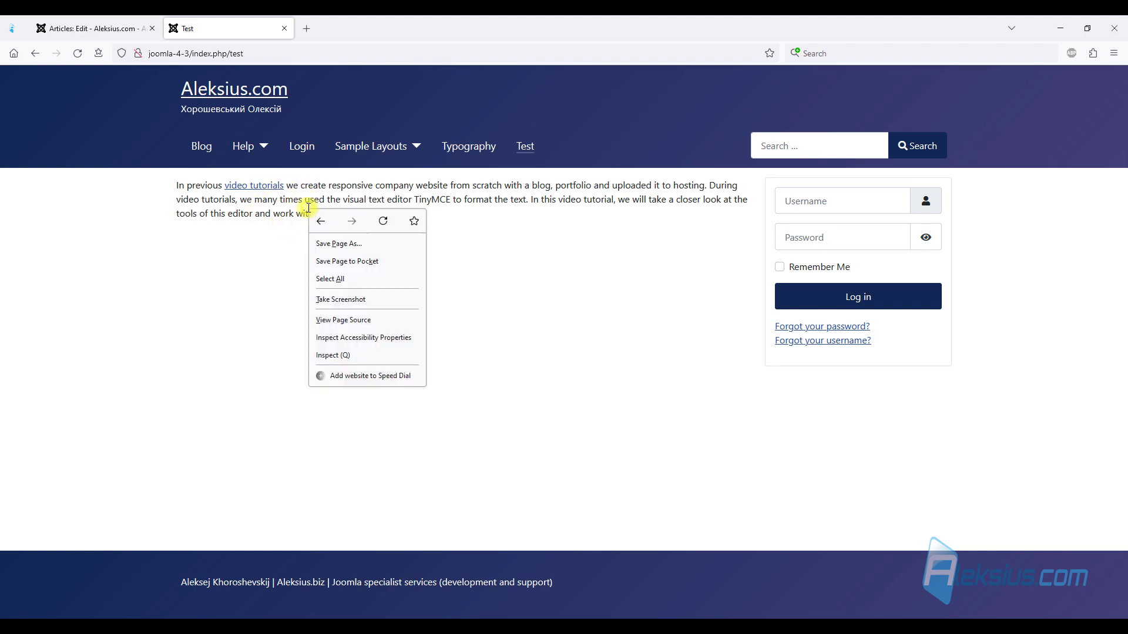
pyautogui.click(391, 355)
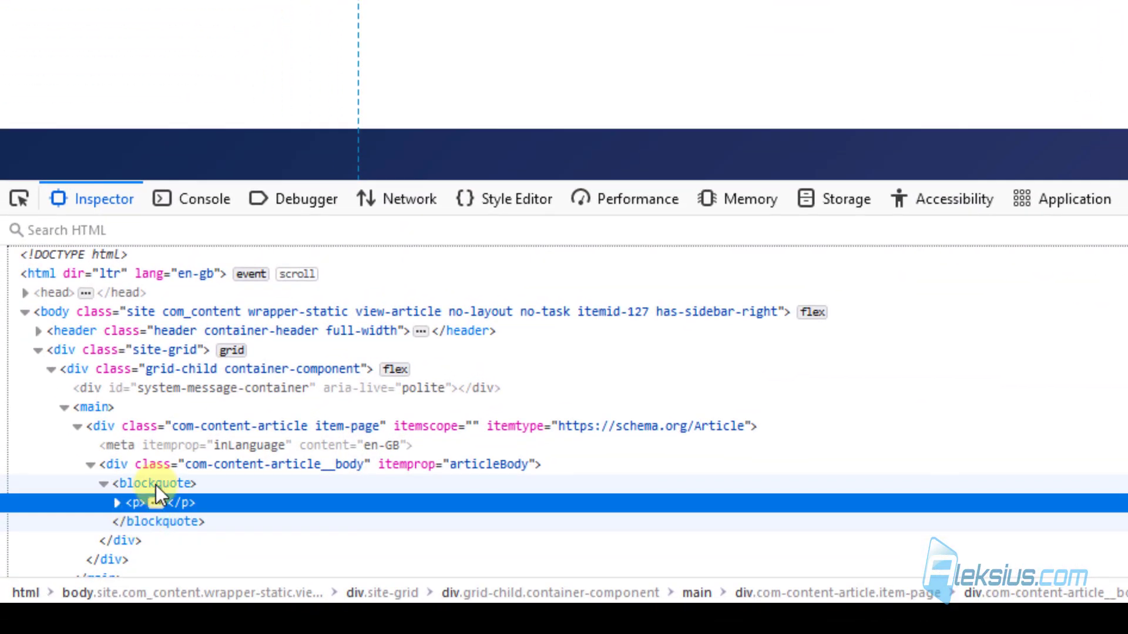
pyautogui.click(157, 485)
pyautogui.click(161, 527)
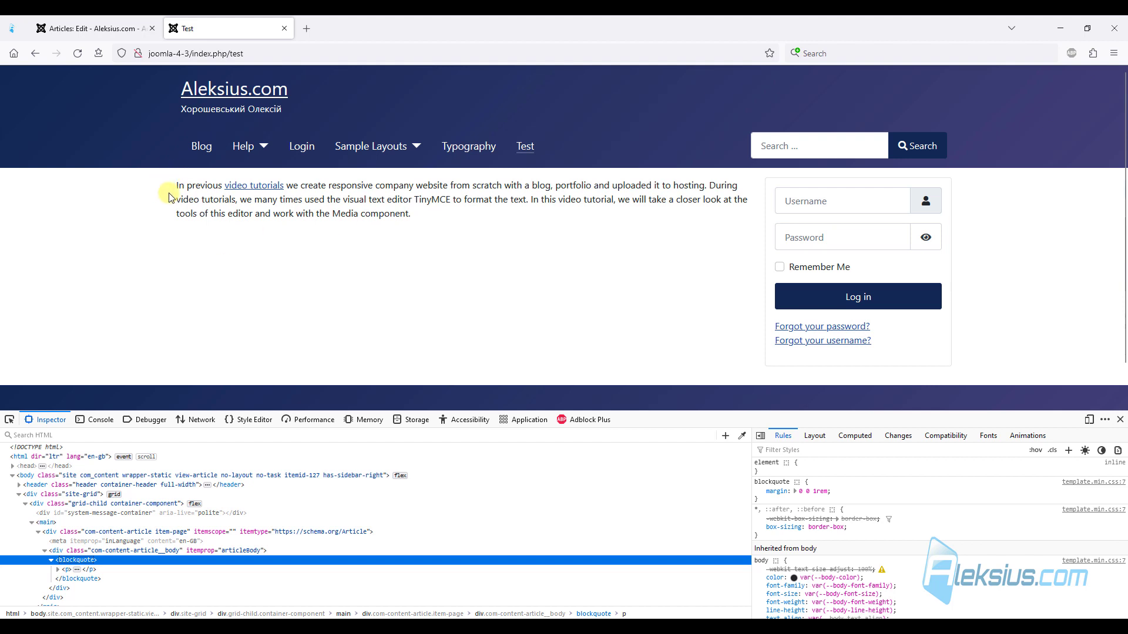
pyautogui.press('F12')
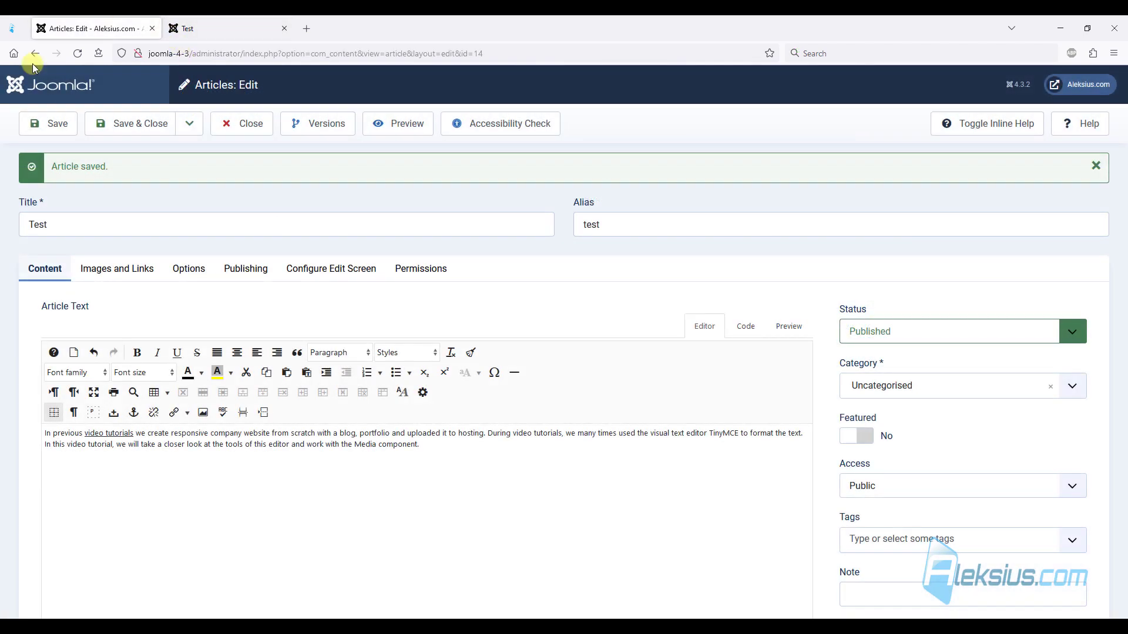
# - Indent the article paragraph by four levels
pyautogui.click(326, 372)
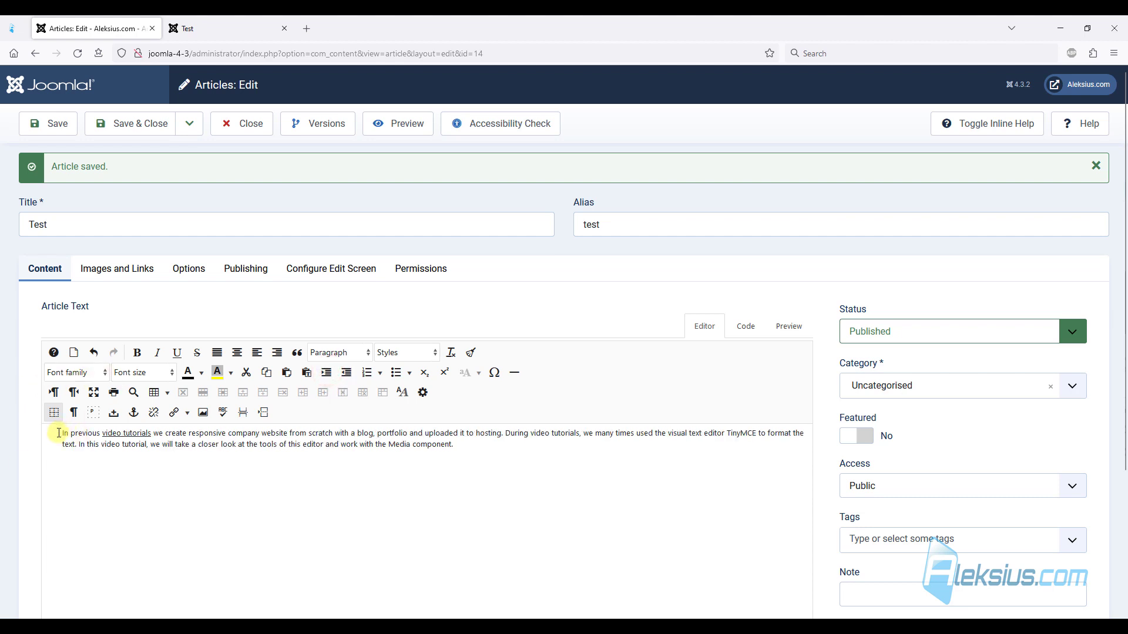
pyautogui.click(327, 373)
pyautogui.click(327, 372)
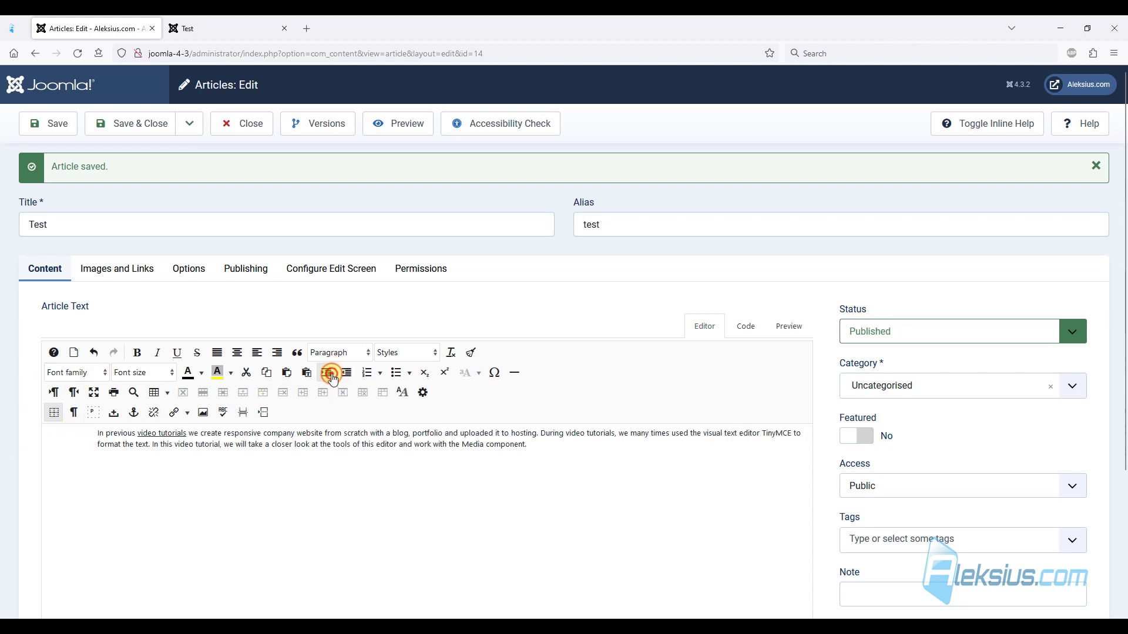
pyautogui.click(326, 372)
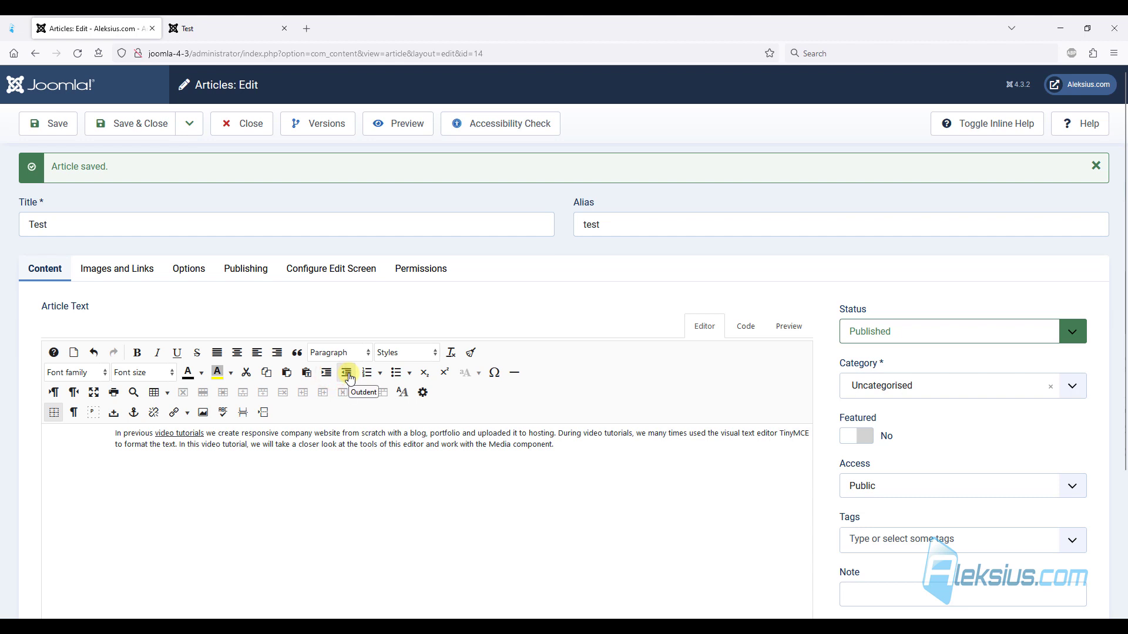
# - Outdent the article paragraph by four levels, back to the margin
pyautogui.click(347, 373)
pyautogui.click(347, 374)
pyautogui.click(347, 374)
pyautogui.click(347, 374)
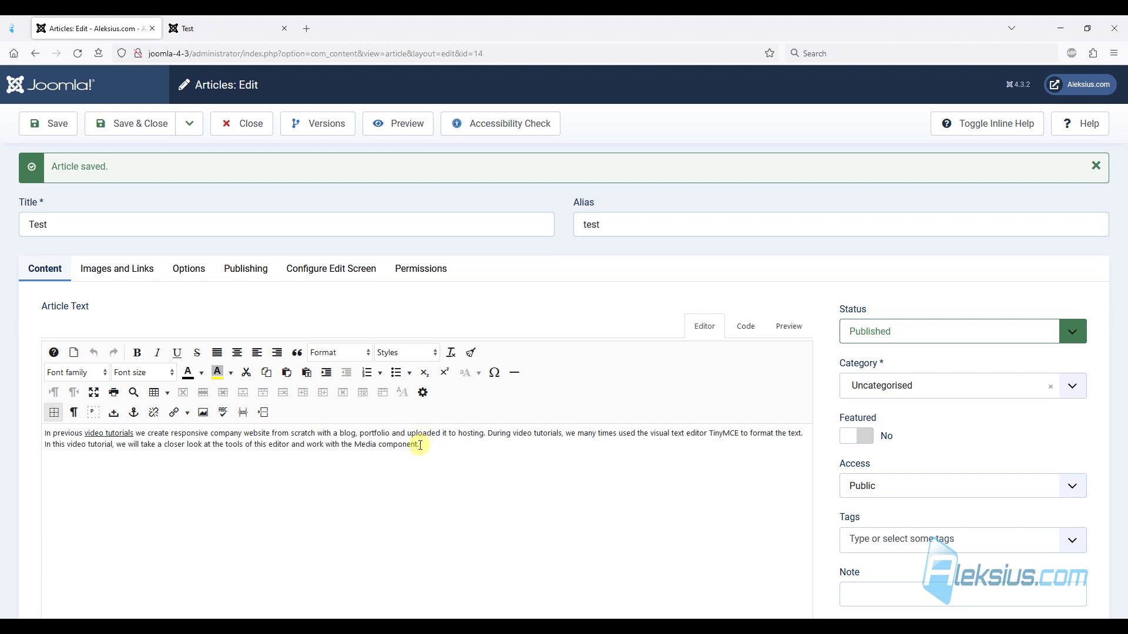
# - Make "Media component." at the paragraph's end bold and add the bold text "arhesthreshtrrt" after it
pyautogui.moveTo(420, 445); pyautogui.dragTo(355, 445)
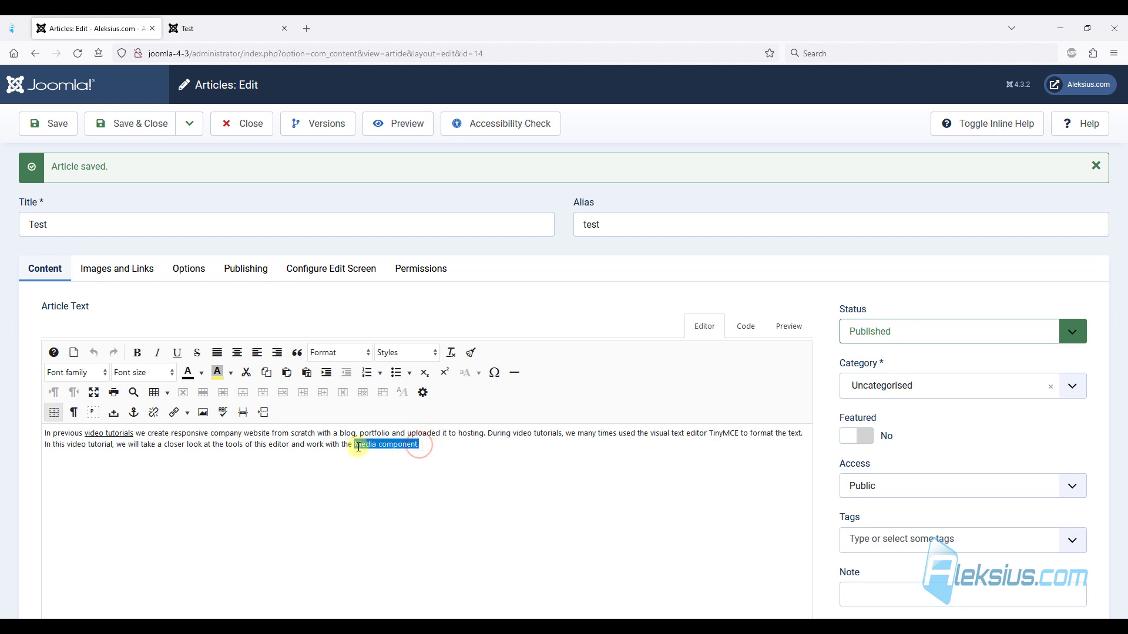
pyautogui.click(137, 352)
pyautogui.click(461, 449)
pyautogui.write('a')
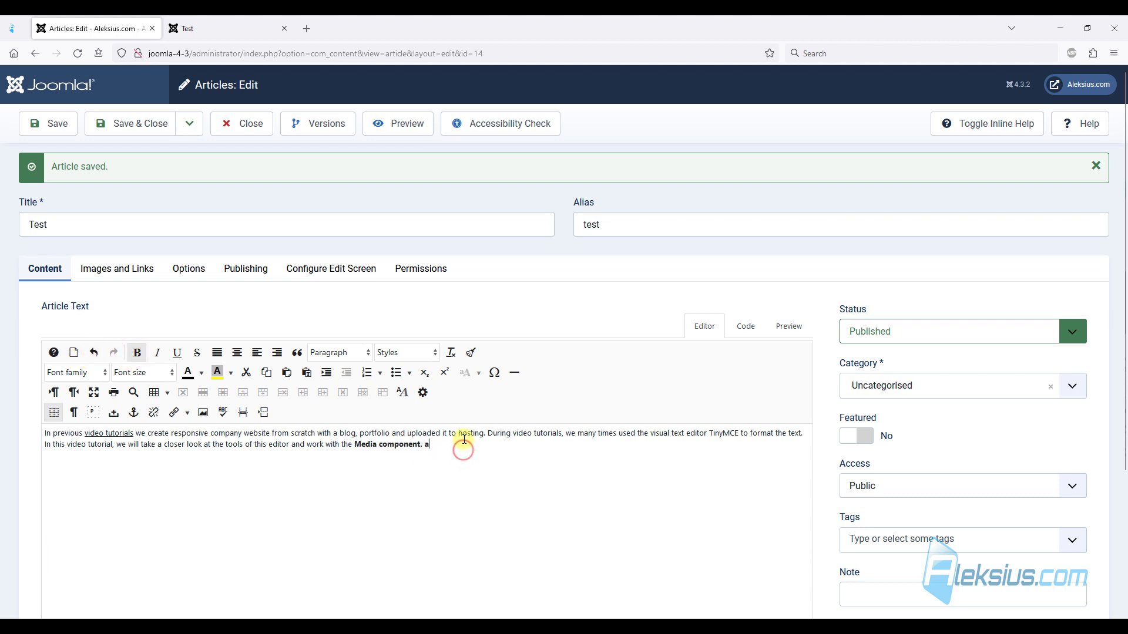
pyautogui.write('rhesthreshtrrt')
# - Delete "nsive company we" from the paragraph's first sentence and centre the paragraph
pyautogui.moveTo(191, 434); pyautogui.dragTo(257, 441)
pyautogui.press('BackSpace')
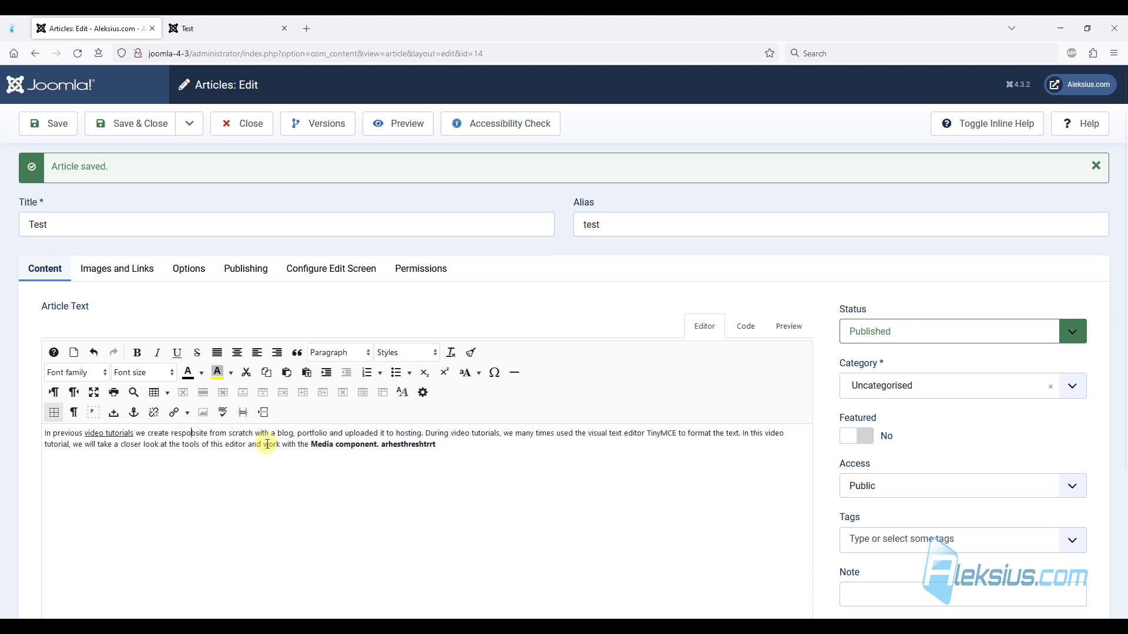
pyautogui.click(255, 437)
pyautogui.click(238, 354)
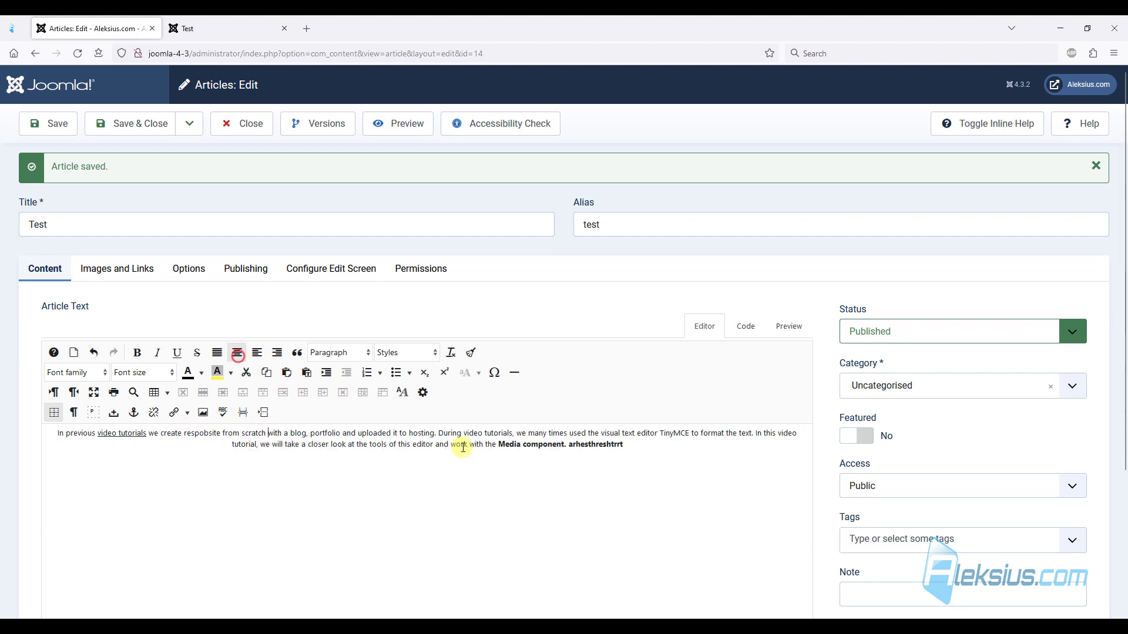
# - Undo the centring, the deletion, the added text and the bold formatting in the paragraph
pyautogui.click(94, 353)
pyautogui.click(94, 353)
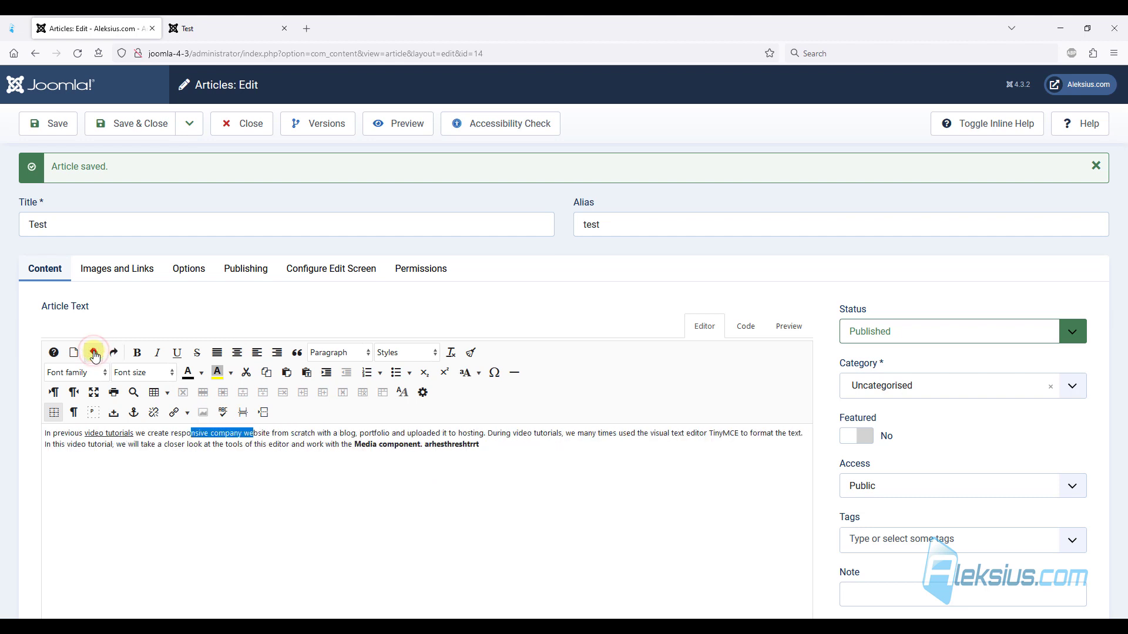
pyautogui.click(94, 354)
pyautogui.click(94, 353)
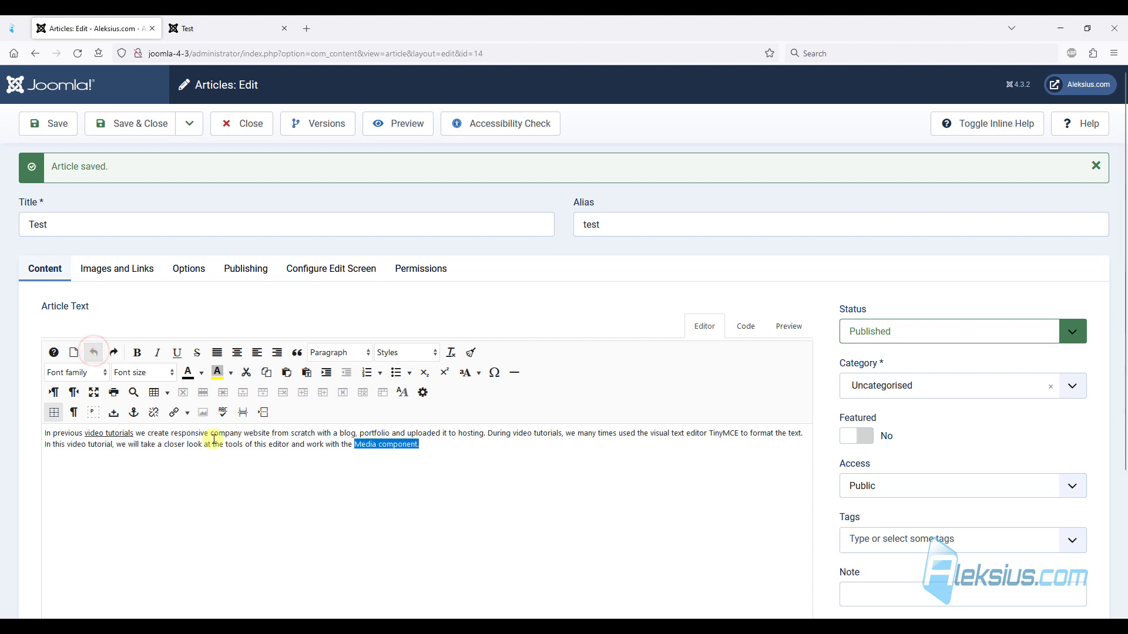
# - Redo the four undone edits to the paragraph and save the article
pyautogui.click(419, 465)
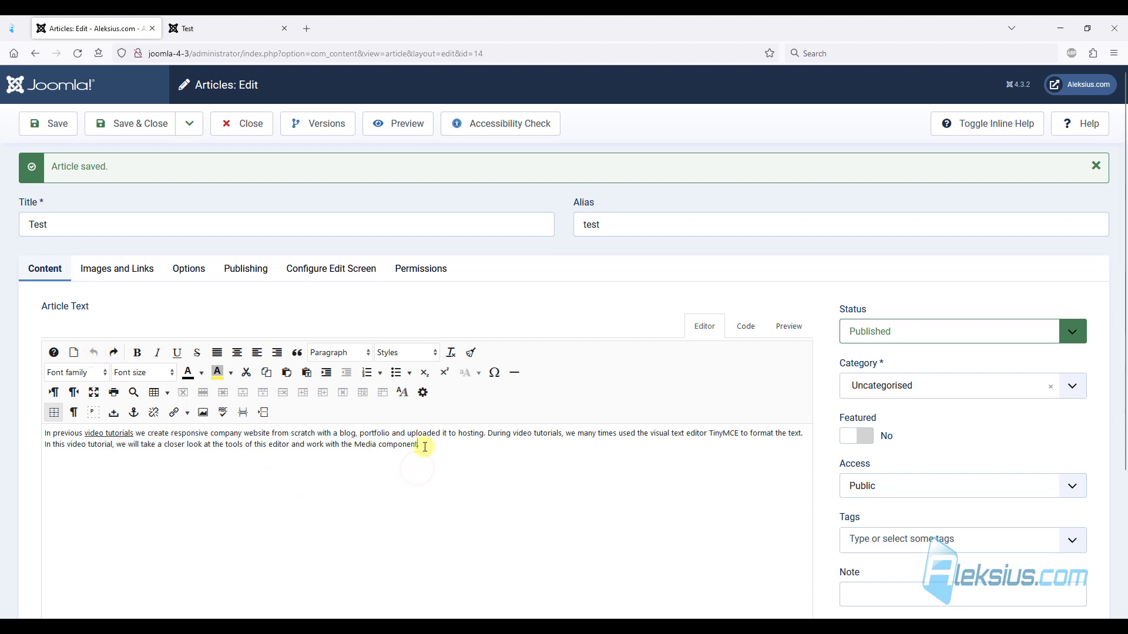
pyautogui.click(115, 354)
pyautogui.click(115, 355)
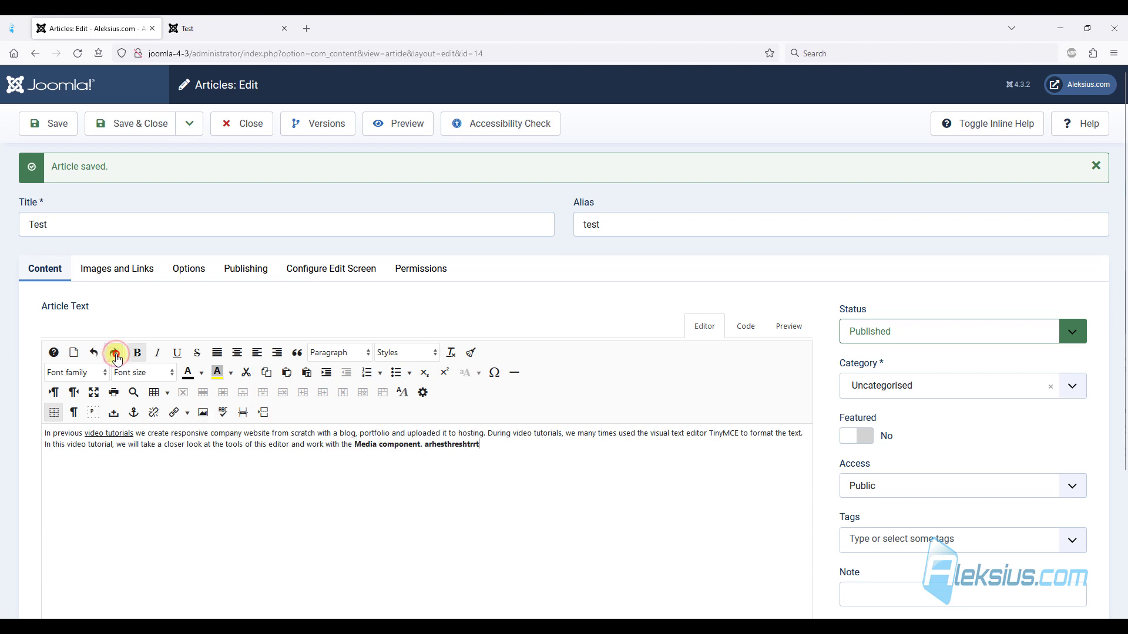
pyautogui.click(116, 355)
pyautogui.click(115, 355)
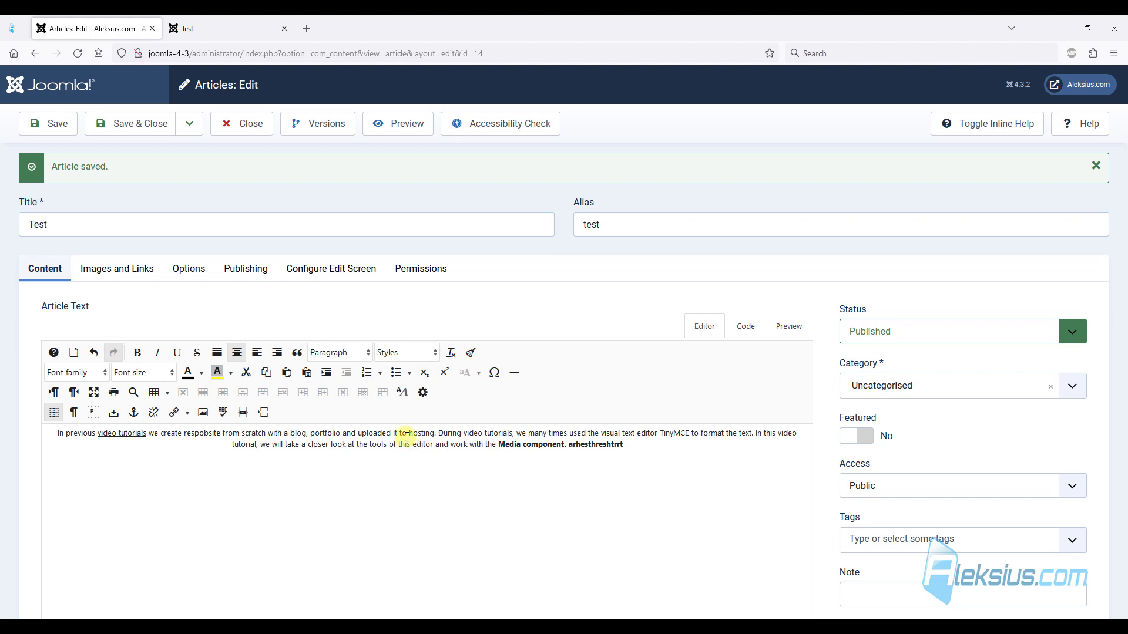
pyautogui.click(51, 130)
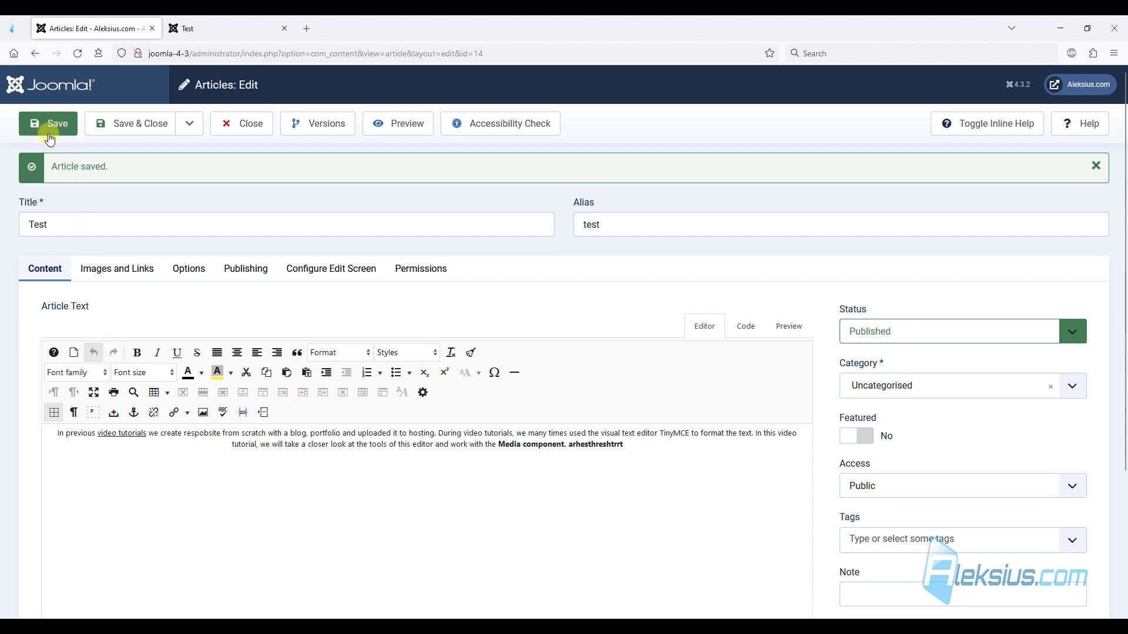
pyautogui.click(428, 499)
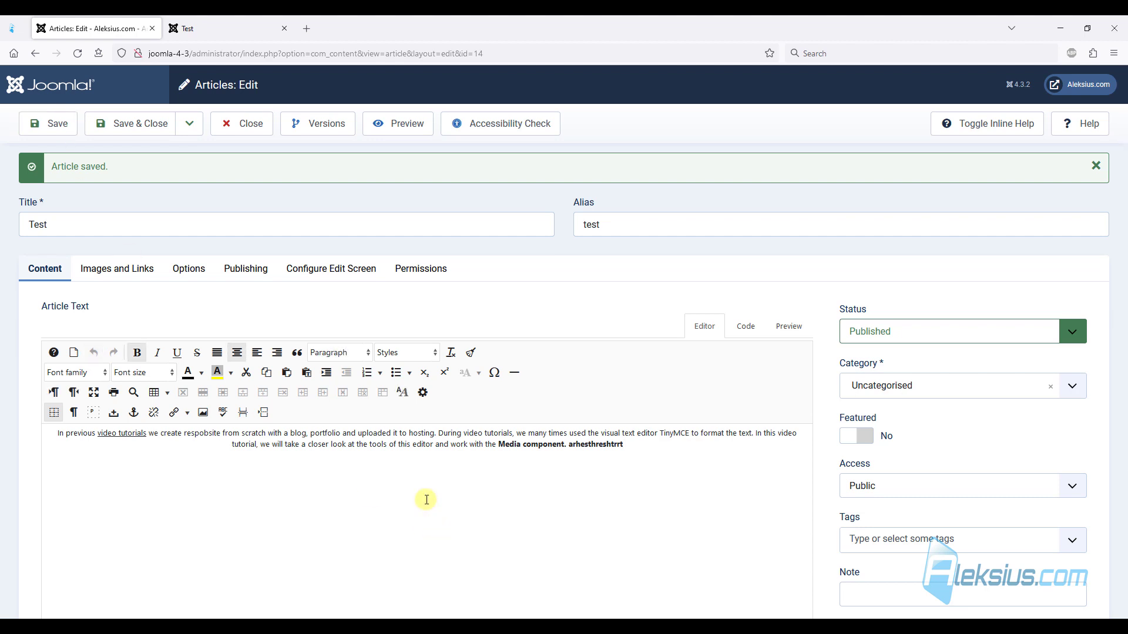
# - Make the "00" in 0700 superscript and the "00" in 0800 subscript, and save the article
pyautogui.click(749, 327)
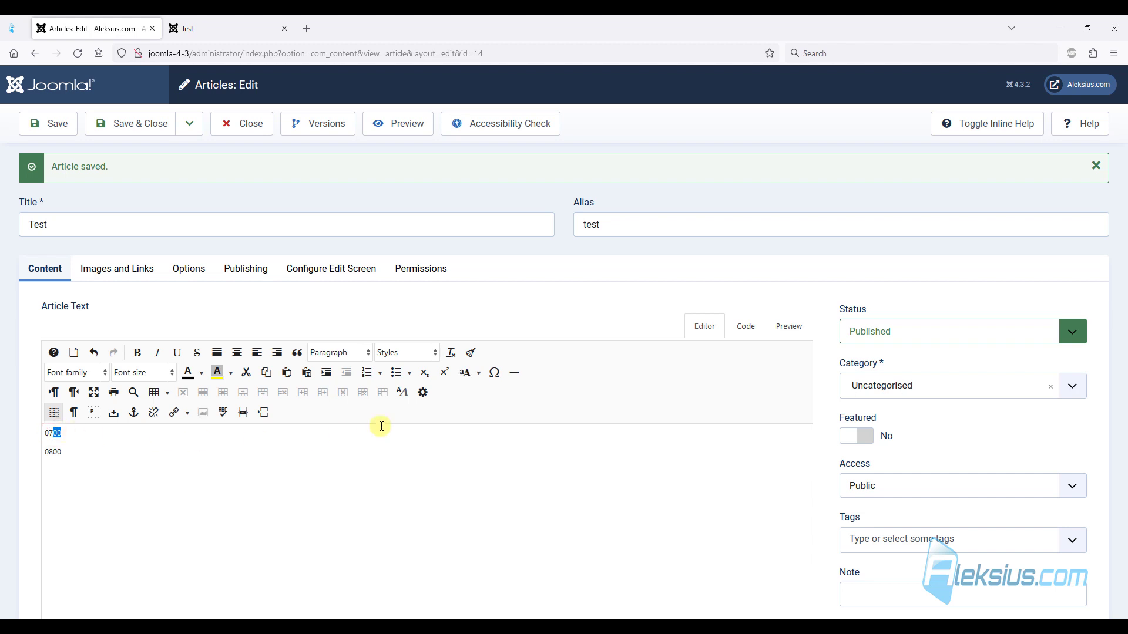
pyautogui.click(451, 373)
pyautogui.moveTo(72, 454); pyautogui.dragTo(54, 451)
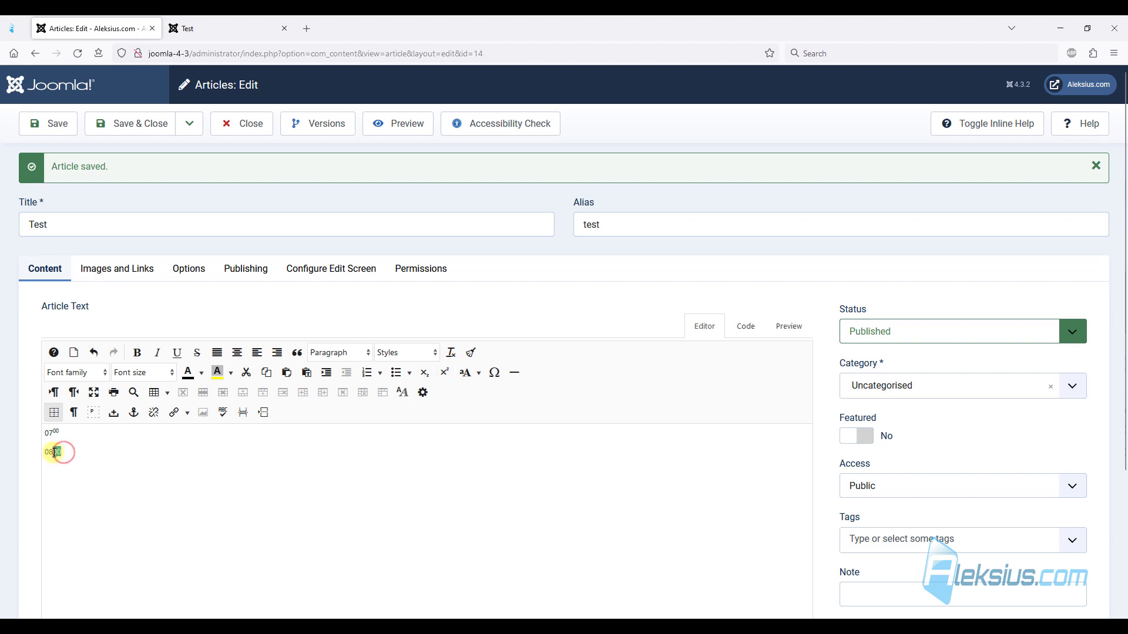
pyautogui.click(425, 374)
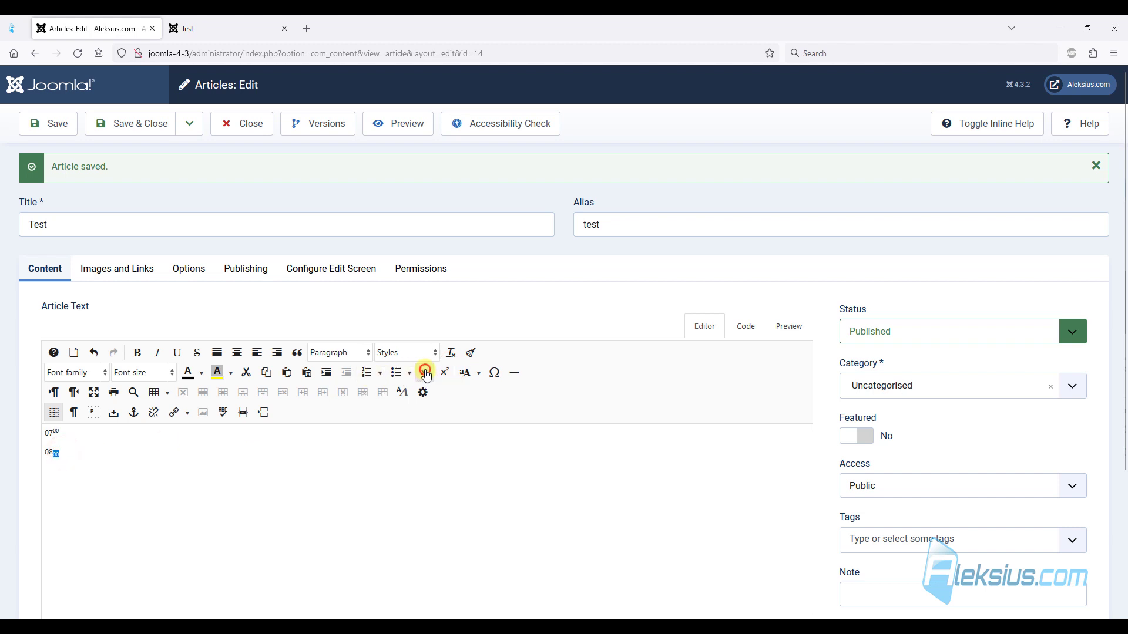
pyautogui.click(39, 132)
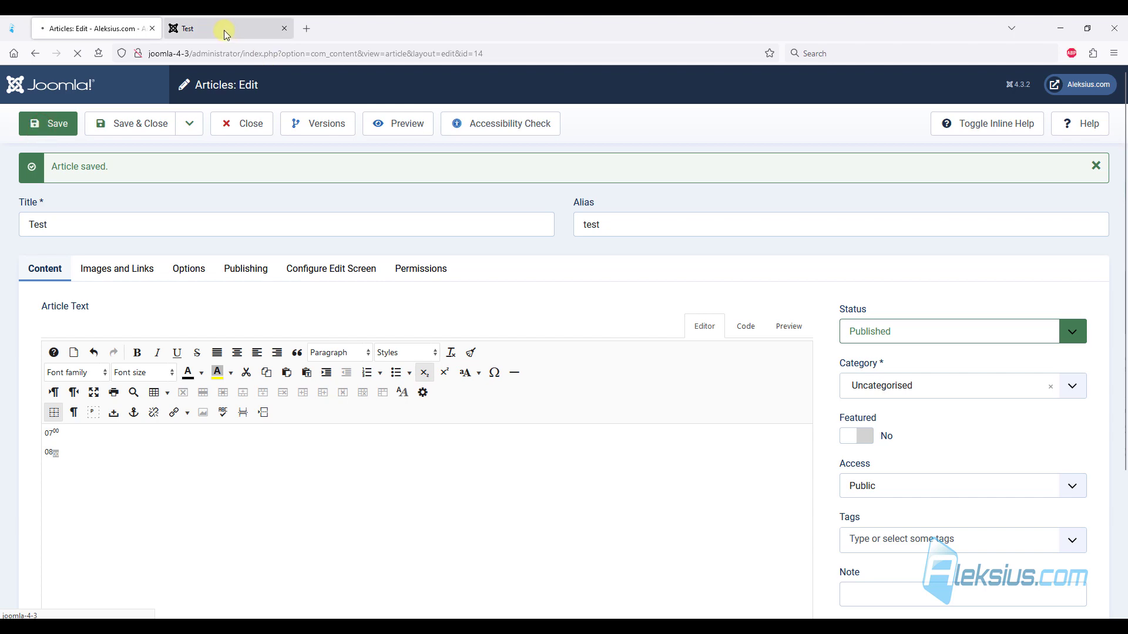
# - Reload the site's Test page and check how the superscript and subscript digits are displayed
pyautogui.click(227, 31)
pyautogui.press('F5')
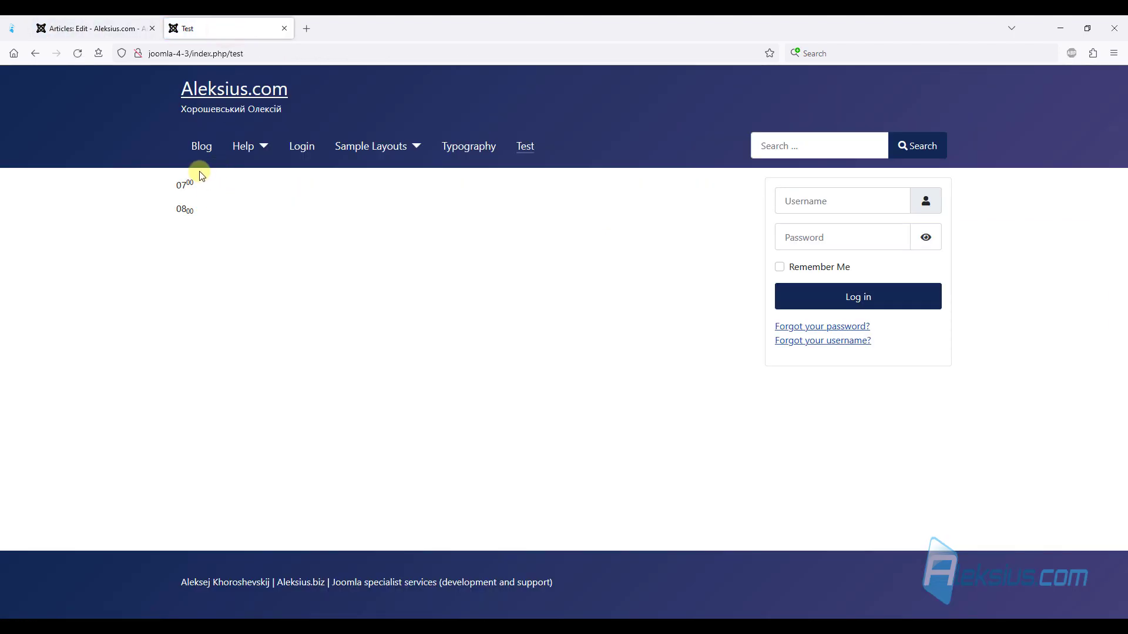
# - Return to the article editor and insert the special characters © and, on a new line, ⇑ into the empty article text
pyautogui.click(122, 34)
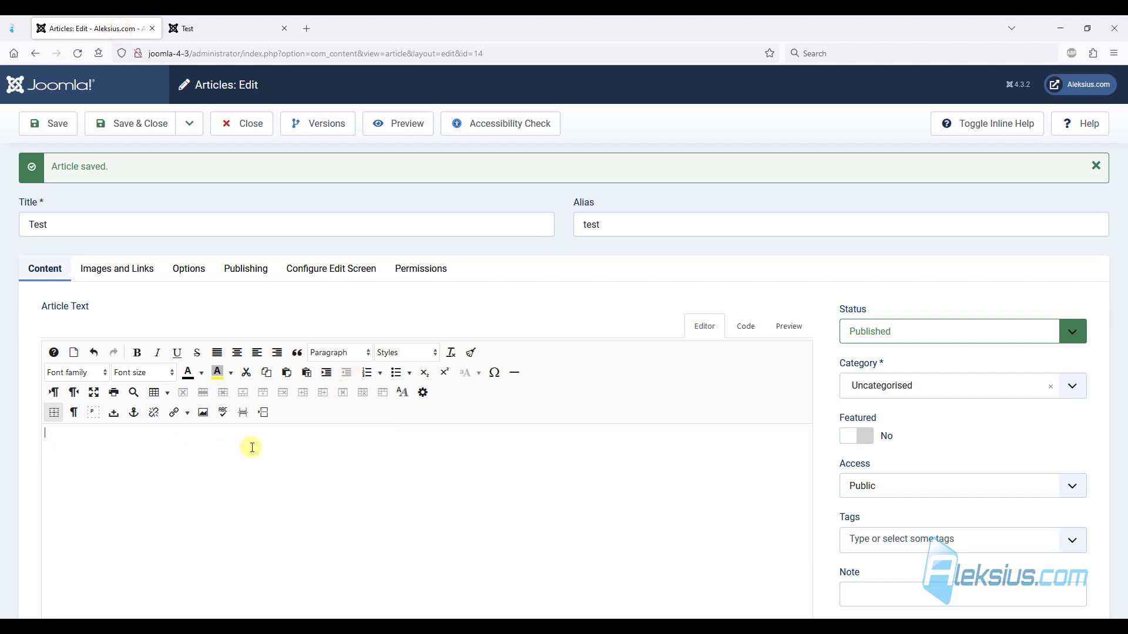
pyautogui.click(494, 376)
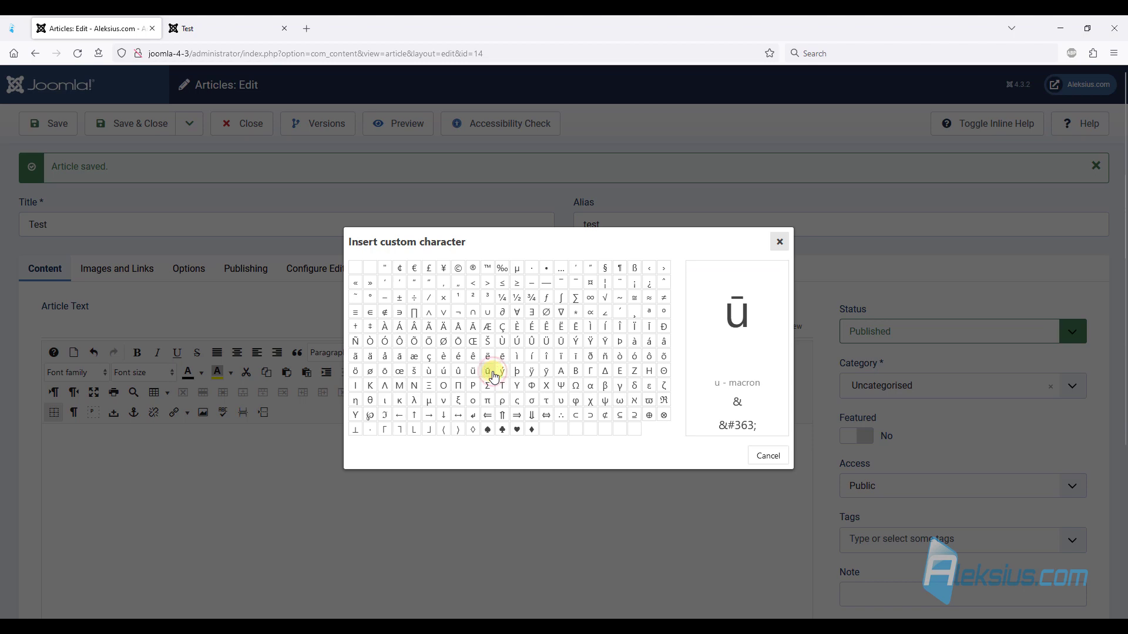
pyautogui.click(459, 268)
pyautogui.click(493, 373)
pyautogui.click(499, 417)
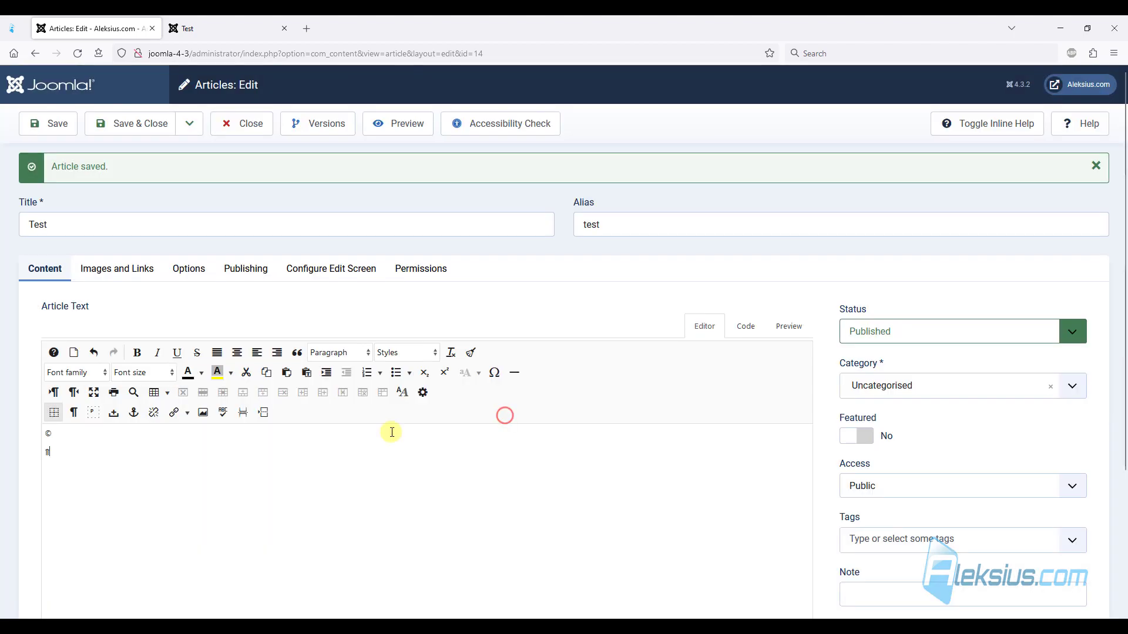
pyautogui.click(494, 373)
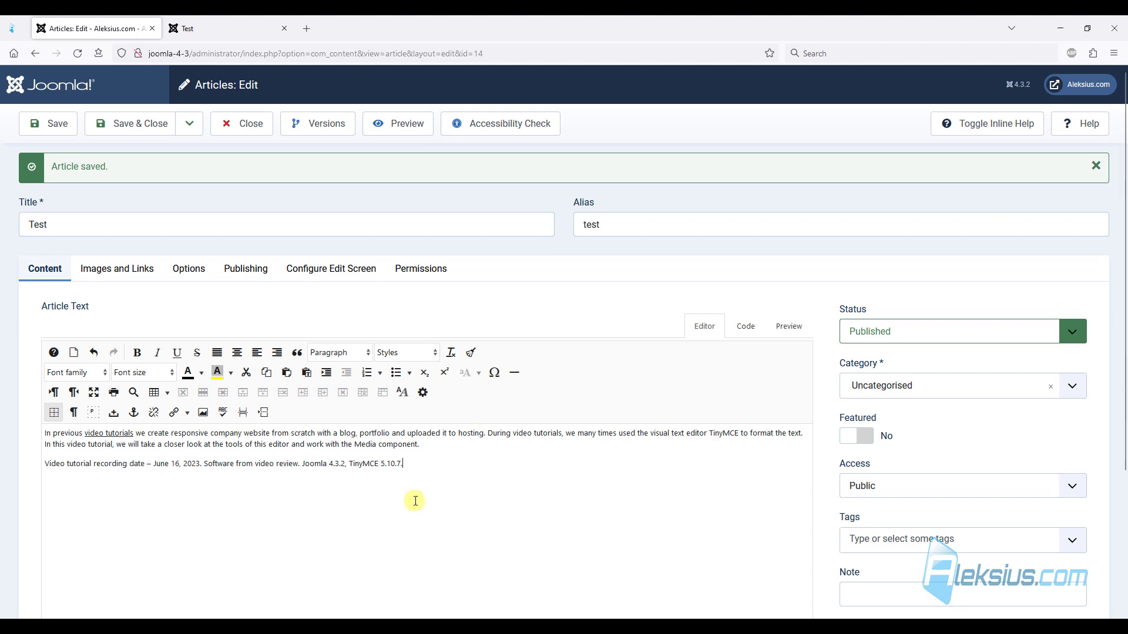
# - Convert the word "TinyMCE" in the last line of the article text to uppercase
pyautogui.doubleClick(350, 464)
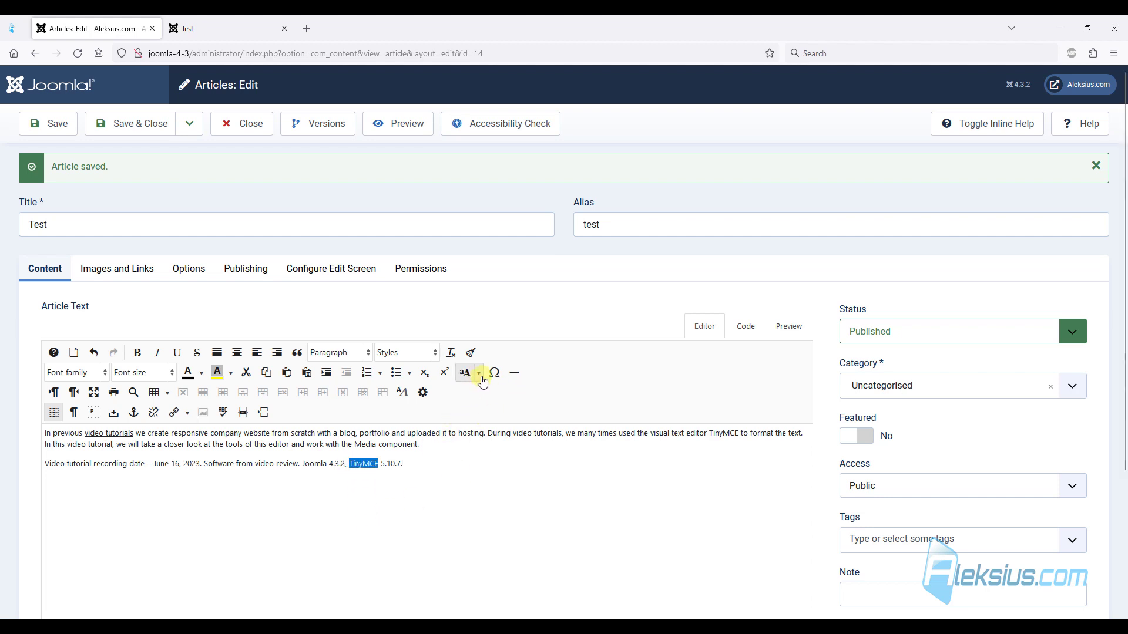
pyautogui.click(479, 374)
pyautogui.click(499, 399)
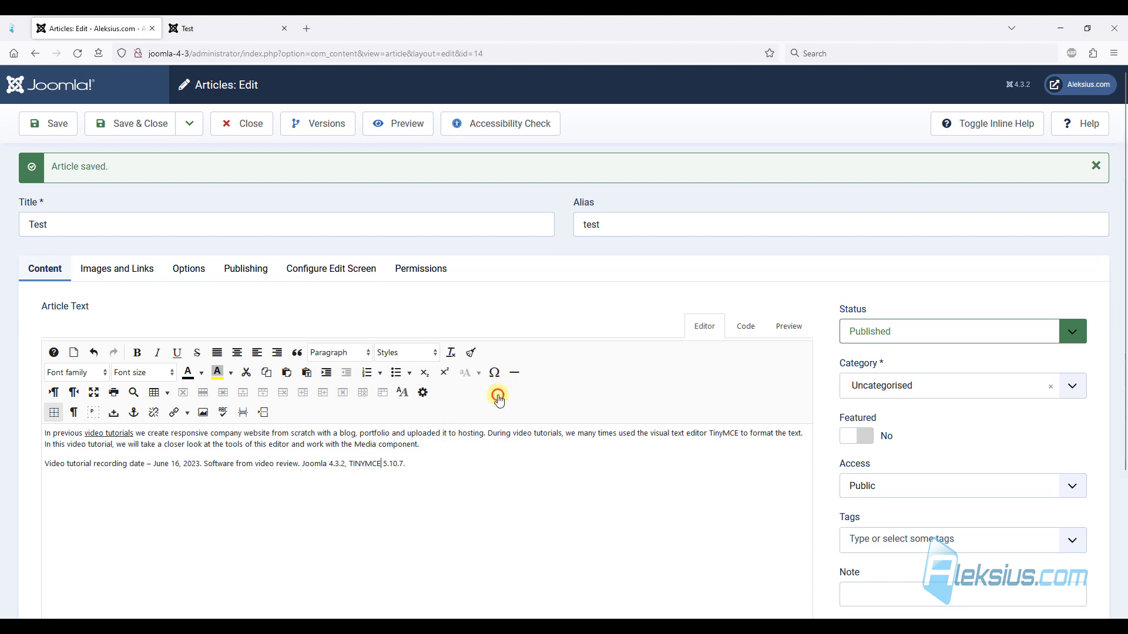
# - Convert the entire article text to lowercase and place the cursor after its last line
pyautogui.hotkey('ctrl', 'a')
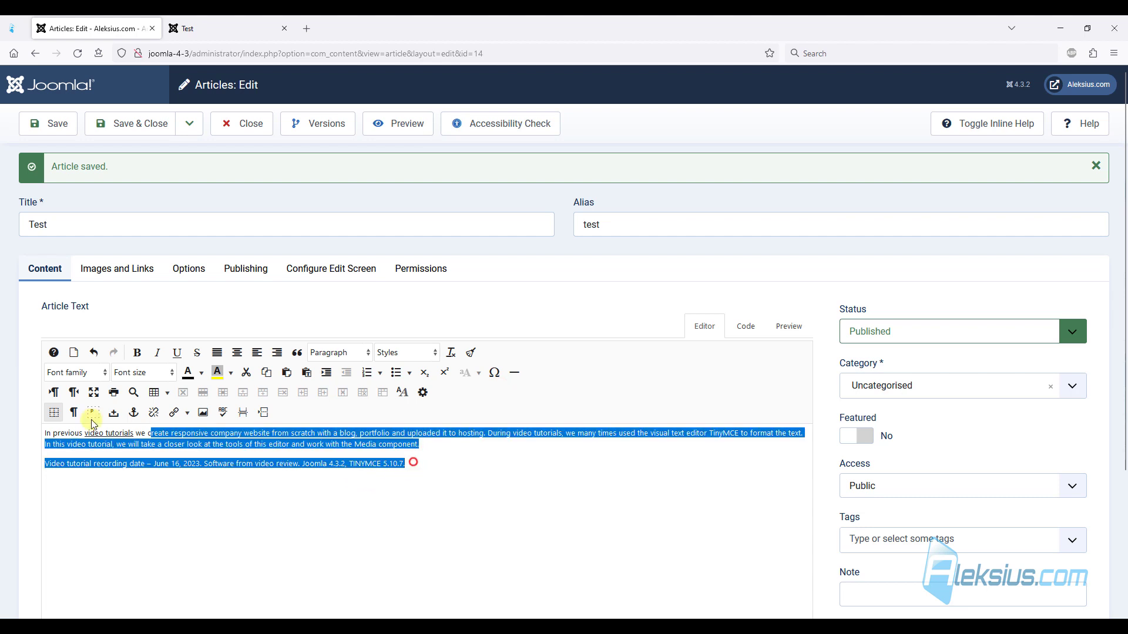
pyautogui.click(479, 373)
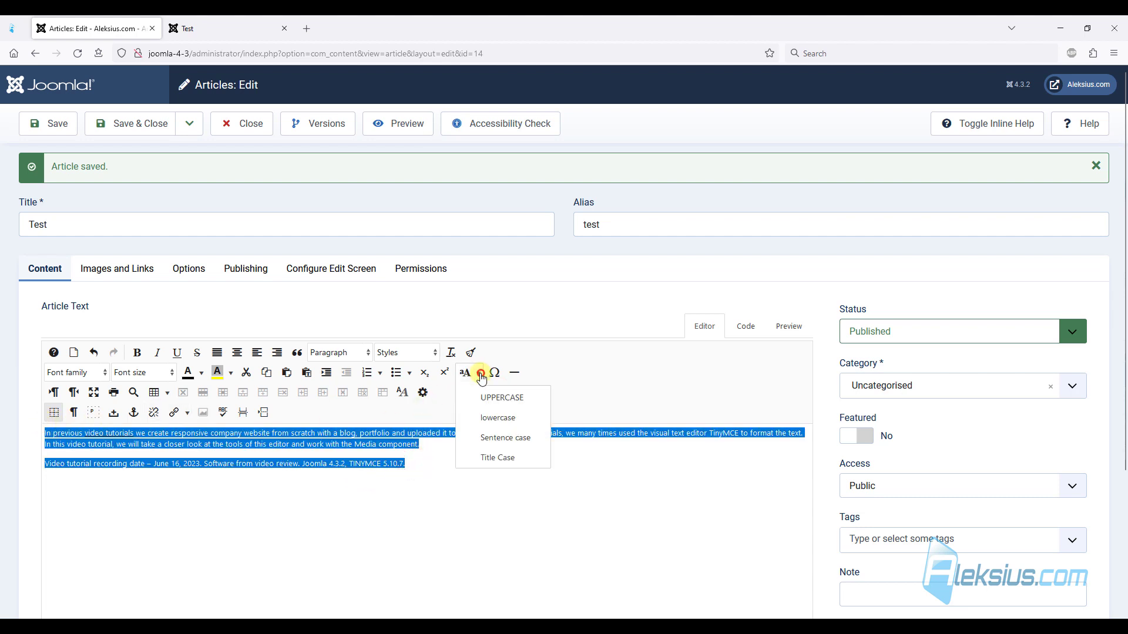
pyautogui.click(522, 420)
pyautogui.click(426, 471)
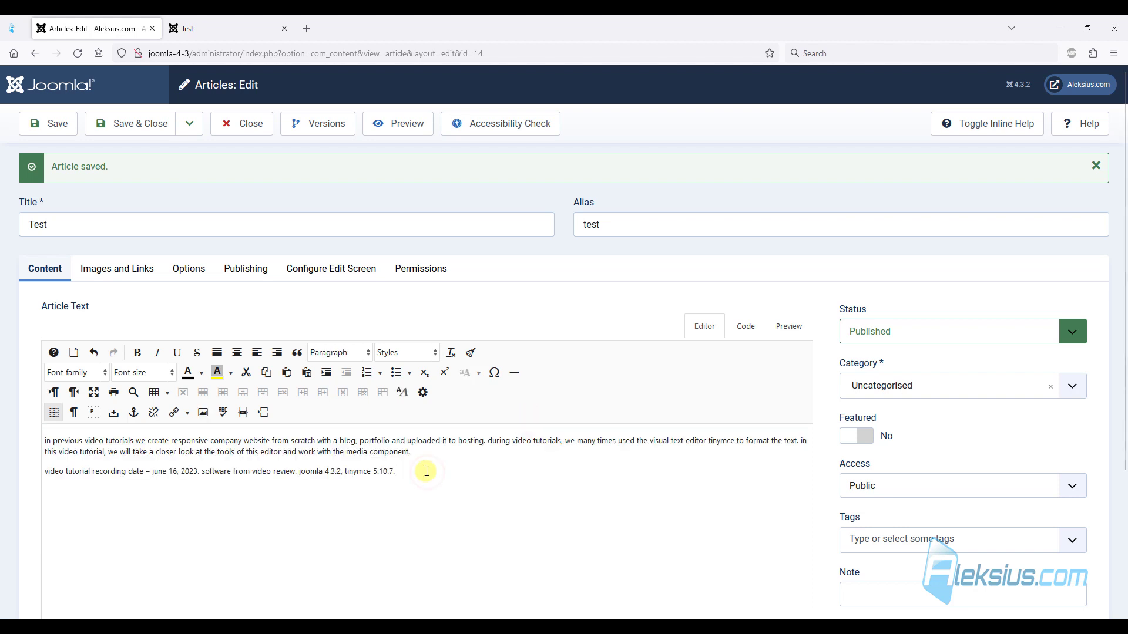
# - Insert a horizontal line below the last paragraph, save the article, and view the result on the site's Test page
pyautogui.click(514, 376)
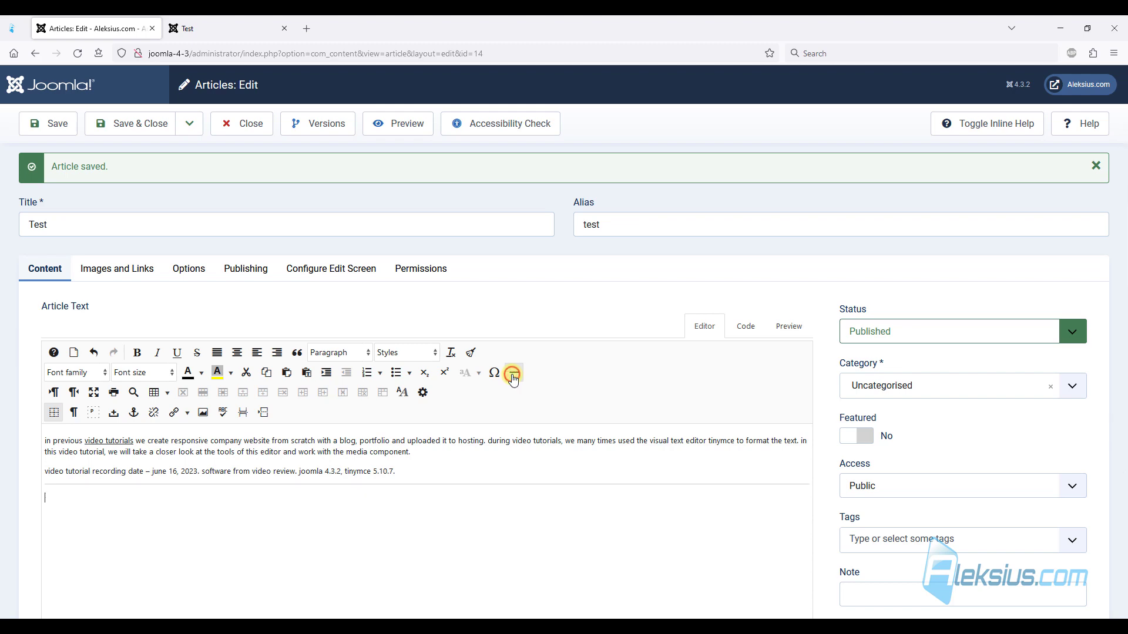
pyautogui.click(70, 135)
pyautogui.click(187, 30)
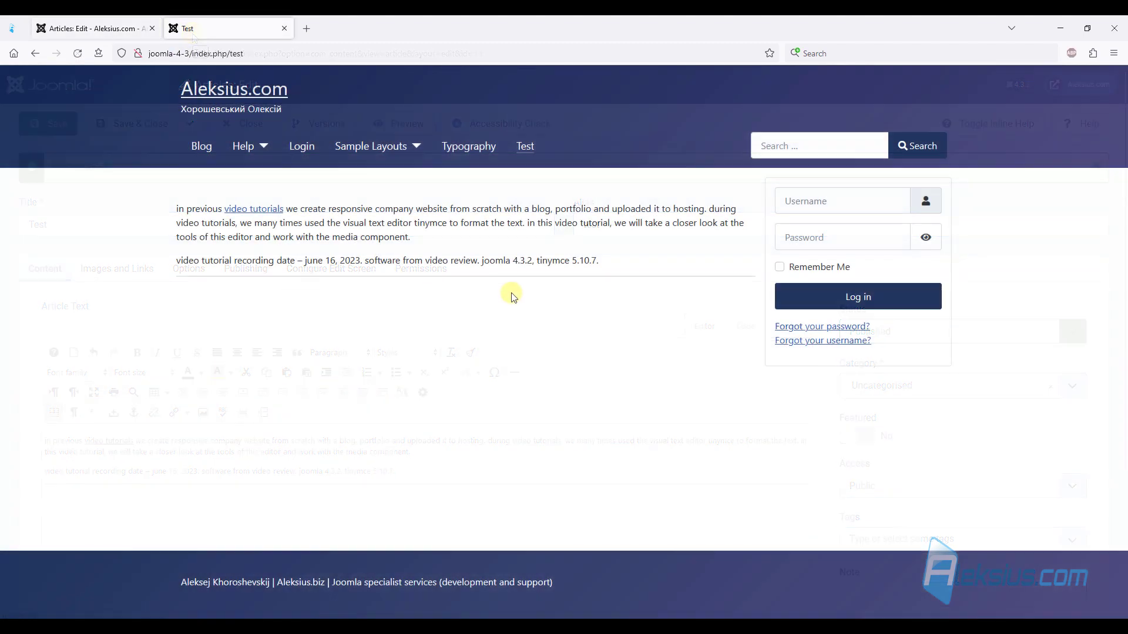